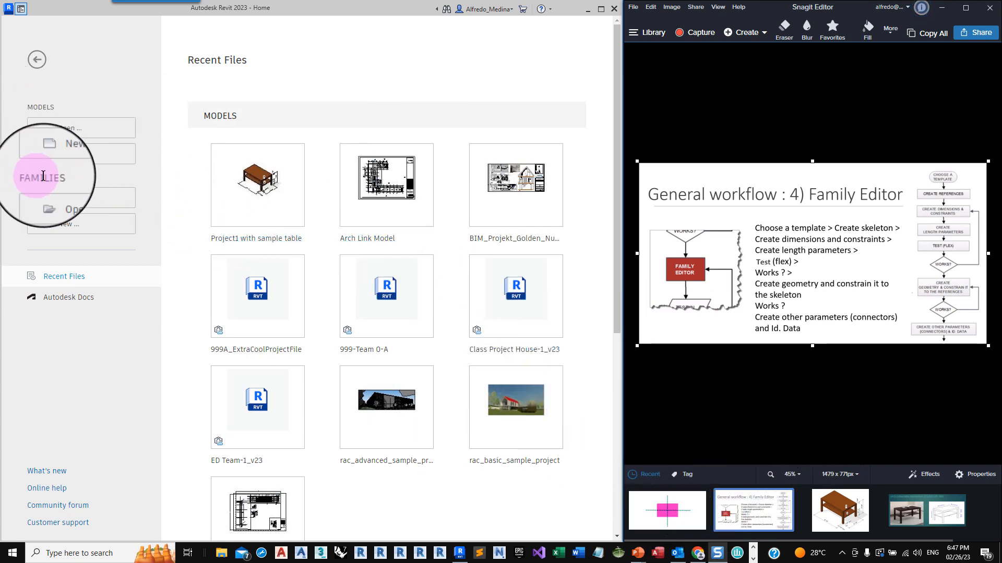
- Create a new family from the Furniture.rft template in the English-Imperial template folder
{"action": "left_click", "coordinate": [65, 228]}
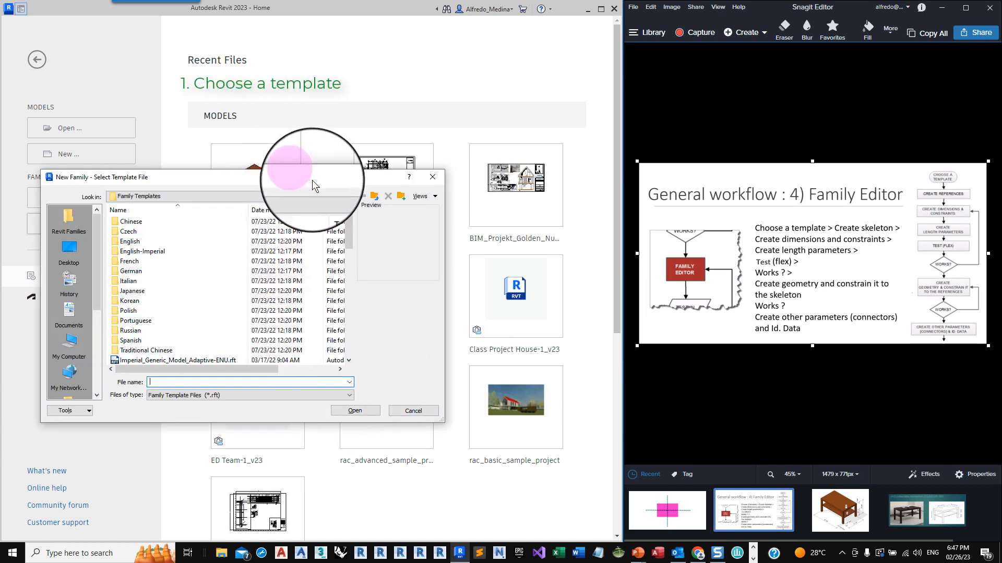
{"action": "left_click_drag", "start_coordinate": [317, 177], "coordinate": [419, 177]}
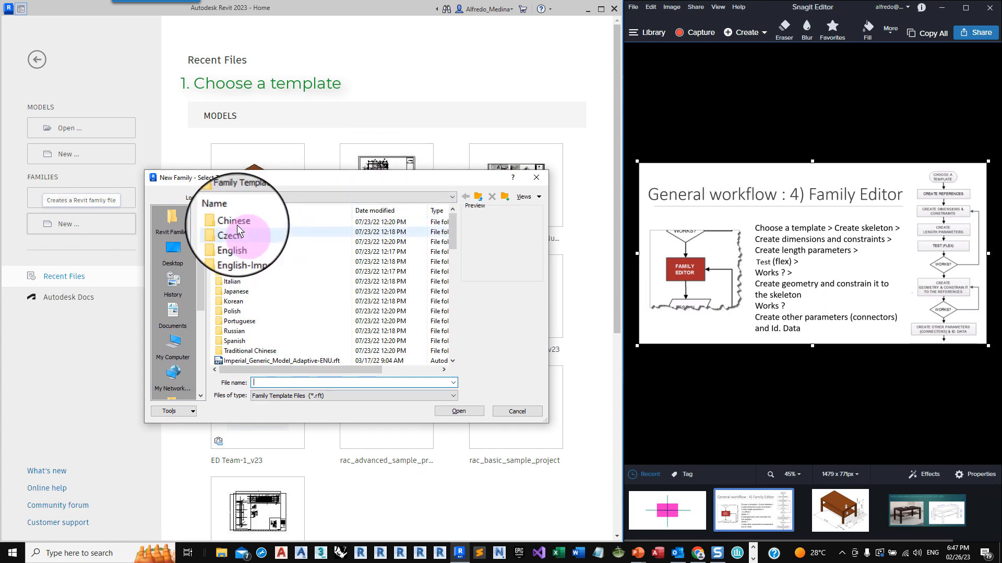
{"action": "double_click", "coordinate": [244, 252]}
{"action": "scroll", "coordinate": [255, 287], "scroll_direction": "down", "scroll_amount": 9}
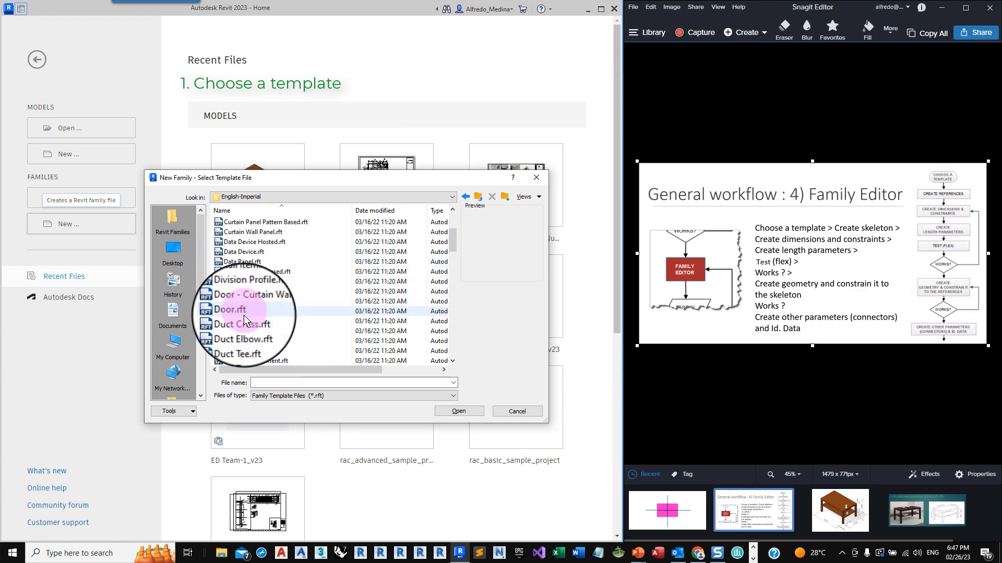
{"action": "scroll", "coordinate": [241, 258], "scroll_direction": "up", "scroll_amount": 2}
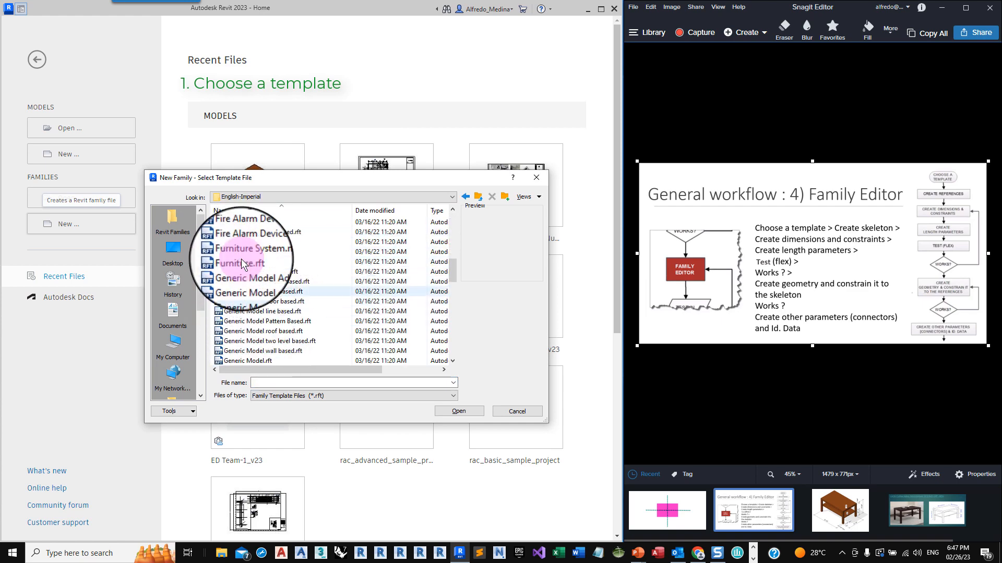
{"action": "left_click", "coordinate": [245, 263]}
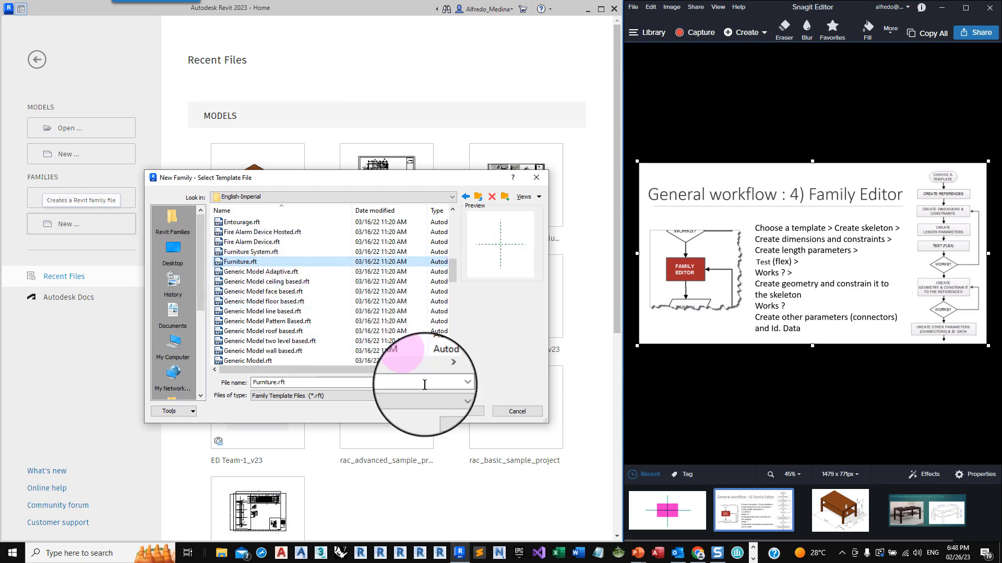
{"action": "left_click", "coordinate": [459, 412]}
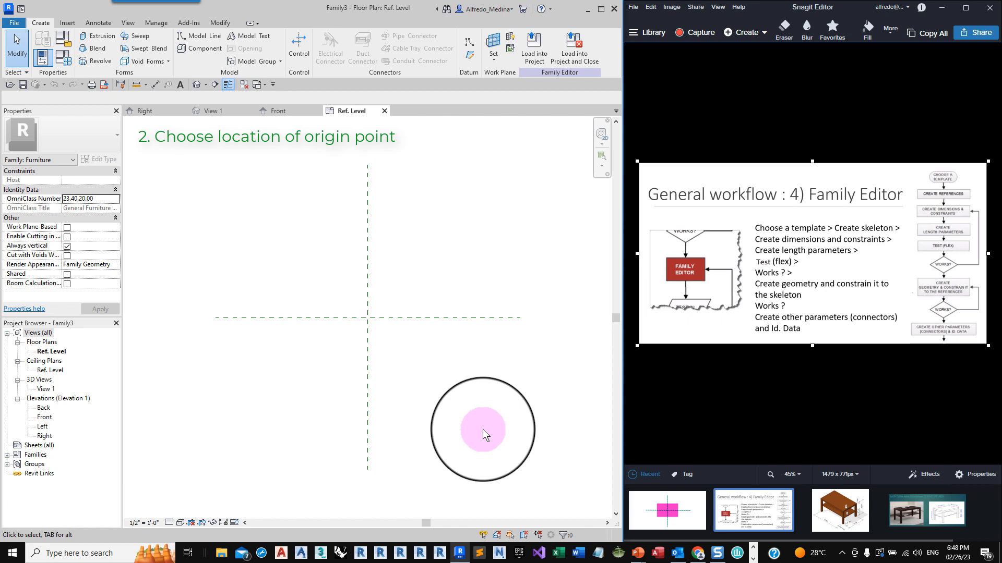
- Switch to Snagit Editor and try the pink rectangle at different positions around the crossing dashed lines, ending centred on their intersection
{"action": "left_click", "coordinate": [681, 507]}
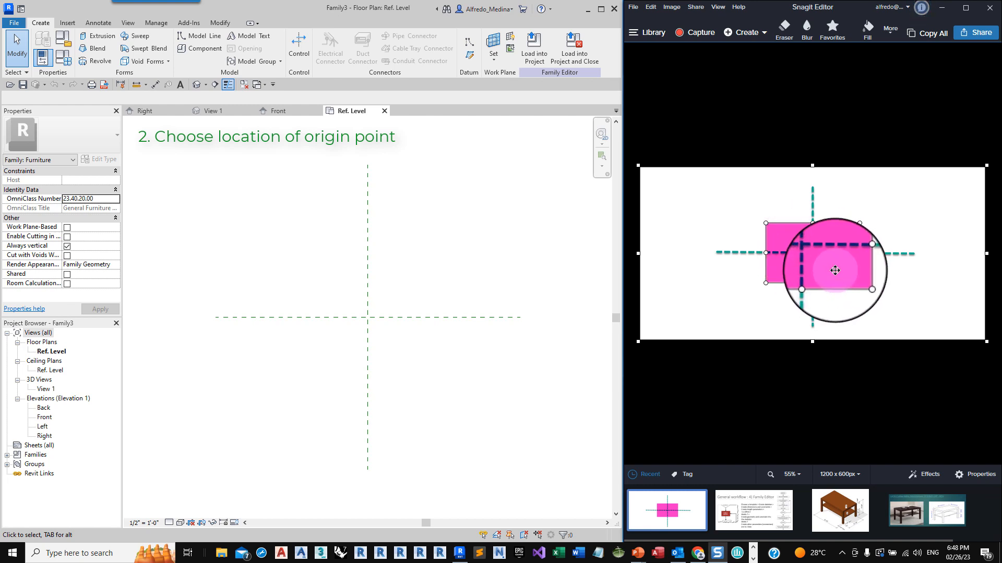
{"action": "left_click_drag", "start_coordinate": [869, 305], "coordinate": [883, 301]}
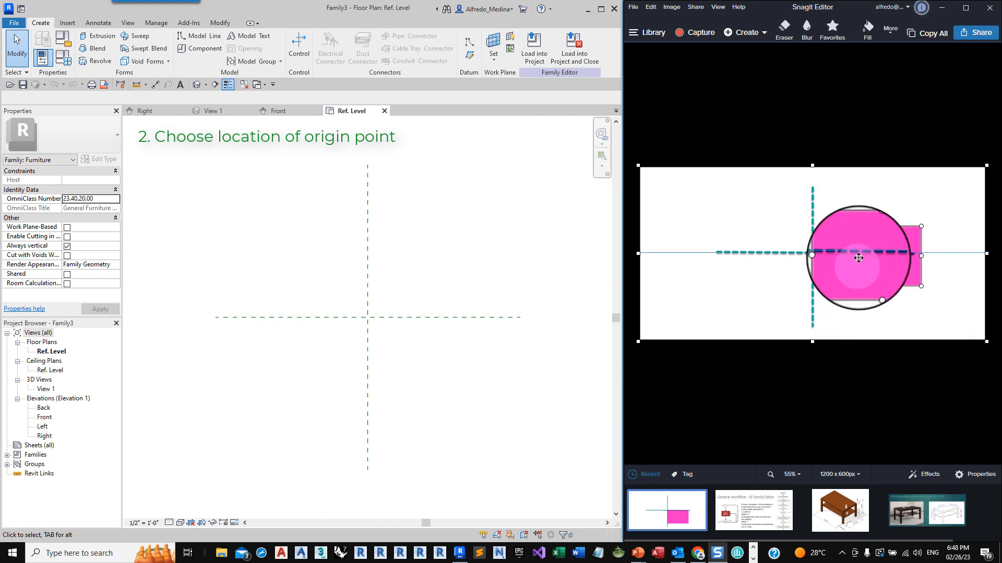
{"action": "left_click_drag", "start_coordinate": [858, 258], "coordinate": [847, 220]}
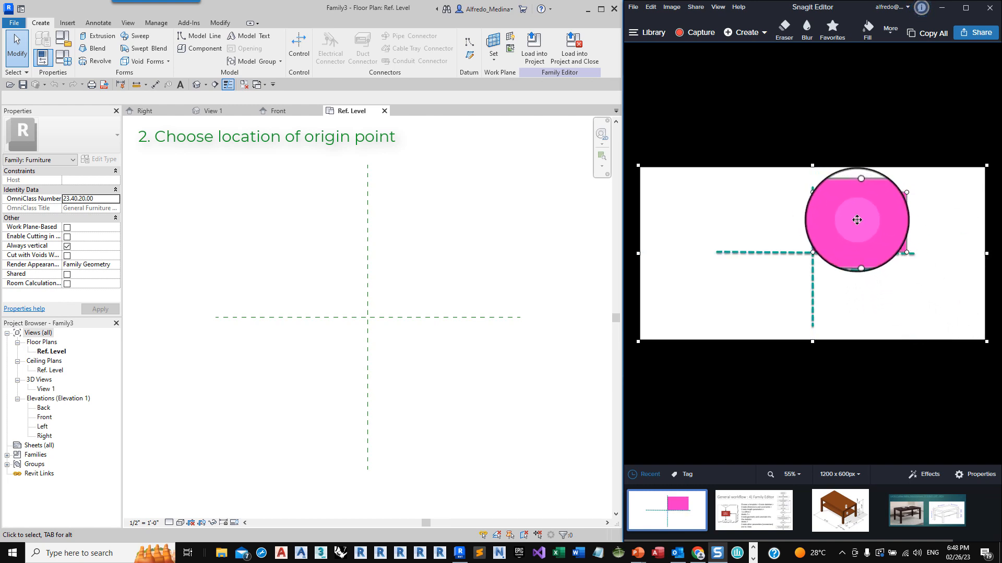
{"action": "left_click_drag", "start_coordinate": [856, 220], "coordinate": [866, 261]}
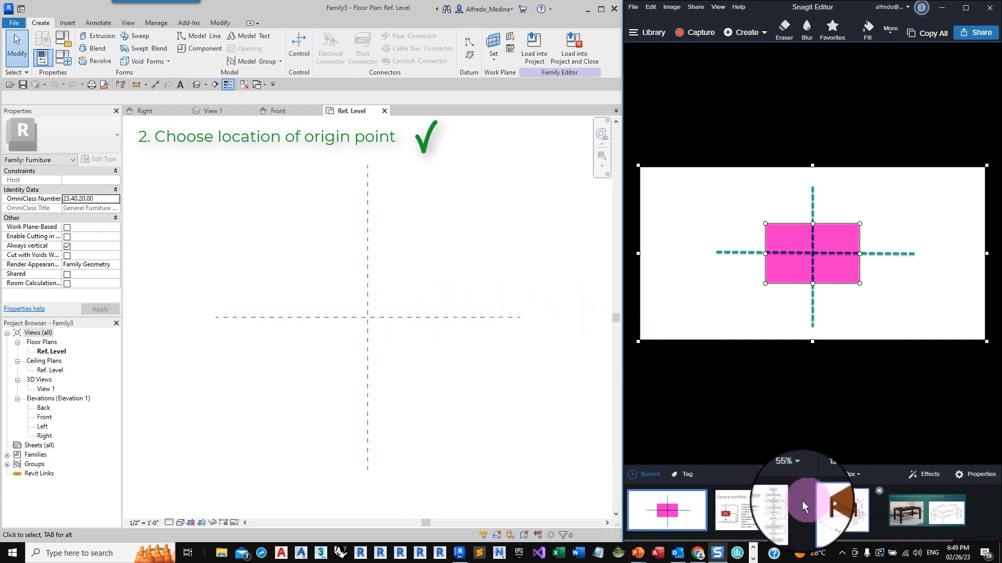
- Open the dimensioned coffee table picture and draw four teal dotted lines marking the length and width limits of the table's footprint
{"action": "left_click", "coordinate": [834, 509]}
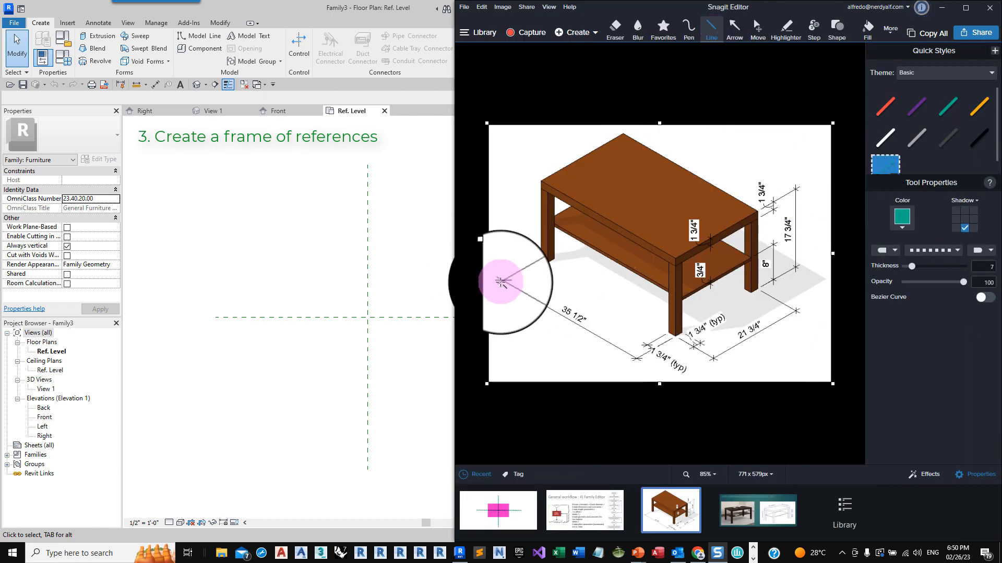
{"action": "left_click_drag", "start_coordinate": [501, 282], "coordinate": [714, 152]}
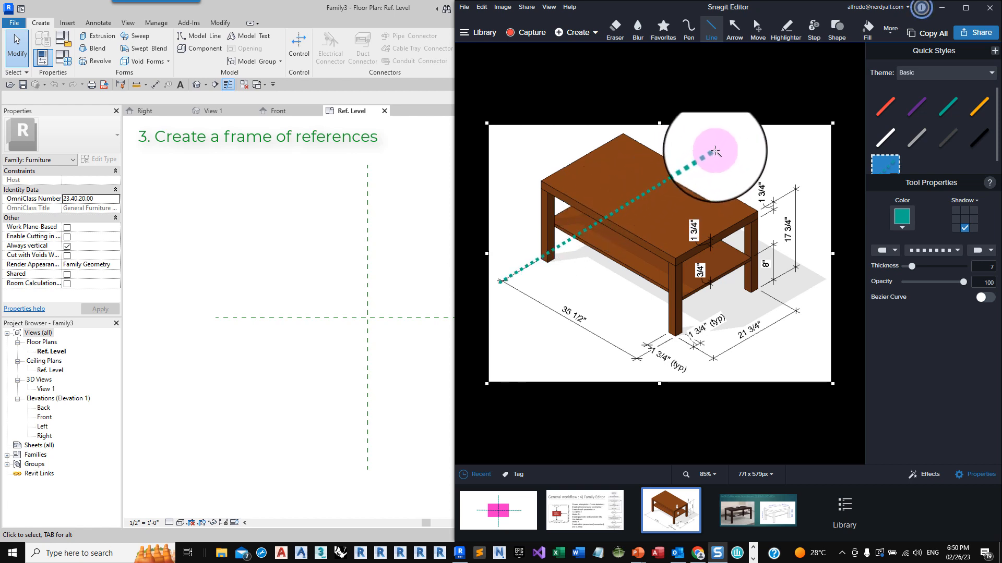
{"action": "left_click_drag", "start_coordinate": [630, 362], "coordinate": [817, 254]}
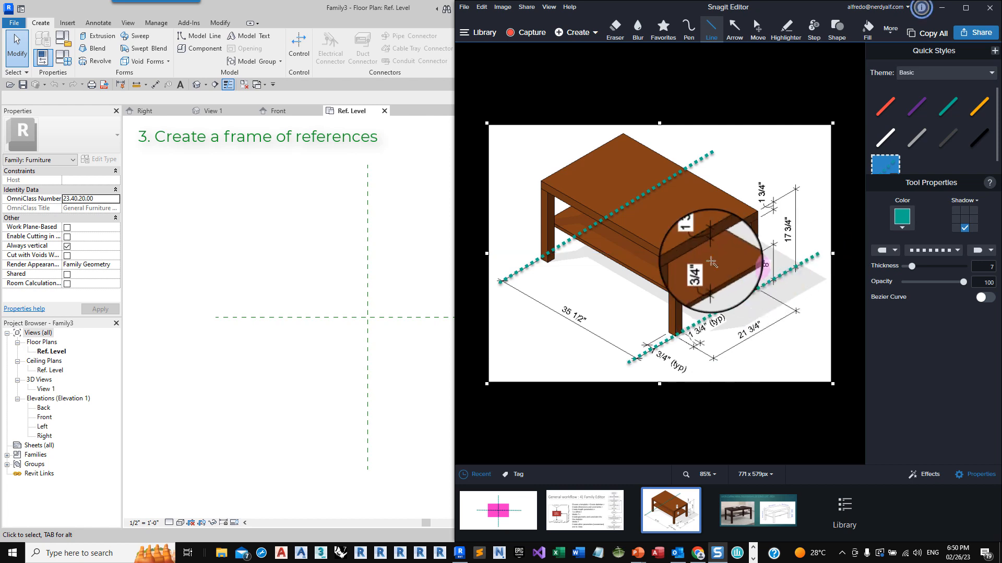
{"action": "left_click_drag", "start_coordinate": [510, 242], "coordinate": [700, 351]}
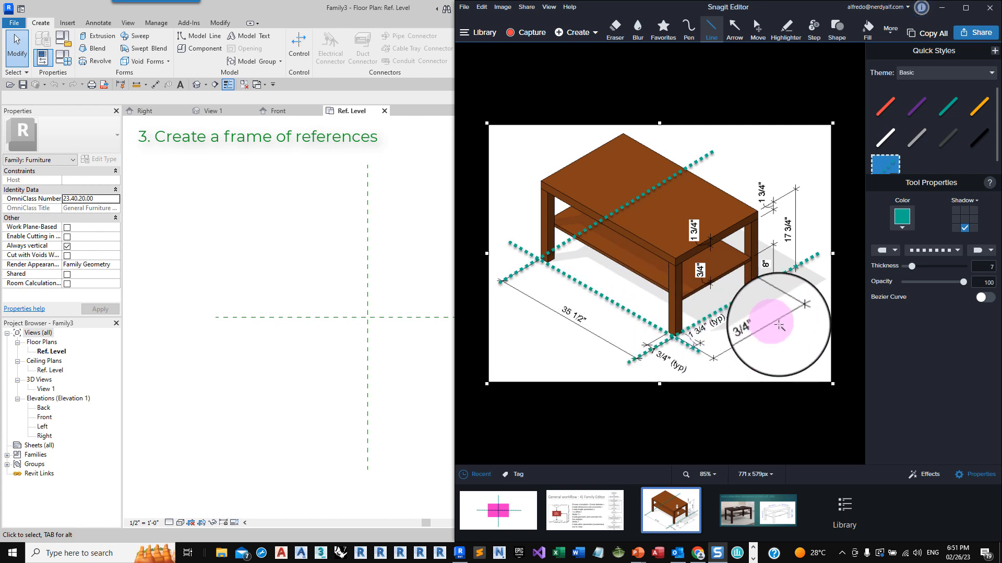
{"action": "left_click_drag", "start_coordinate": [815, 322], "coordinate": [530, 154]}
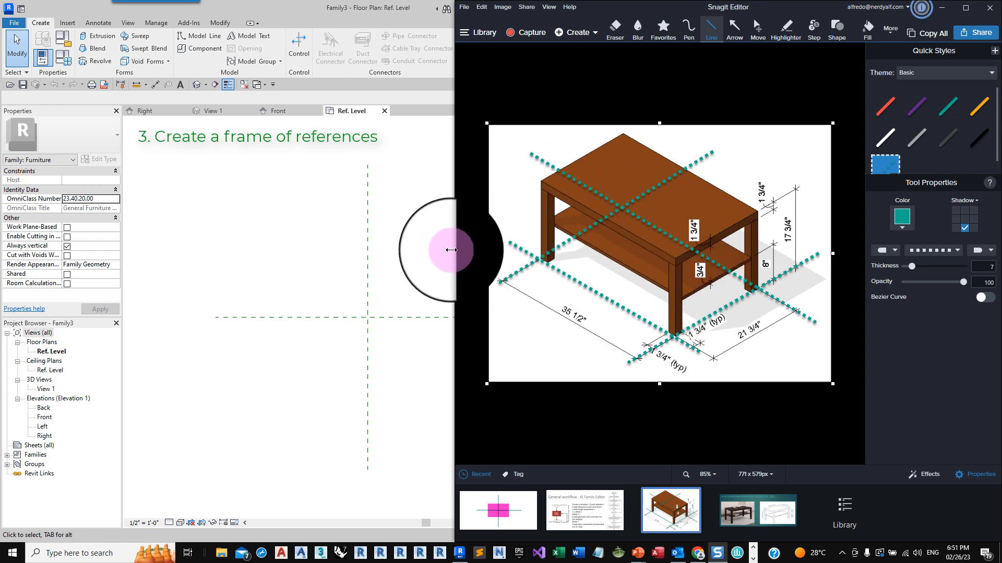
- Return to Revit and draw two vertical reference planes, about 2' left and 2'-4" right of the centre plane
{"action": "left_click_drag", "start_coordinate": [450, 250], "coordinate": [635, 271]}
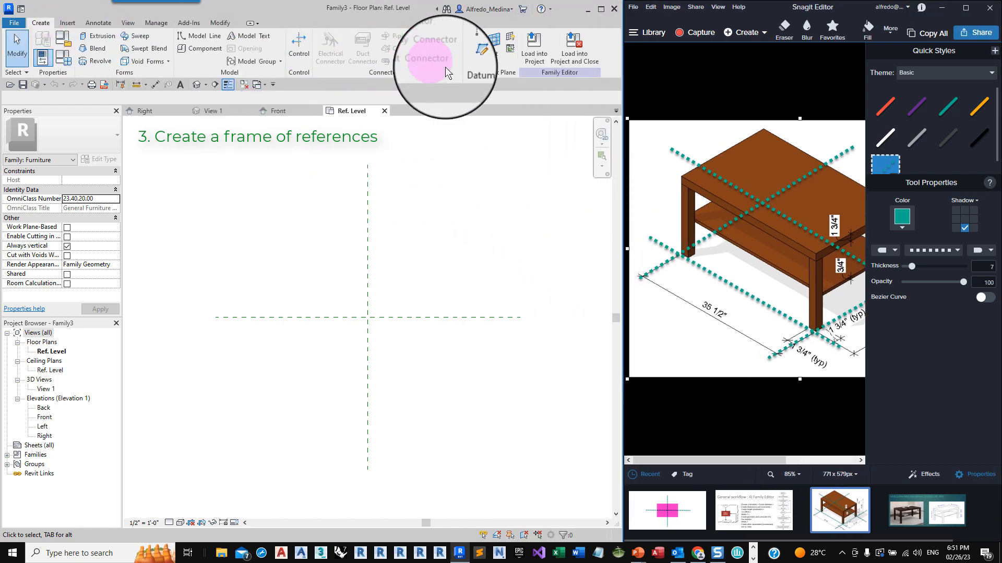
{"action": "left_click", "coordinate": [472, 58]}
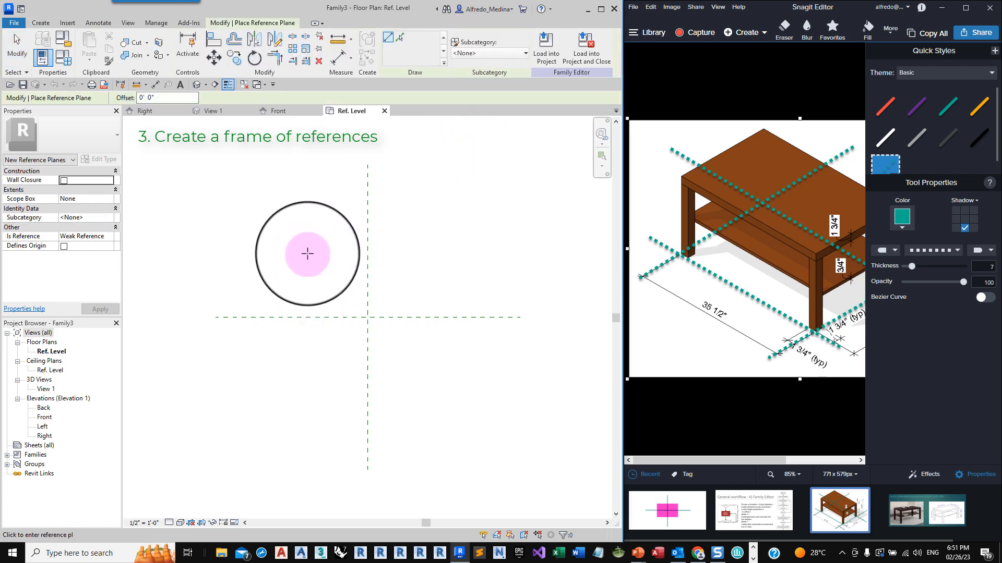
{"action": "left_click", "coordinate": [311, 242]}
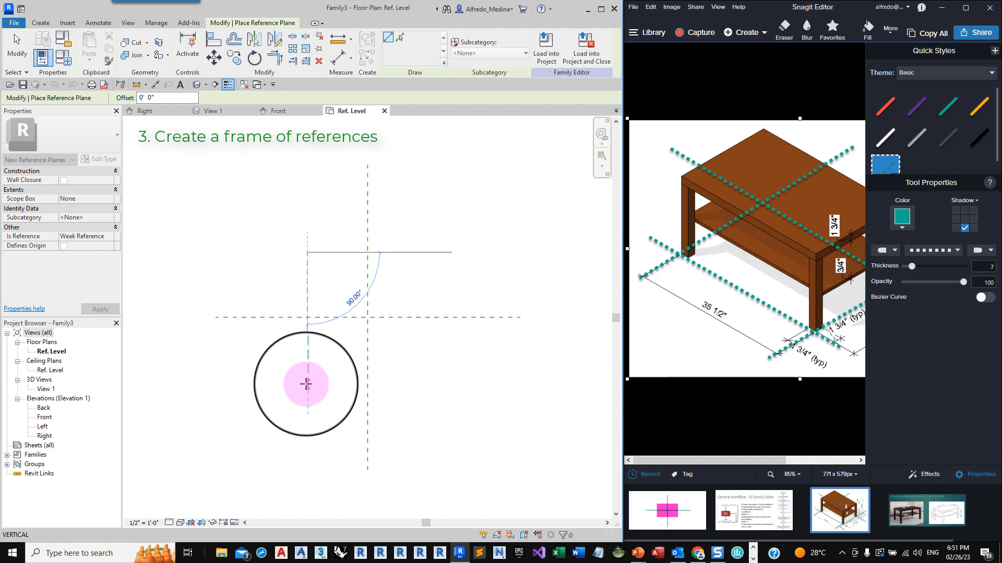
{"action": "left_click", "coordinate": [307, 384]}
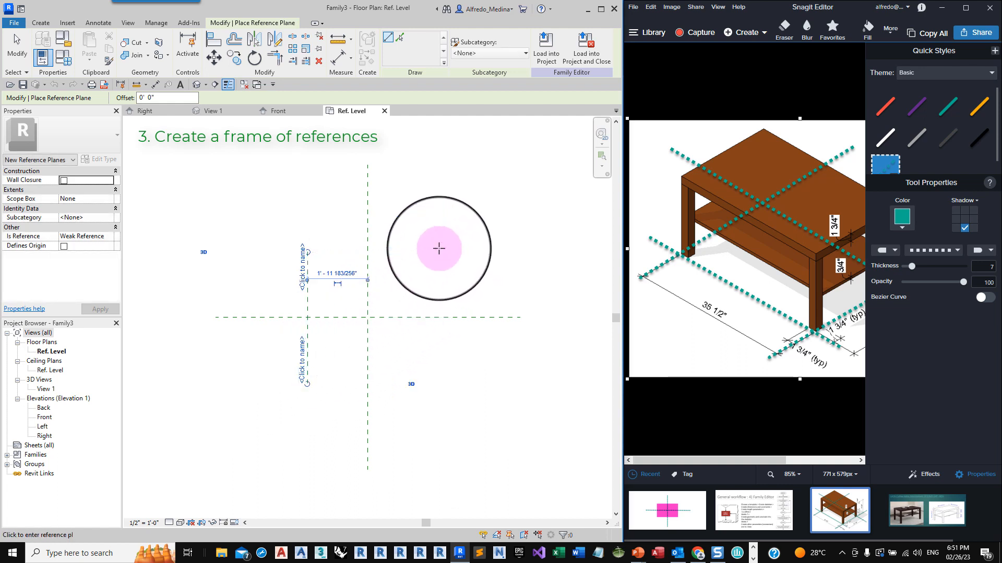
{"action": "left_click", "coordinate": [438, 253]}
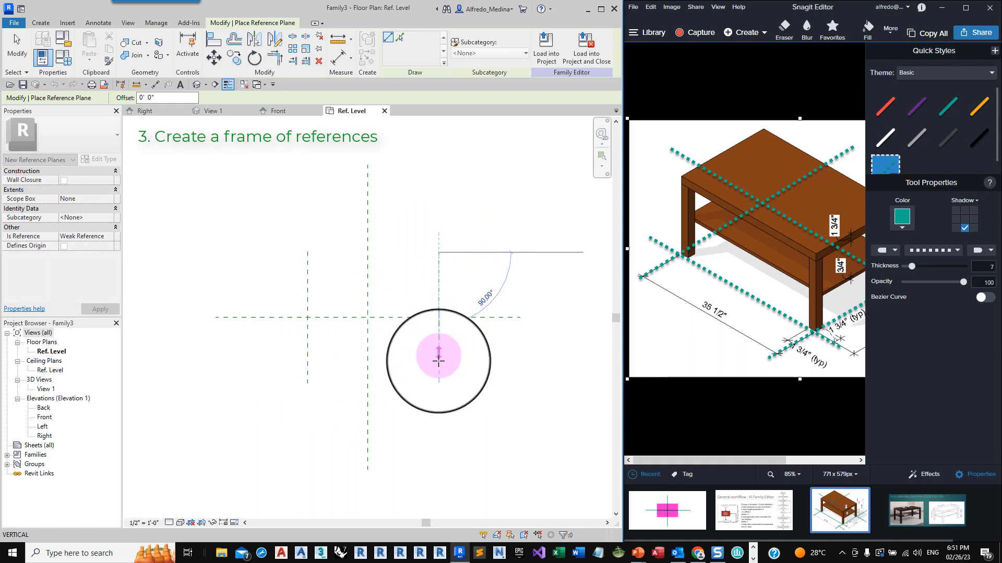
{"action": "left_click", "coordinate": [438, 386]}
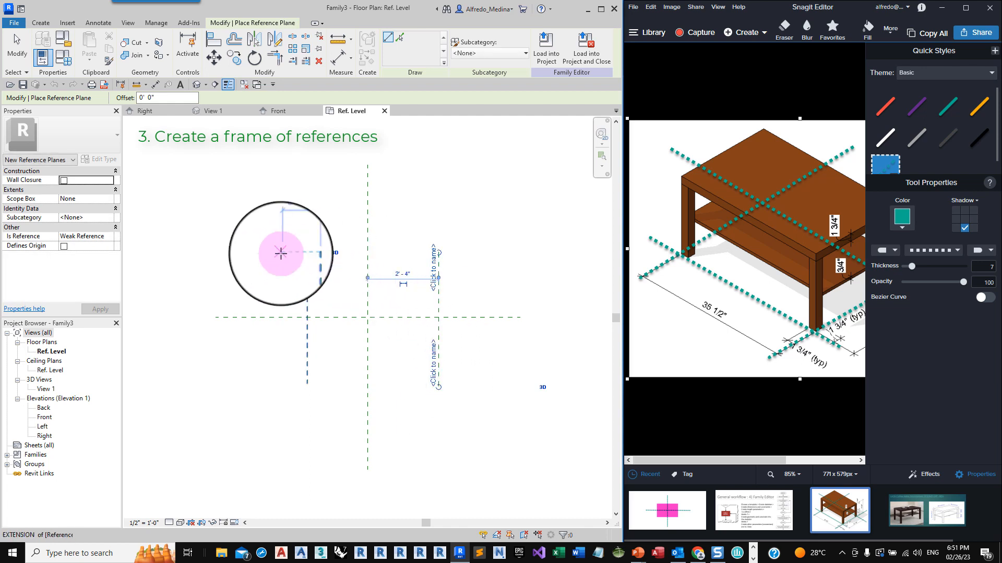
- Draw two horizontal reference planes, one above and one about 2' below the horizontal centre plane, crossing both new vertical planes
{"action": "left_click", "coordinate": [307, 253]}
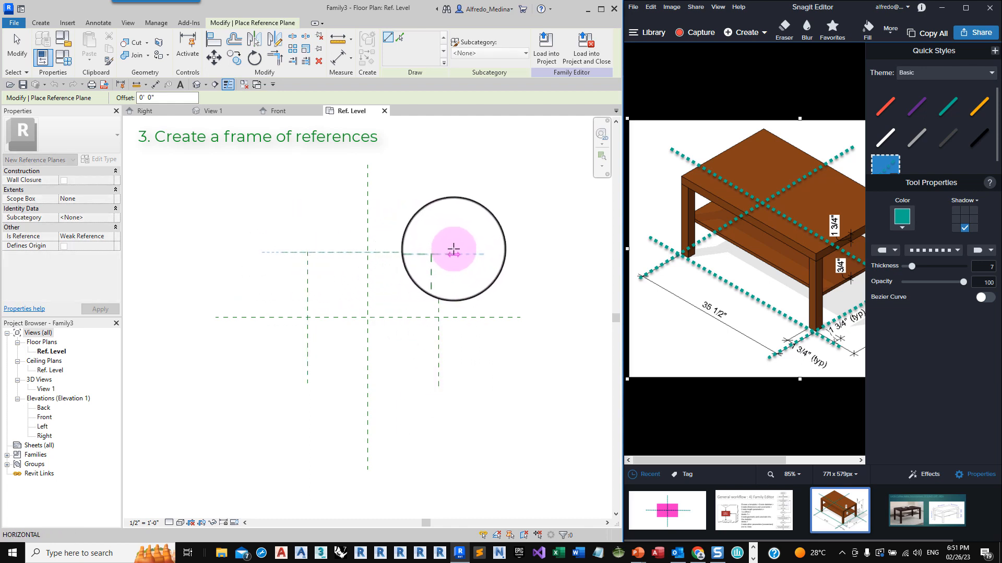
{"action": "left_click", "coordinate": [454, 252]}
{"action": "left_click", "coordinate": [286, 378]}
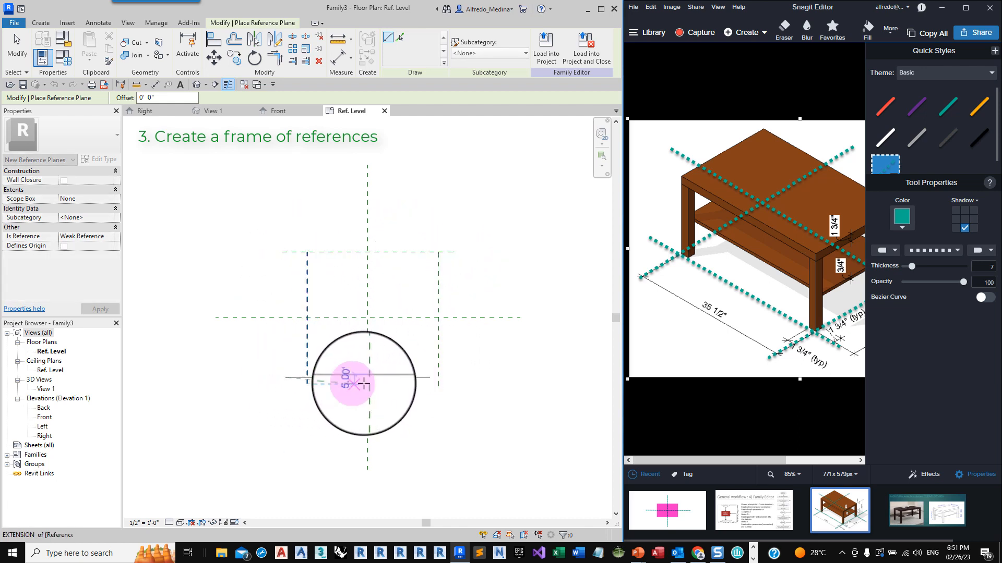
{"action": "left_click", "coordinate": [459, 380]}
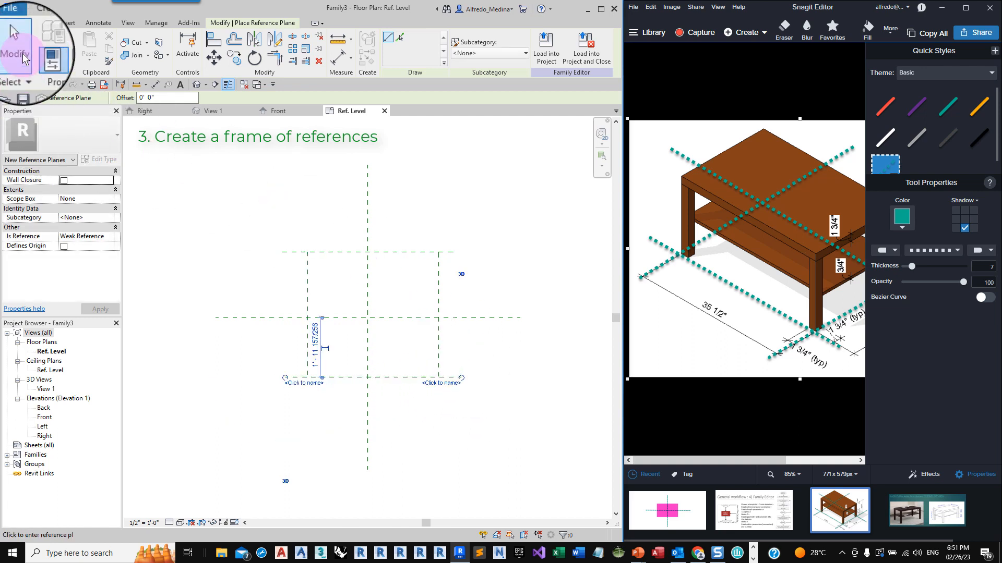
{"action": "left_click", "coordinate": [17, 50]}
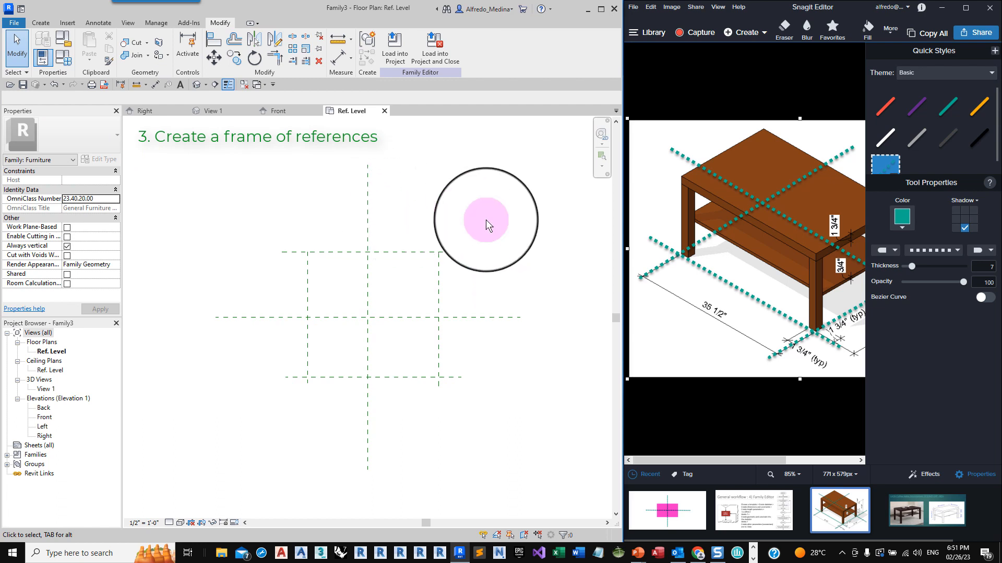
- Add an aligned dimension string across the left, centre and right vertical reference planes above the frame and constrain its segments as equal
{"action": "left_click", "coordinate": [667, 510]}
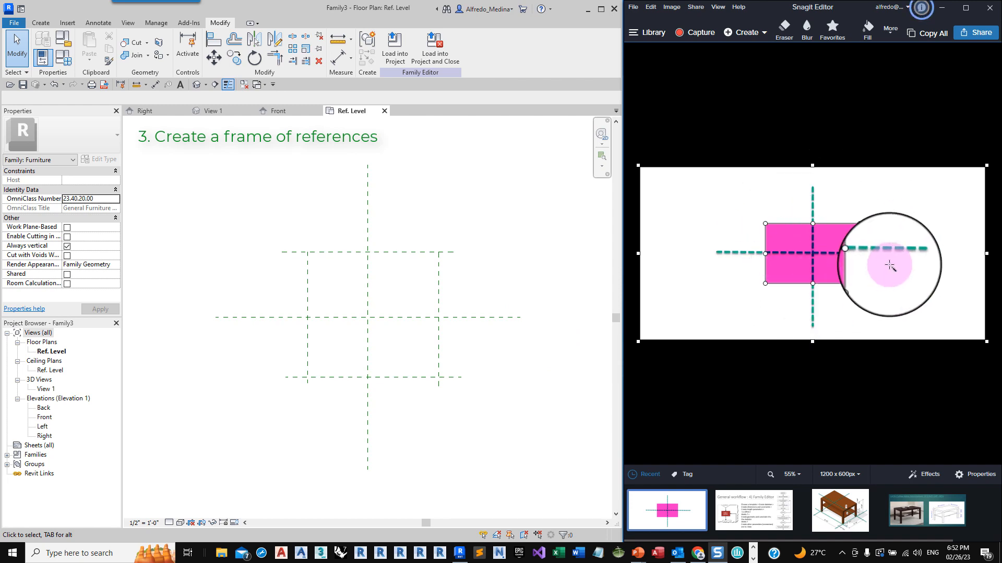
{"action": "left_click", "coordinate": [96, 22]}
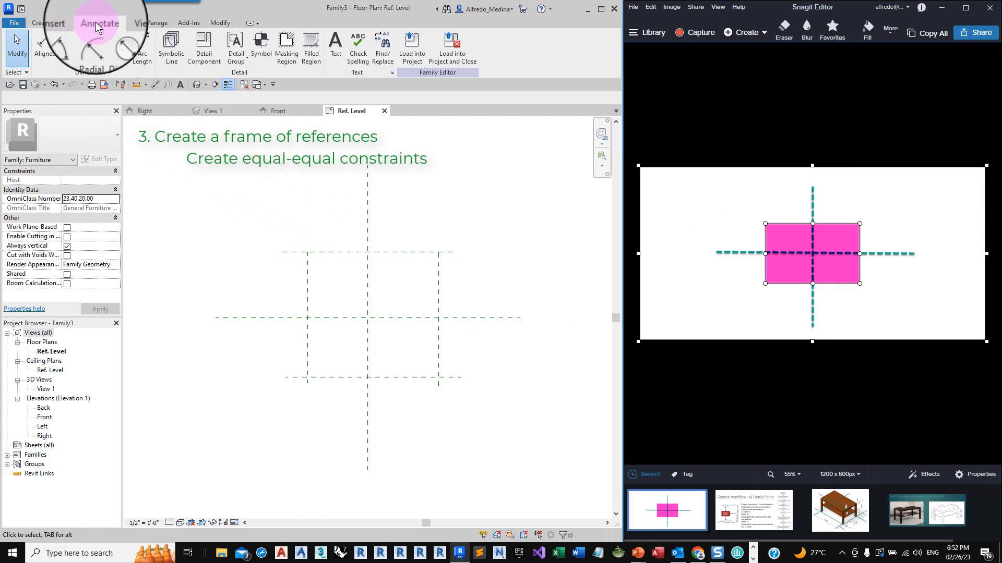
{"action": "left_click", "coordinate": [42, 51]}
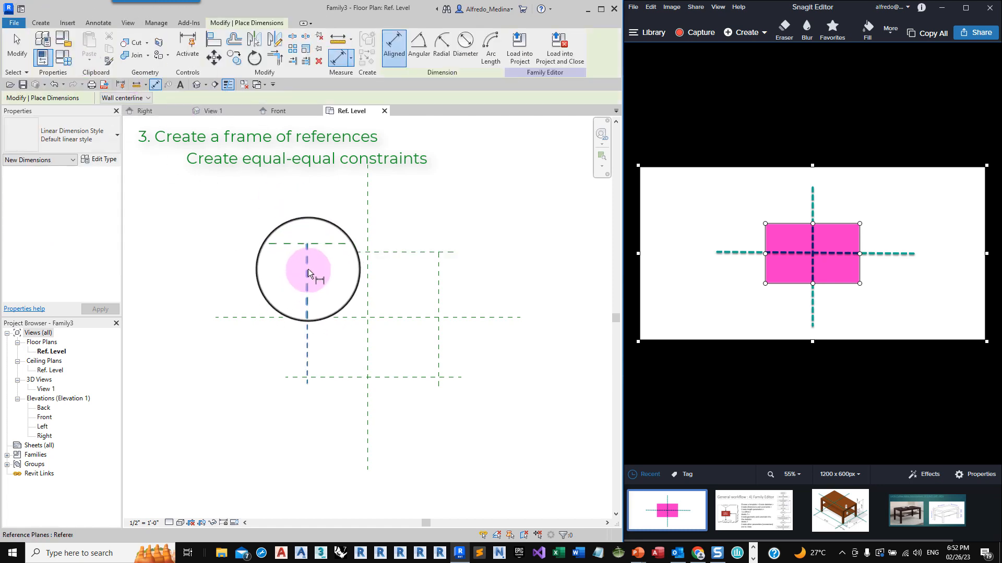
{"action": "left_click", "coordinate": [308, 263]}
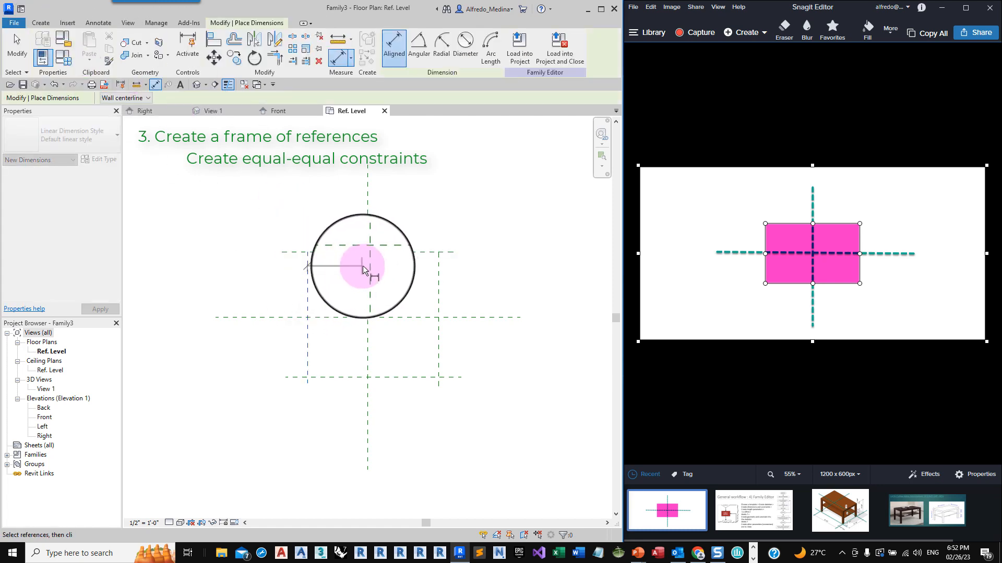
{"action": "left_click", "coordinate": [368, 267]}
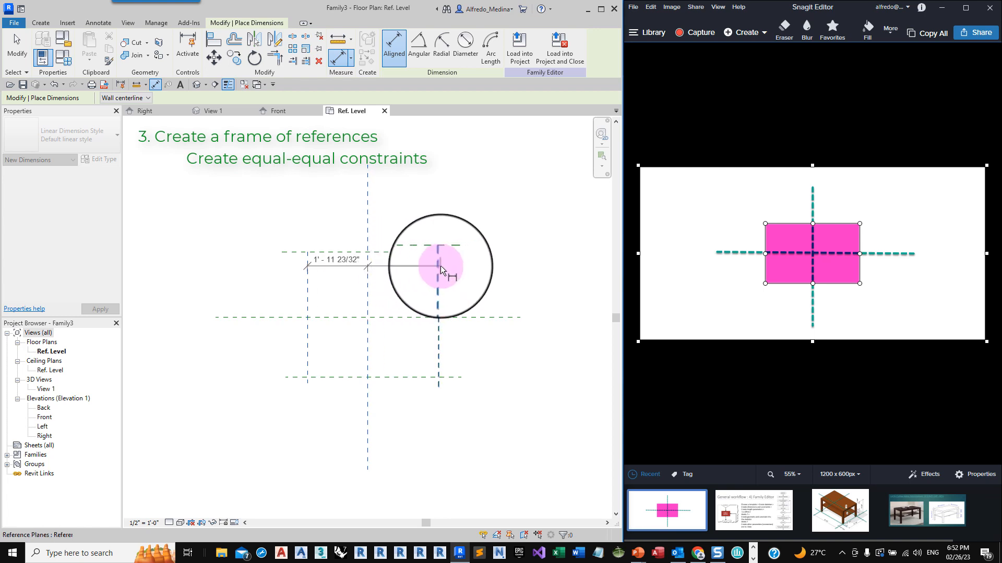
{"action": "left_click", "coordinate": [440, 267]}
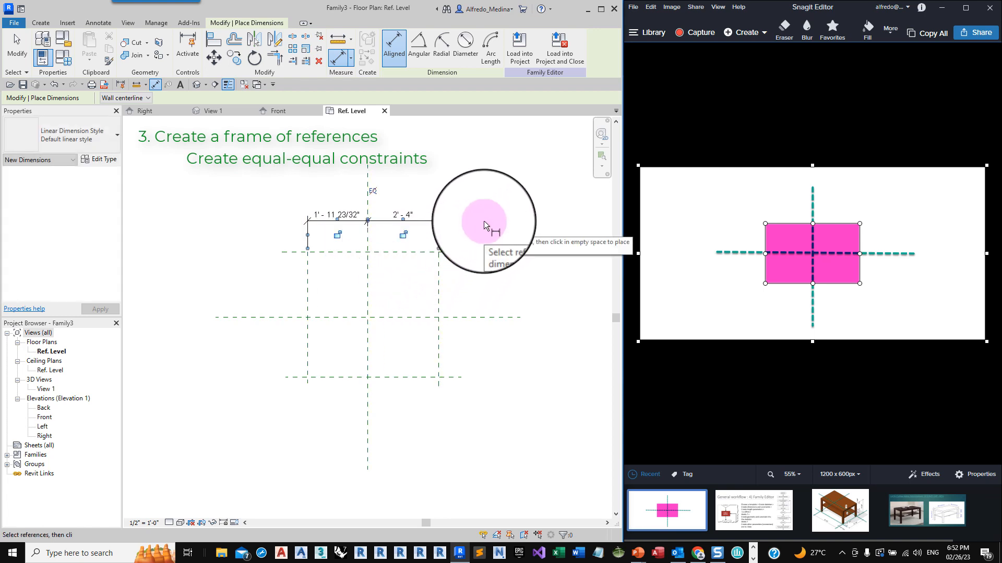
{"action": "left_click", "coordinate": [373, 190]}
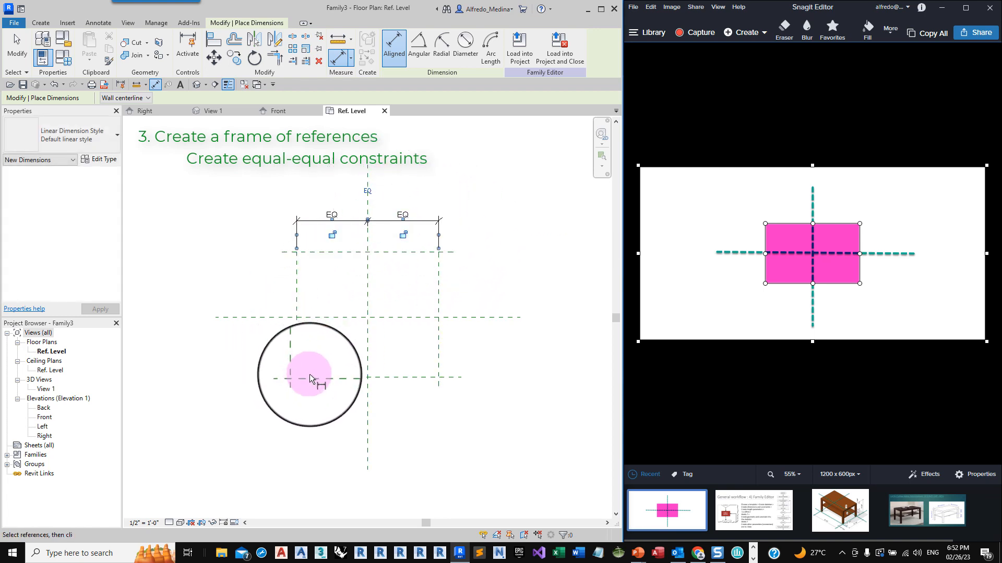
- Add an aligned dimension string across the lower, centre and upper horizontal reference planes beside the frame and constrain its segments as equal
{"action": "left_click", "coordinate": [310, 377]}
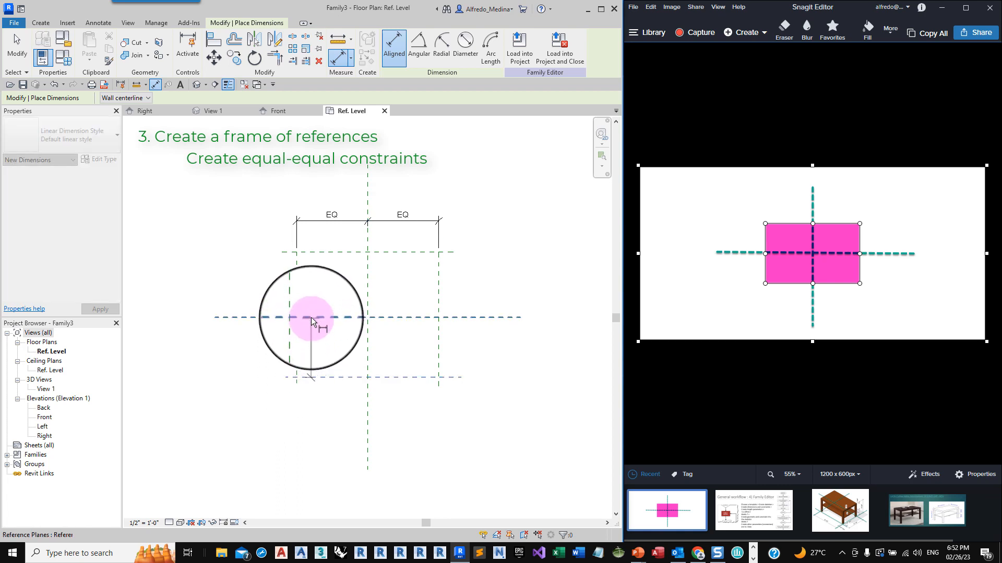
{"action": "left_click", "coordinate": [311, 317]}
{"action": "left_click", "coordinate": [318, 252]}
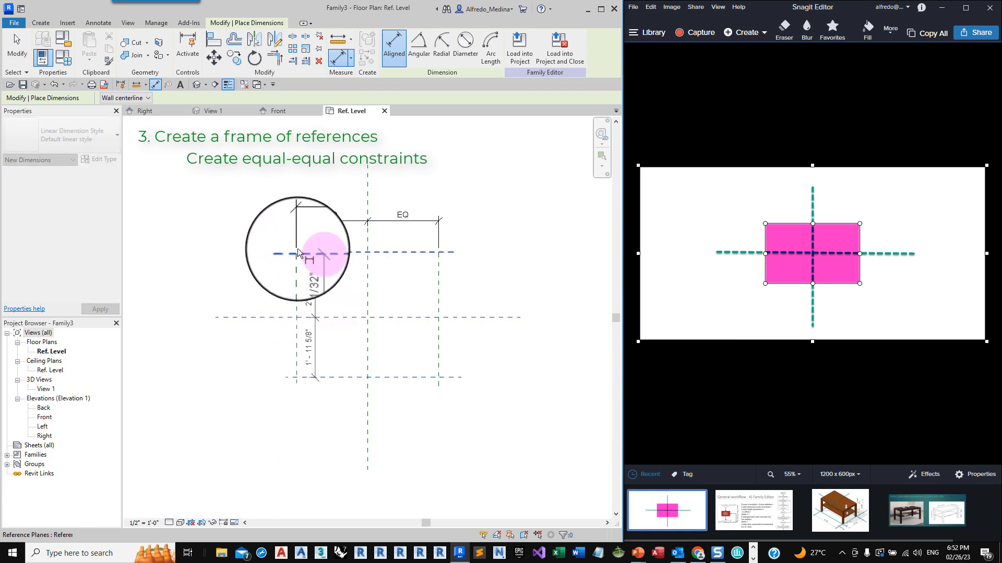
{"action": "left_click", "coordinate": [246, 237]}
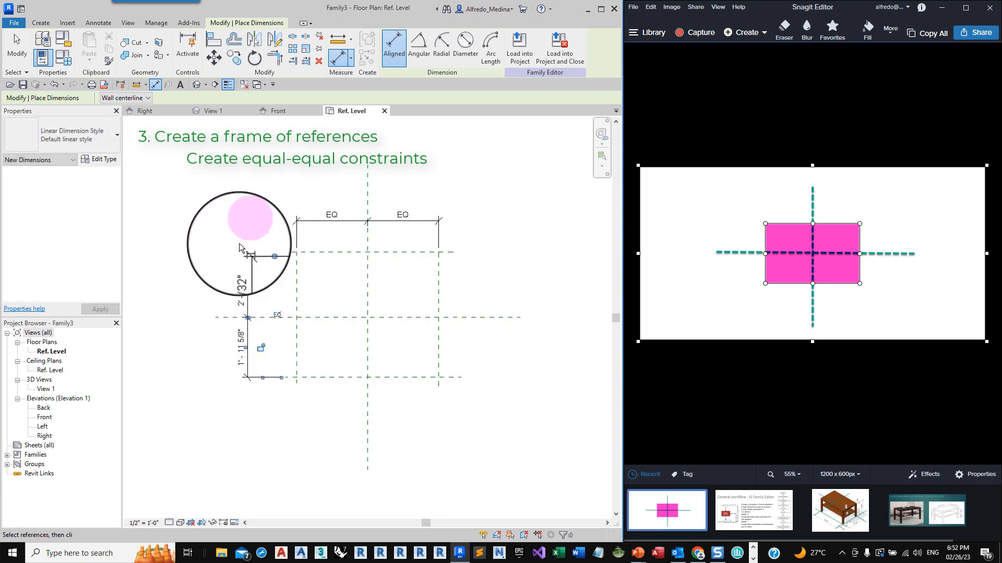
{"action": "left_click", "coordinate": [278, 312]}
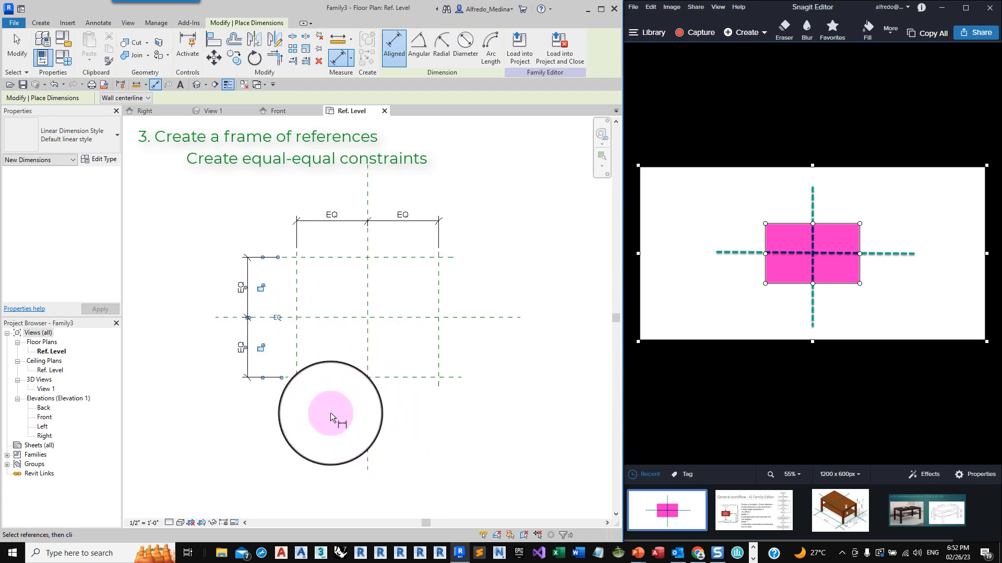
{"action": "left_click", "coordinate": [376, 254]}
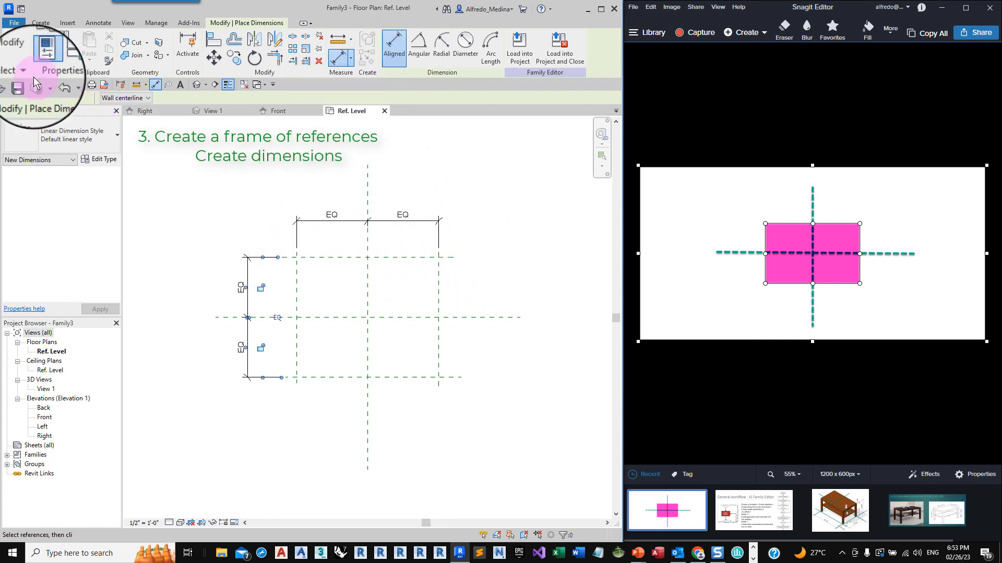
- Add an overall aligned dimension between the two outer vertical reference planes, placed above the equal-constraint string
{"action": "left_click", "coordinate": [393, 48]}
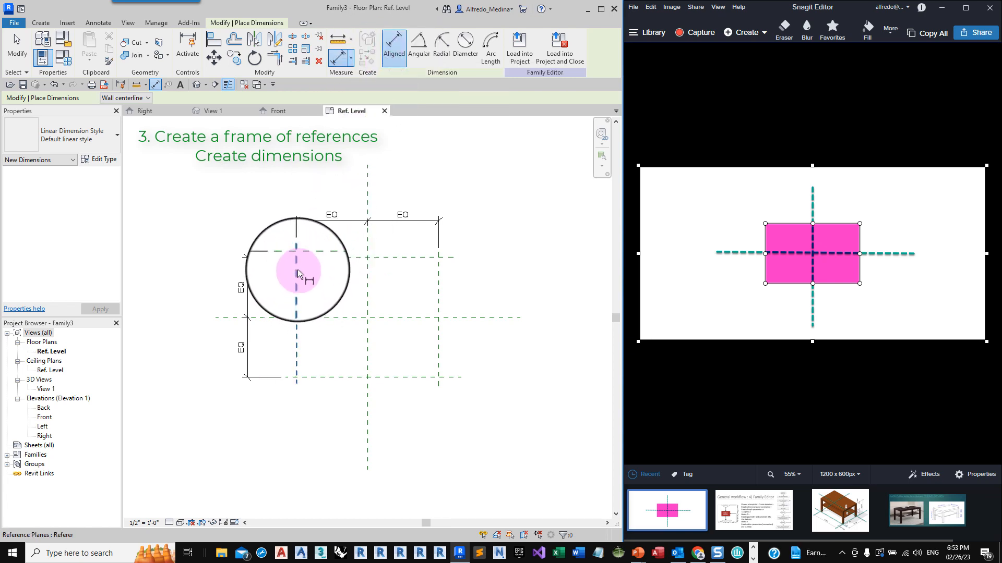
{"action": "left_click", "coordinate": [297, 268]}
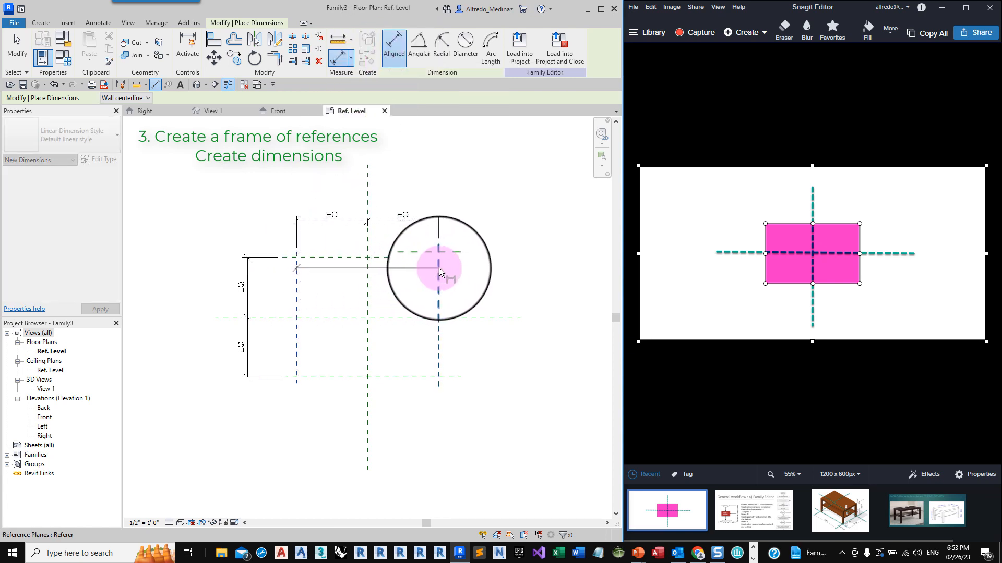
{"action": "left_click", "coordinate": [439, 267]}
{"action": "left_click", "coordinate": [464, 200]}
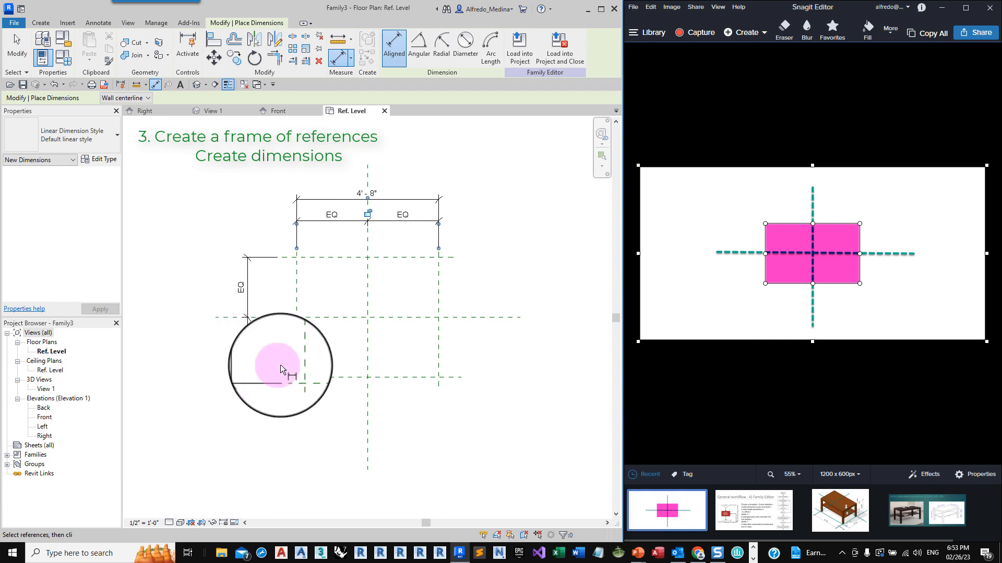
- Add an overall aligned dimension between the two outer horizontal reference planes, outside the vertical equal-constraint string, and end dimensioning
{"action": "left_click", "coordinate": [308, 377]}
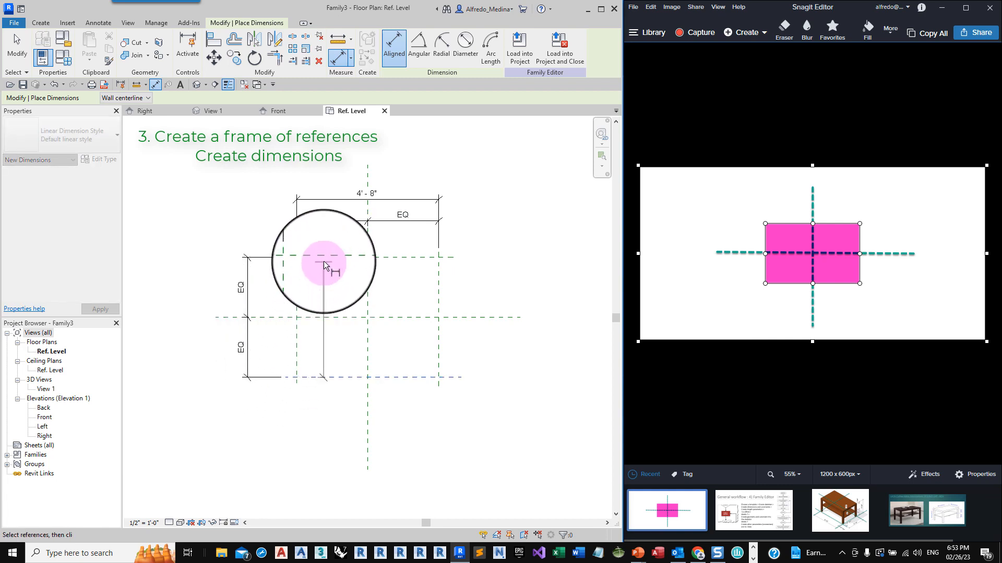
{"action": "left_click", "coordinate": [323, 258]}
{"action": "left_click", "coordinate": [227, 246]}
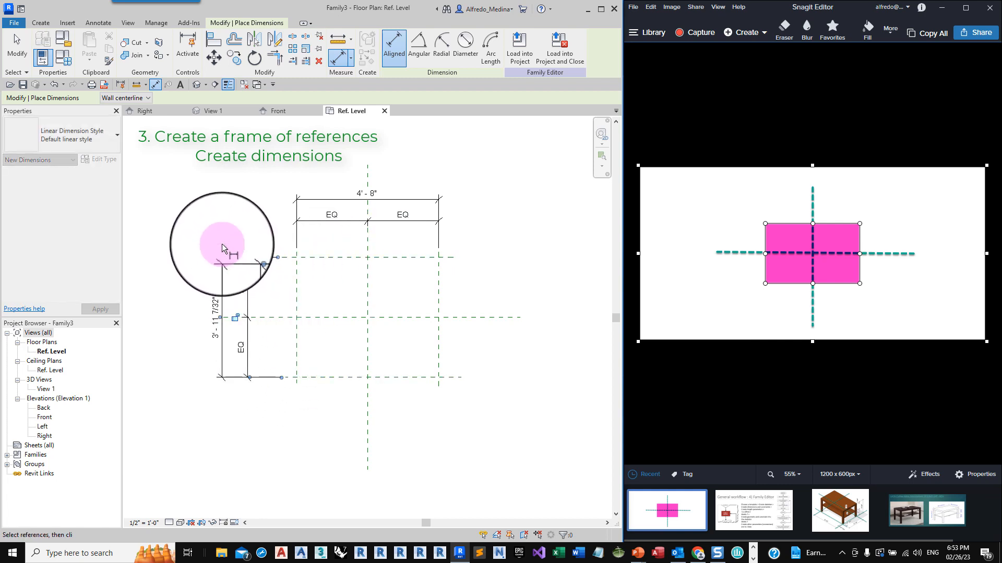
{"action": "left_click", "coordinate": [18, 41]}
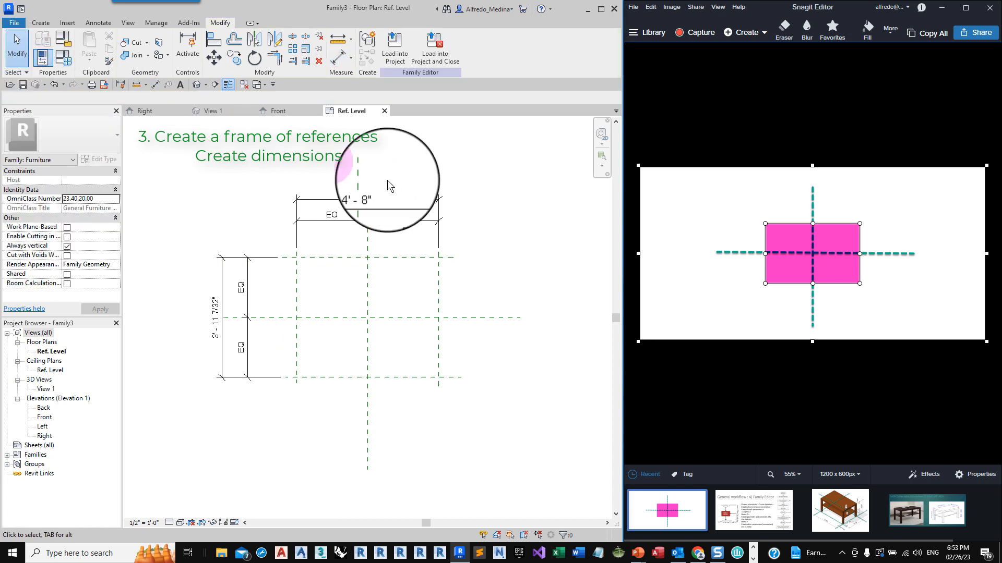
- Label the overall horizontal dimension with a new family type parameter named Width, grouped under Dimensions
{"action": "left_click", "coordinate": [383, 202]}
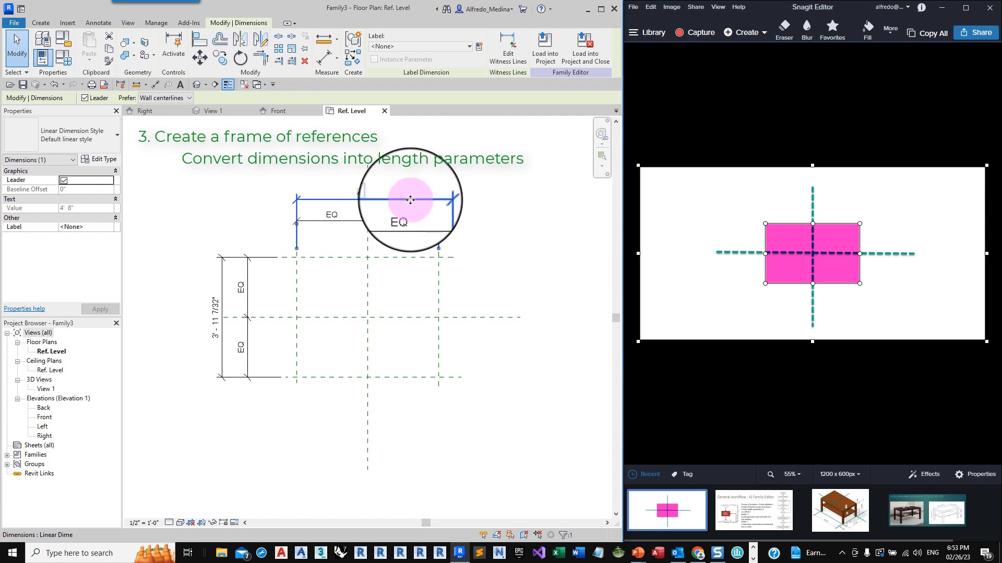
{"action": "left_click", "coordinate": [480, 48]}
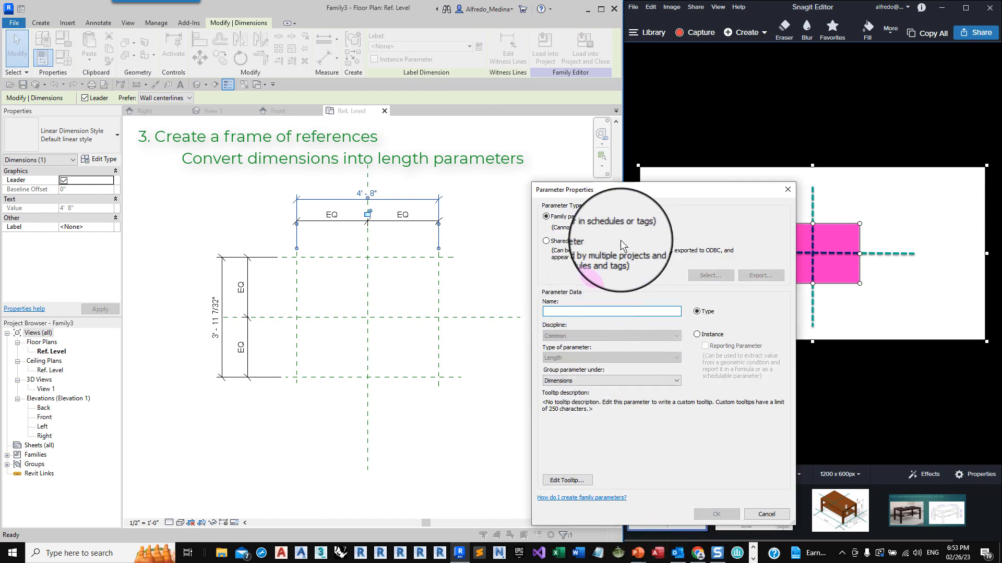
{"action": "type", "text": "Wi"}
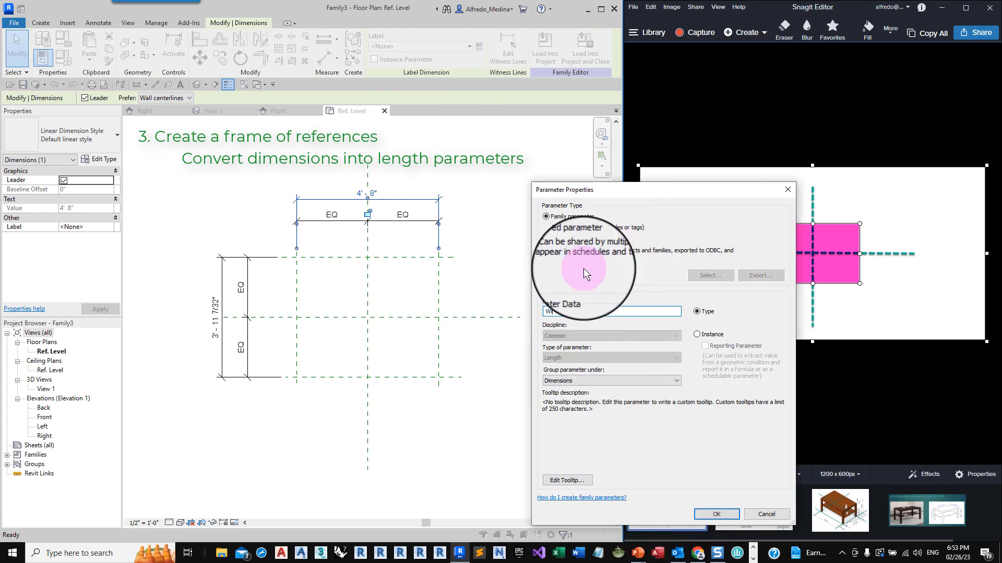
{"action": "type", "text": "d"}
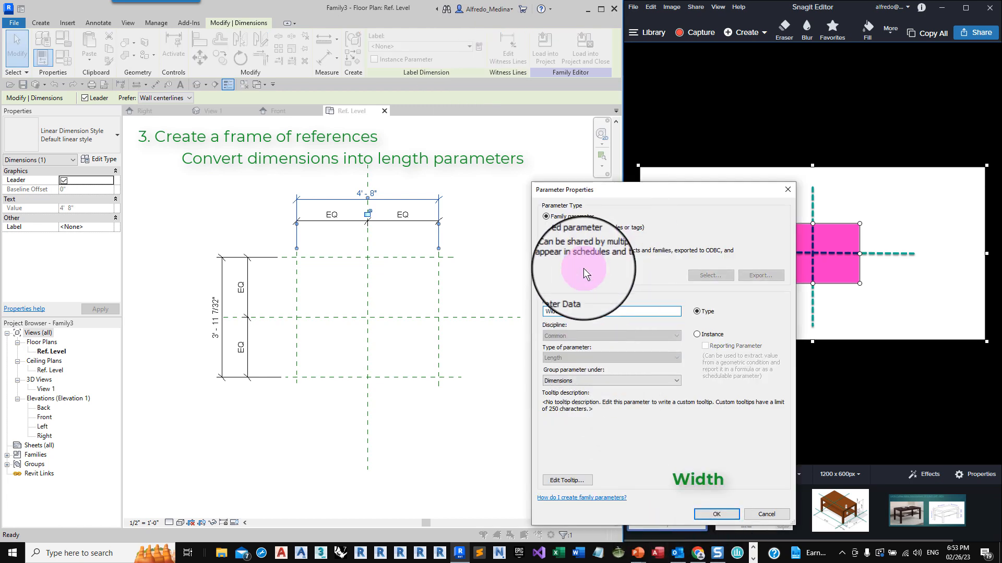
{"action": "type", "text": "th"}
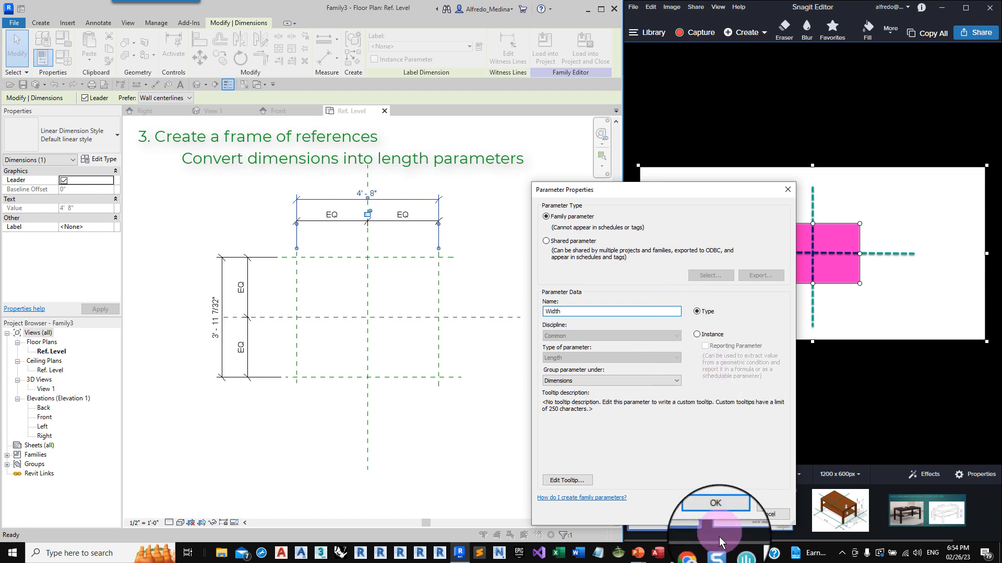
{"action": "left_click", "coordinate": [721, 513]}
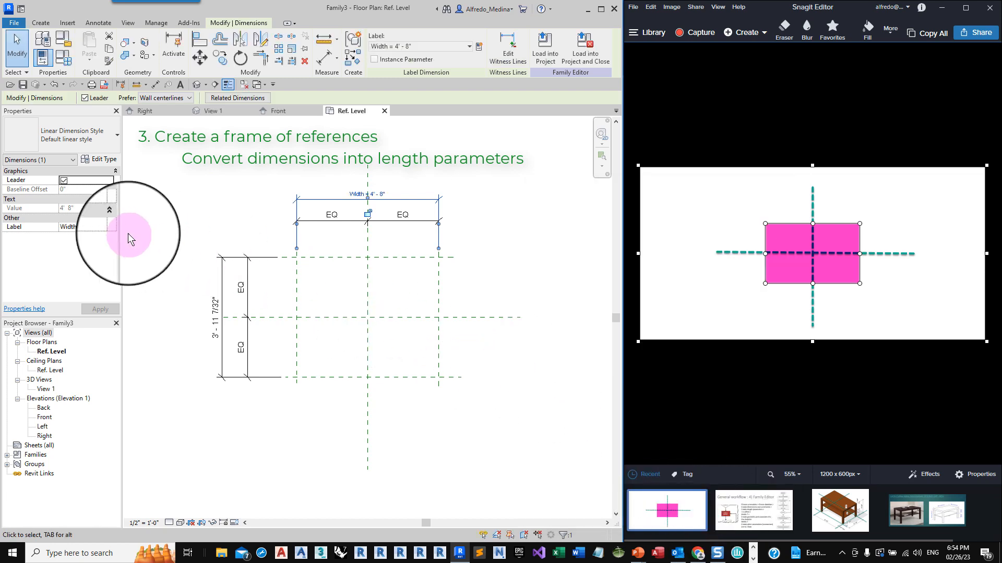
- Label the overall vertical dimension with a new family type parameter named Depth, grouped under Dimensions
{"action": "left_click", "coordinate": [198, 245]}
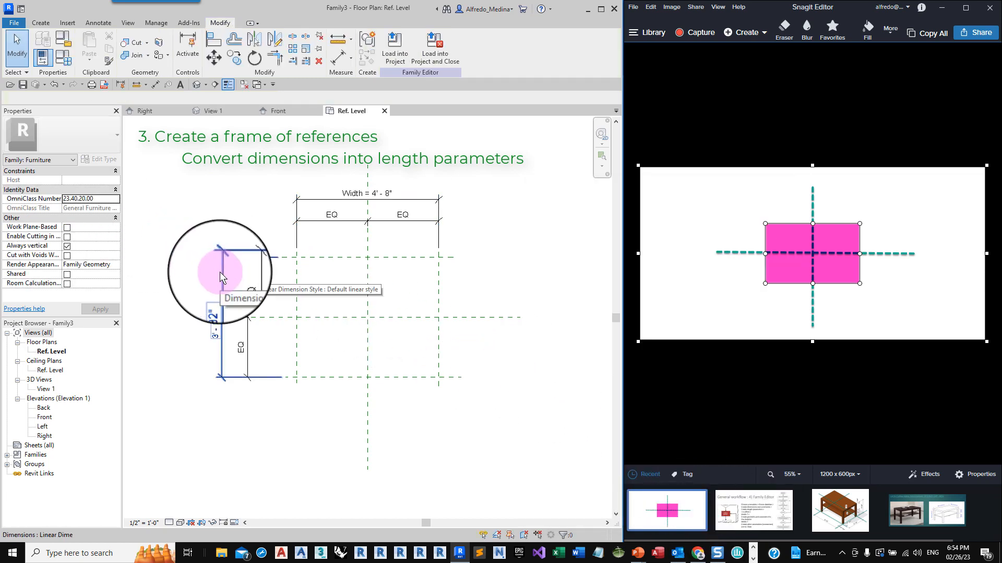
{"action": "left_click", "coordinate": [220, 271]}
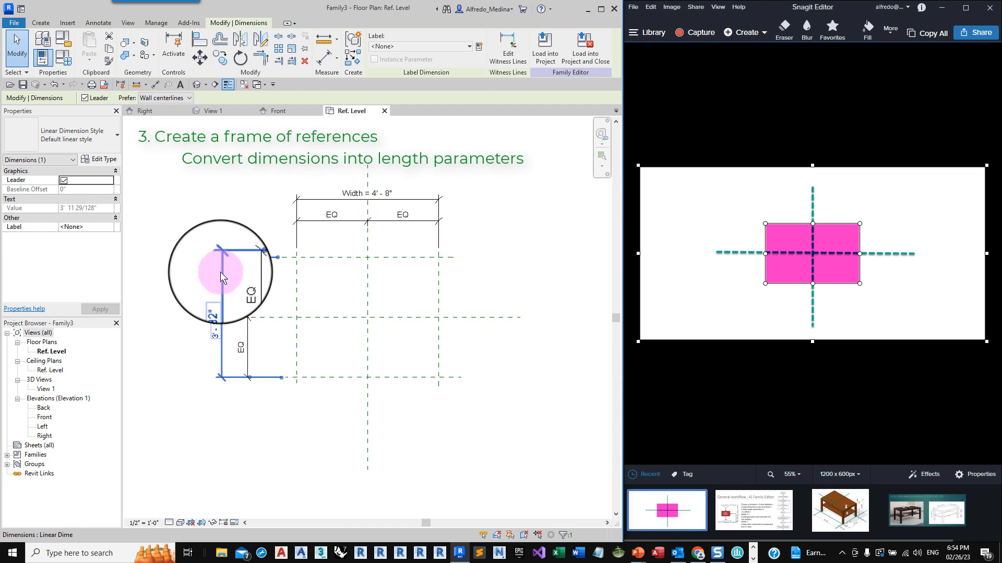
{"action": "left_click", "coordinate": [479, 47]}
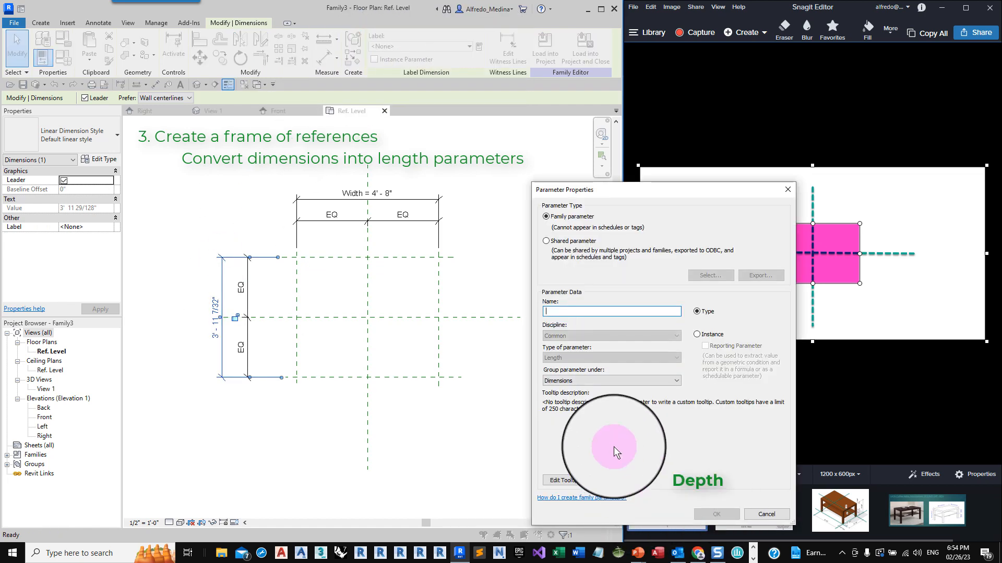
{"action": "type", "text": "Depth"}
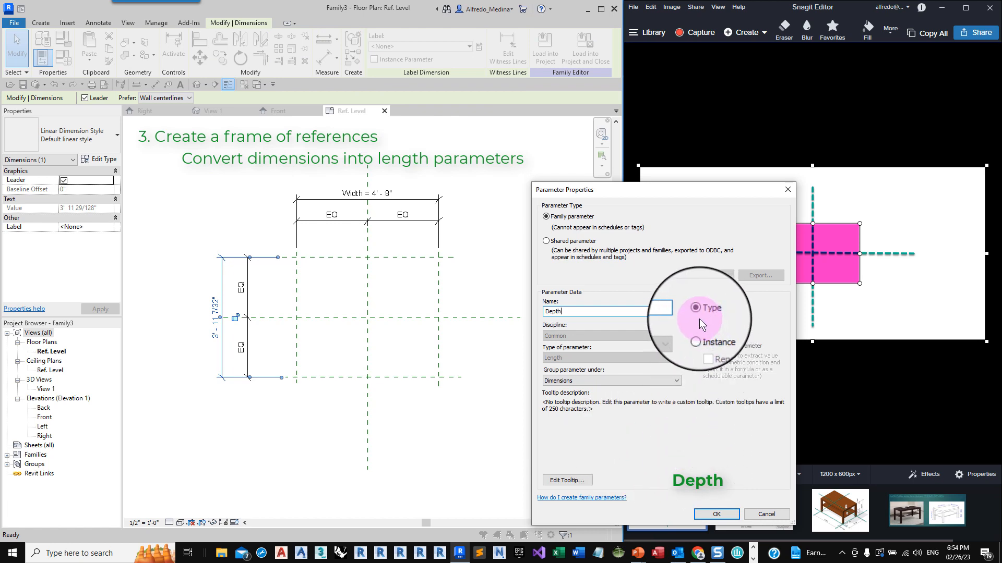
{"action": "left_click", "coordinate": [715, 514]}
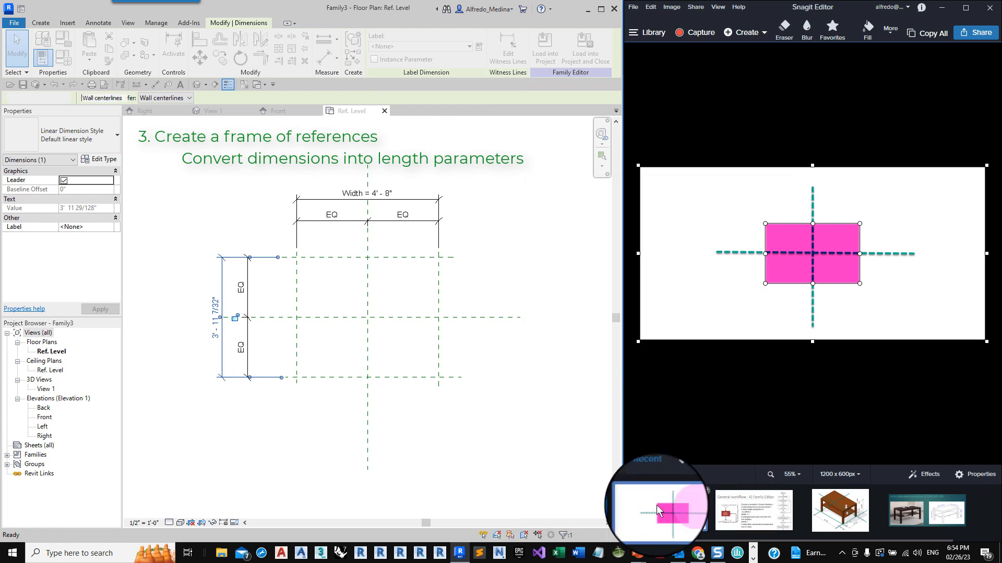
- Switch to the dimensioned coffee table picture in Snagit and draw four teal dotted lines along the legs' inner faces, parallel to the footprint lines
{"action": "left_click", "coordinate": [840, 510]}
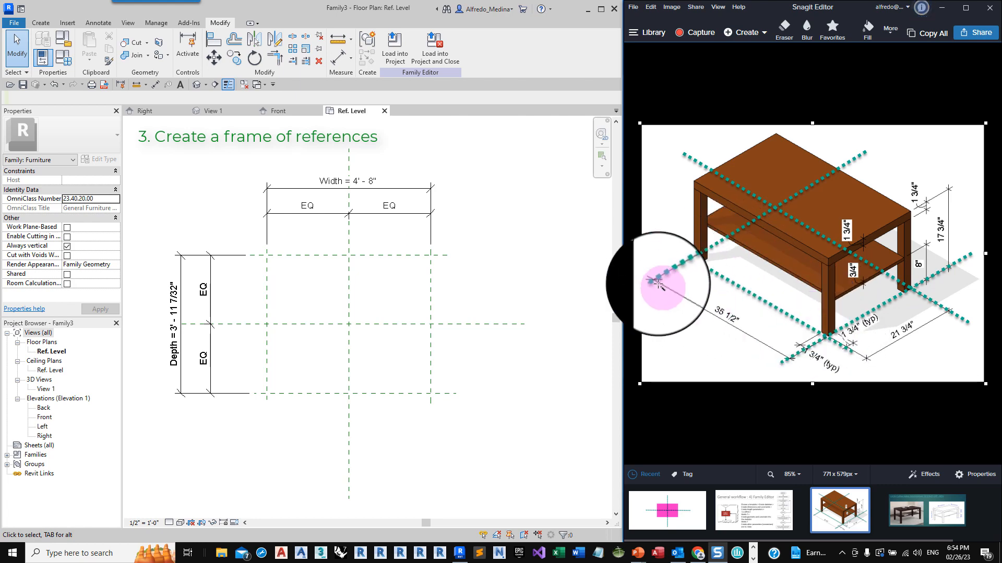
{"action": "left_click_drag", "start_coordinate": [618, 122], "coordinate": [407, 127]}
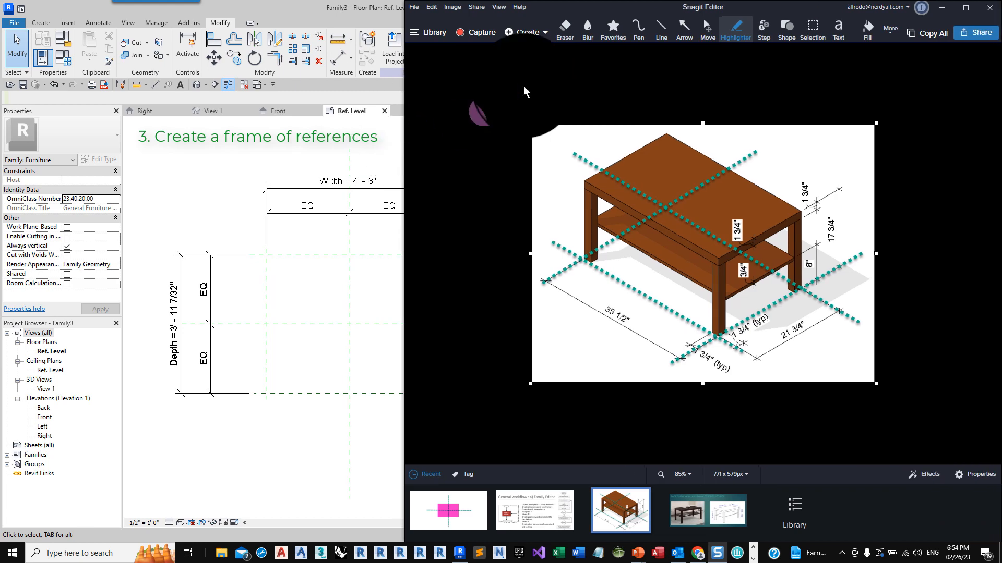
{"action": "left_click", "coordinate": [666, 33]}
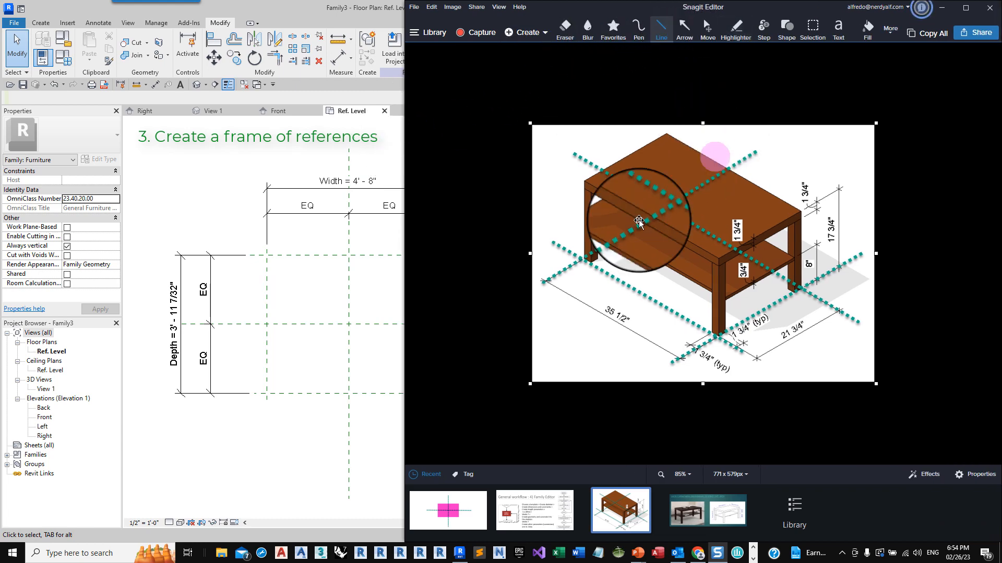
{"action": "left_click_drag", "start_coordinate": [567, 277], "coordinate": [753, 163]}
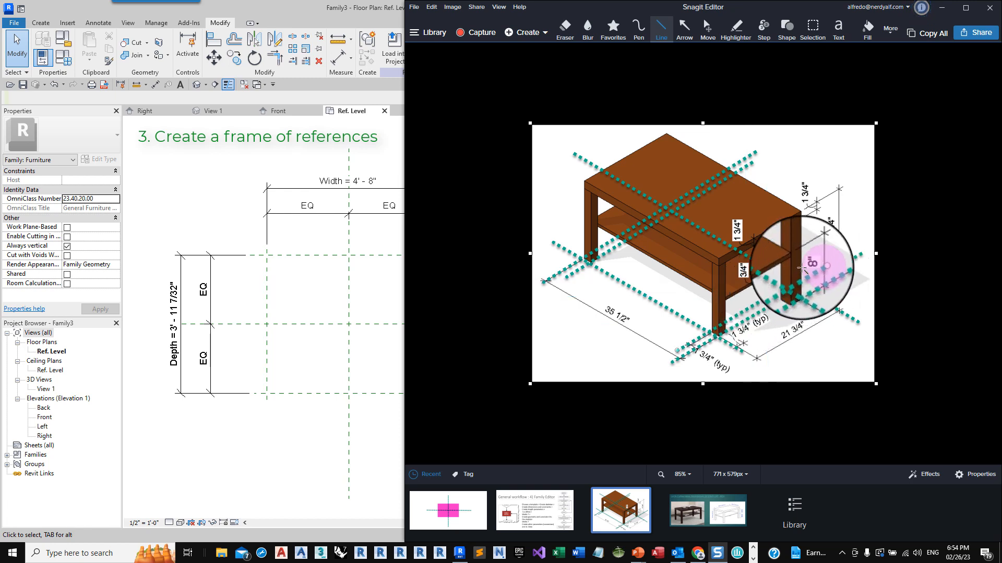
{"action": "left_click_drag", "start_coordinate": [564, 235], "coordinate": [757, 347]}
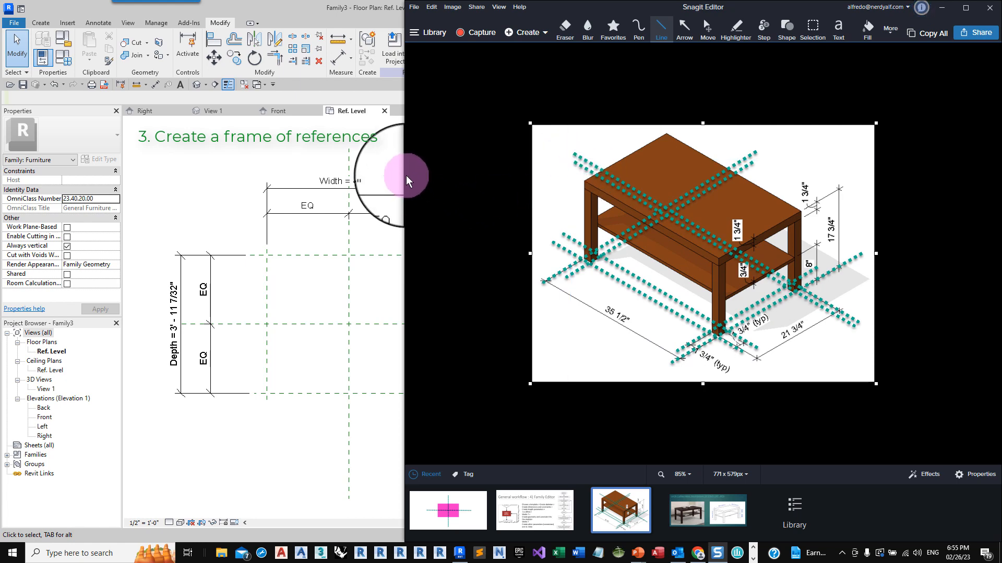
{"action": "left_click_drag", "start_coordinate": [406, 178], "coordinate": [655, 188]}
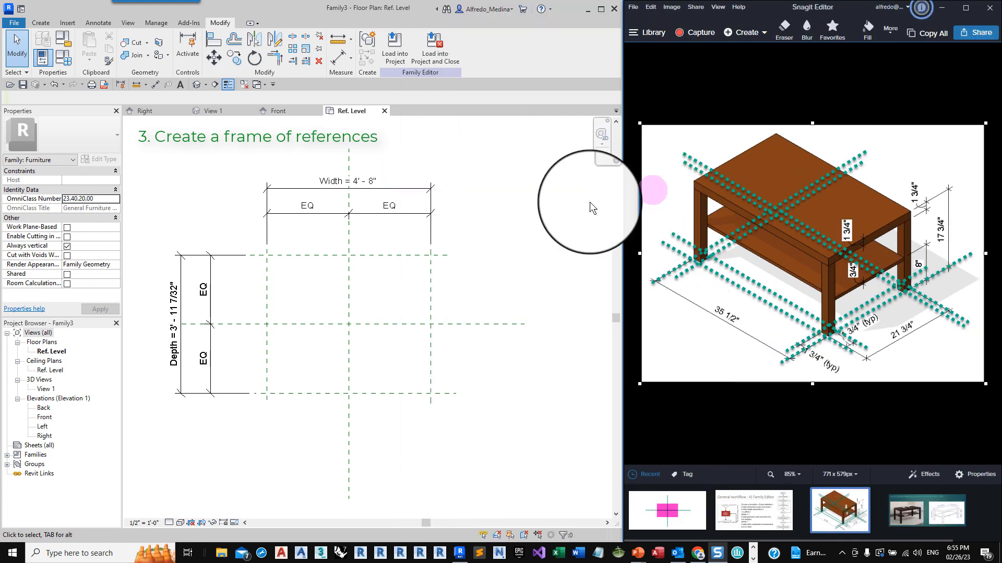
- Add two vertical reference planes offset 1 3/4" inward from the left and right outer planes using Pick Lines
{"action": "left_click", "coordinate": [41, 22]}
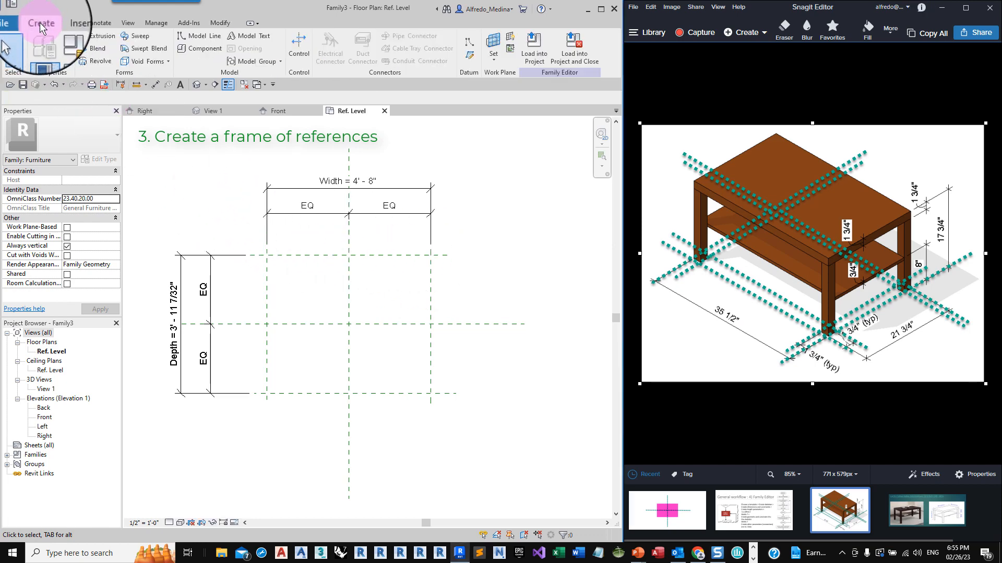
{"action": "left_click", "coordinate": [470, 60]}
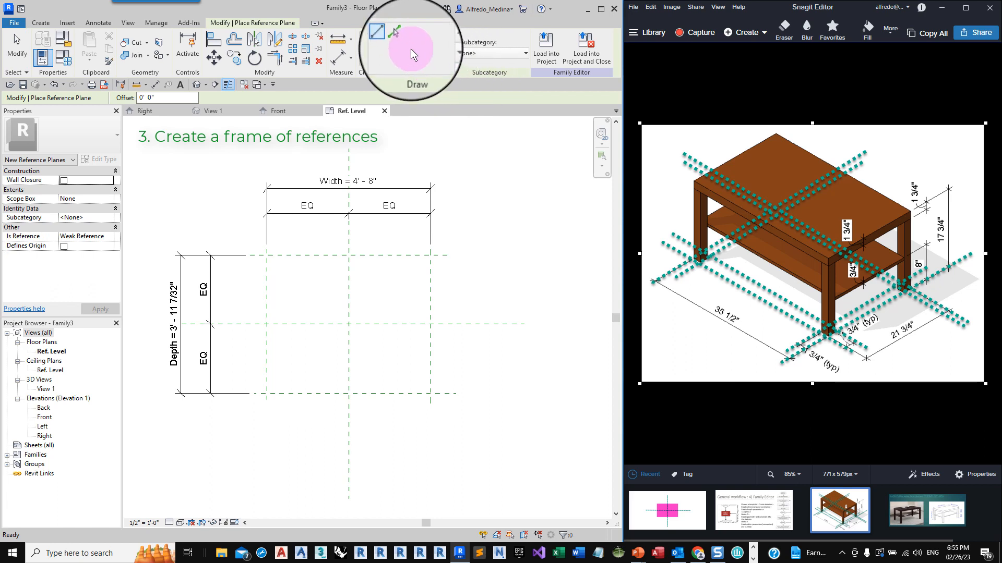
{"action": "left_click", "coordinate": [400, 37]}
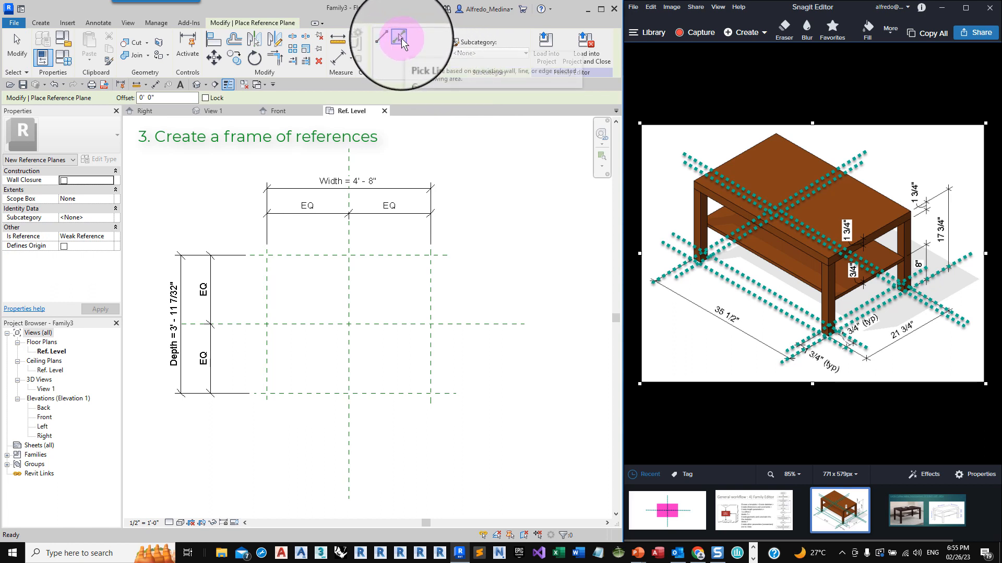
{"action": "left_click", "coordinate": [138, 98]}
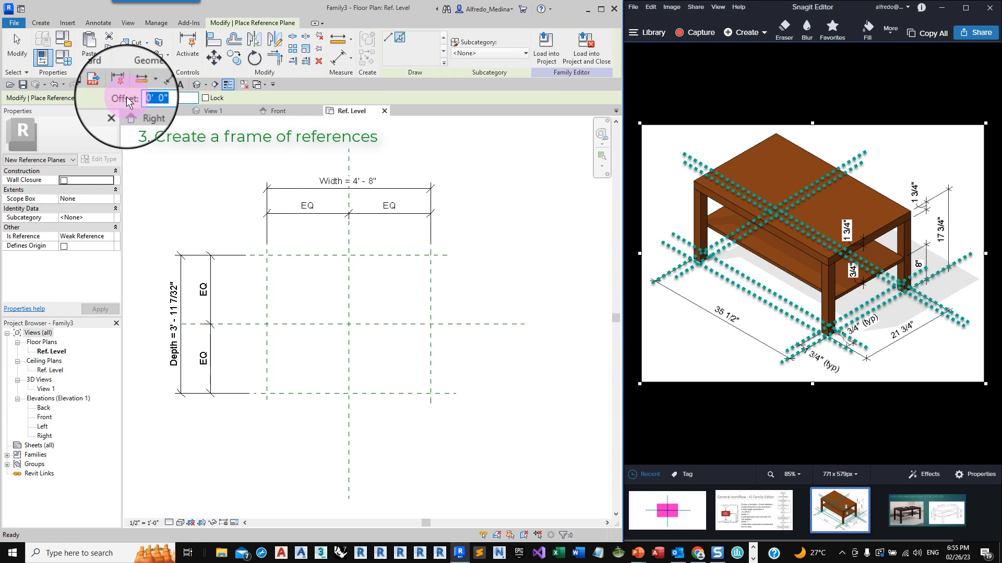
{"action": "type", "text": "2\""}
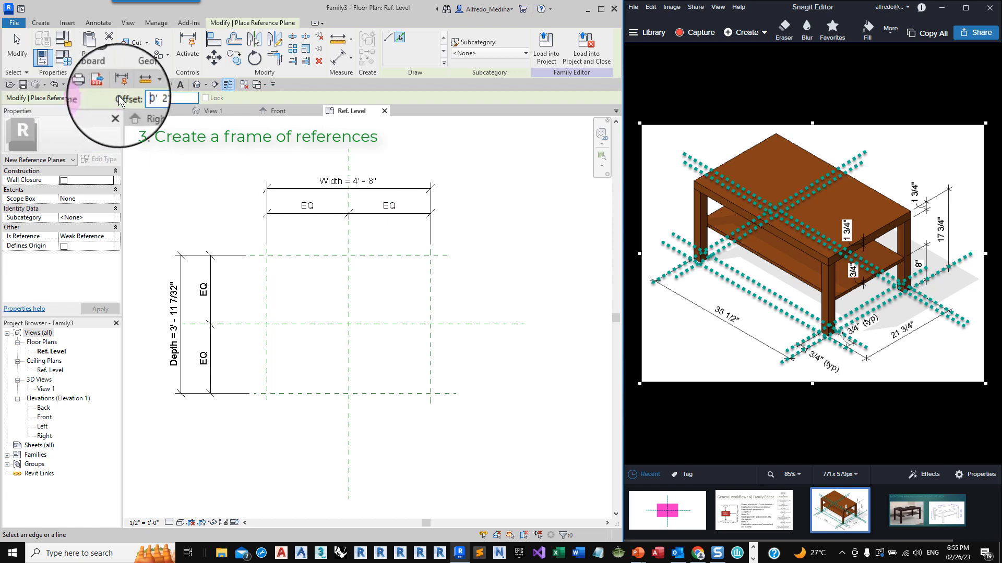
{"action": "left_click", "coordinate": [151, 96]}
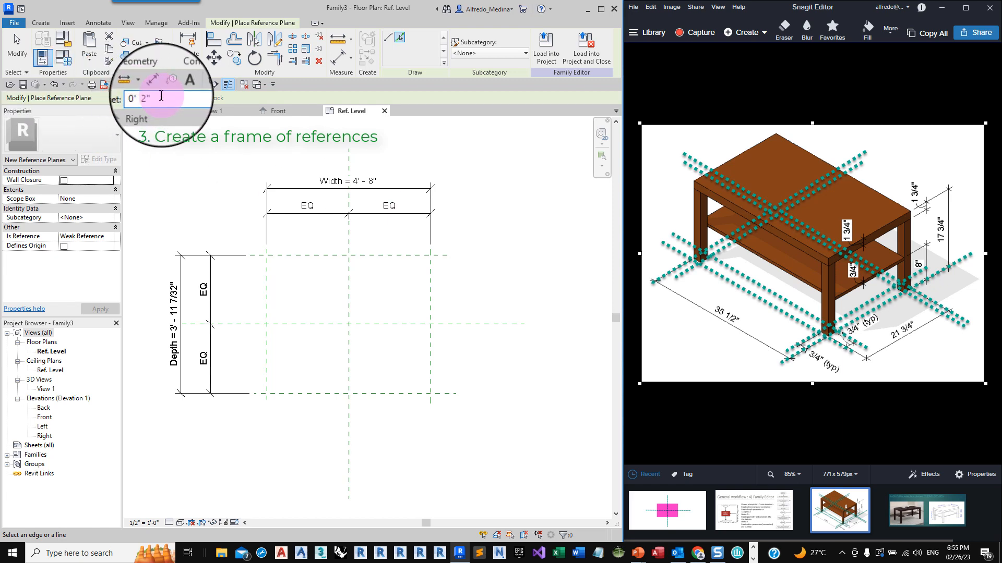
{"action": "key", "text": "BackSpace"}
{"action": "type", "text": "1 3/4"}
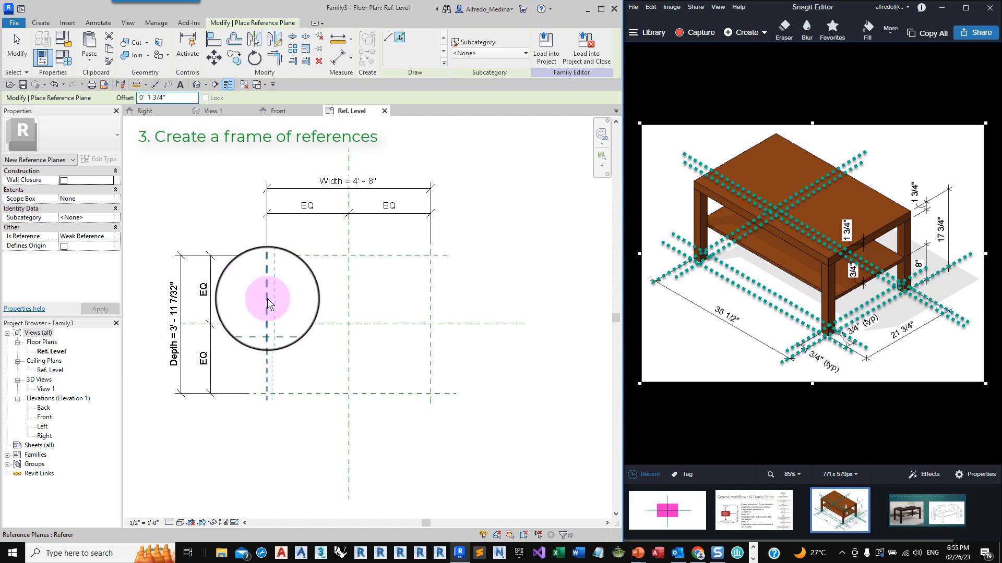
{"action": "left_click", "coordinate": [278, 291]}
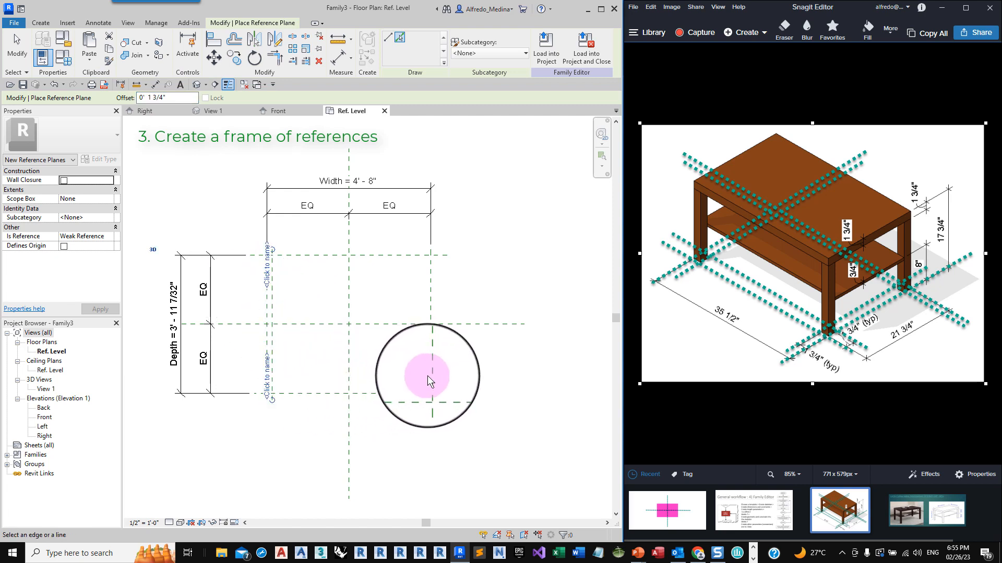
{"action": "left_click", "coordinate": [427, 375]}
- Add two horizontal reference planes 1 3/4" inward from the upper and lower outer planes, and end the Reference Plane command
{"action": "scroll", "coordinate": [276, 261], "scroll_direction": "up", "scroll_amount": 2}
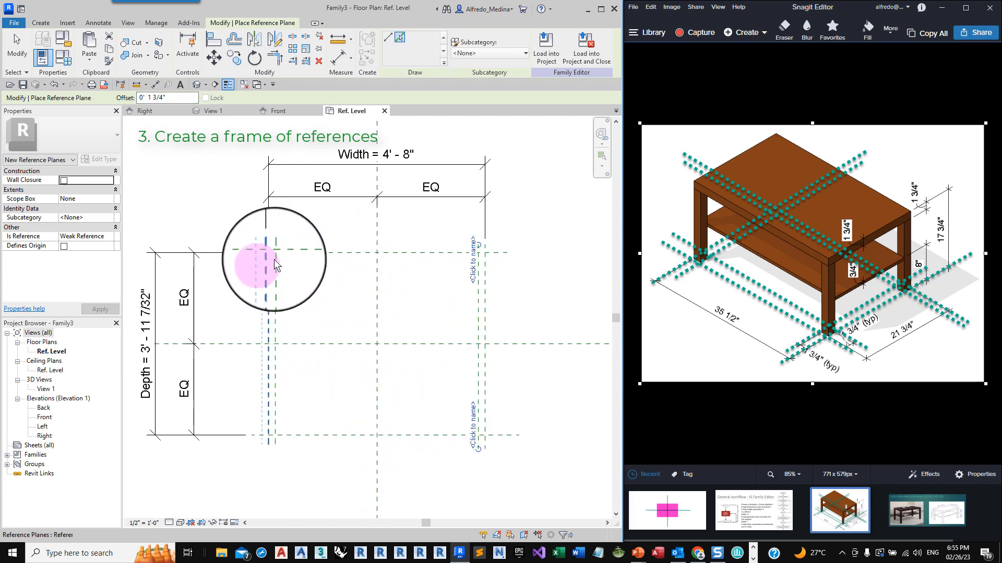
{"action": "left_click", "coordinate": [285, 252]}
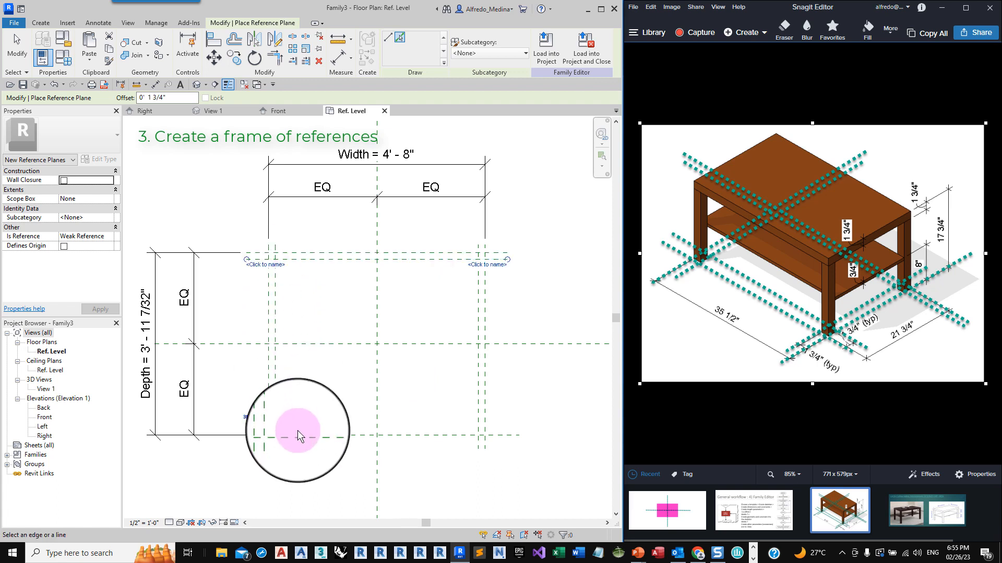
{"action": "left_click", "coordinate": [297, 434]}
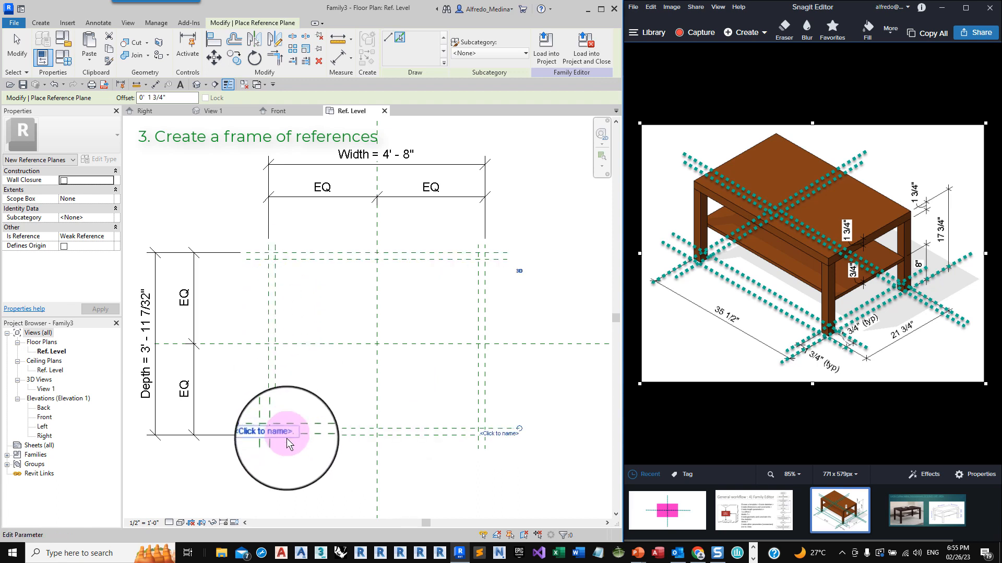
{"action": "scroll", "coordinate": [322, 468], "scroll_direction": "up", "scroll_amount": 1}
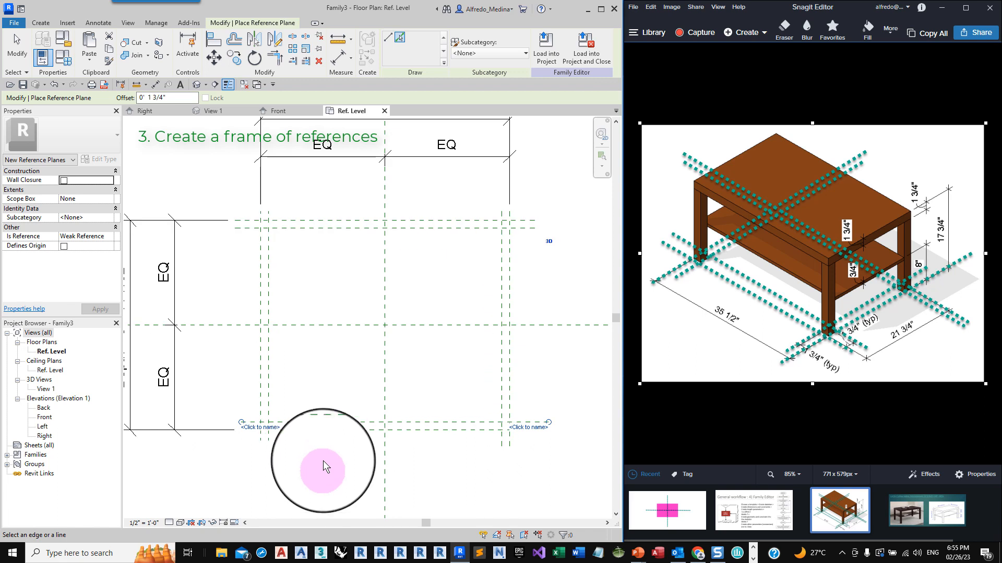
{"action": "left_click", "coordinate": [16, 47]}
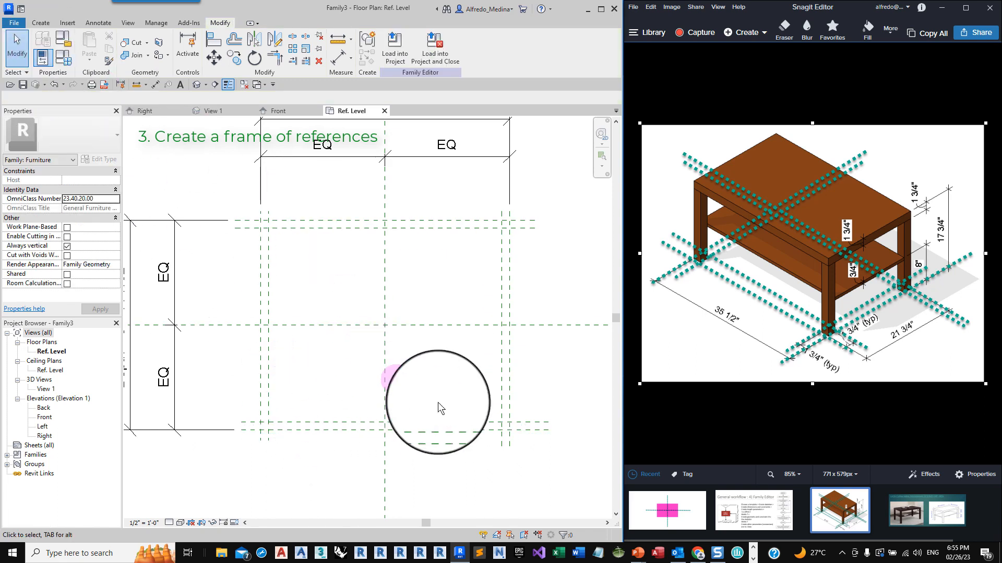
- Place an aligned dimension between the upper outer horizontal plane and its inner offset plane, and lock it
{"action": "scroll", "coordinate": [439, 412], "scroll_direction": "down", "scroll_amount": 1}
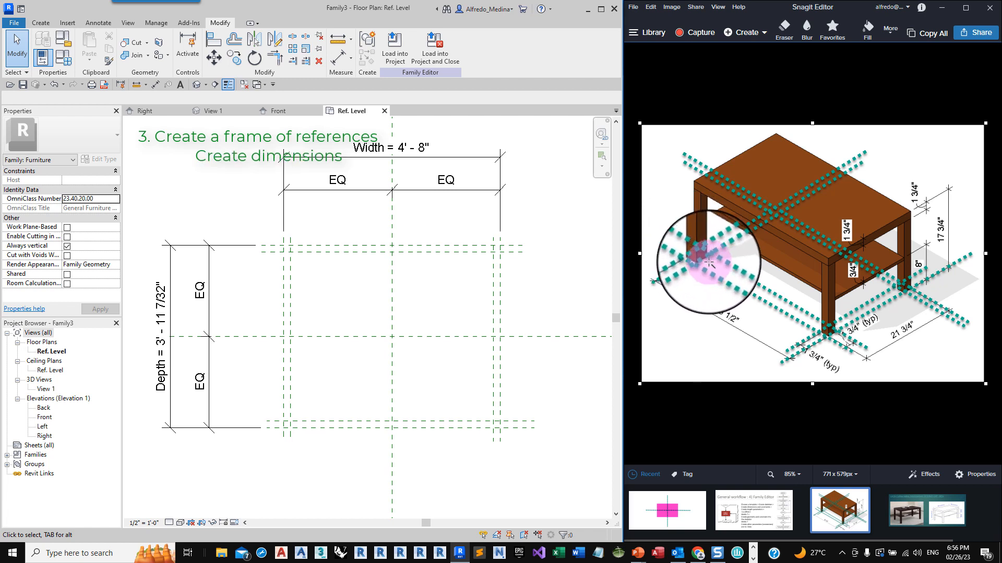
{"action": "left_click", "coordinate": [102, 23]}
{"action": "left_click", "coordinate": [48, 49]}
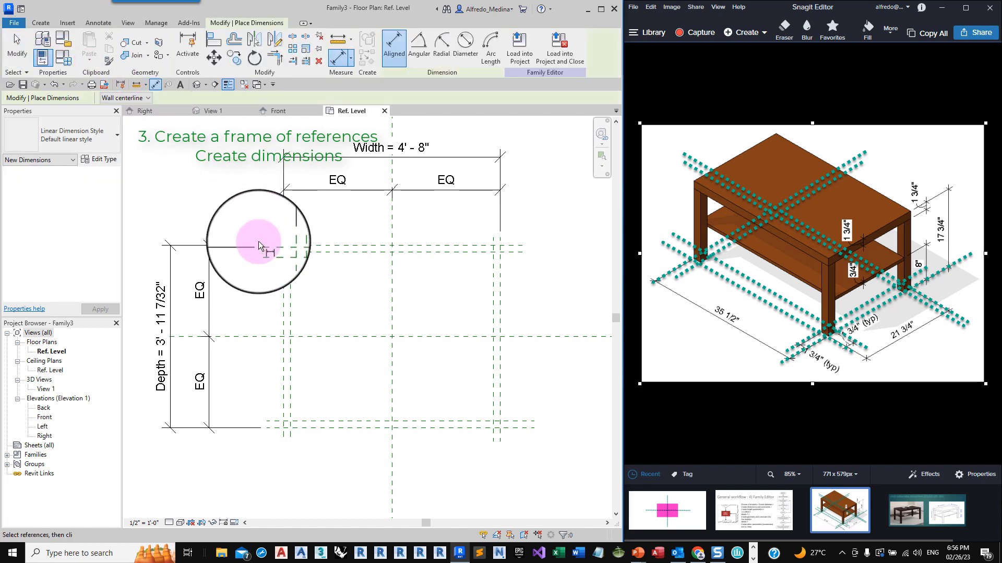
{"action": "scroll", "coordinate": [258, 241], "scroll_direction": "up", "scroll_amount": 3}
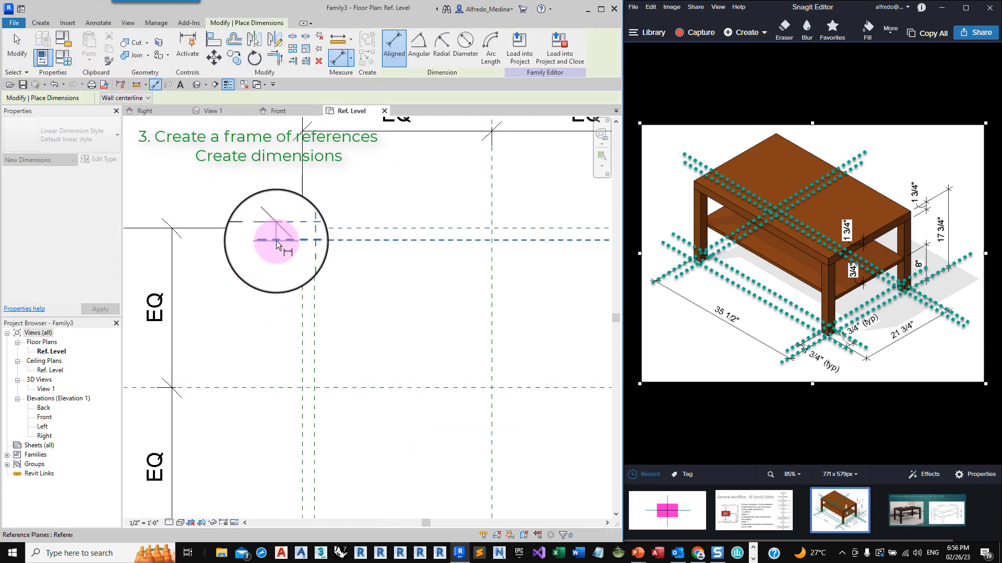
{"action": "left_click", "coordinate": [276, 240]}
{"action": "left_click", "coordinate": [230, 284]}
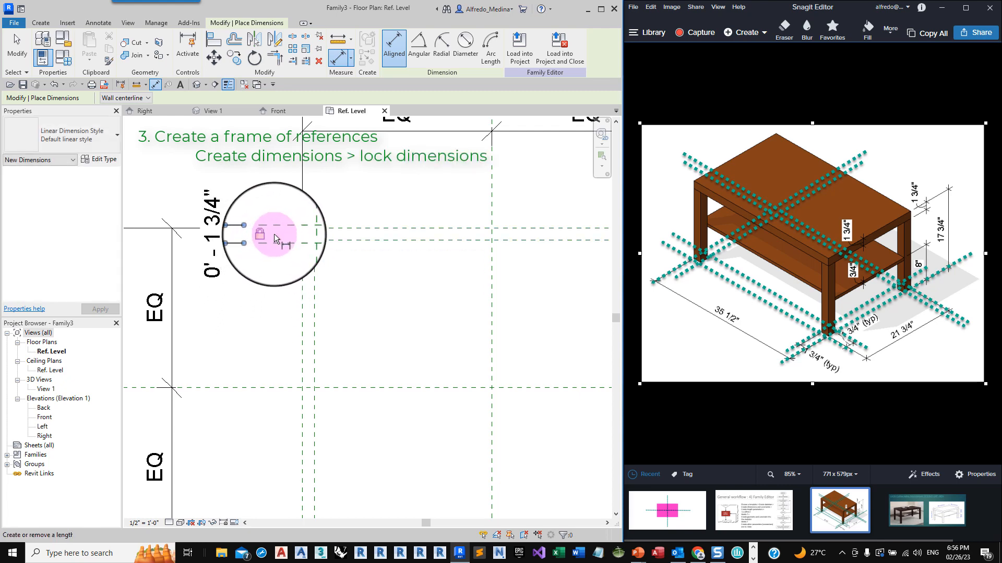
- Dimension the gap between the lower outer horizontal plane and its inner offset plane, and lock the dimension
{"action": "scroll", "coordinate": [277, 234], "scroll_direction": "down", "scroll_amount": 5}
{"action": "scroll", "coordinate": [273, 391], "scroll_direction": "up", "scroll_amount": 4}
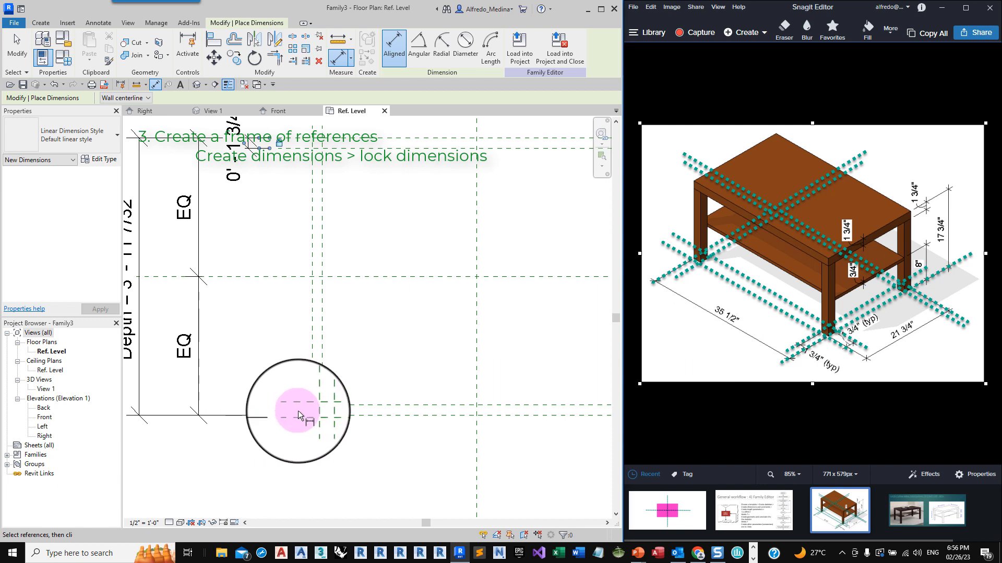
{"action": "left_click", "coordinate": [290, 416]}
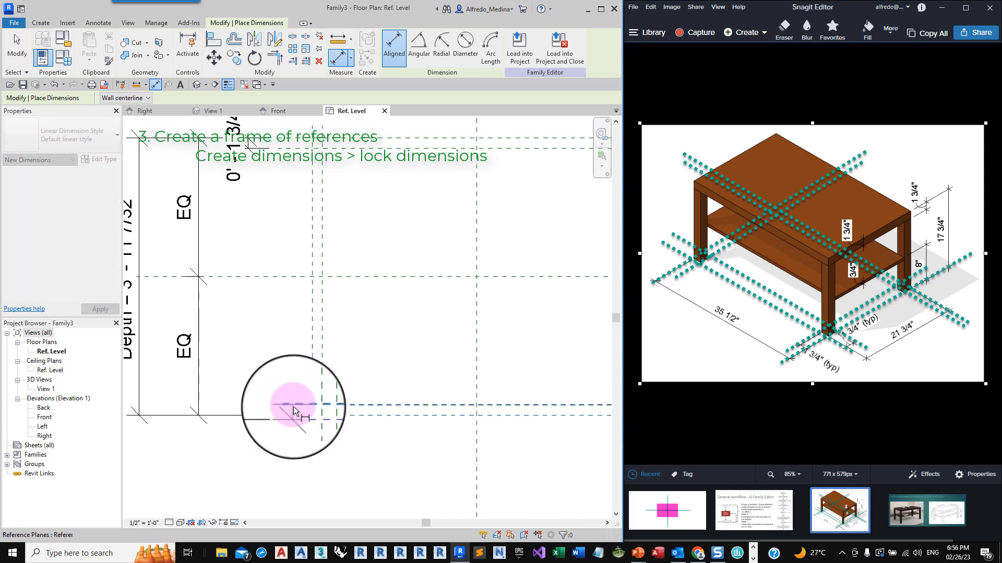
{"action": "left_click", "coordinate": [293, 406]}
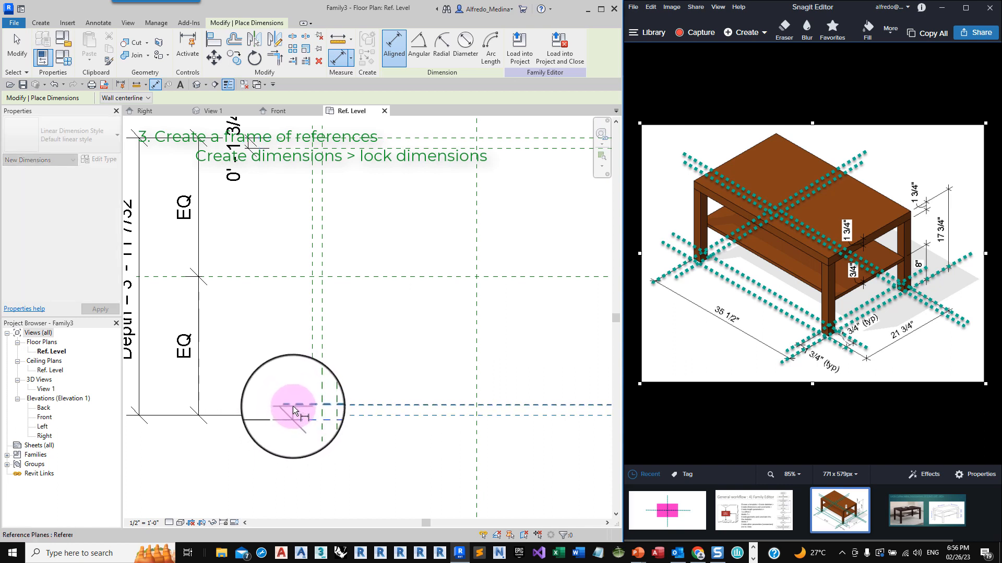
{"action": "left_click", "coordinate": [248, 393]}
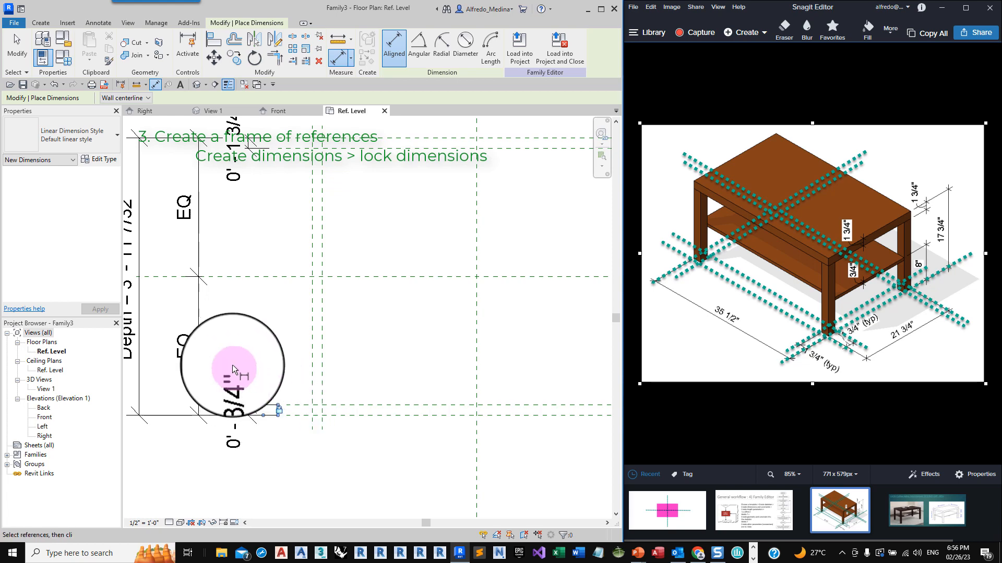
- Dimension the gap between the left outer vertical plane and its inner offset plane below the frame, and lock it
{"action": "scroll", "coordinate": [233, 365], "scroll_direction": "down", "scroll_amount": 3}
{"action": "middle_click_drag", "start_coordinate": [224, 397], "coordinate": [390, 379]}
{"action": "scroll", "coordinate": [421, 385], "scroll_direction": "up", "scroll_amount": 5}
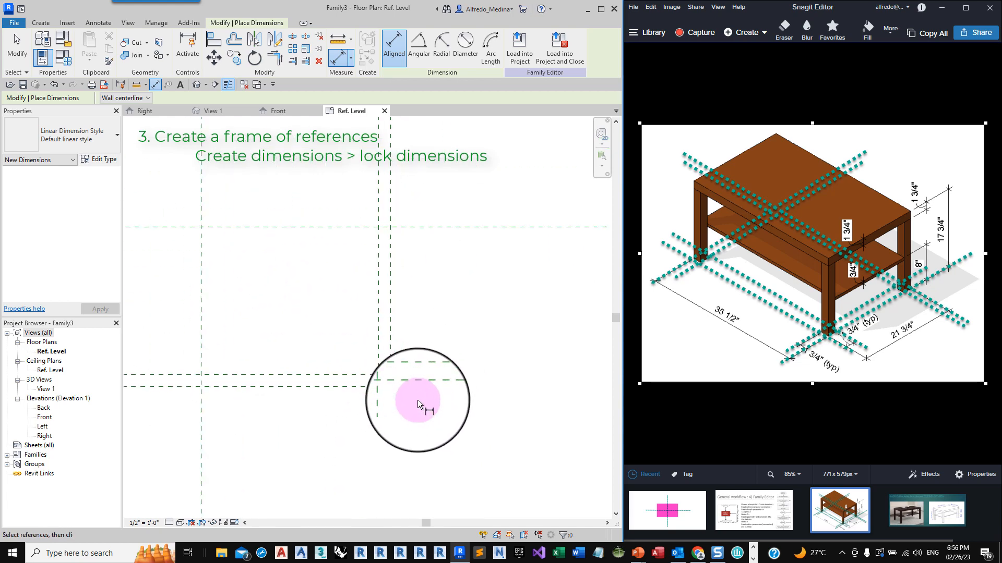
{"action": "scroll", "coordinate": [501, 453], "scroll_direction": "down", "scroll_amount": 3}
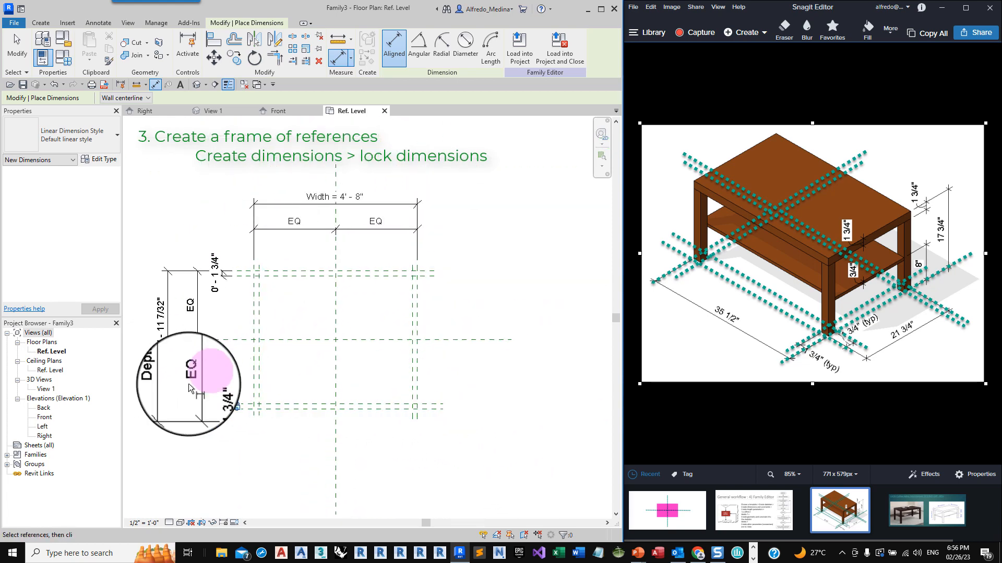
{"action": "middle_click_drag", "start_coordinate": [189, 383], "coordinate": [209, 289]}
{"action": "scroll", "coordinate": [239, 479], "scroll_direction": "up", "scroll_amount": 2}
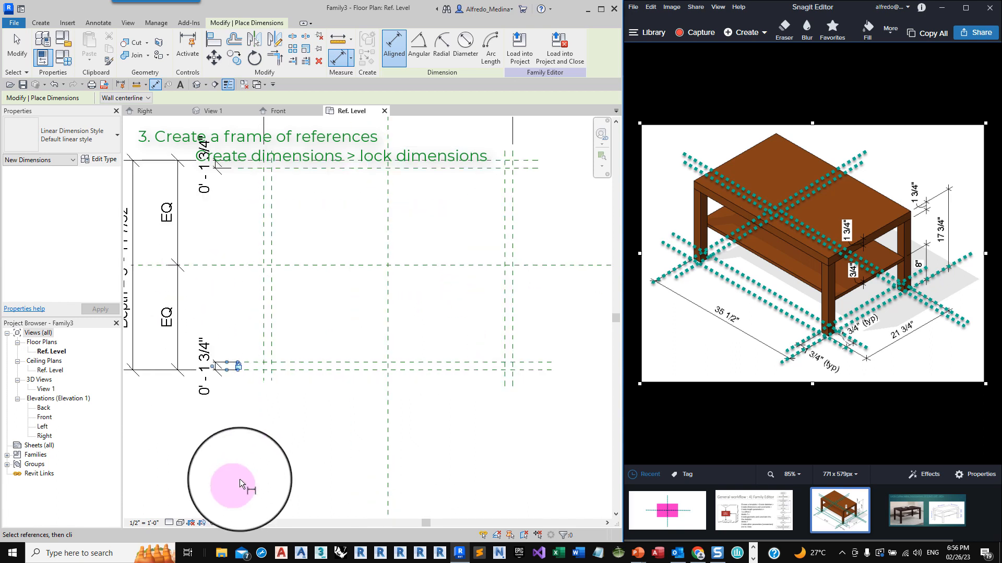
{"action": "left_click", "coordinate": [264, 377]}
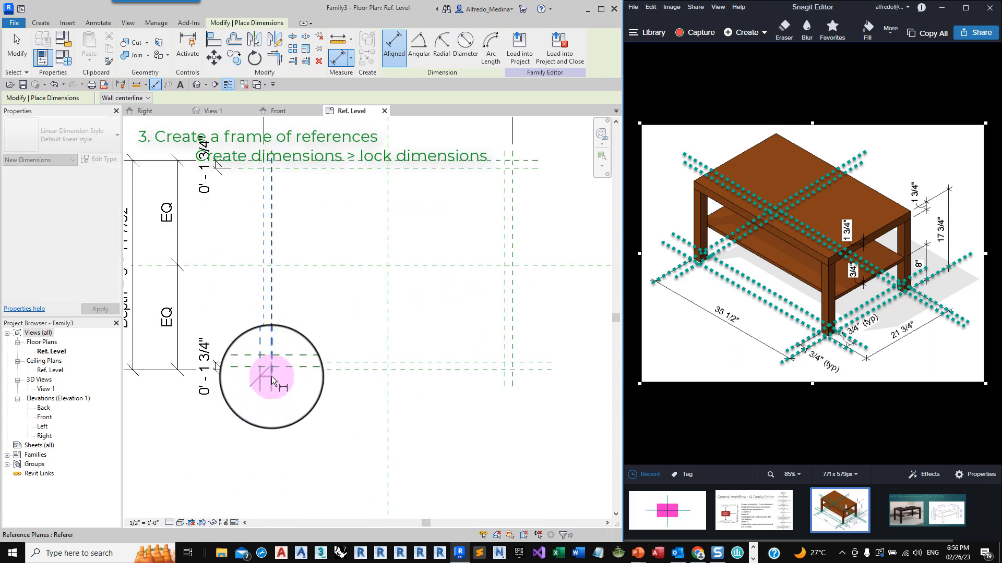
{"action": "left_click", "coordinate": [271, 376]}
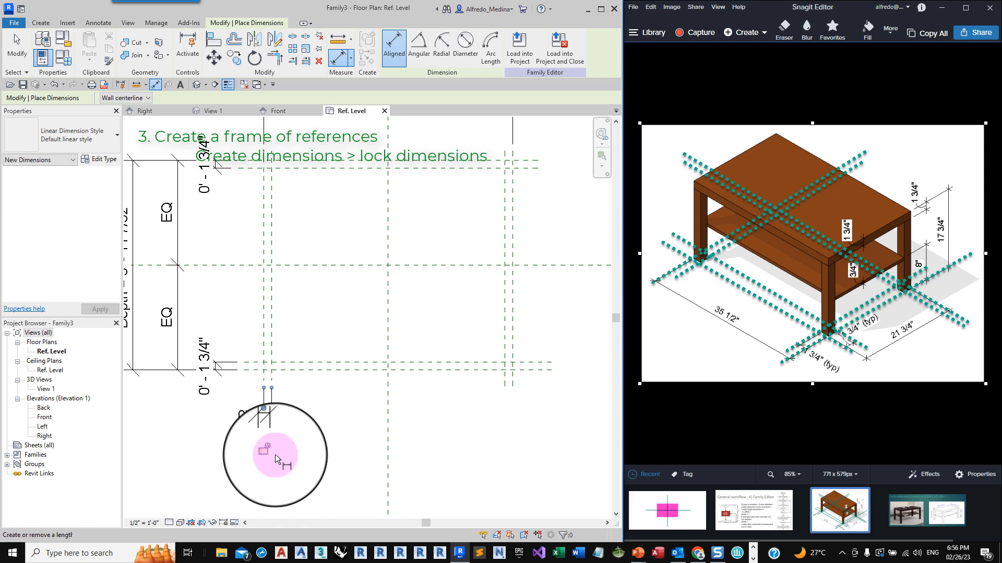
{"action": "left_click", "coordinate": [268, 450]}
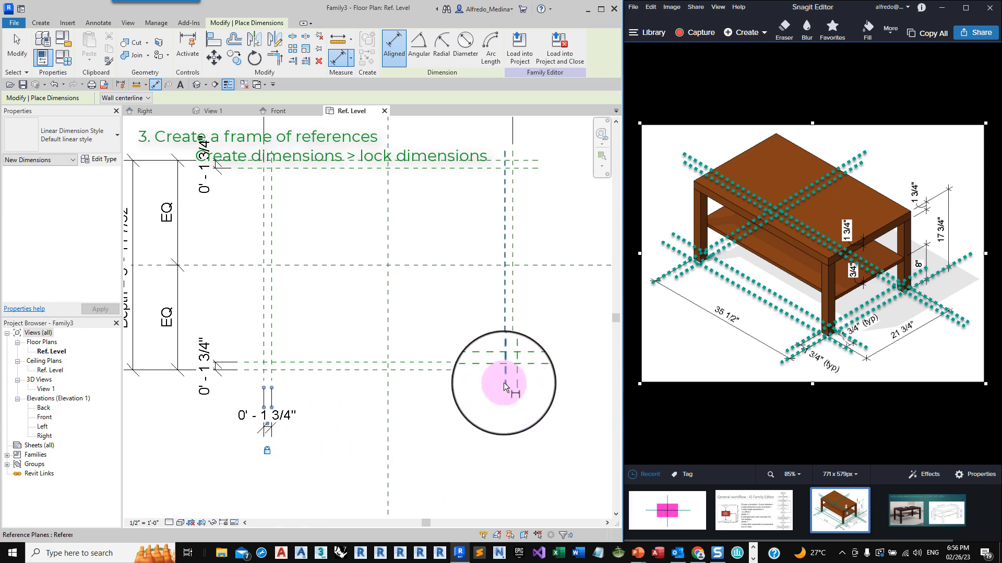
- Add a locked dimension between the right outer vertical plane and its inner offset plane below the frame, and end dimensioning
{"action": "left_click", "coordinate": [504, 382]}
{"action": "left_click", "coordinate": [512, 382]}
{"action": "left_click", "coordinate": [515, 426]}
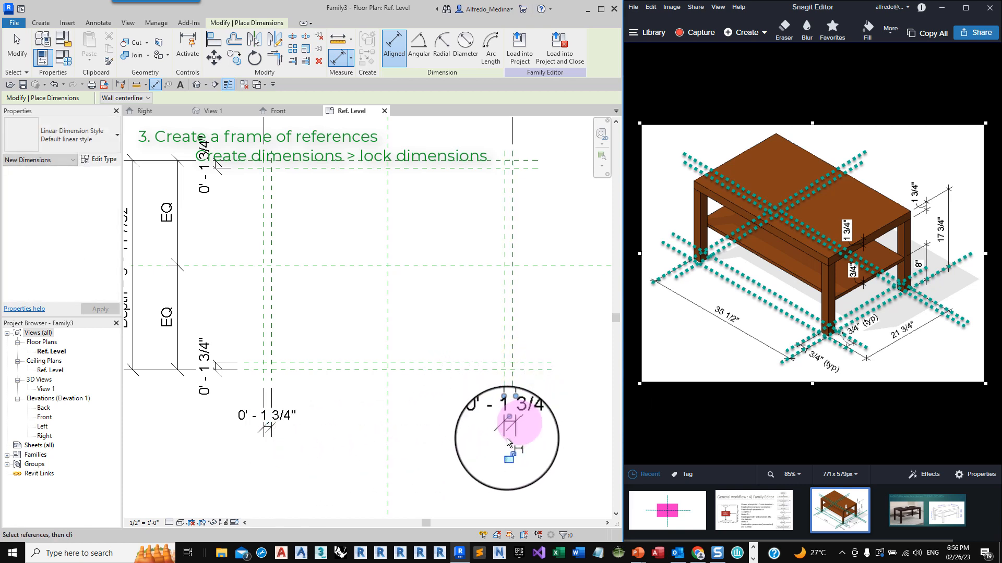
{"action": "scroll", "coordinate": [461, 474], "scroll_direction": "down", "scroll_amount": 2}
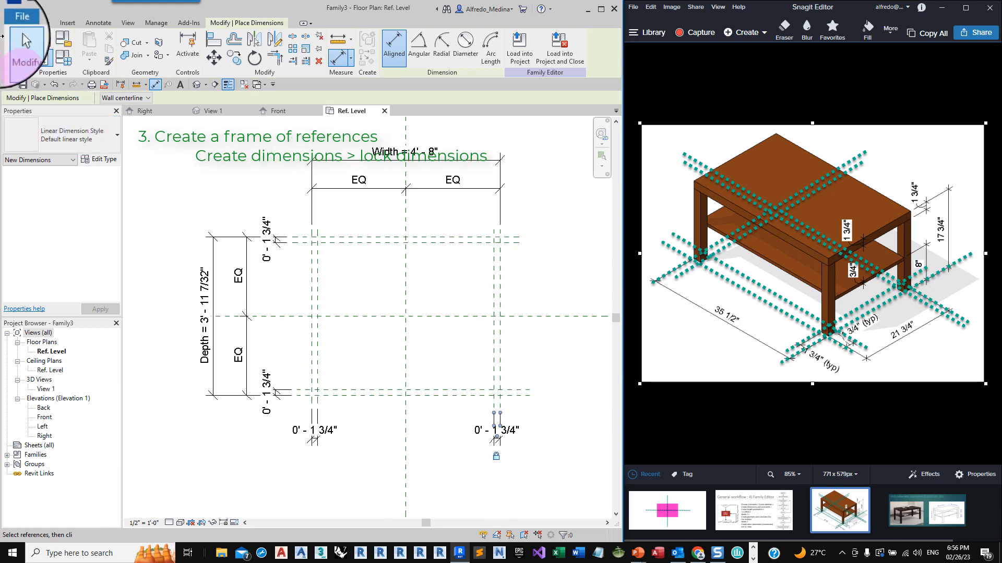
{"action": "left_click", "coordinate": [19, 55]}
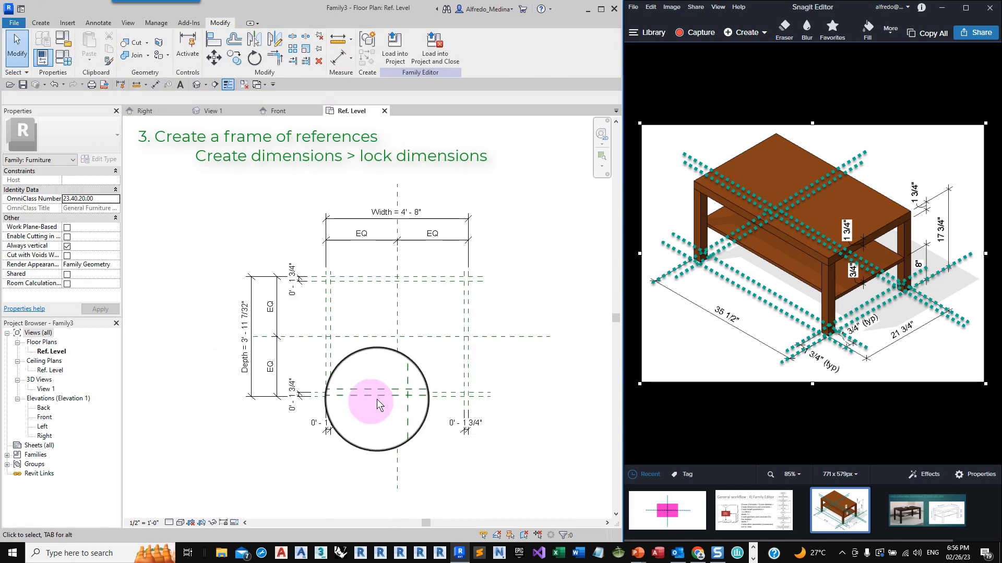
- Set the family's length units to fractional inches in the project units
{"action": "scroll", "coordinate": [447, 312], "scroll_direction": "down", "scroll_amount": 1}
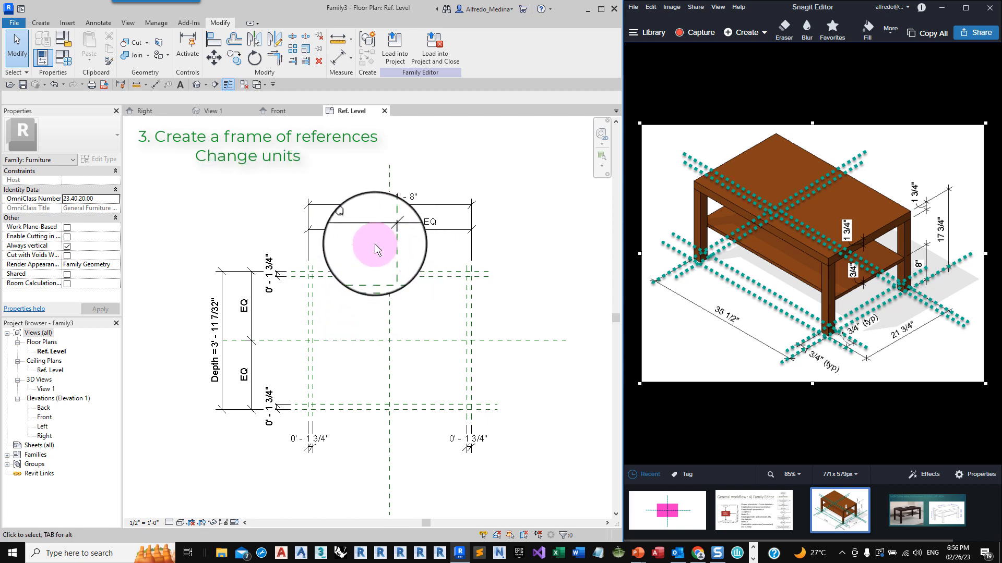
{"action": "left_click", "coordinate": [160, 23]}
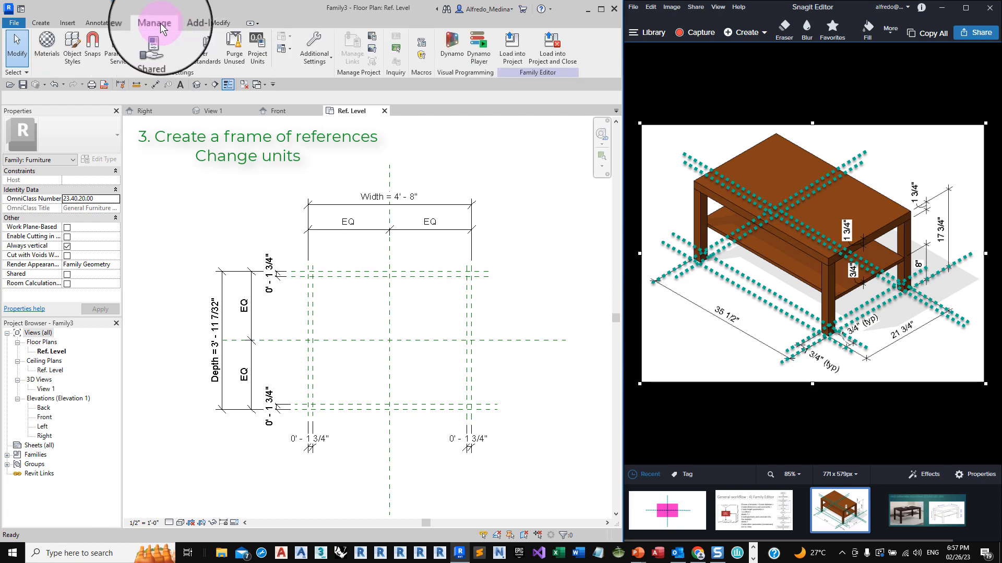
{"action": "left_click", "coordinate": [261, 55]}
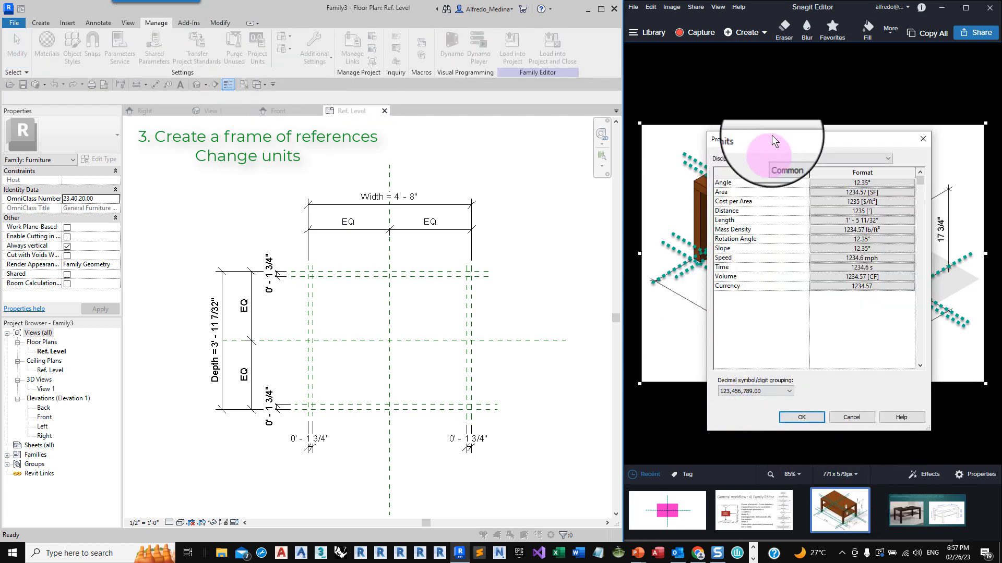
{"action": "left_click_drag", "start_coordinate": [772, 135], "coordinate": [378, 166]}
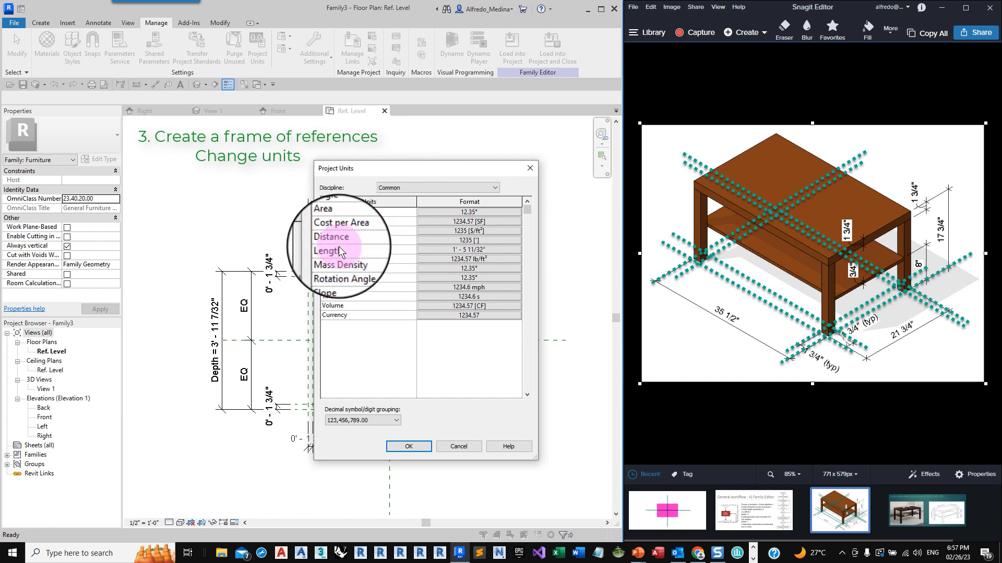
{"action": "left_click", "coordinate": [436, 251]}
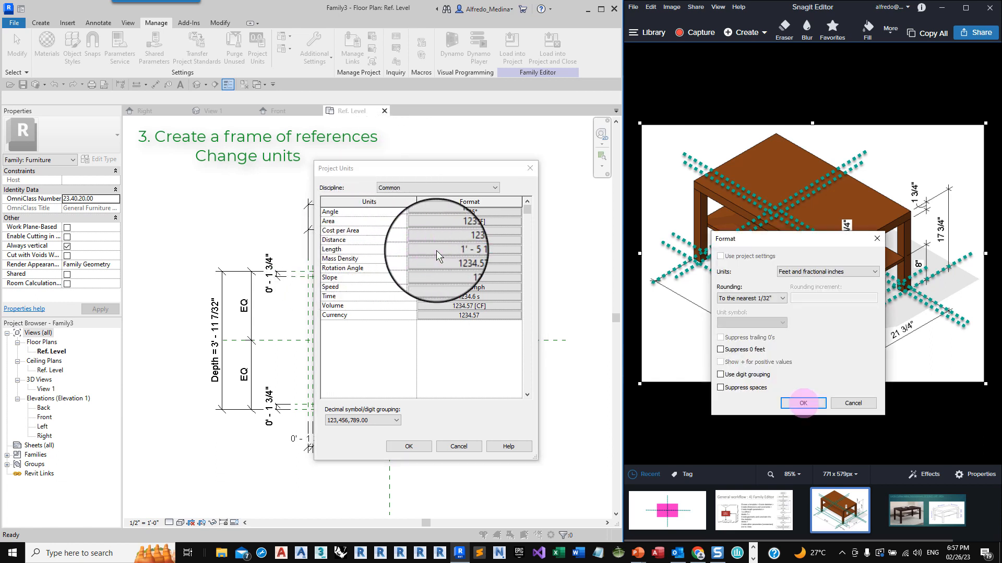
{"action": "left_click", "coordinate": [847, 274]}
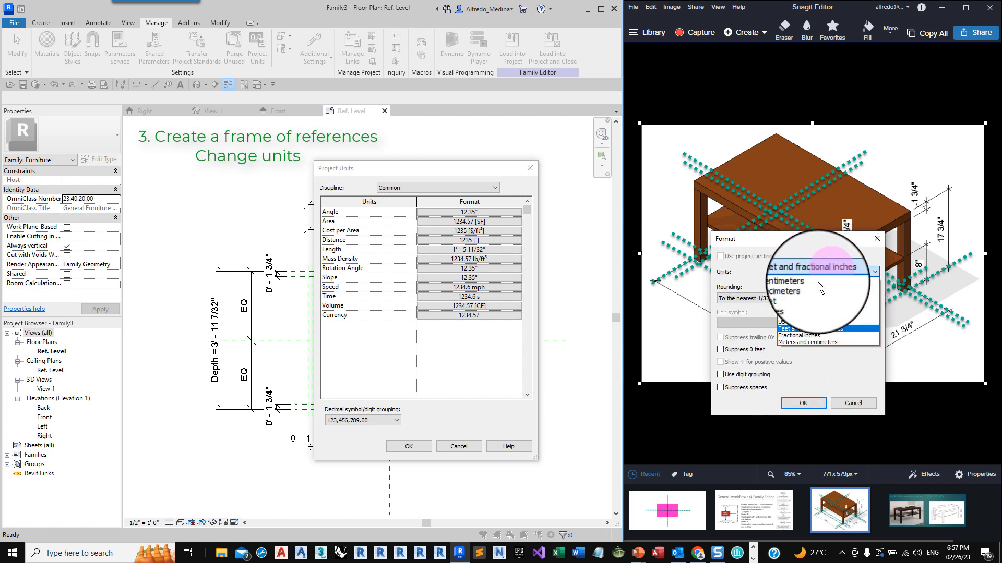
{"action": "left_click", "coordinate": [795, 334]}
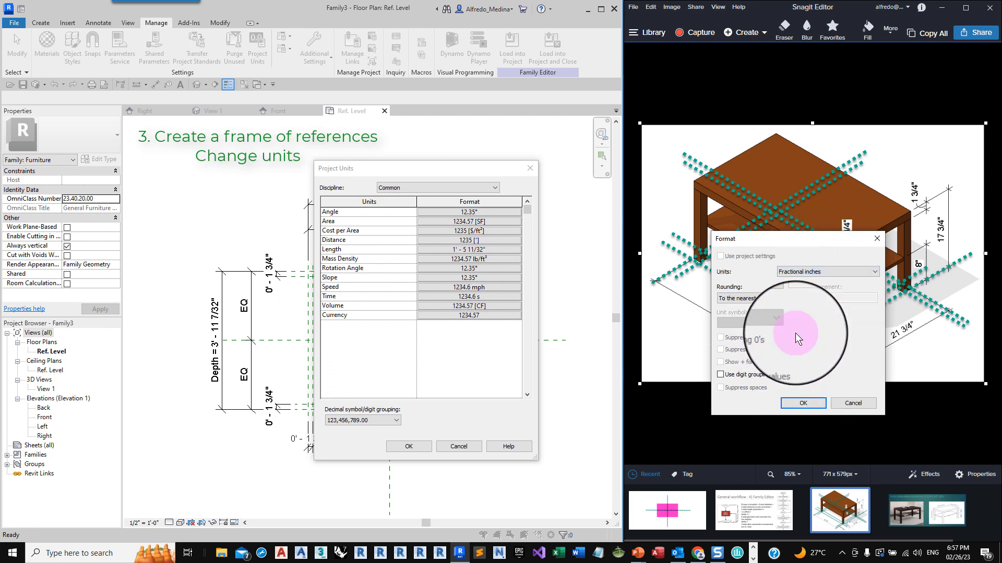
{"action": "left_click", "coordinate": [805, 402]}
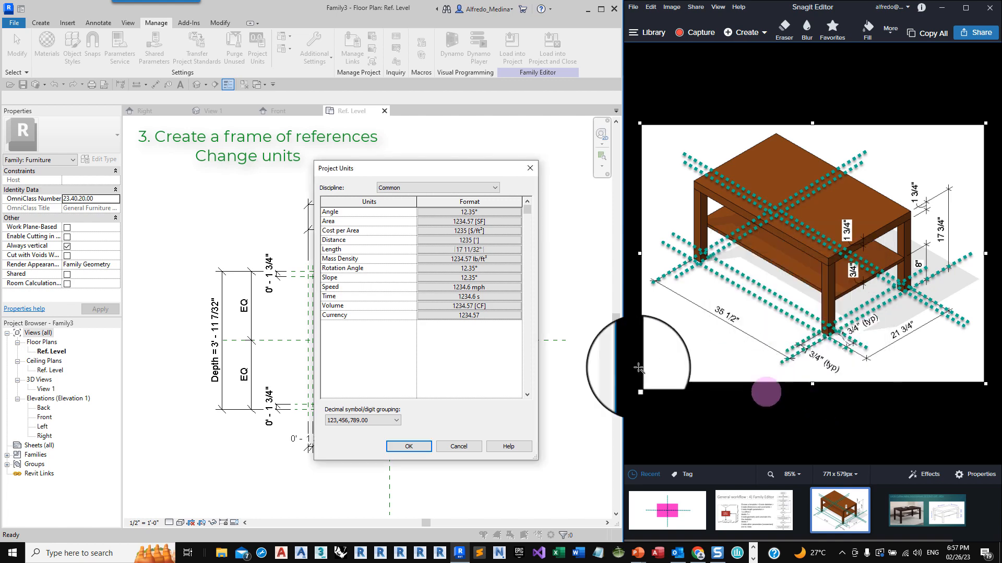
{"action": "left_click", "coordinate": [408, 448]}
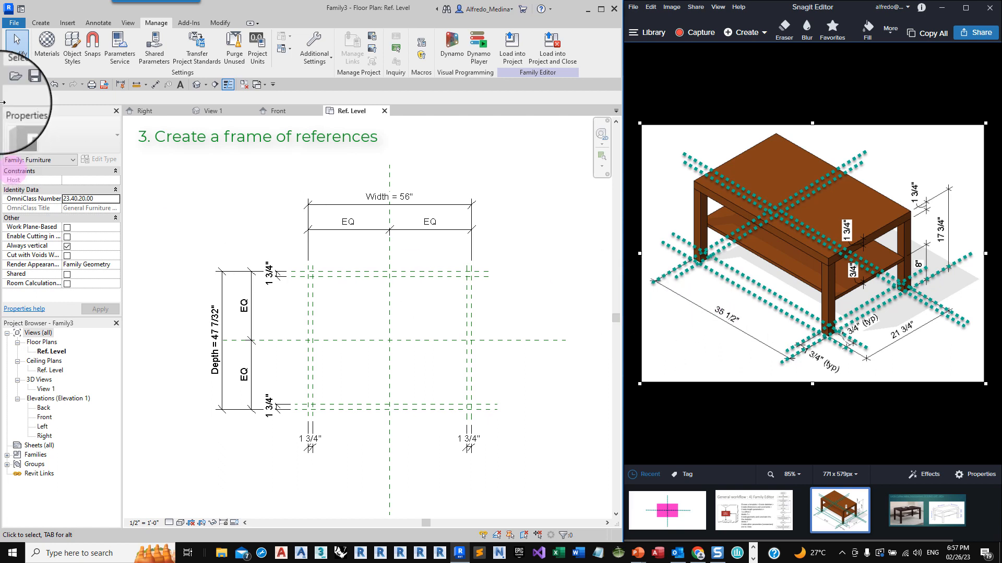
- Set the family's default Width to 35 1/2" and Depth to 21 3/4" in the family types and apply them
{"action": "left_click", "coordinate": [224, 23]}
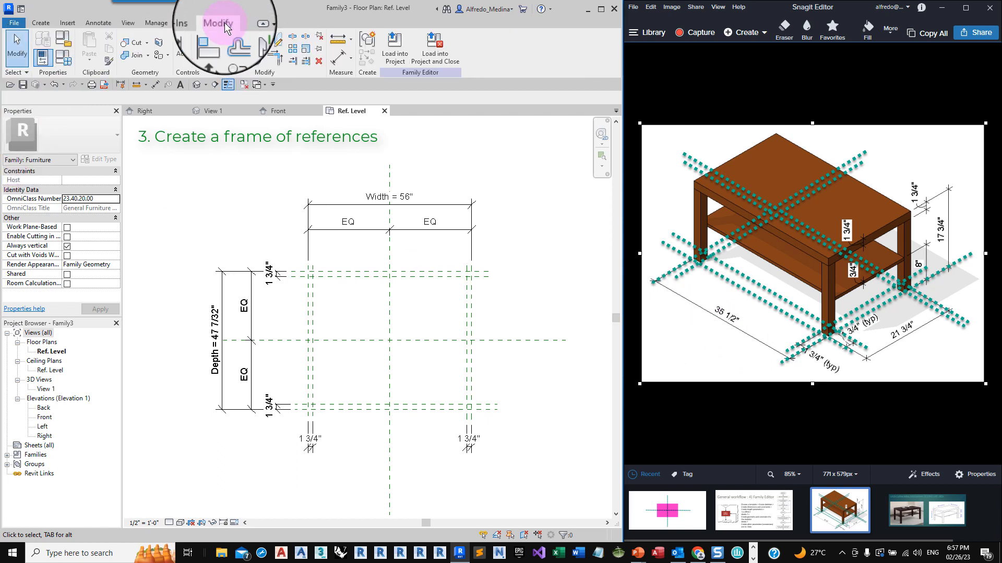
{"action": "left_click", "coordinate": [68, 61]}
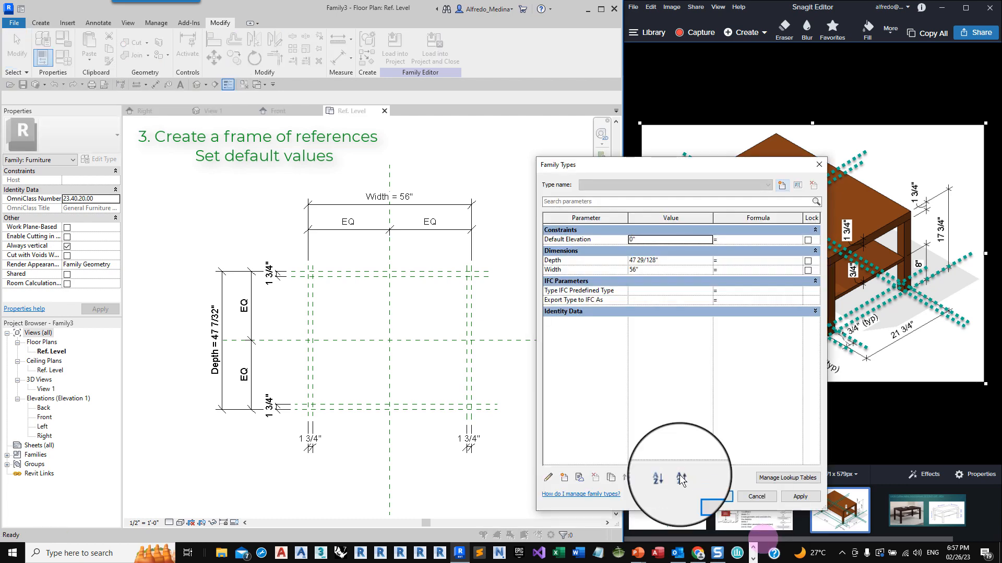
{"action": "left_click_drag", "start_coordinate": [665, 158], "coordinate": [563, 145]}
{"action": "left_click_drag", "start_coordinate": [634, 148], "coordinate": [462, 131]}
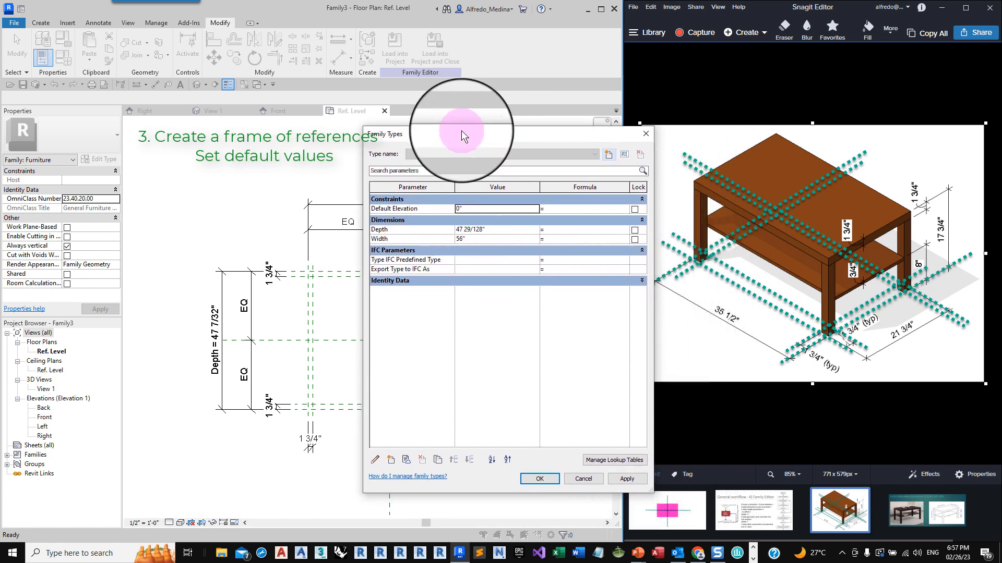
{"action": "left_click", "coordinate": [483, 241]}
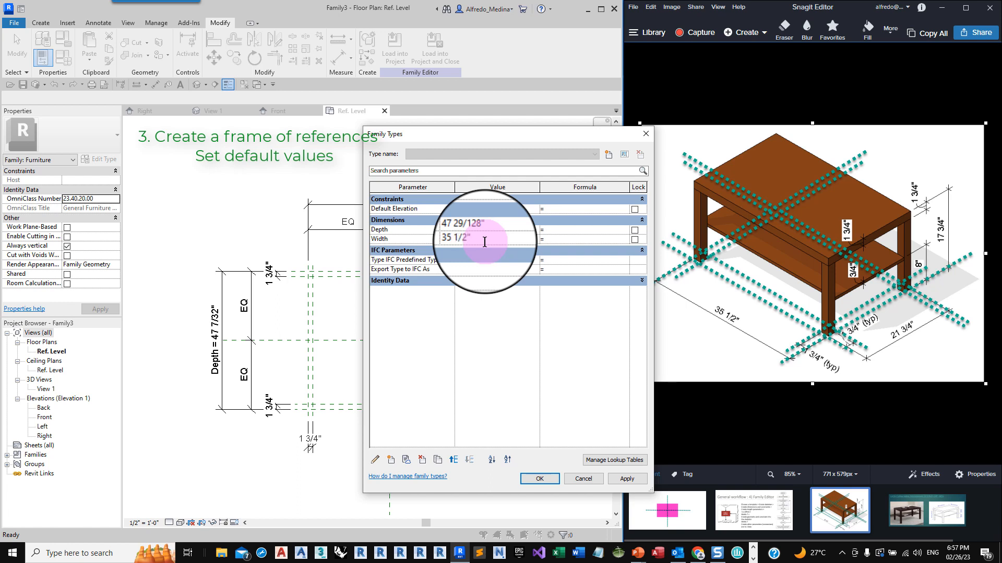
{"action": "left_click", "coordinate": [512, 230]}
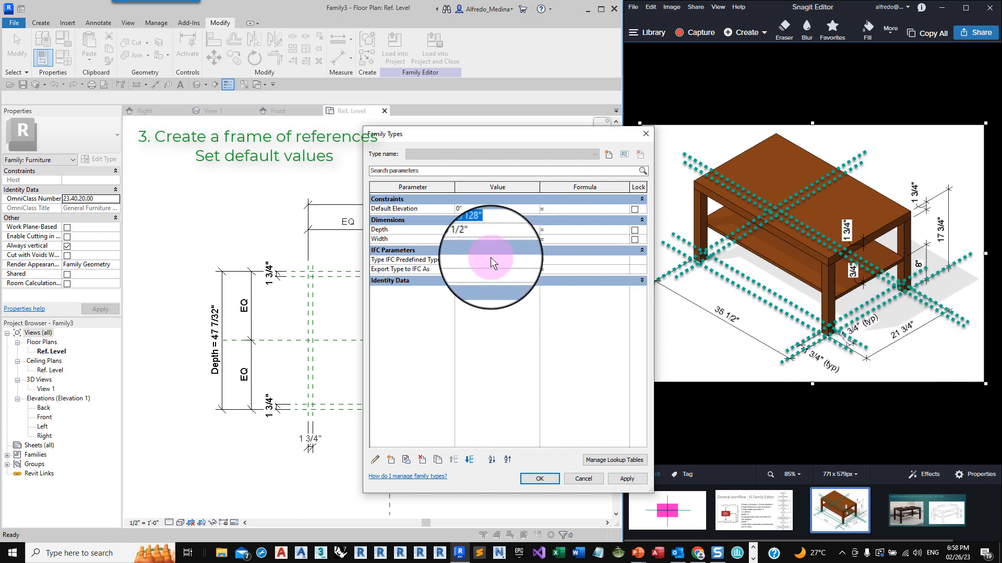
{"action": "type", "text": "21 3/4\""}
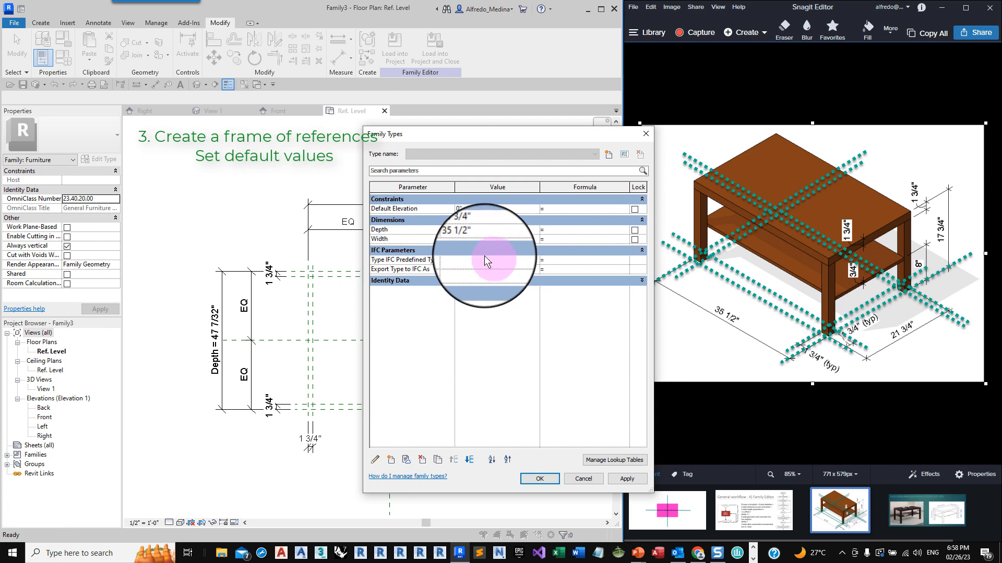
{"action": "left_click", "coordinate": [490, 237]}
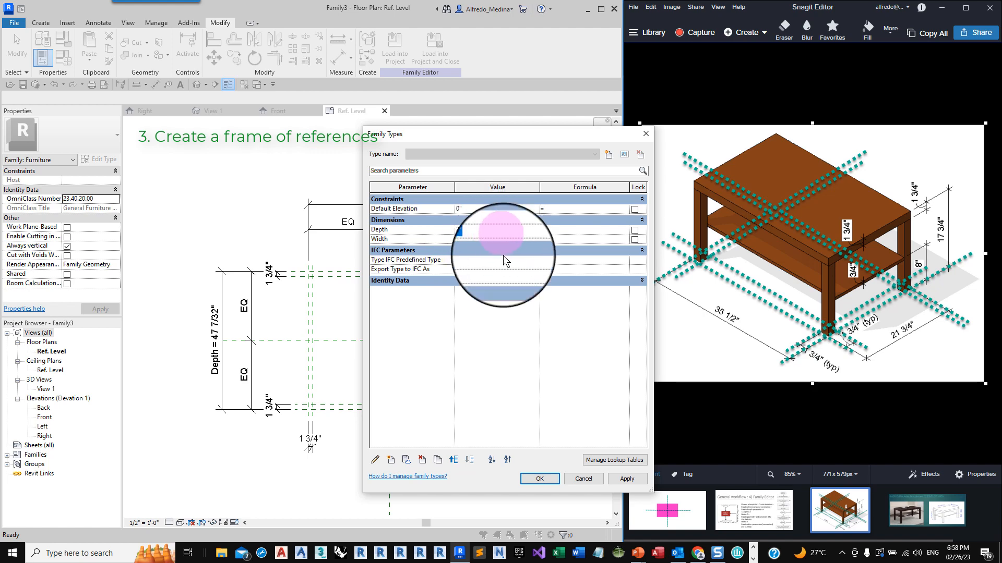
{"action": "left_click", "coordinate": [539, 479]}
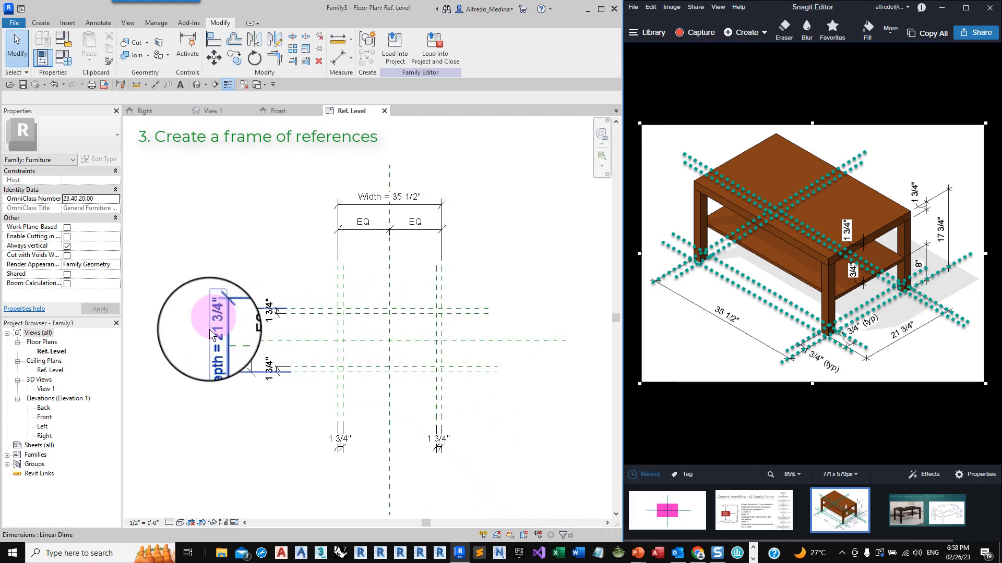
- Change the Ref. Level floor plan's view scale to 1" = 1'-0"
{"action": "scroll", "coordinate": [268, 283], "scroll_direction": "up", "scroll_amount": 1}
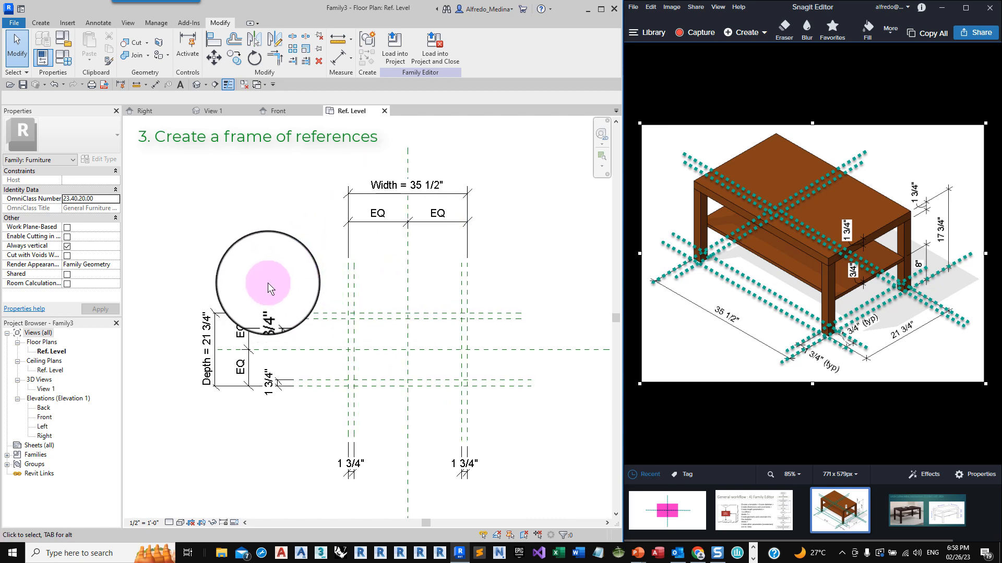
{"action": "scroll", "coordinate": [267, 283], "scroll_direction": "up", "scroll_amount": 1}
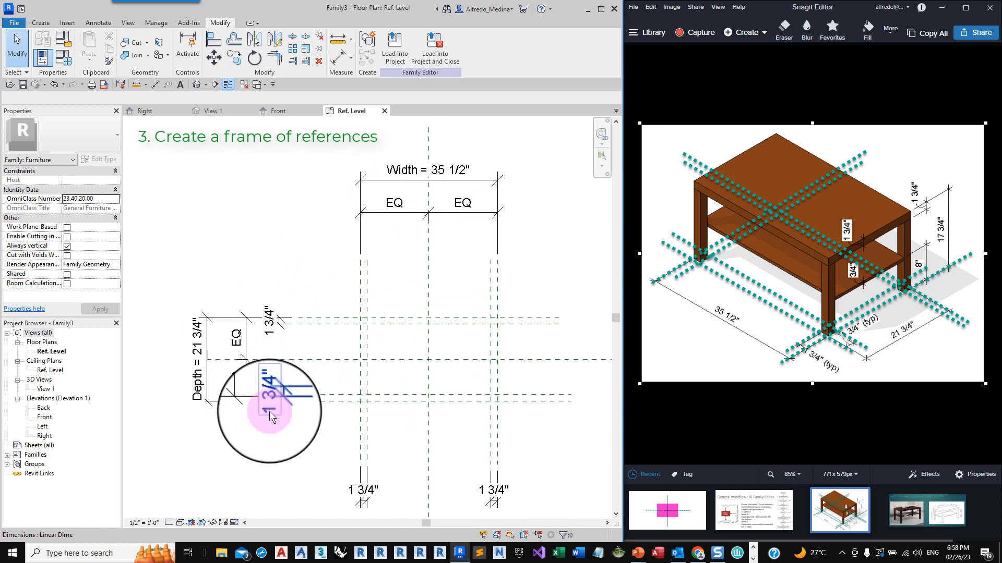
{"action": "scroll", "coordinate": [332, 421], "scroll_direction": "down", "scroll_amount": 1}
{"action": "scroll", "coordinate": [498, 458], "scroll_direction": "up", "scroll_amount": 1}
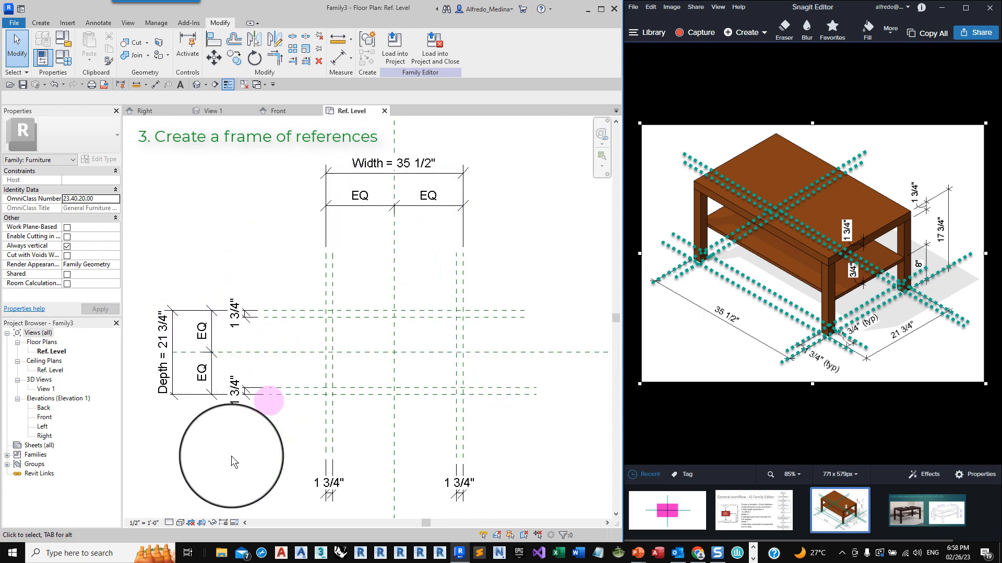
{"action": "left_click", "coordinate": [133, 523]}
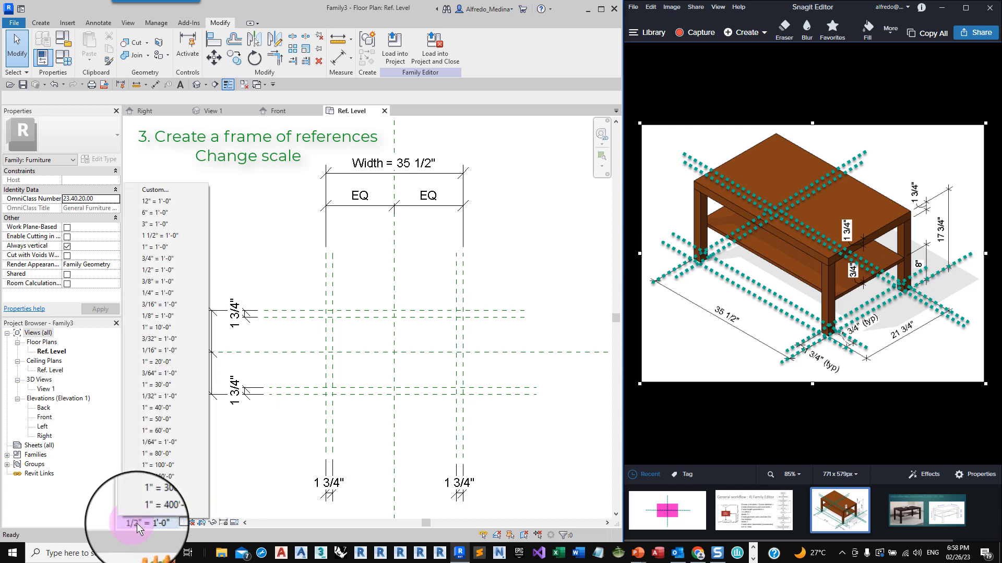
{"action": "left_click", "coordinate": [156, 246]}
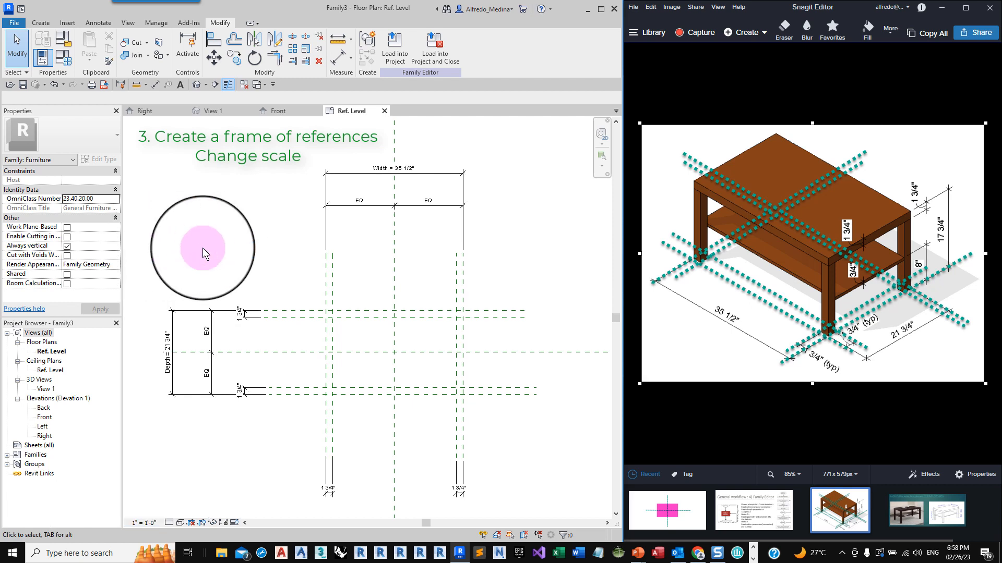
{"action": "scroll", "coordinate": [297, 440], "scroll_direction": "up", "scroll_amount": 1}
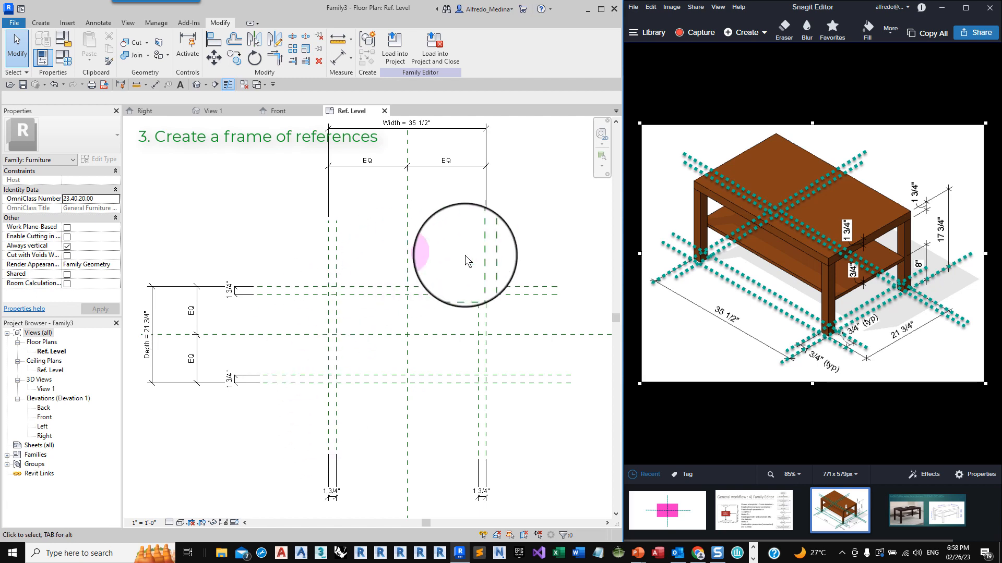
{"action": "scroll", "coordinate": [443, 408], "scroll_direction": "down", "scroll_amount": 1}
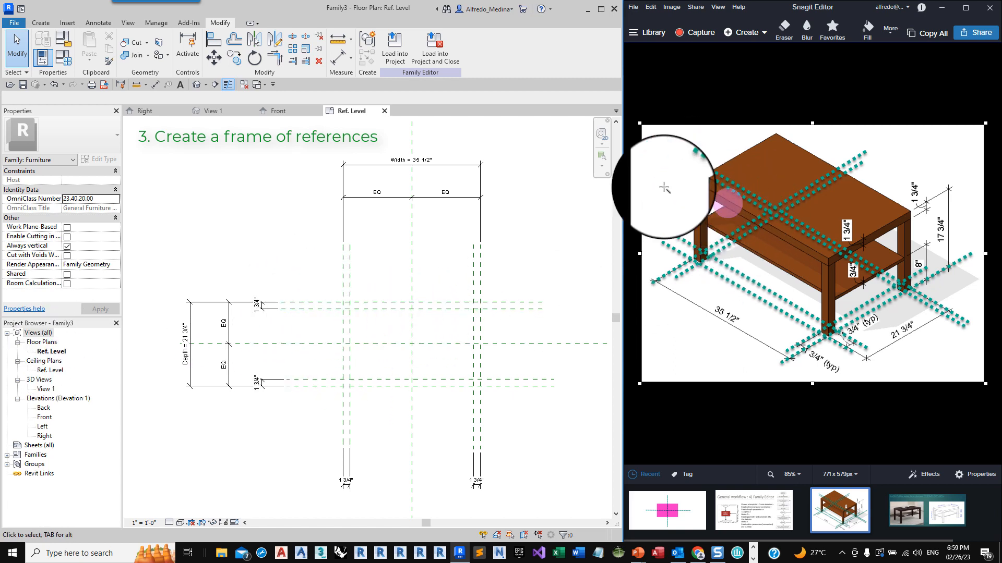
- Open the Front elevation and shorten the Ref. Level line so its free end sits between the leg planes and the level head
{"action": "double_click", "coordinate": [45, 418]}
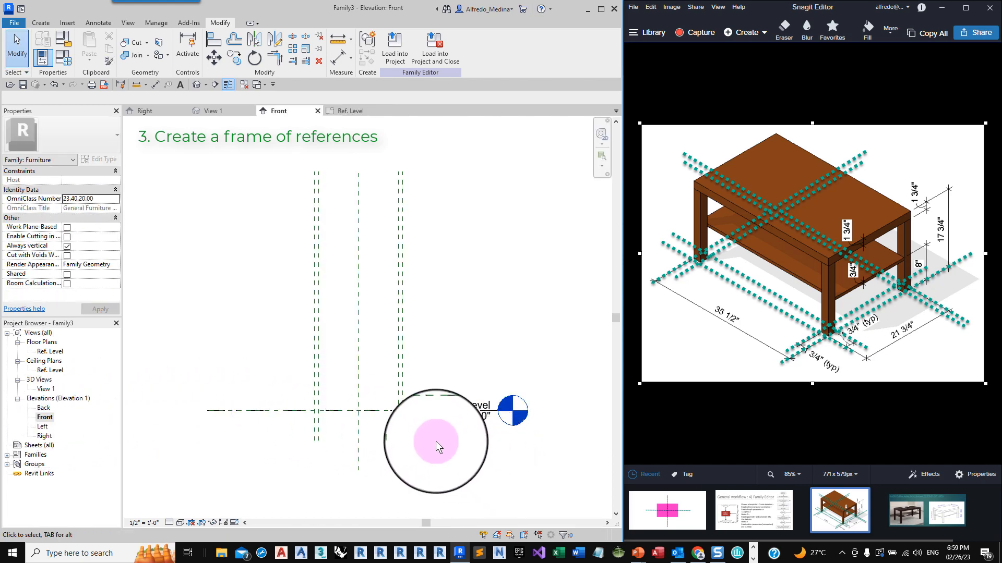
{"action": "left_click", "coordinate": [437, 405]}
{"action": "scroll", "coordinate": [437, 405], "scroll_direction": "up", "scroll_amount": 1}
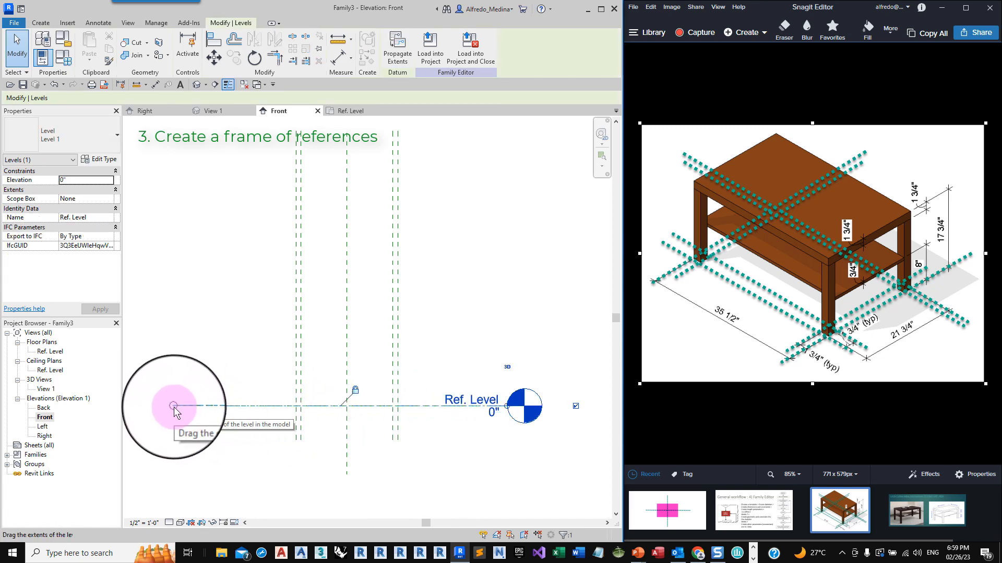
{"action": "left_click_drag", "start_coordinate": [174, 407], "coordinate": [426, 435]}
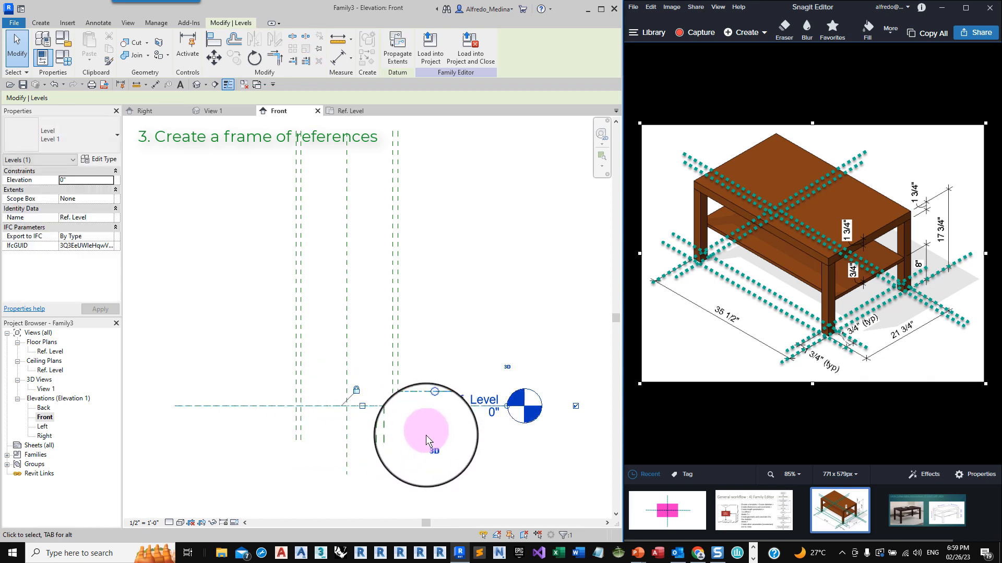
{"action": "left_click", "coordinate": [444, 473]}
{"action": "scroll", "coordinate": [426, 411], "scroll_direction": "up", "scroll_amount": 2}
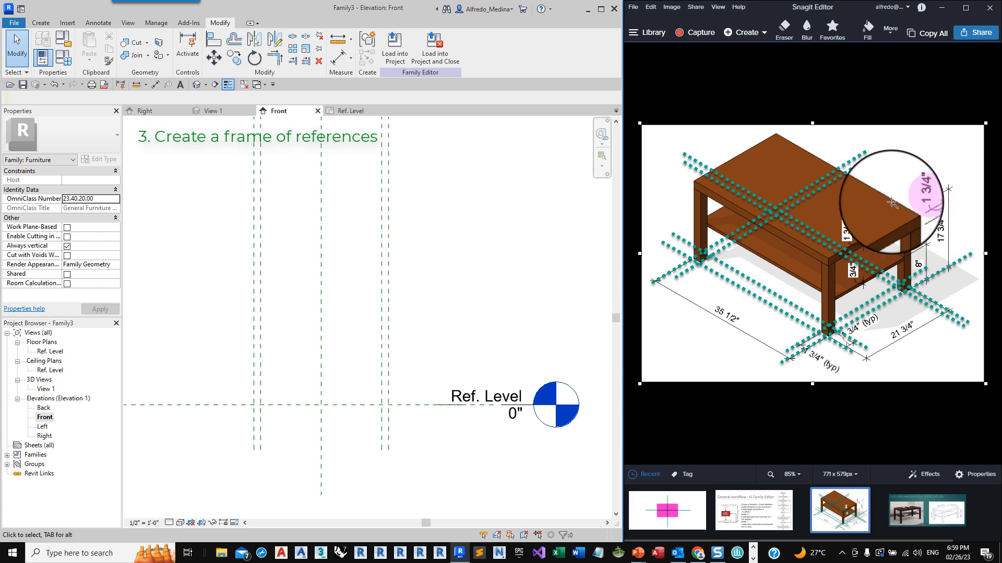
- Draw two horizontal reference planes across the vertical leg planes, about 20 1/8" and 17 3/4" above Ref. Level
{"action": "left_click", "coordinate": [42, 25]}
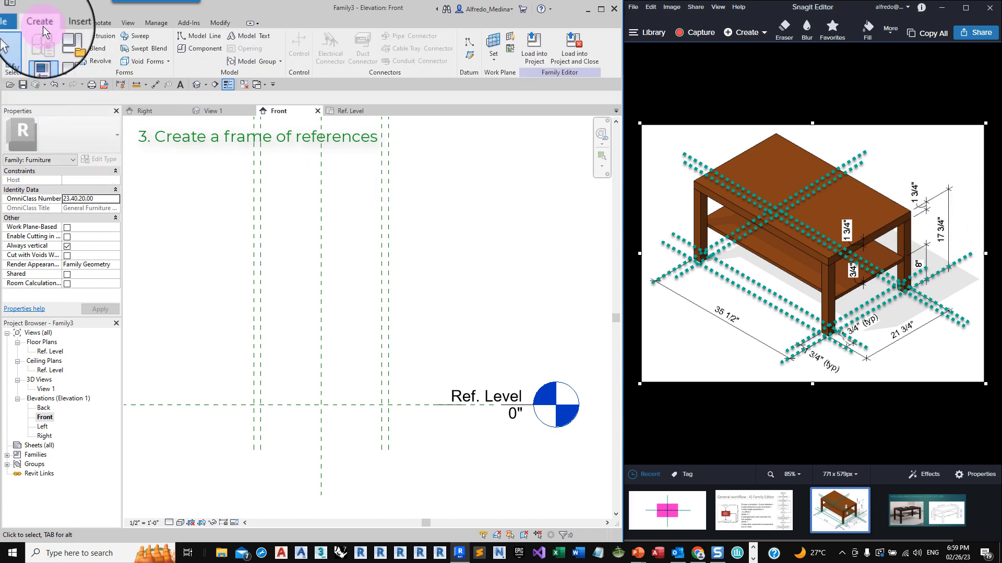
{"action": "left_click", "coordinate": [469, 56]}
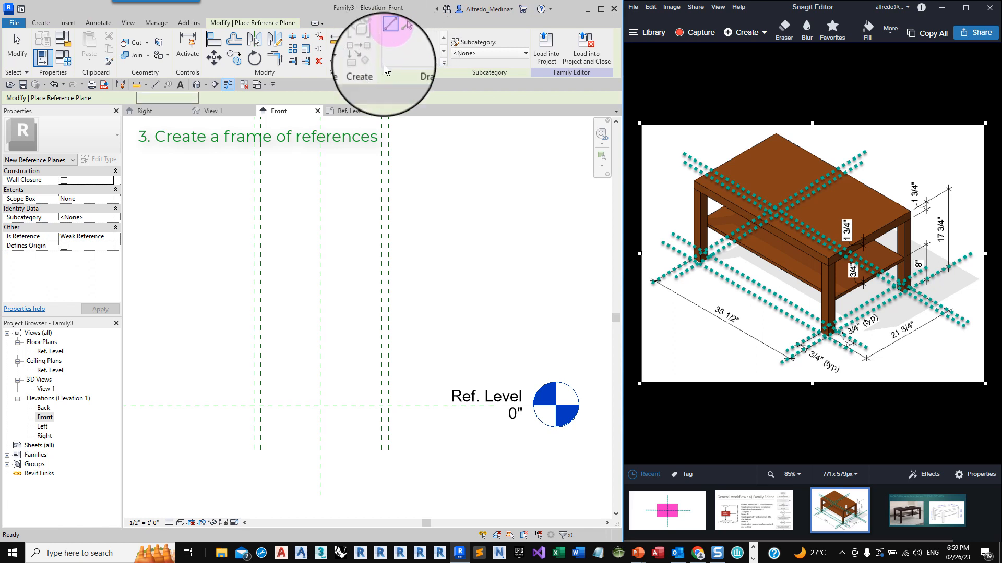
{"action": "left_click", "coordinate": [208, 328]}
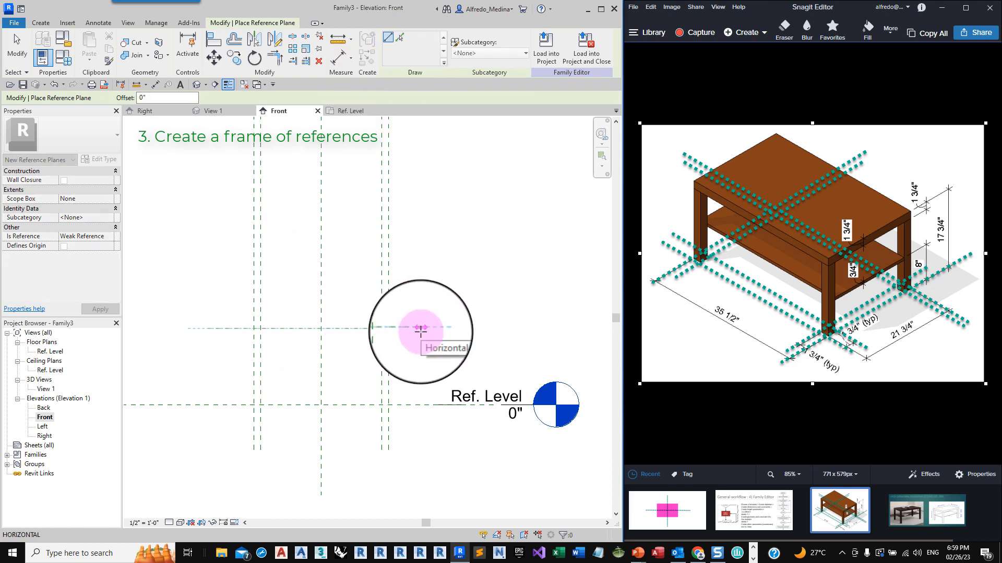
{"action": "left_click", "coordinate": [424, 329]}
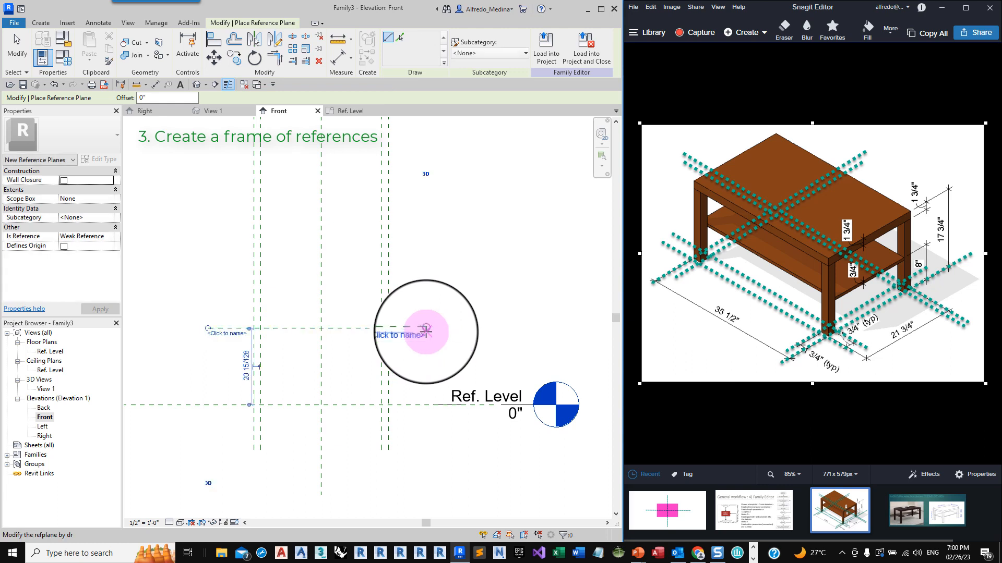
{"action": "left_click", "coordinate": [202, 338]}
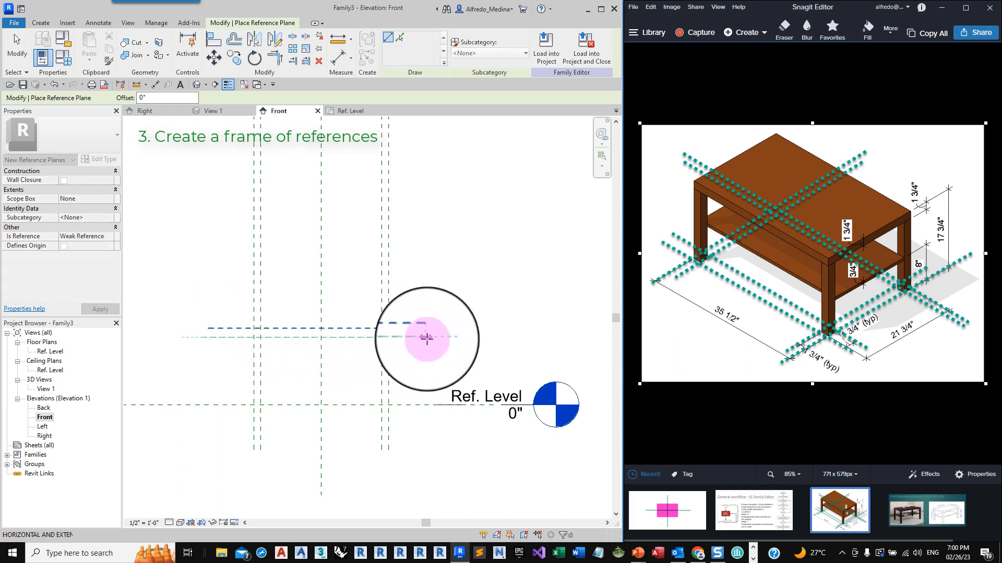
{"action": "left_click", "coordinate": [426, 338]}
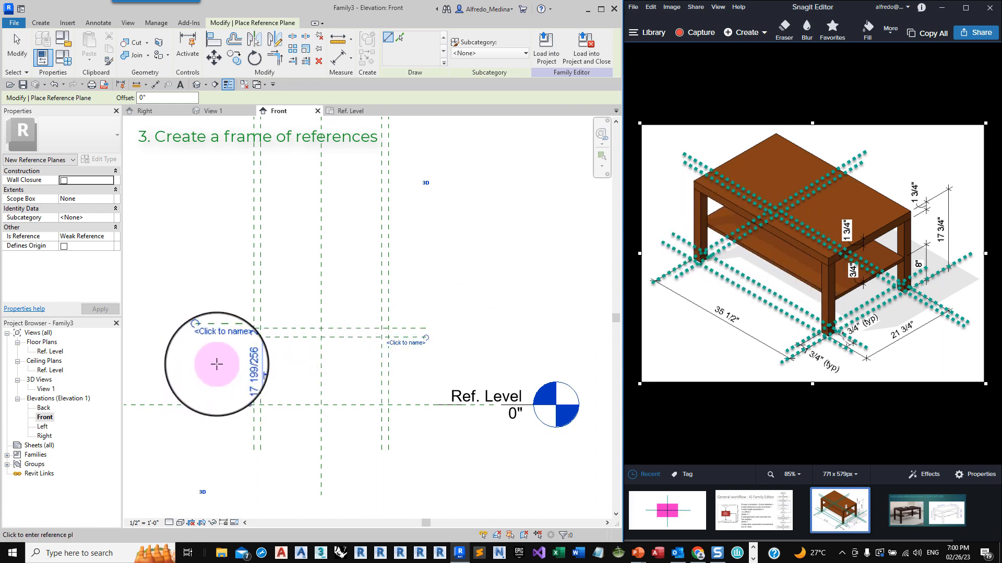
- Draw two more horizontal reference planes across the leg planes, about 10 3/4" and 9 3/4" above Ref. Level, and end the command
{"action": "left_click", "coordinate": [216, 367]}
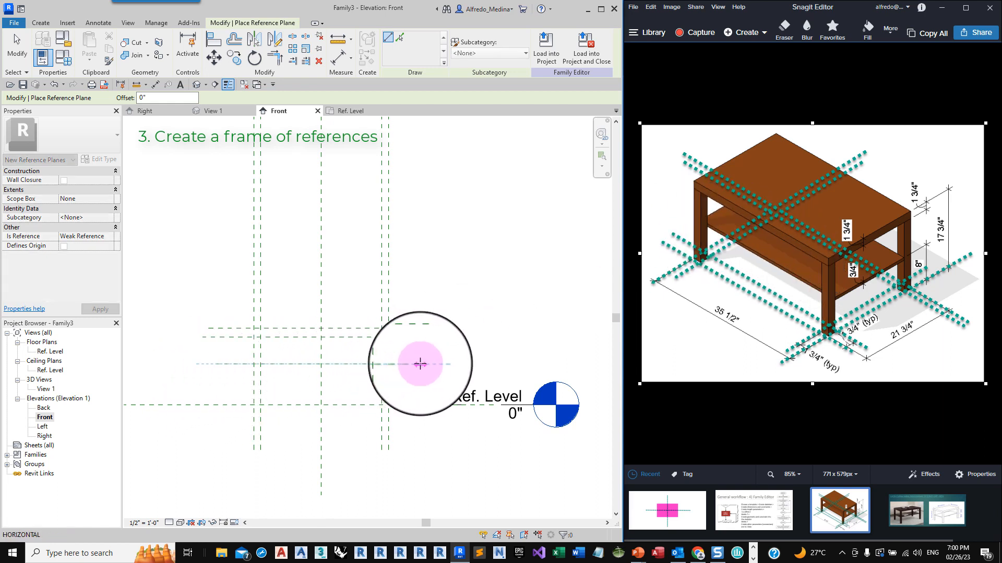
{"action": "left_click", "coordinate": [414, 364]}
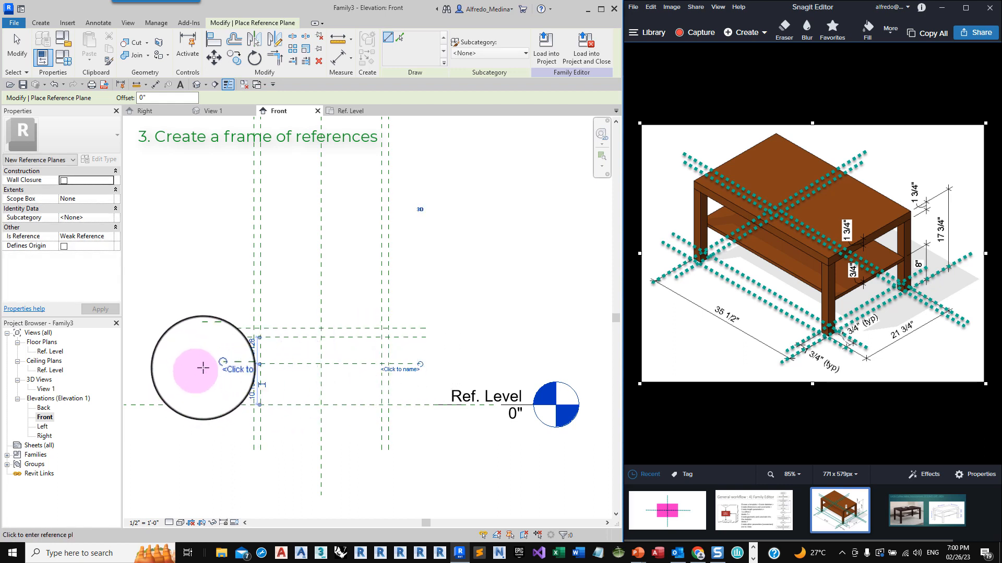
{"action": "left_click", "coordinate": [203, 367]}
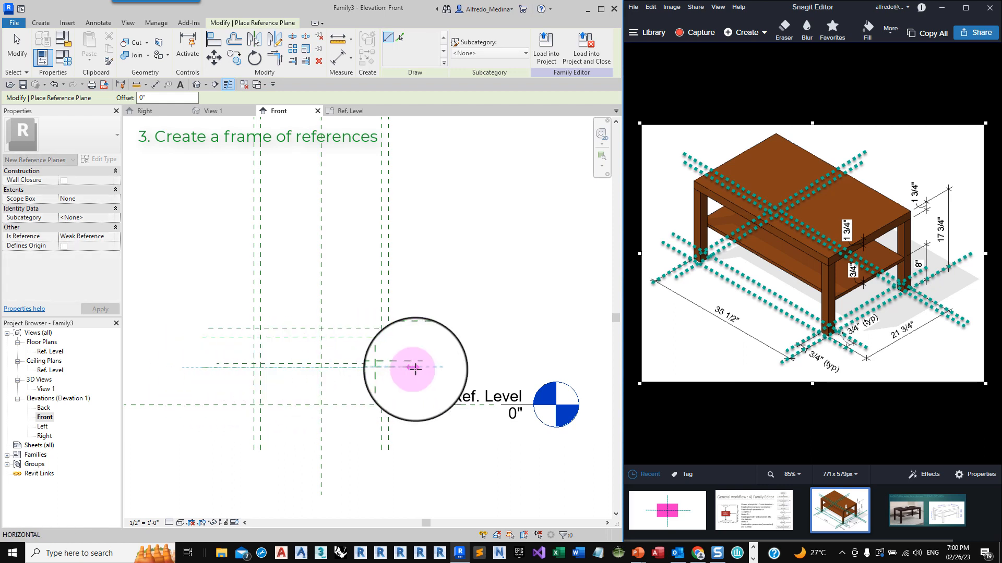
{"action": "left_click", "coordinate": [420, 368]}
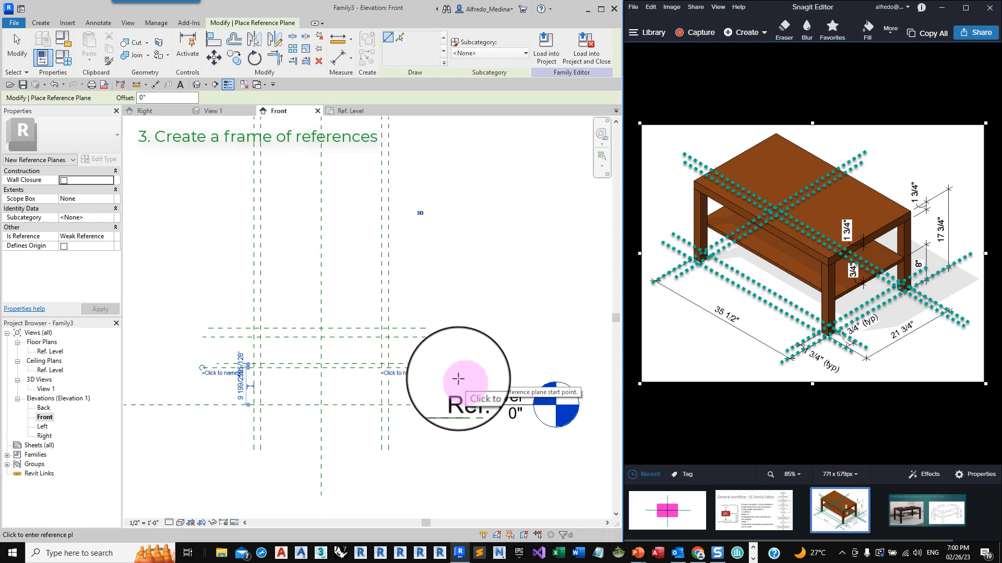
{"action": "left_click", "coordinate": [22, 26]}
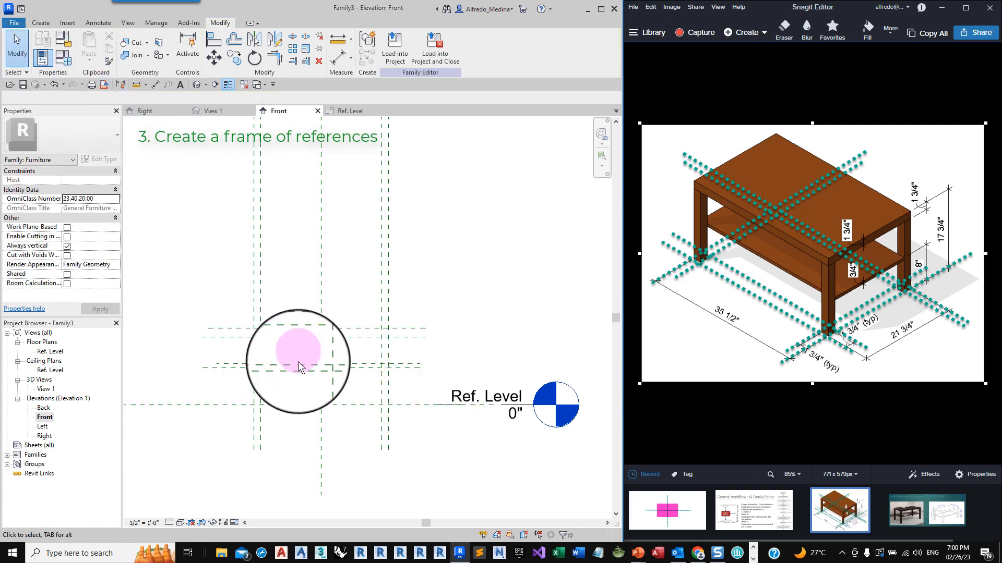
{"action": "scroll", "coordinate": [339, 406], "scroll_direction": "up", "scroll_amount": 2}
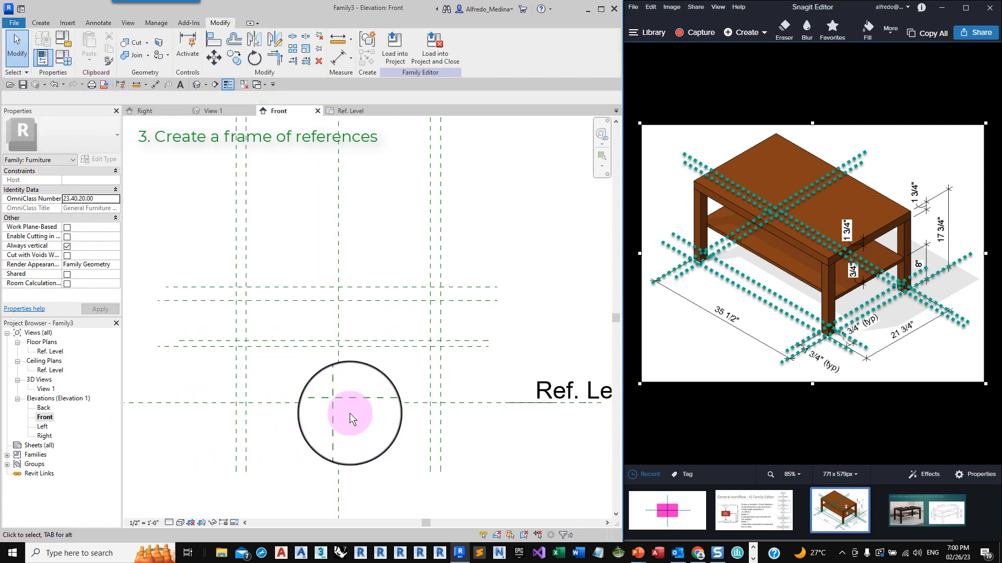
{"action": "middle_click_drag", "start_coordinate": [350, 413], "coordinate": [374, 410]}
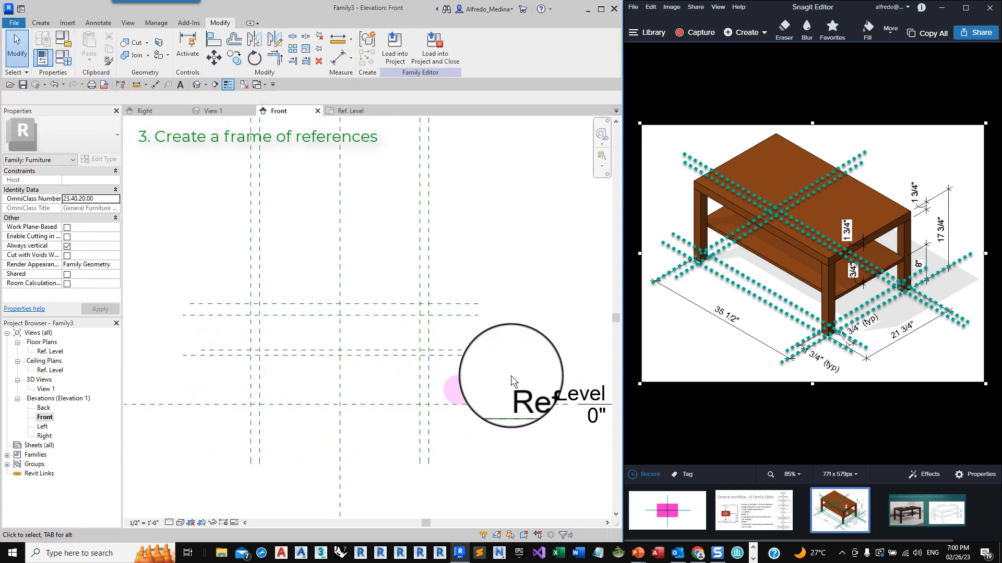
- Add an aligned dimension between the two upper horizontal reference planes, placed beyond their ends outside the leg planes
{"action": "left_click", "coordinate": [726, 239]}
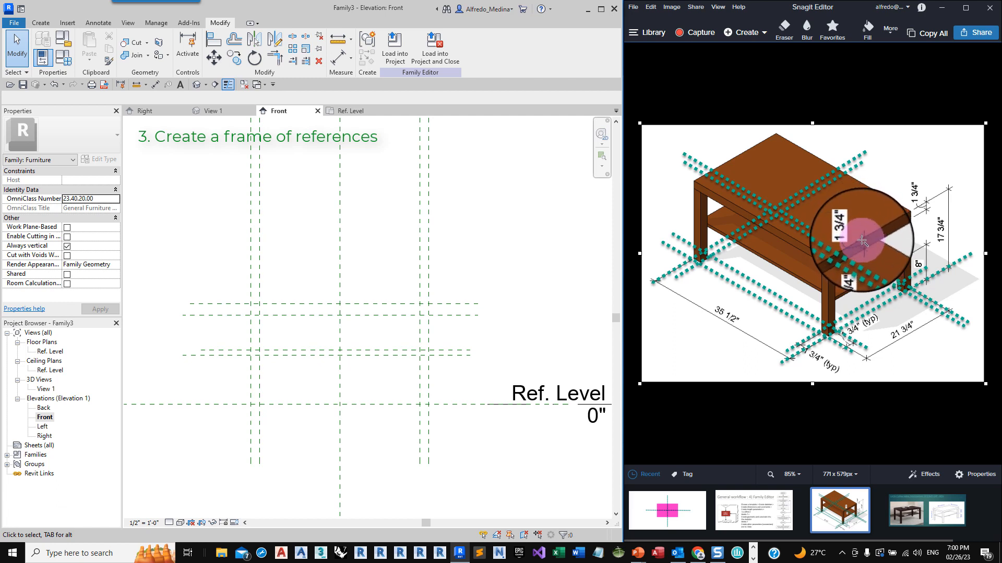
{"action": "left_click", "coordinate": [102, 22]}
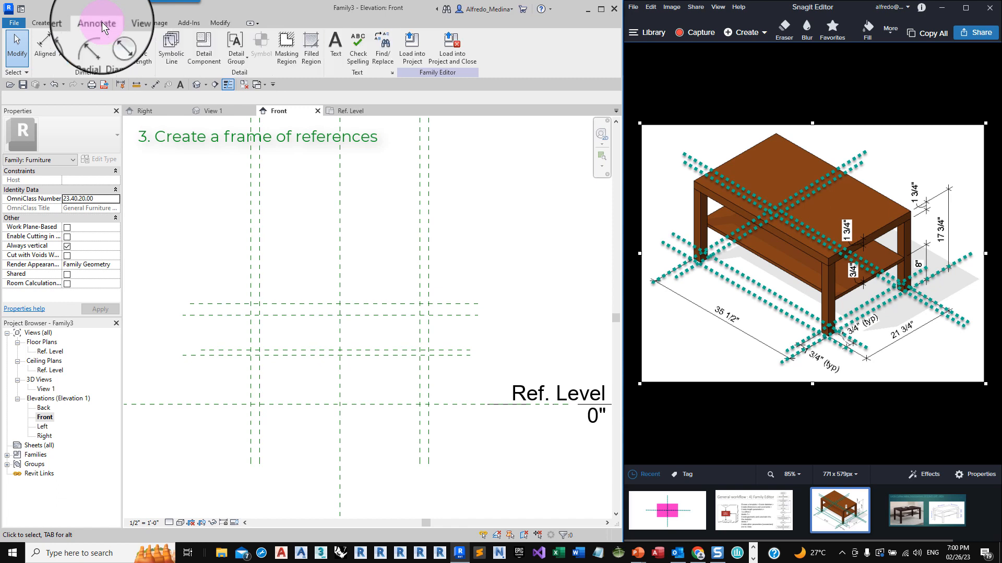
{"action": "left_click", "coordinate": [48, 48]}
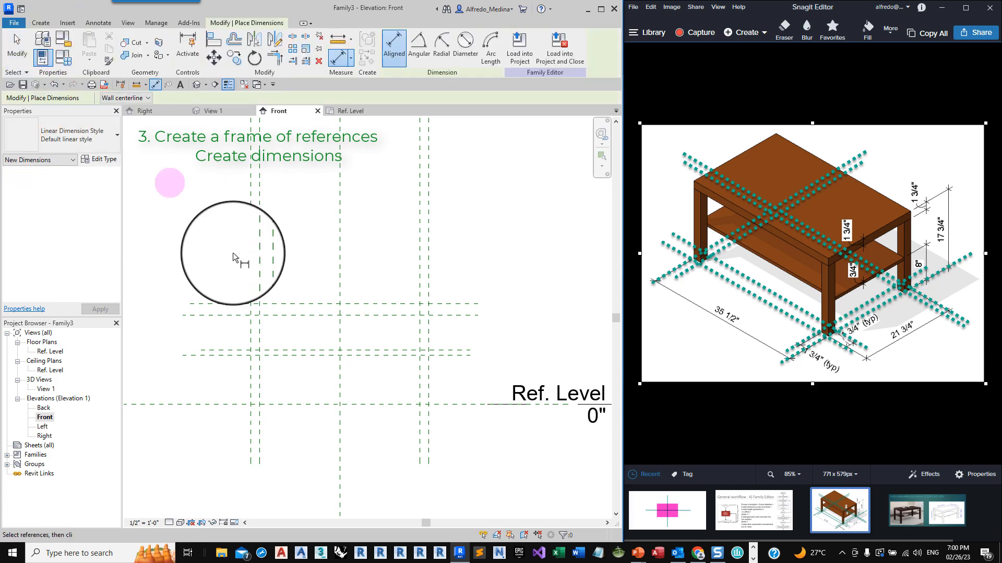
{"action": "scroll", "coordinate": [215, 313], "scroll_direction": "up", "scroll_amount": 1}
{"action": "left_click", "coordinate": [223, 301]}
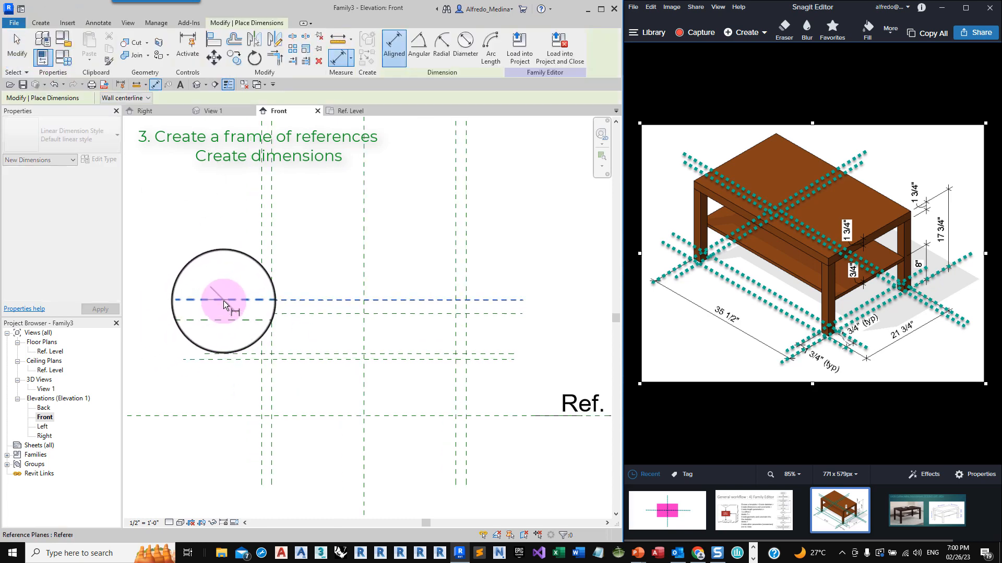
{"action": "left_click", "coordinate": [216, 315]}
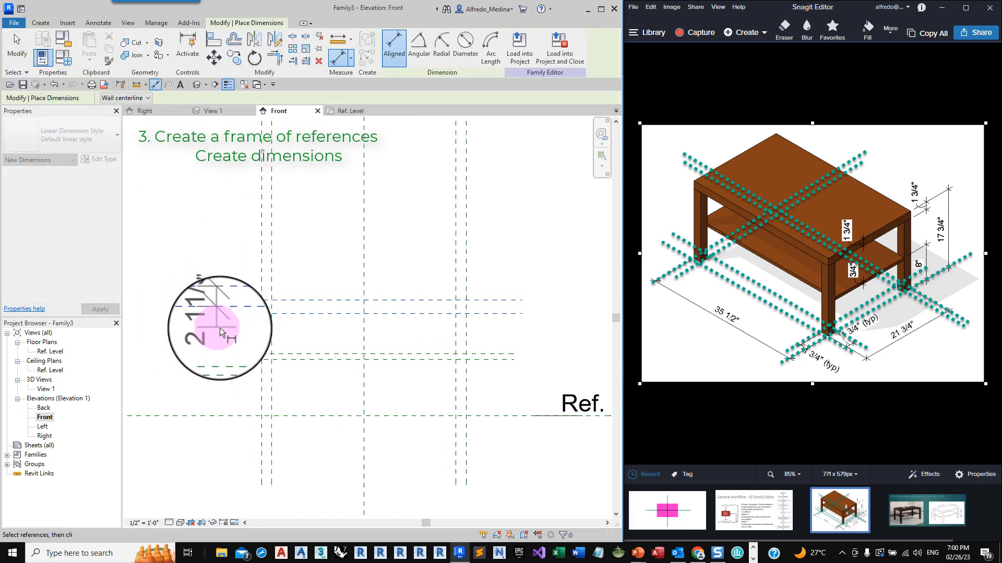
{"action": "left_click", "coordinate": [220, 327]}
{"action": "left_click", "coordinate": [15, 47]}
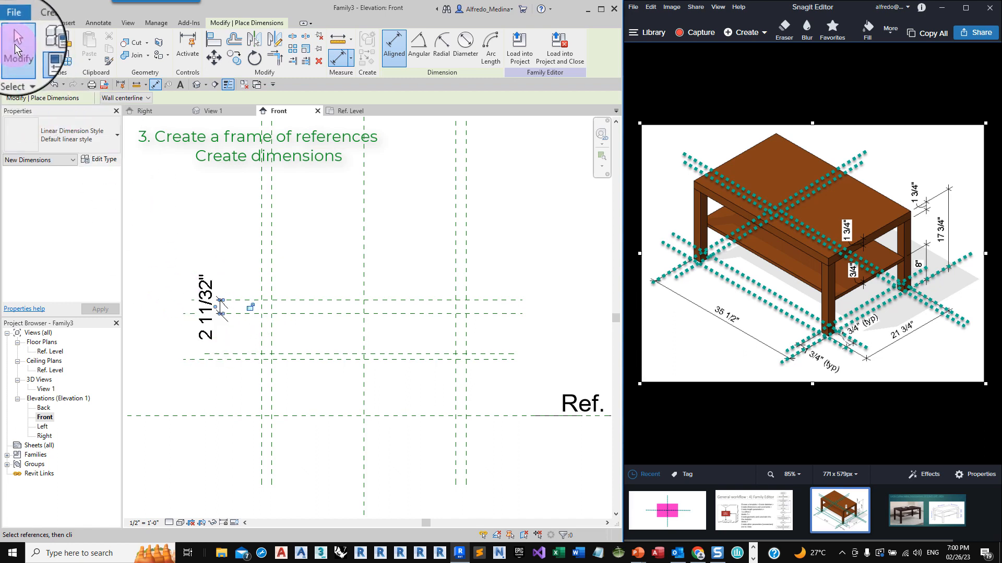
- Move the lower plane of the upper pair to set the spacing to 1 3/4", and lock that dimension
{"action": "scroll", "coordinate": [232, 319], "scroll_direction": "up", "scroll_amount": 2}
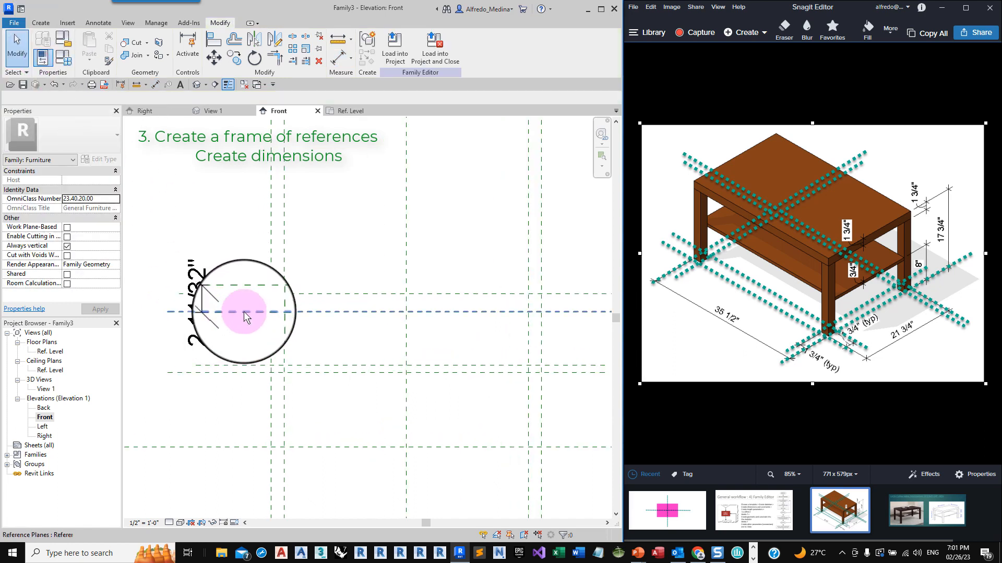
{"action": "left_click", "coordinate": [243, 311]}
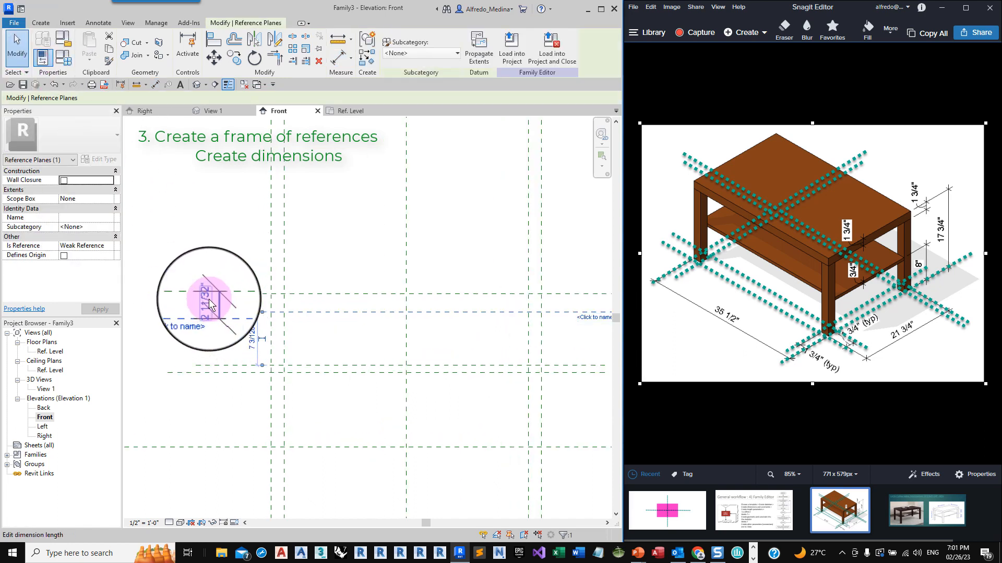
{"action": "left_click", "coordinate": [227, 306]}
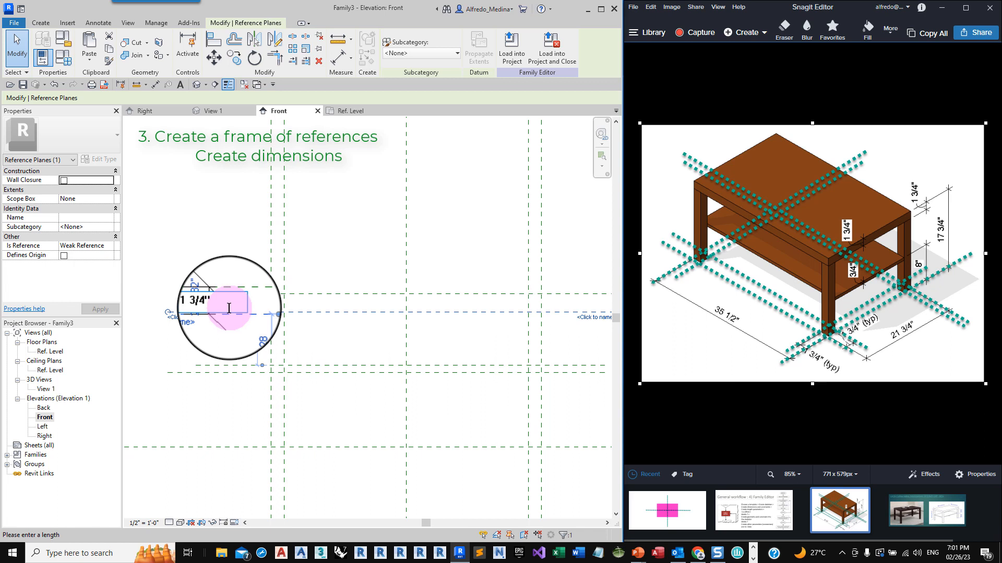
{"action": "key", "text": "Return"}
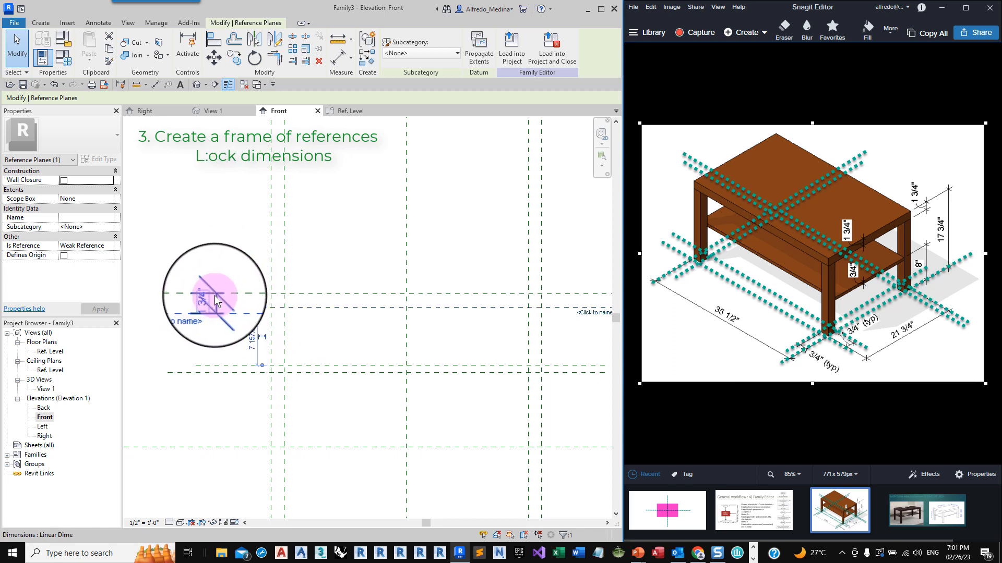
{"action": "left_click", "coordinate": [215, 295]}
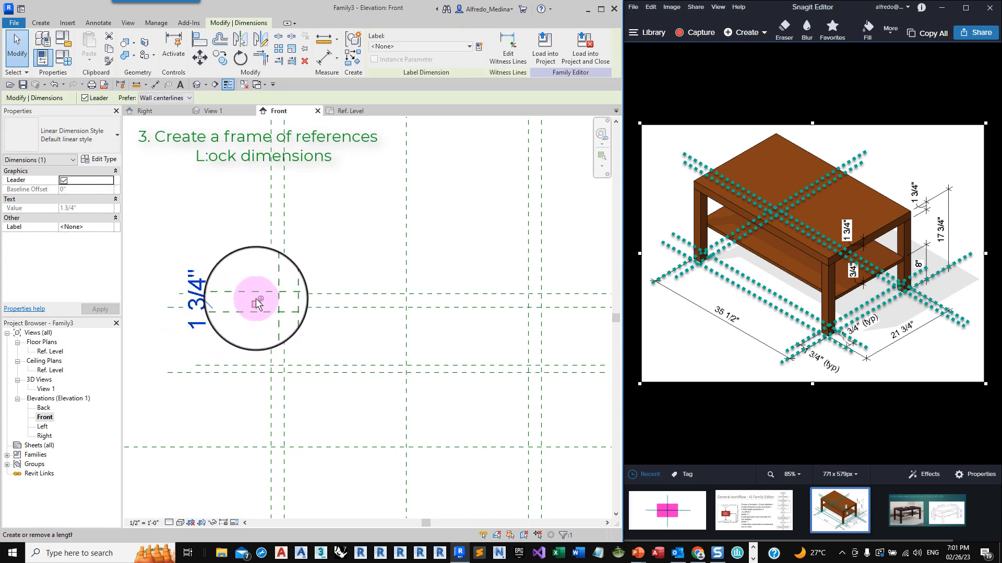
{"action": "left_click", "coordinate": [196, 352]}
{"action": "scroll", "coordinate": [196, 352], "scroll_direction": "down", "scroll_amount": 1}
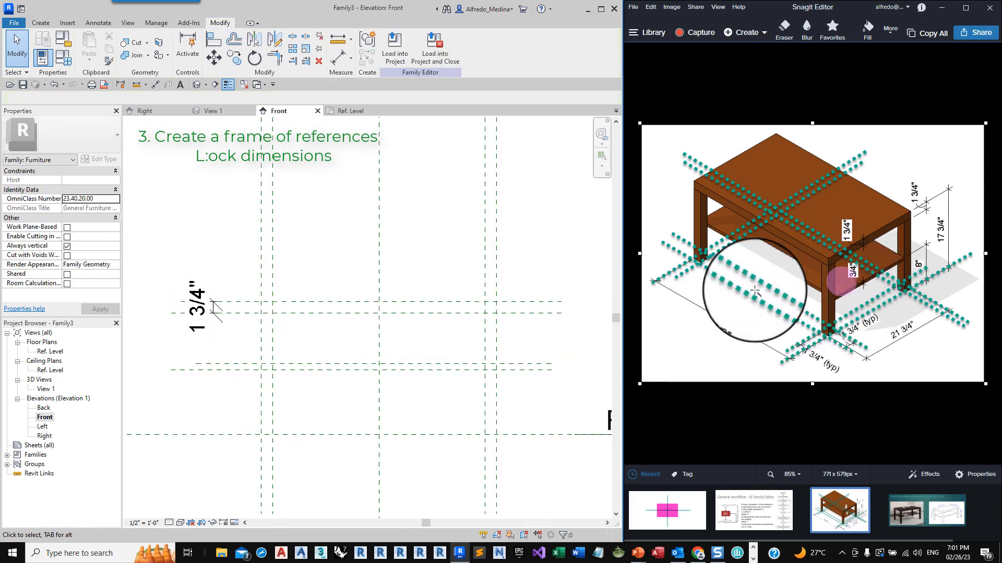
- Add an aligned dimension between the two lower horizontal reference planes, in line with the tabletop thickness dimension
{"action": "left_click", "coordinate": [85, 23]}
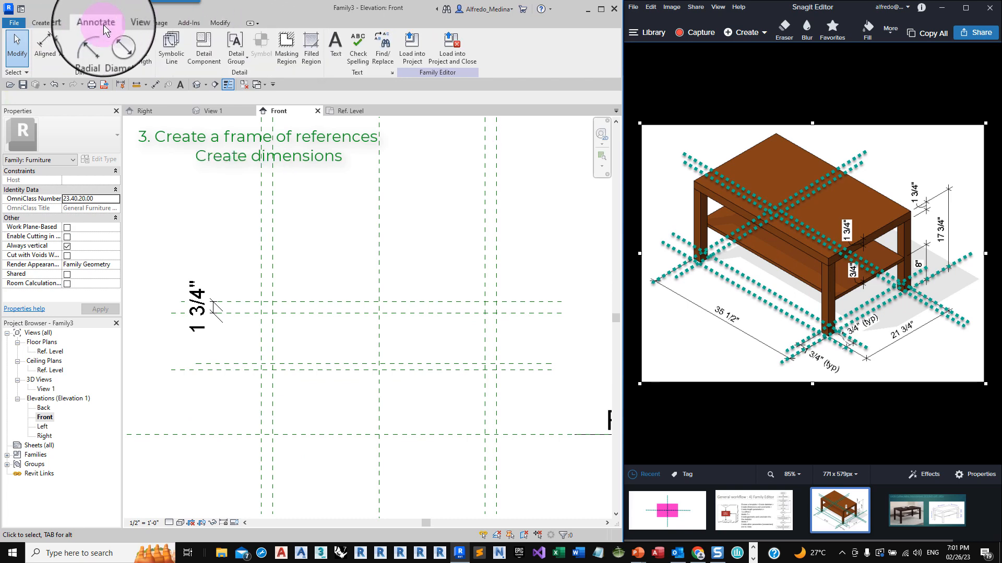
{"action": "left_click", "coordinate": [46, 51]}
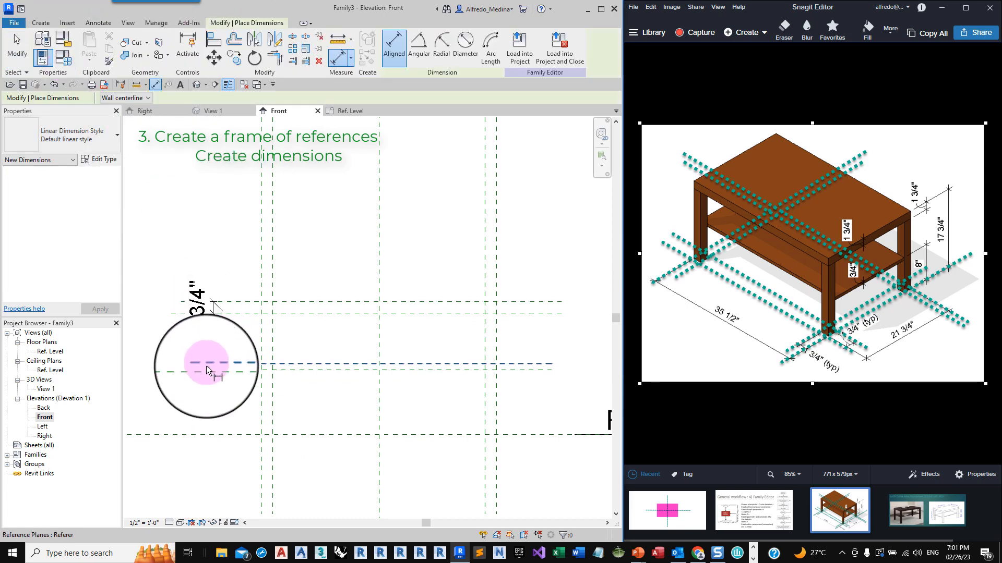
{"action": "scroll", "coordinate": [205, 365], "scroll_direction": "up", "scroll_amount": 1}
{"action": "left_click", "coordinate": [219, 361]}
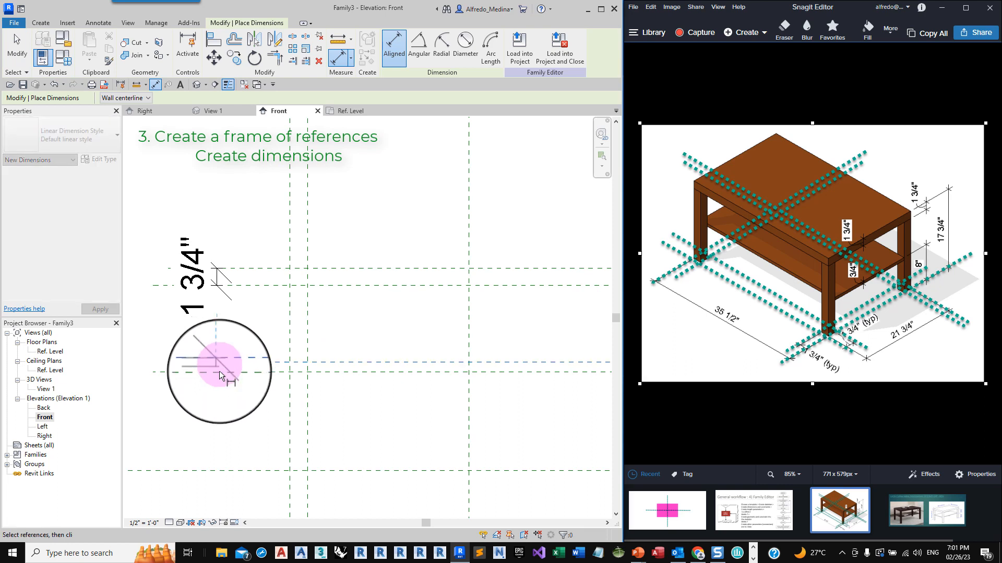
{"action": "left_click", "coordinate": [220, 371]}
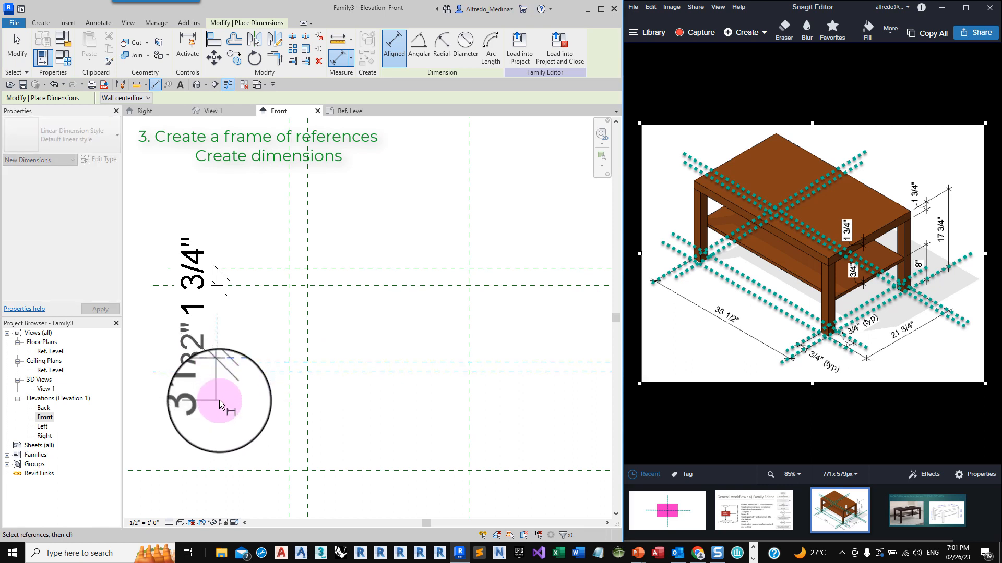
{"action": "left_click", "coordinate": [217, 406]}
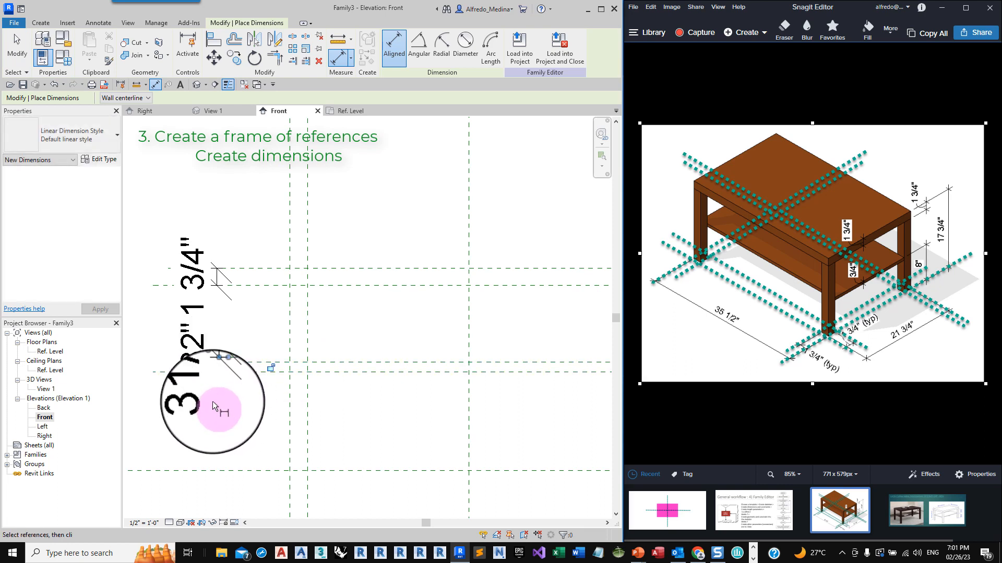
{"action": "left_click", "coordinate": [17, 45]}
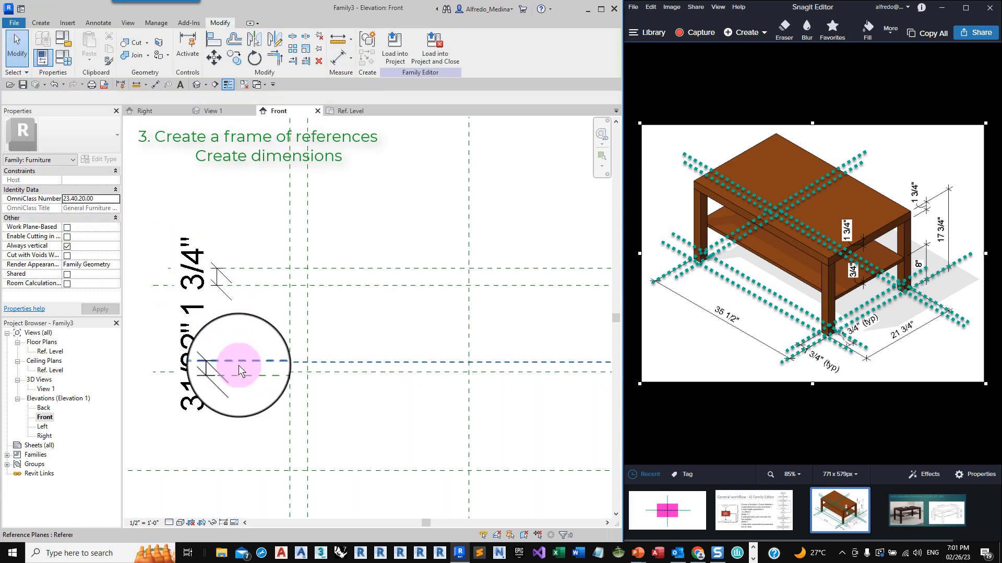
- Move the bottom plane of the lower pair to set the shelf spacing to 3/4", and lock that dimension
{"action": "left_click", "coordinate": [254, 373]}
{"action": "left_click", "coordinate": [209, 367]}
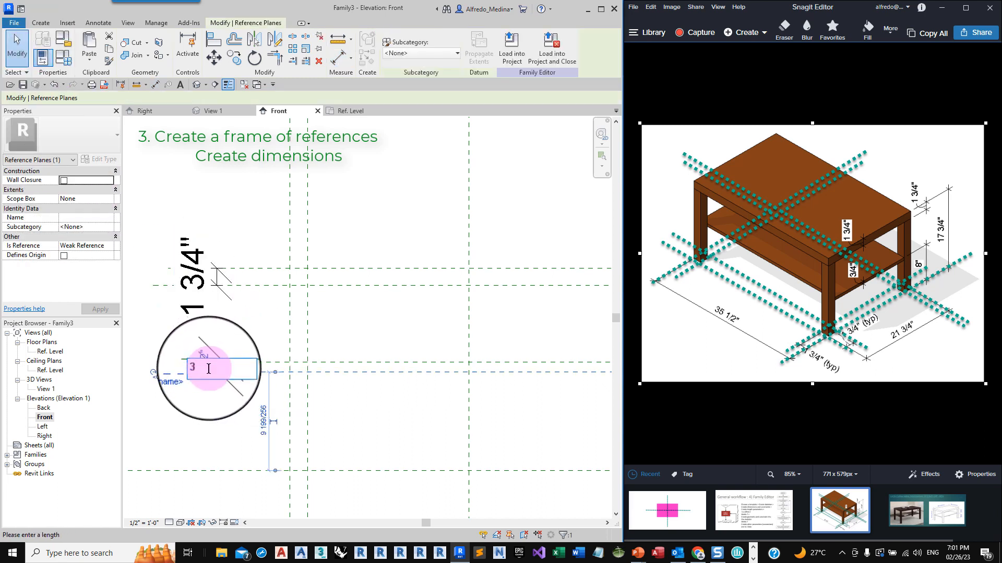
{"action": "key", "text": "Return"}
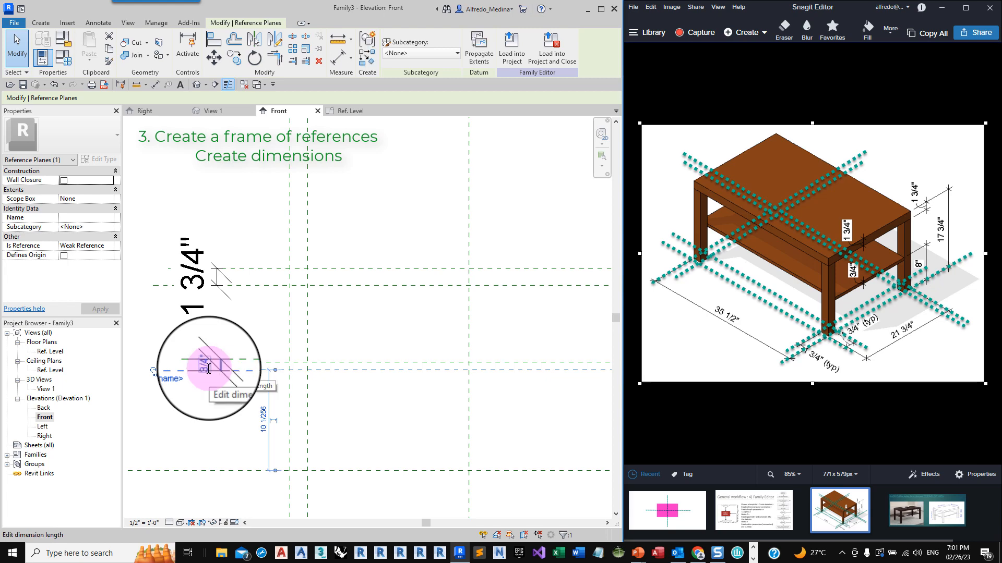
{"action": "left_click", "coordinate": [222, 365]}
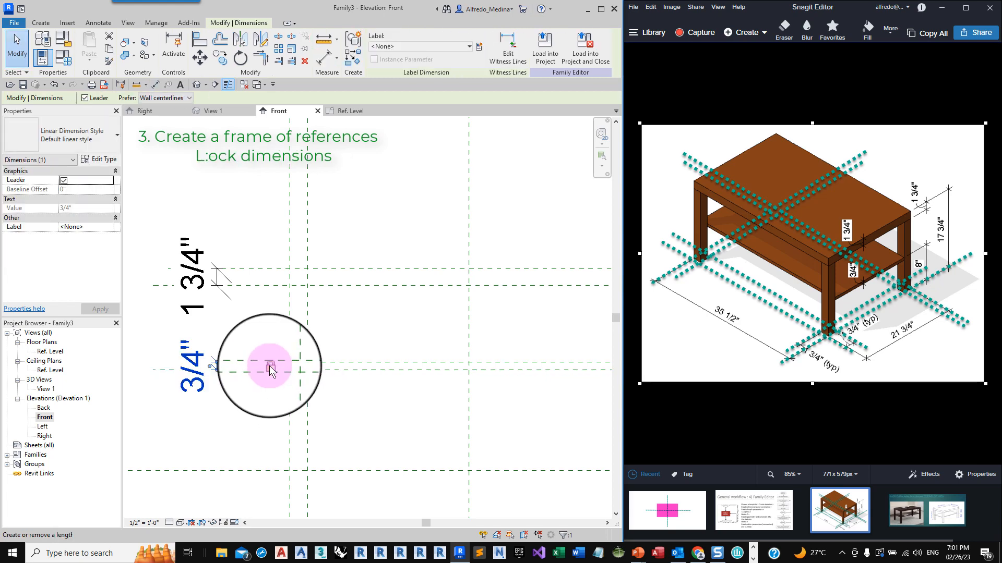
{"action": "left_click", "coordinate": [270, 365]}
{"action": "left_click", "coordinate": [255, 396]}
{"action": "scroll", "coordinate": [214, 324], "scroll_direction": "down", "scroll_amount": 2}
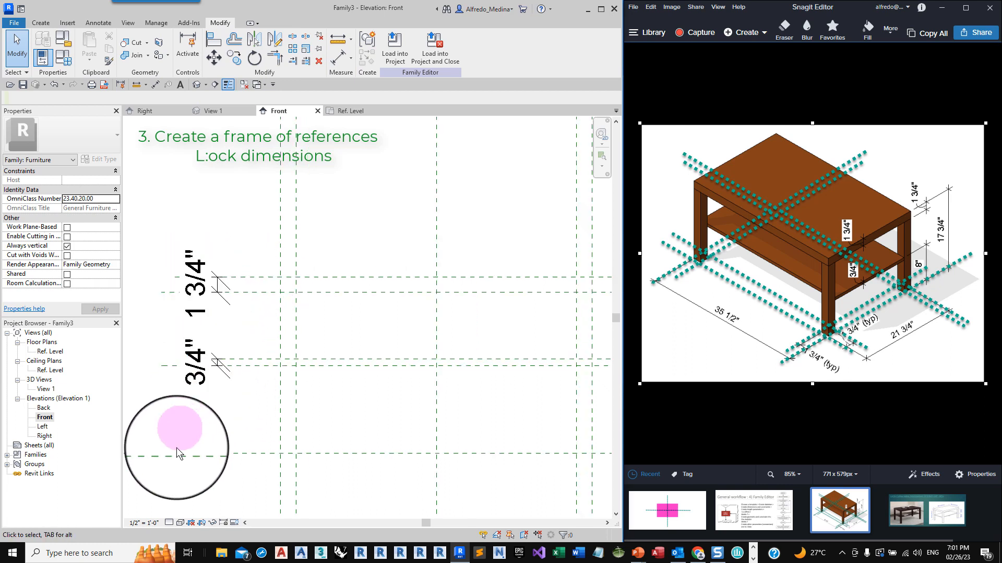
- Change the Front elevation's view scale to 1" = 1'-0"
{"action": "left_click", "coordinate": [139, 521]}
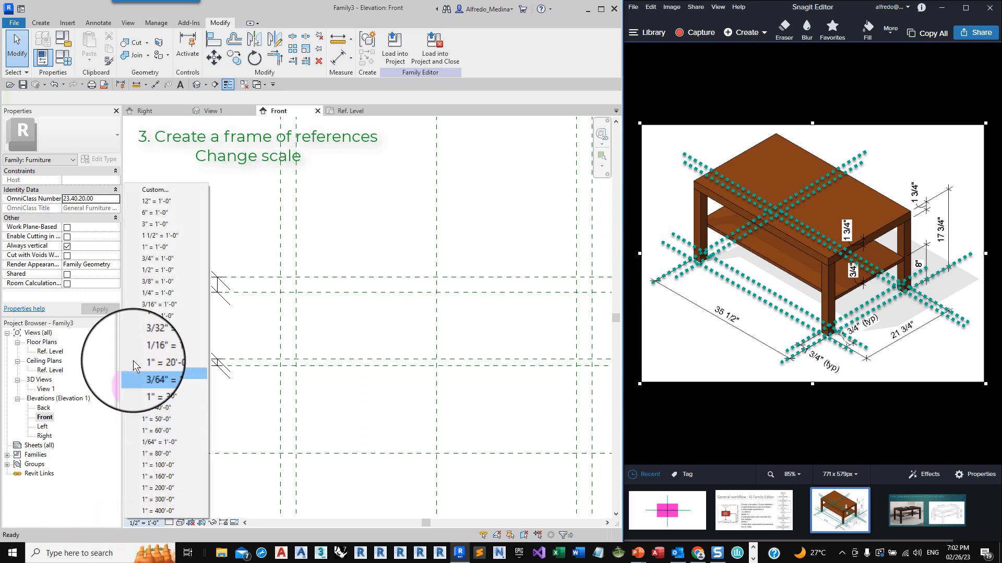
{"action": "left_click", "coordinate": [152, 247]}
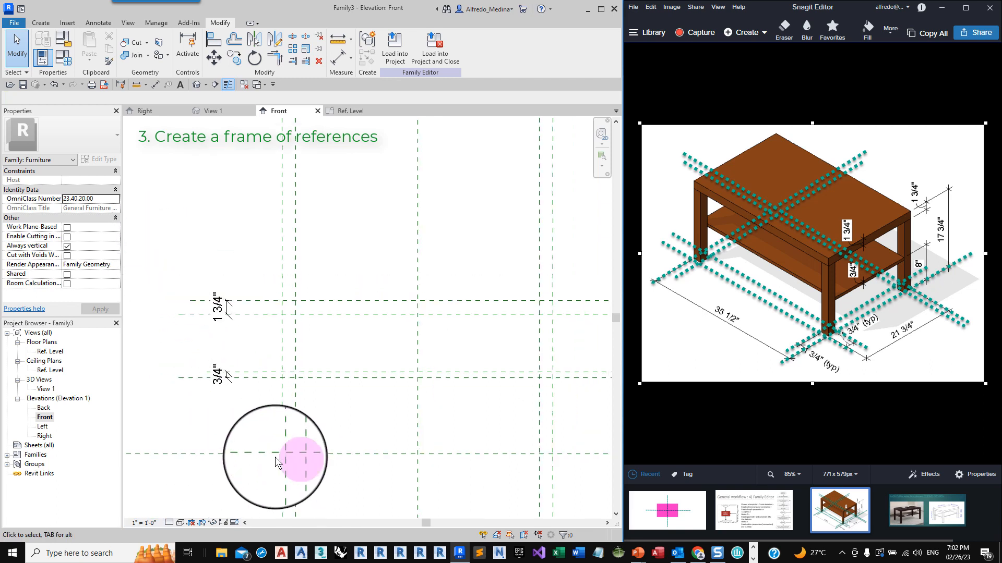
{"action": "scroll", "coordinate": [274, 457], "scroll_direction": "down", "scroll_amount": 2}
{"action": "scroll", "coordinate": [286, 459], "scroll_direction": "up", "scroll_amount": 2}
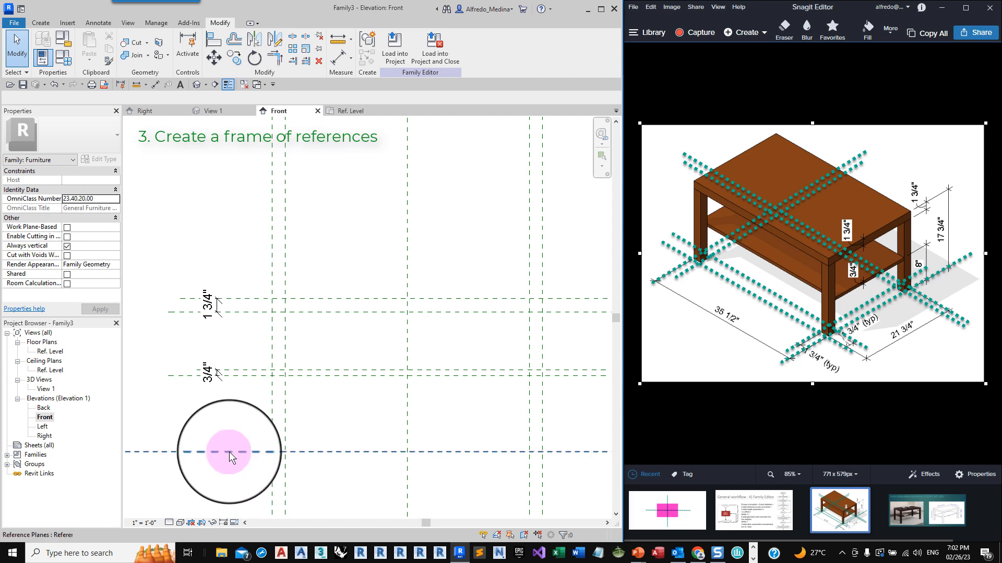
- Add an aligned dimension from the base level plane to the topmost horizontal reference plane, placed outside the thickness dimensions
{"action": "left_click", "coordinate": [247, 296]}
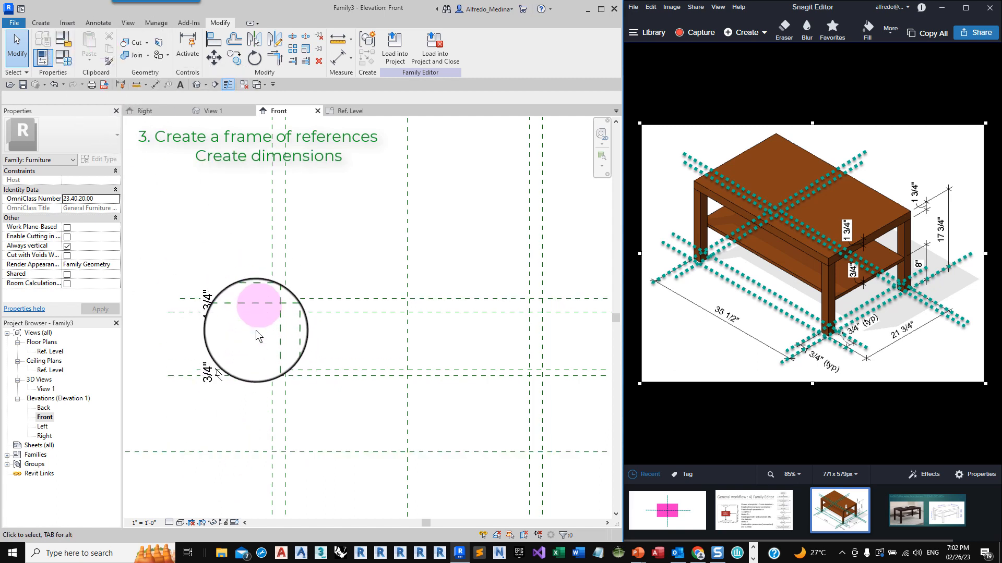
{"action": "left_click", "coordinate": [99, 22]}
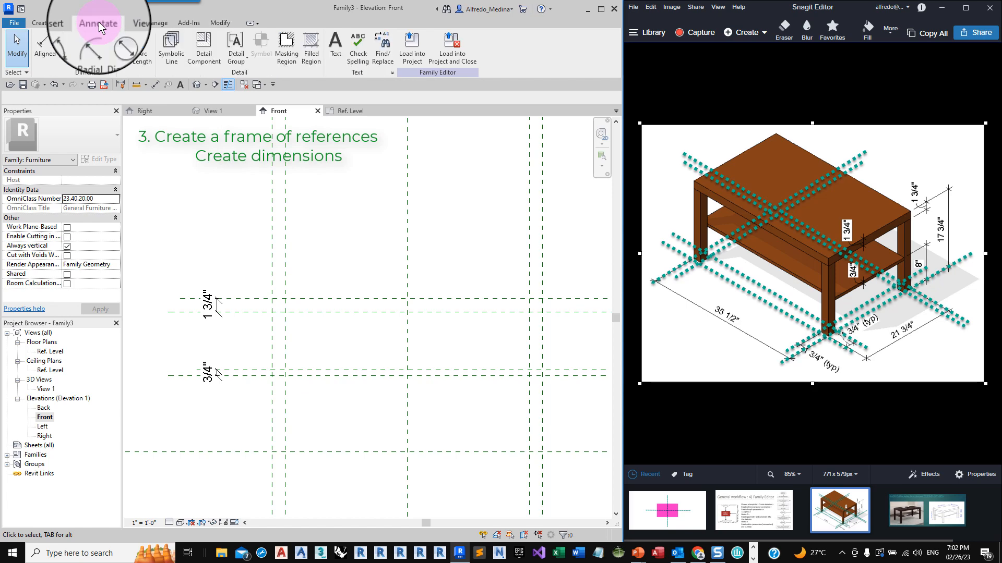
{"action": "left_click", "coordinate": [50, 53]}
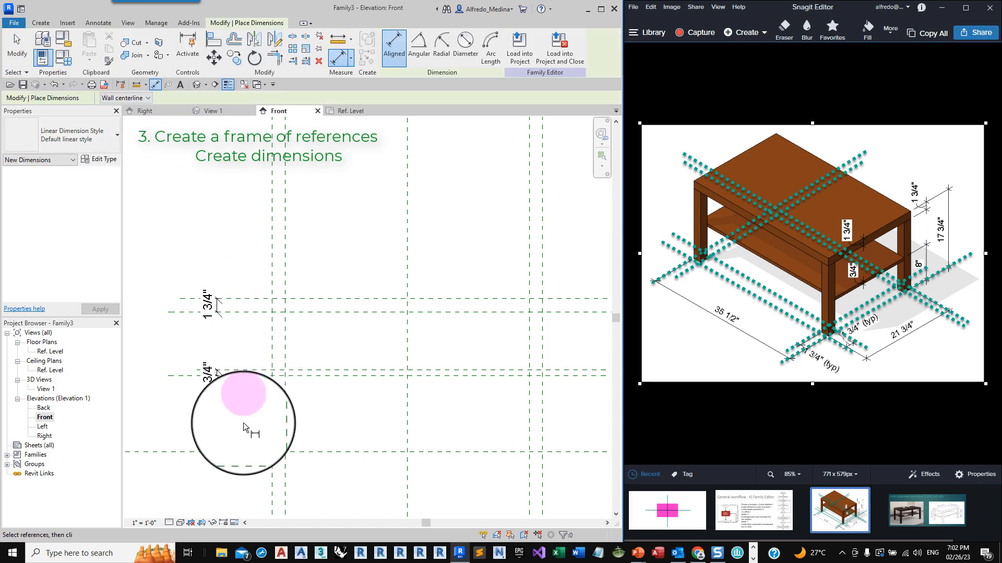
{"action": "scroll", "coordinate": [236, 450], "scroll_direction": "down", "scroll_amount": 3}
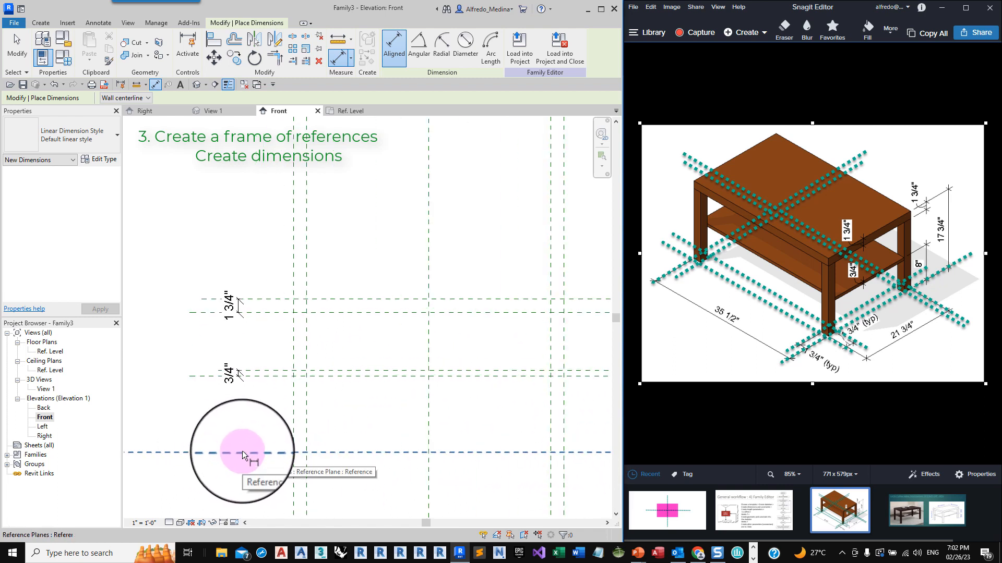
{"action": "scroll", "coordinate": [247, 452], "scroll_direction": "up", "scroll_amount": 2}
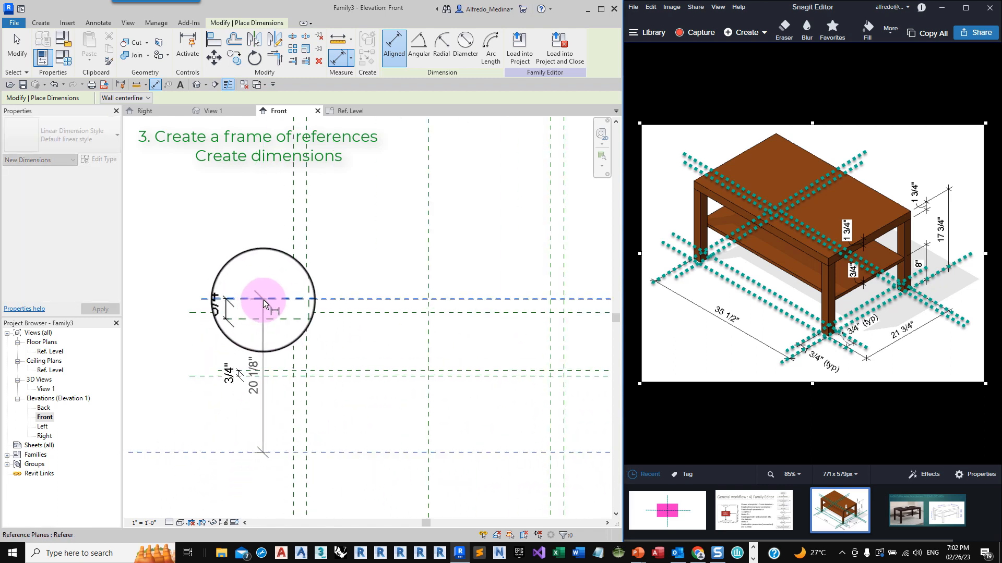
{"action": "left_click", "coordinate": [171, 259]}
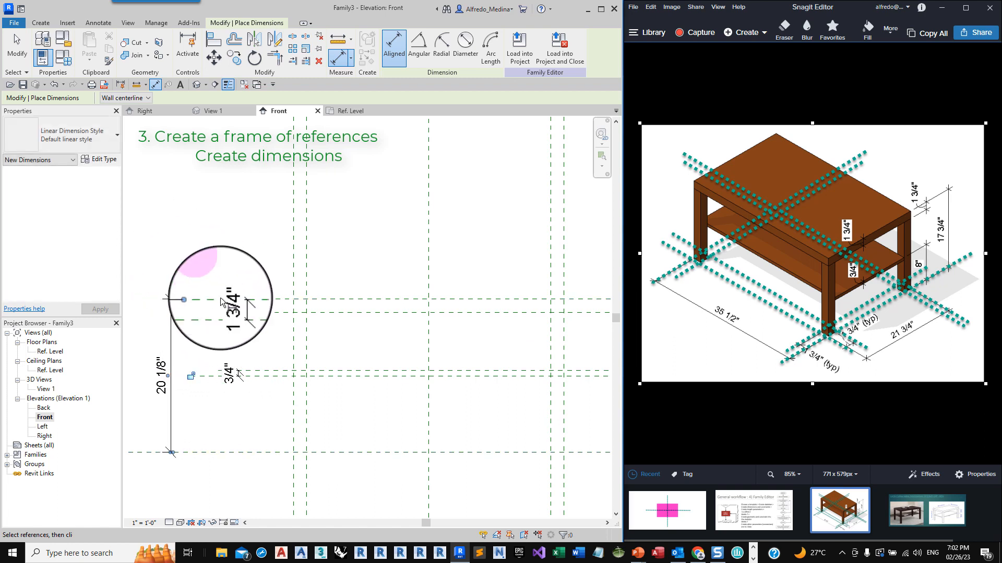
- Add an aligned dimension from the base level plane to the upper plane of the shelf pair, placed inside the overall height dimension
{"action": "left_click", "coordinate": [256, 451]}
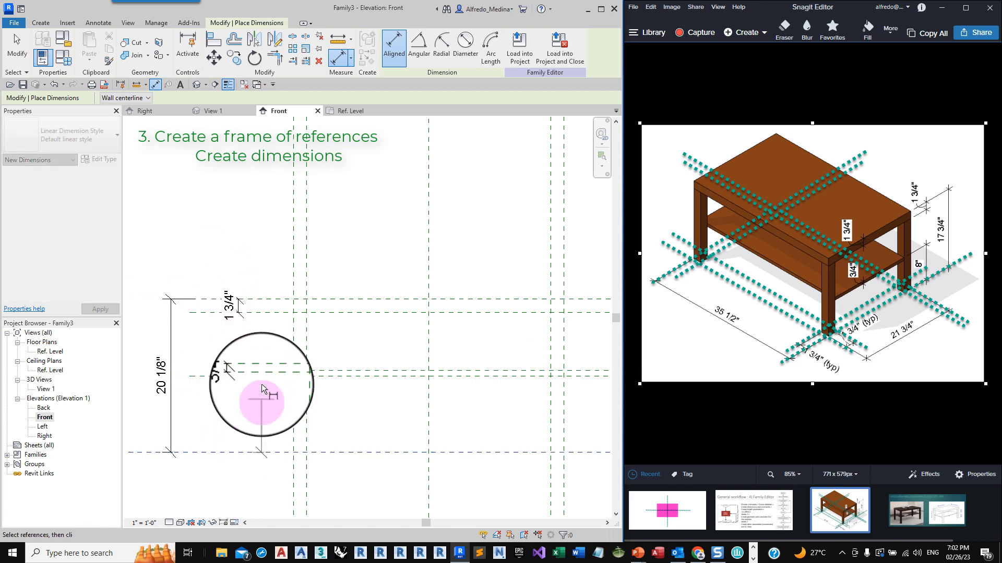
{"action": "left_click", "coordinate": [265, 370]}
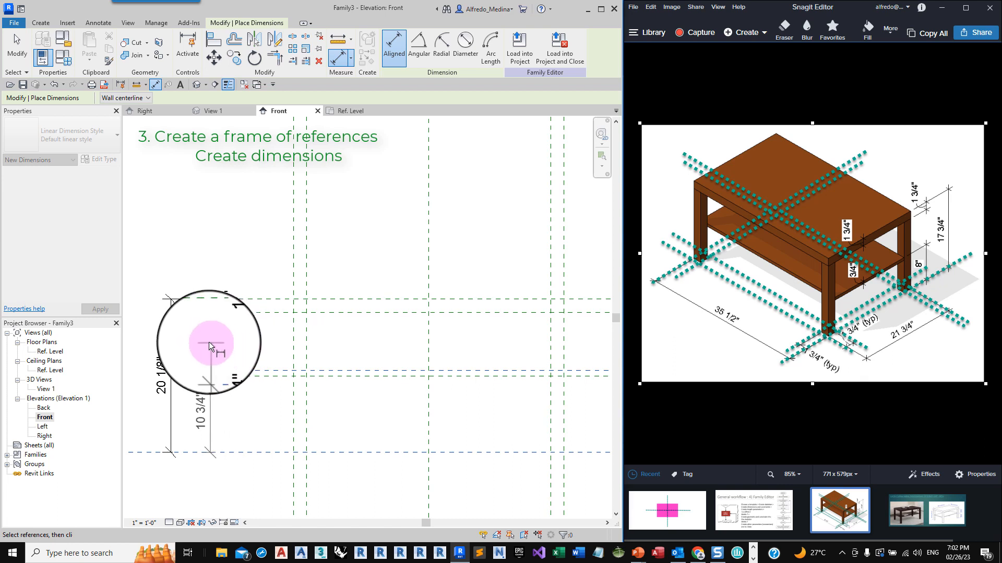
{"action": "left_click", "coordinate": [202, 339]}
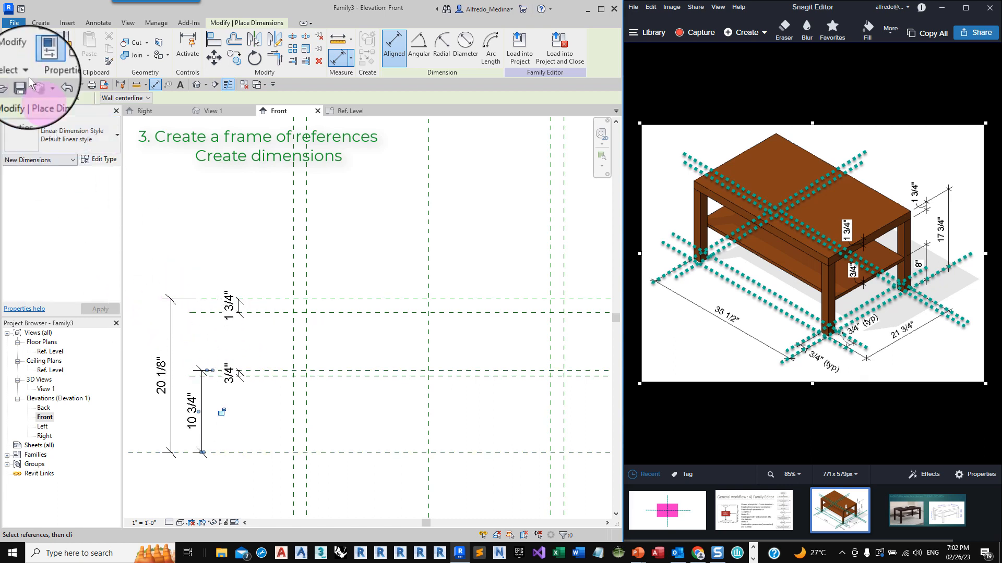
{"action": "left_click", "coordinate": [24, 52]}
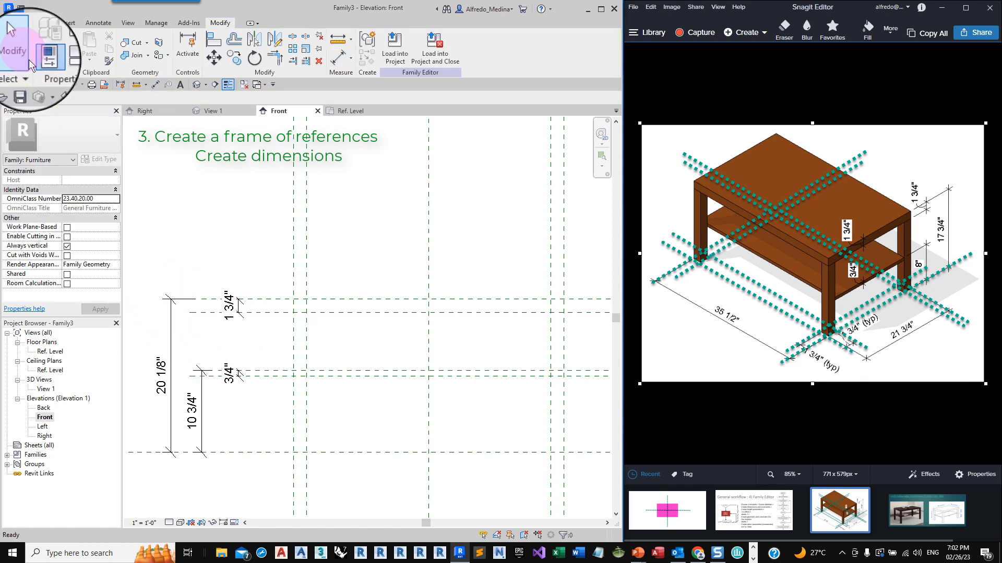
- Label the overall vertical dimension with a new family type parameter named Height, grouped under Dimensions
{"action": "left_click", "coordinate": [170, 315]}
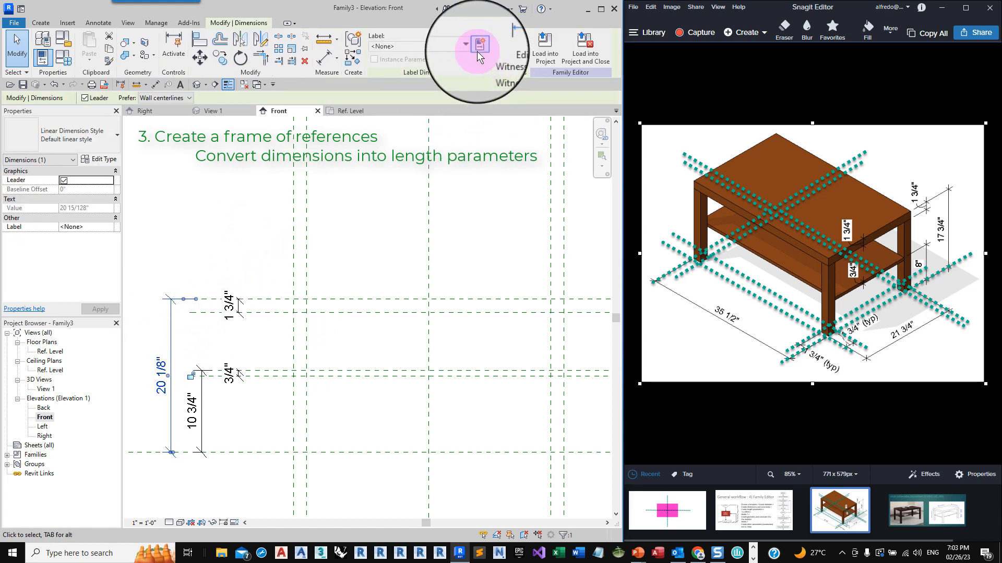
{"action": "left_click", "coordinate": [476, 38]}
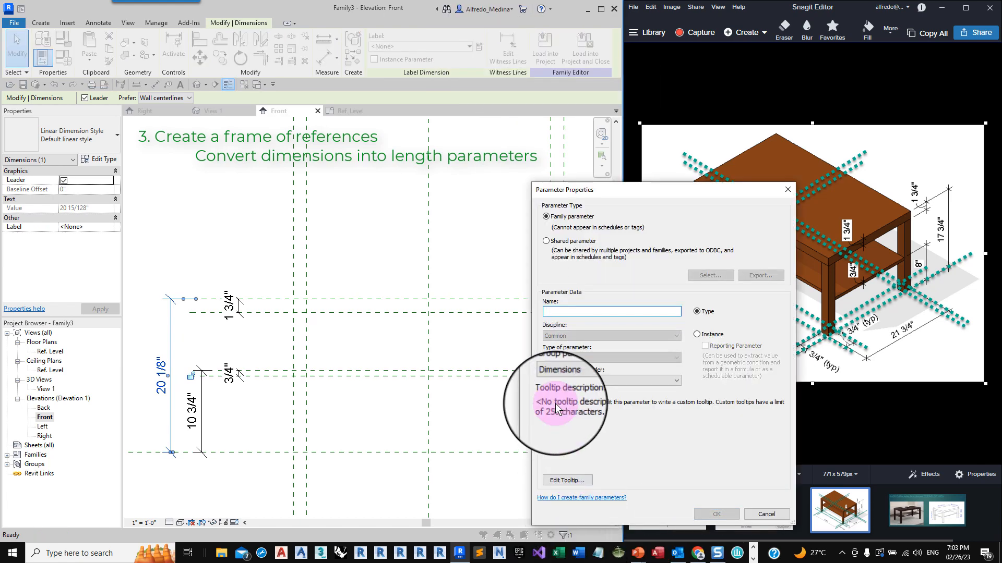
{"action": "type", "text": "H"}
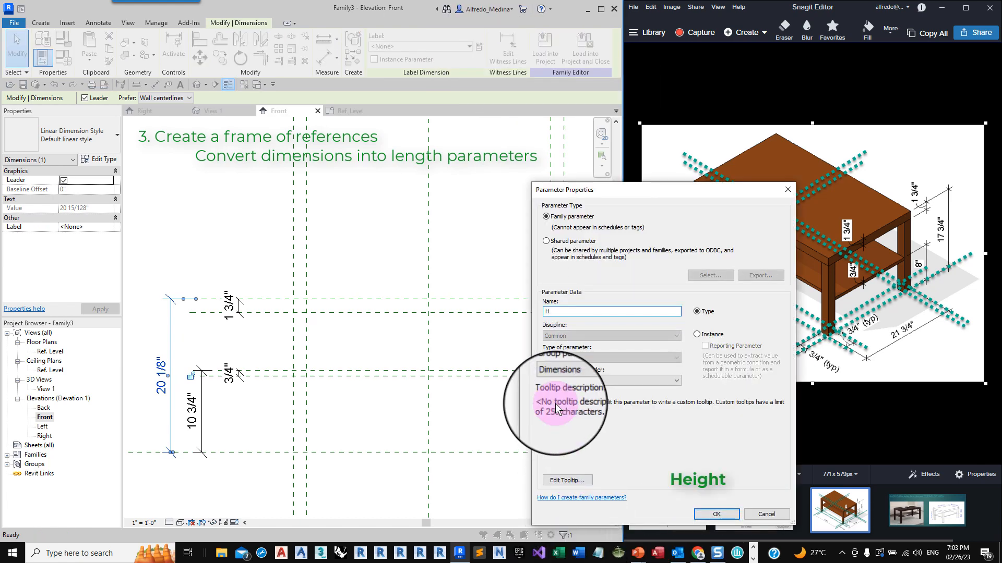
{"action": "type", "text": "eight"}
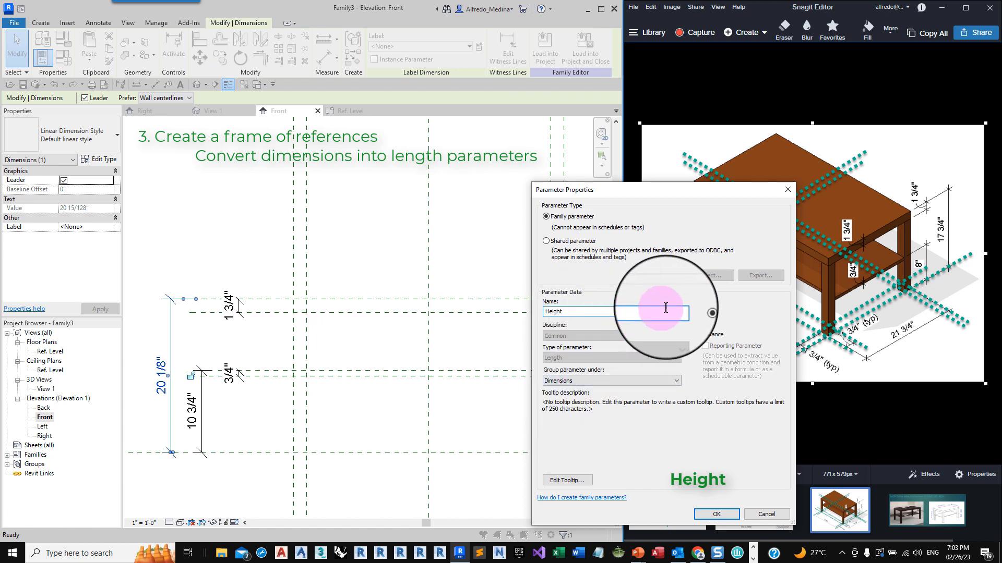
{"action": "left_click", "coordinate": [718, 513]}
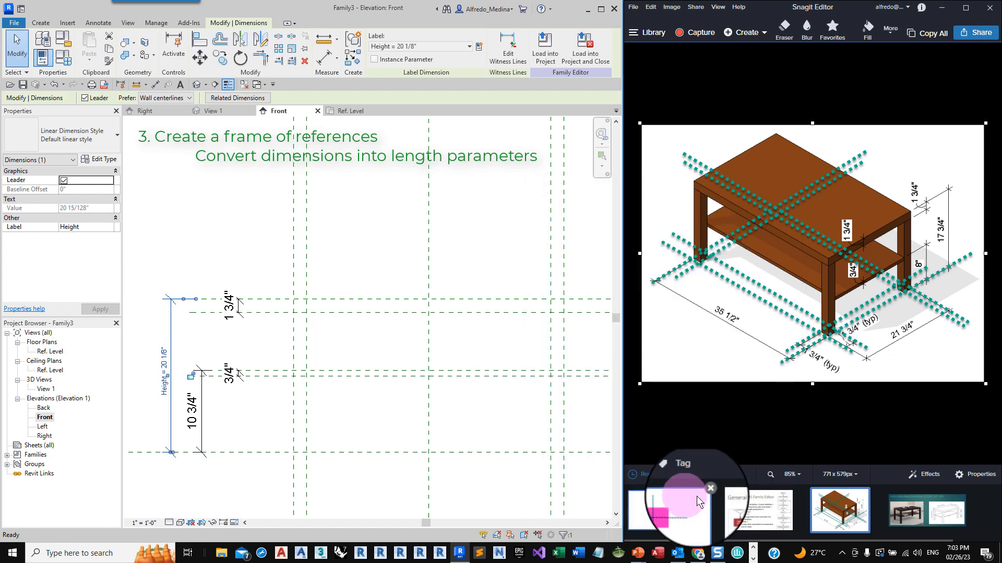
{"action": "left_click", "coordinate": [221, 418]}
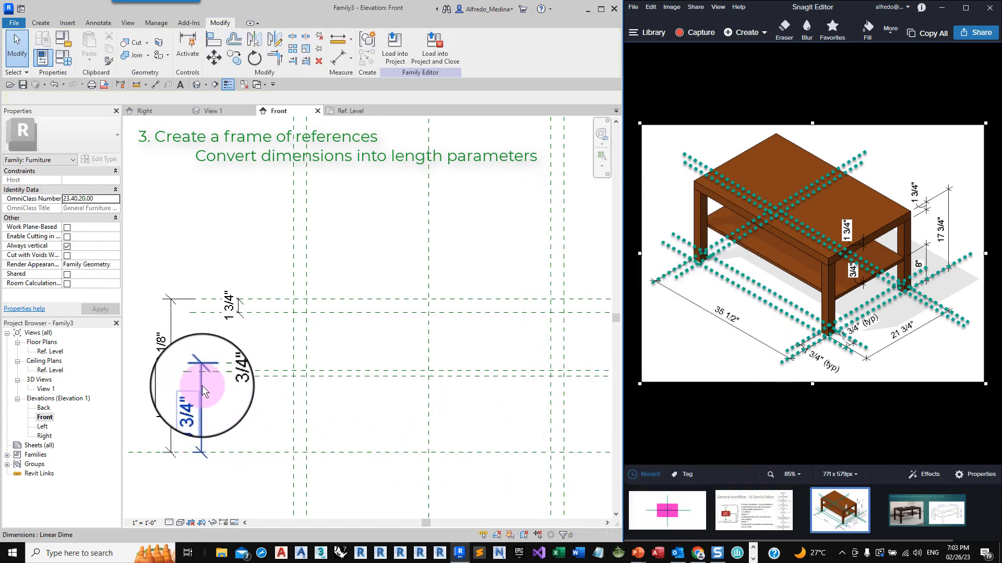
- Label the dimension from the base to the shelf's upper plane with a new type parameter named "Height of shelf"
{"action": "left_click", "coordinate": [201, 386]}
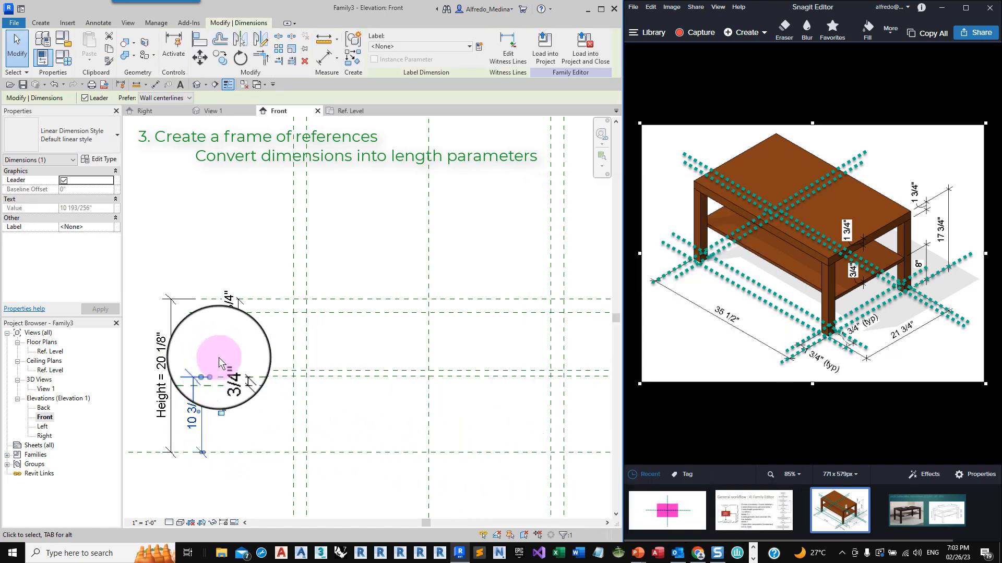
{"action": "left_click", "coordinate": [478, 47]}
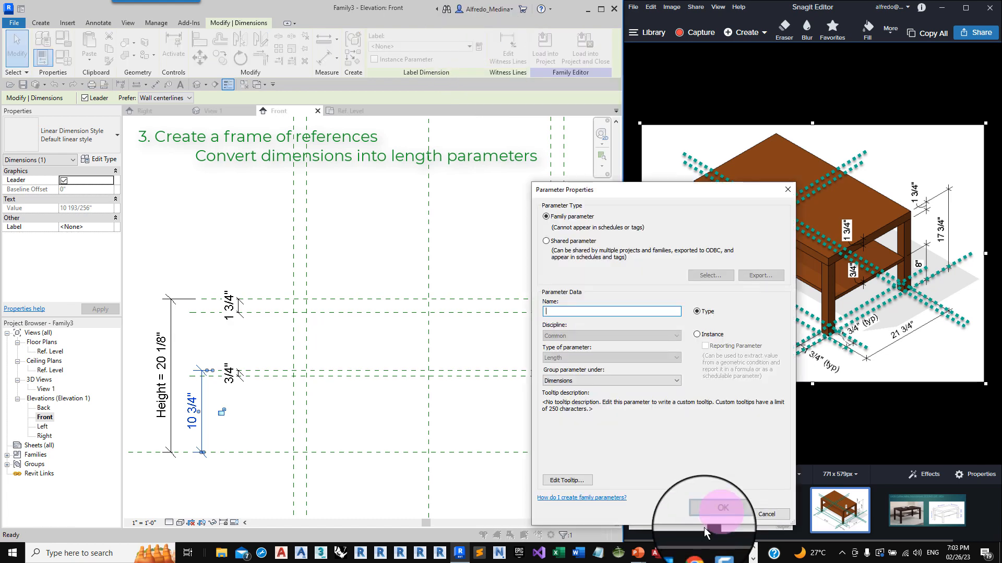
{"action": "type", "text": "He"}
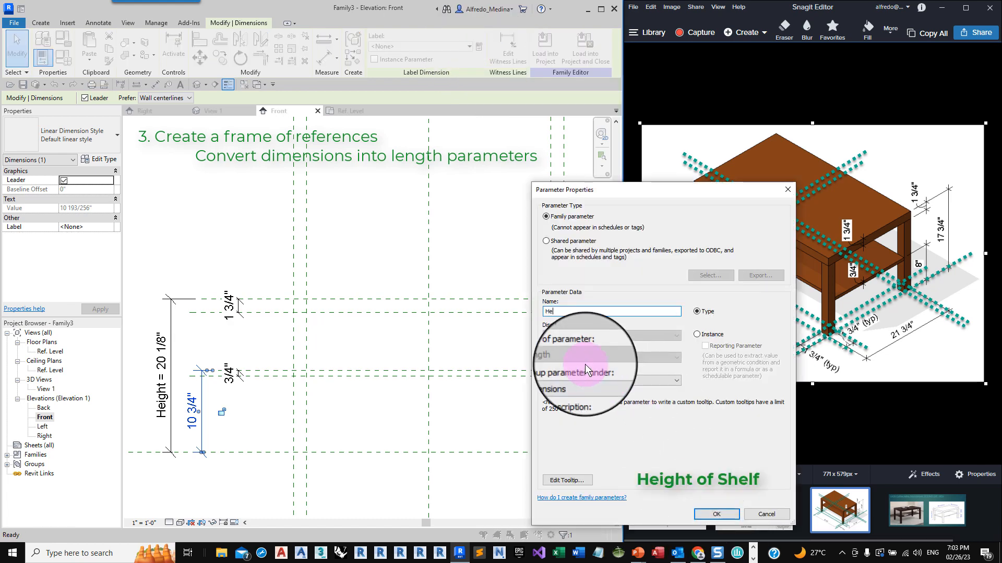
{"action": "type", "text": "ight of shelf"}
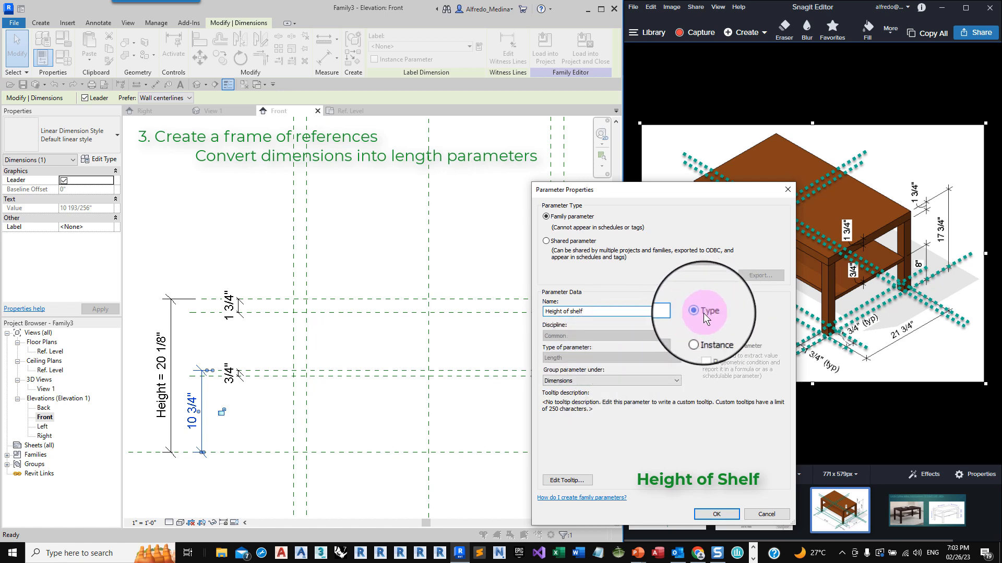
{"action": "left_click", "coordinate": [712, 516]}
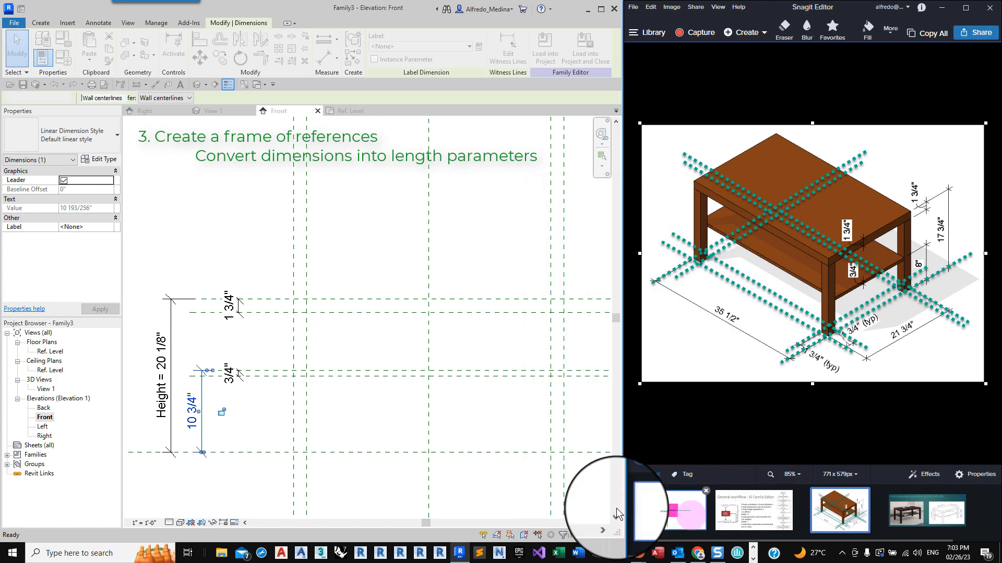
{"action": "left_click", "coordinate": [339, 469]}
- Set the Height parameter's value to 17 3/4" in Family Types
{"action": "scroll", "coordinate": [203, 421], "scroll_direction": "down", "scroll_amount": 1}
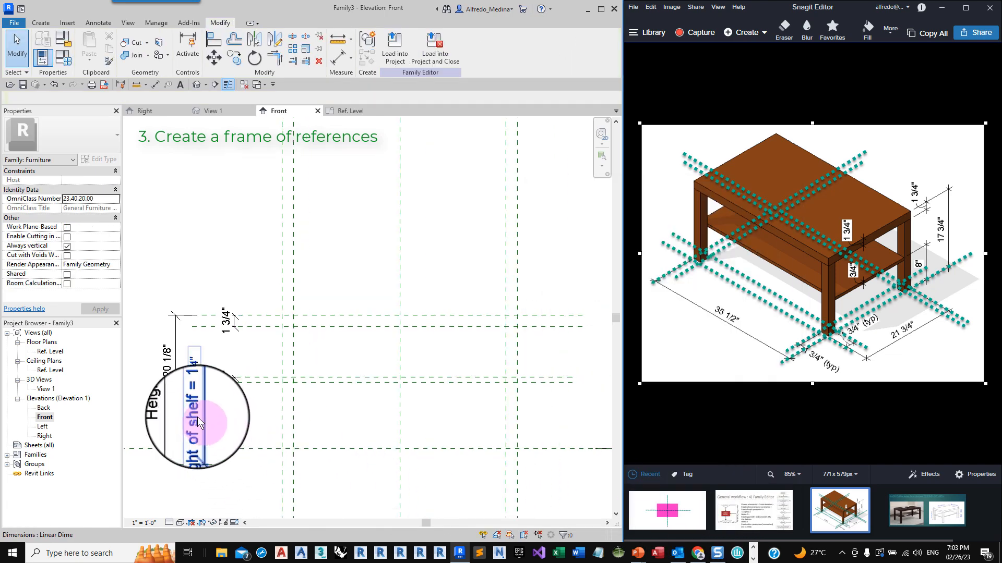
{"action": "scroll", "coordinate": [191, 381], "scroll_direction": "down", "scroll_amount": 1}
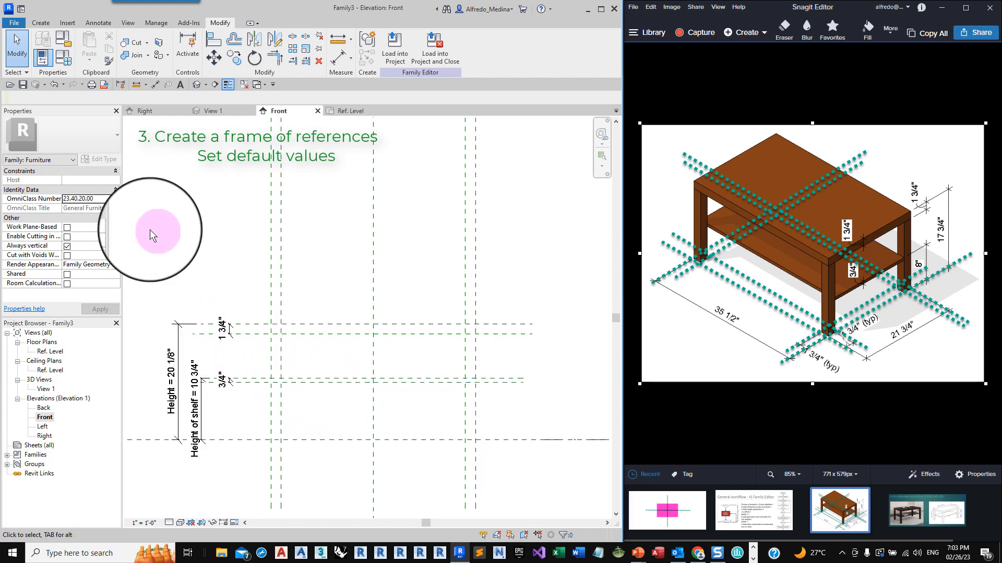
{"action": "left_click", "coordinate": [64, 59]}
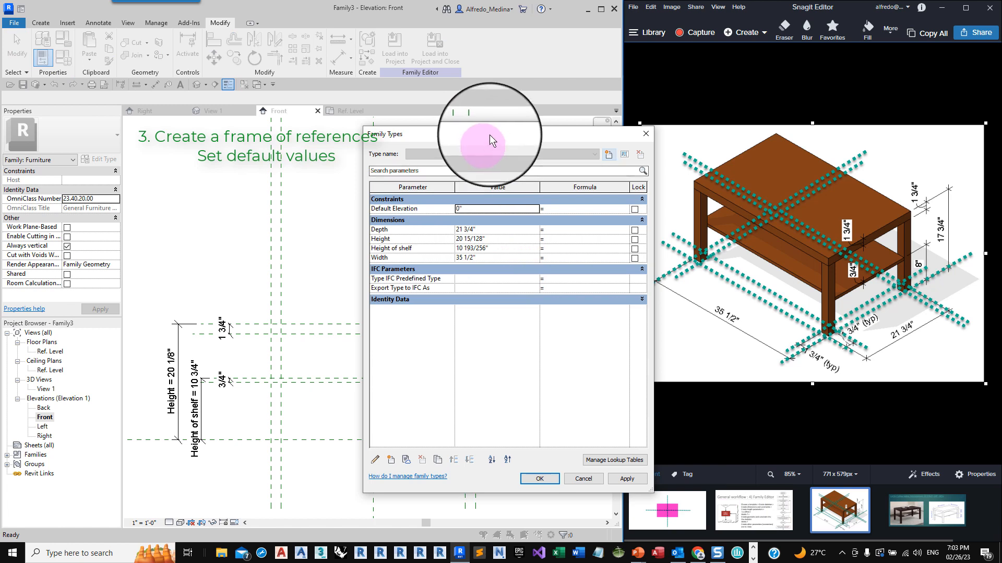
{"action": "left_click_drag", "start_coordinate": [490, 131], "coordinate": [419, 145]}
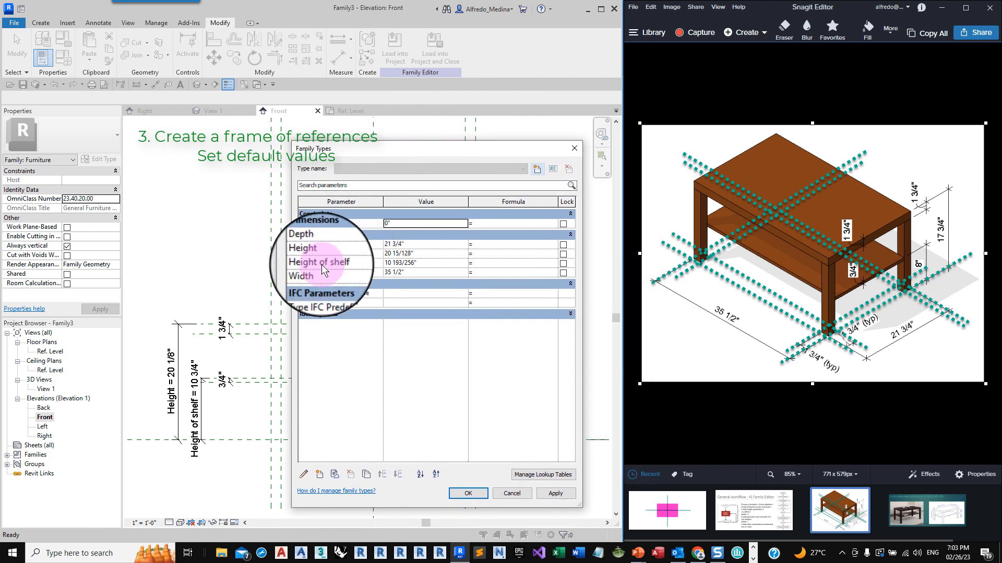
{"action": "left_click", "coordinate": [419, 254]}
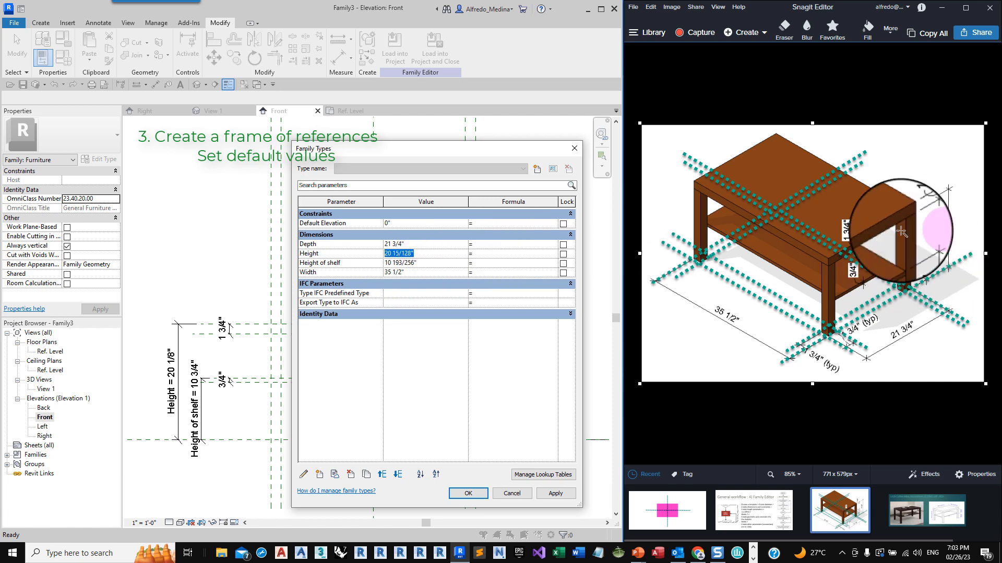
{"action": "type", "text": "17"}
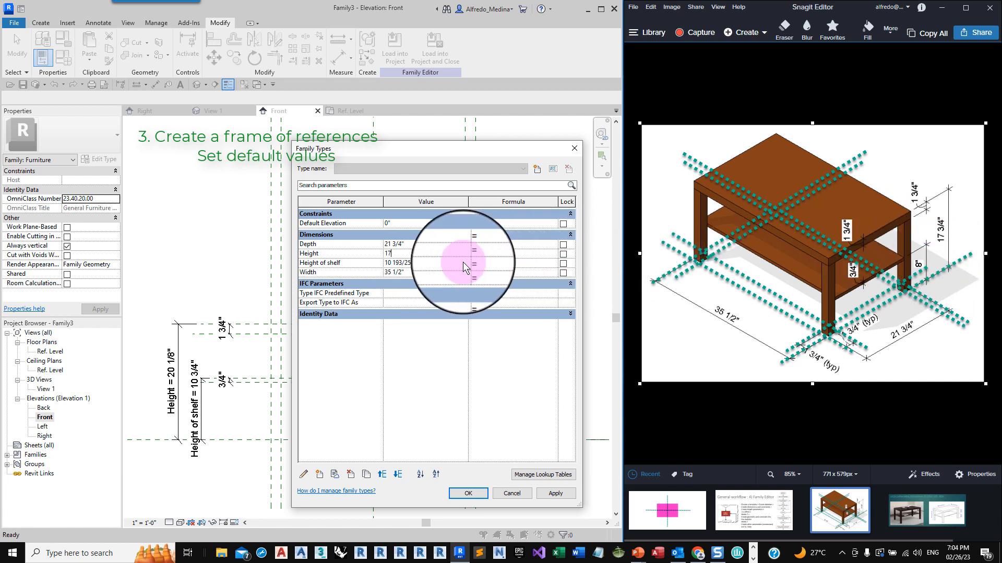
{"action": "type", "text": " 3/4"}
{"action": "key", "text": "Return"}
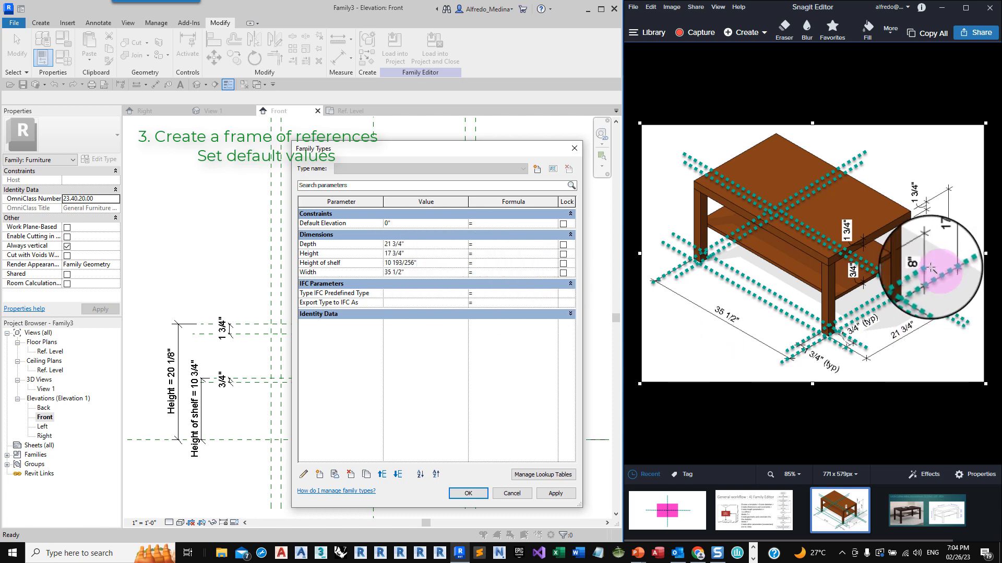
- Set the Height of shelf parameter to 8" and apply the family type values to the model
{"action": "left_click", "coordinate": [412, 263]}
{"action": "type", "text": "8"}
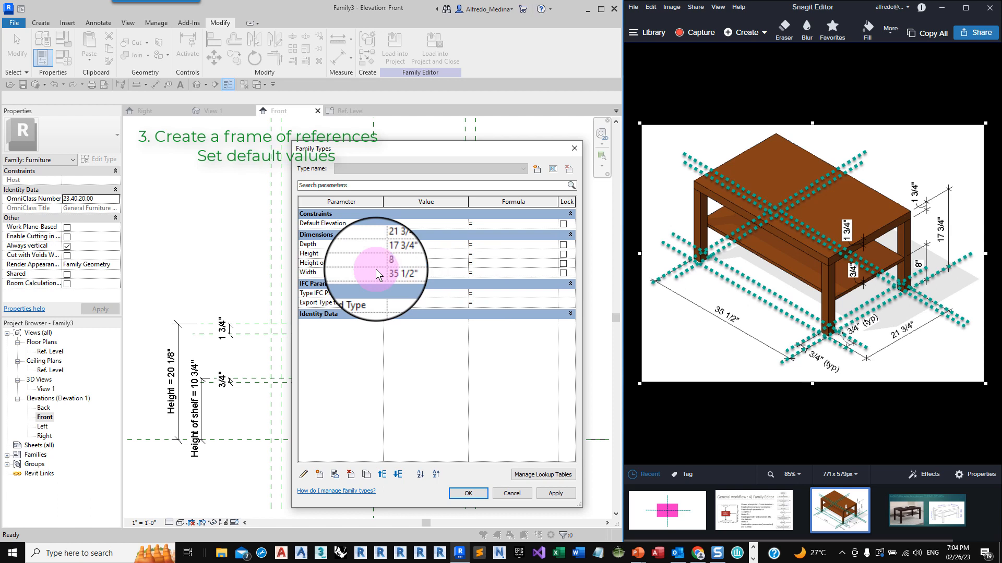
{"action": "left_click", "coordinate": [418, 276]}
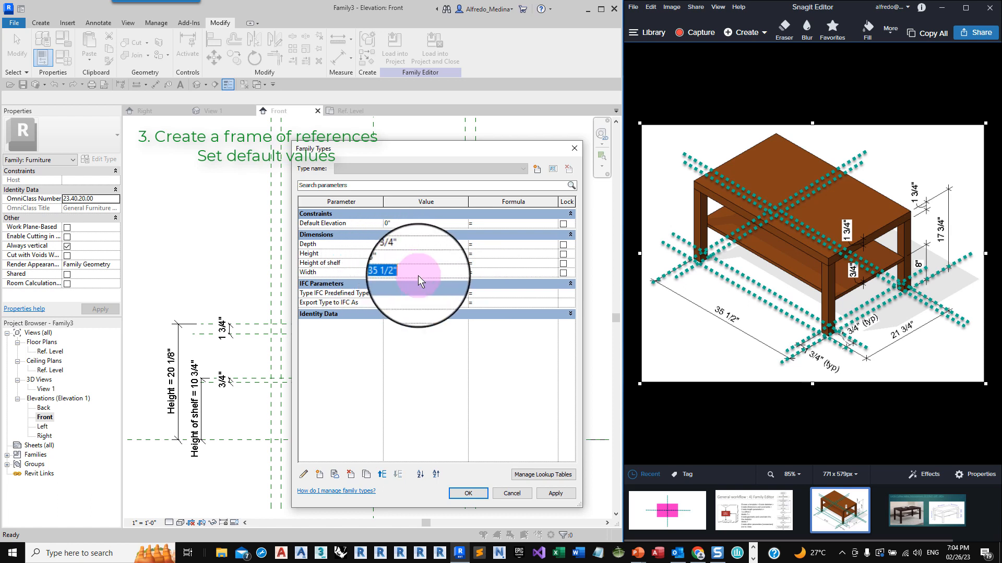
{"action": "left_click", "coordinate": [468, 493]}
{"action": "key", "text": "Escape"}
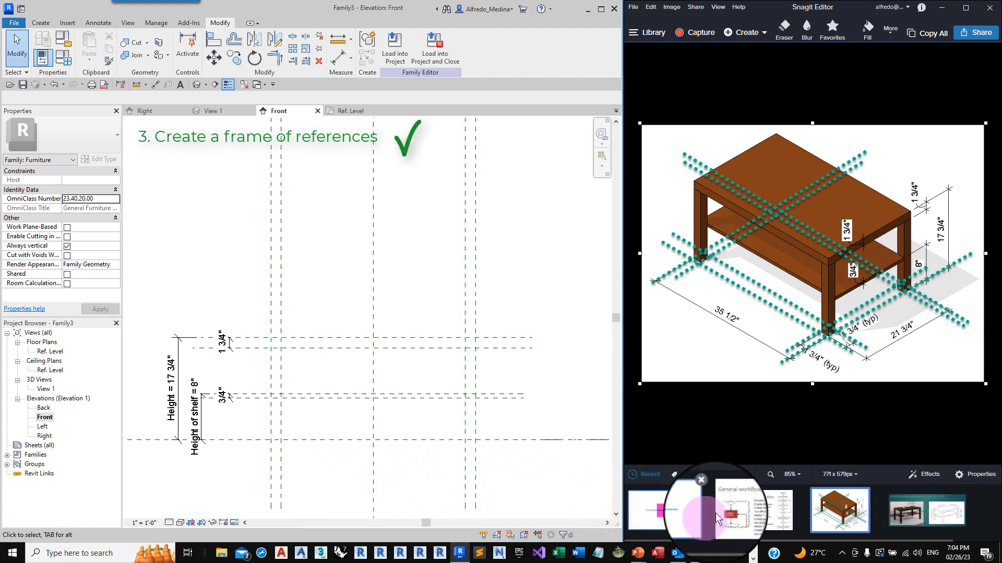
- Switch to Snagit Editor and review the "General workflow : 4) Family Editor" slide in an enlarged window, restoring the split view when finished
{"action": "left_click", "coordinate": [750, 512]}
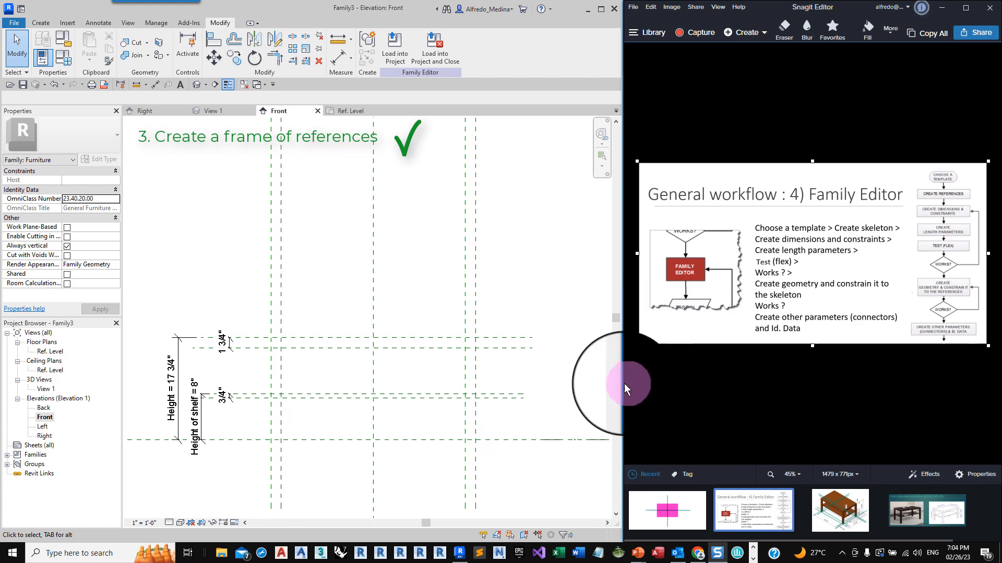
{"action": "left_click_drag", "start_coordinate": [624, 384], "coordinate": [325, 381]}
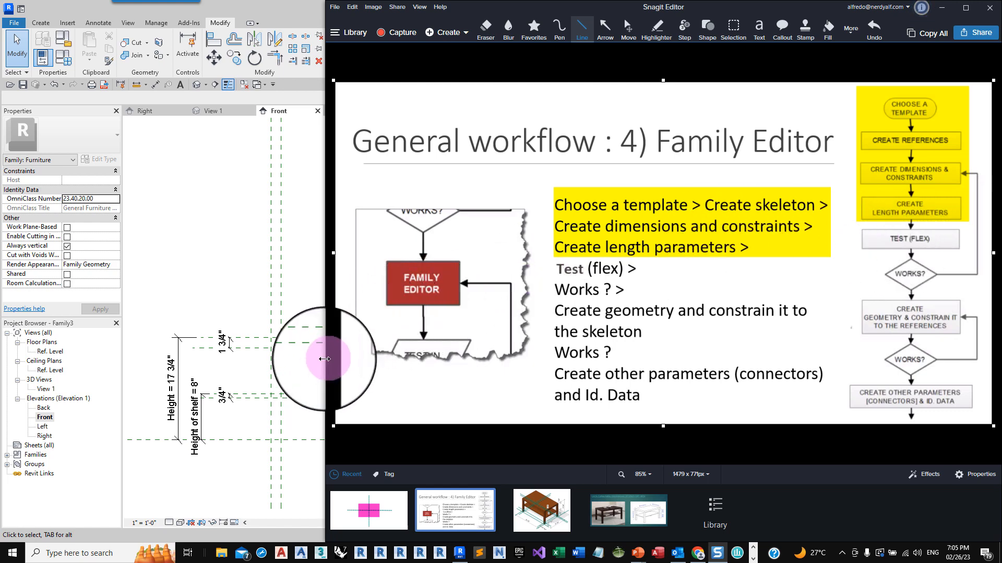
{"action": "left_click_drag", "start_coordinate": [323, 359], "coordinate": [623, 360]}
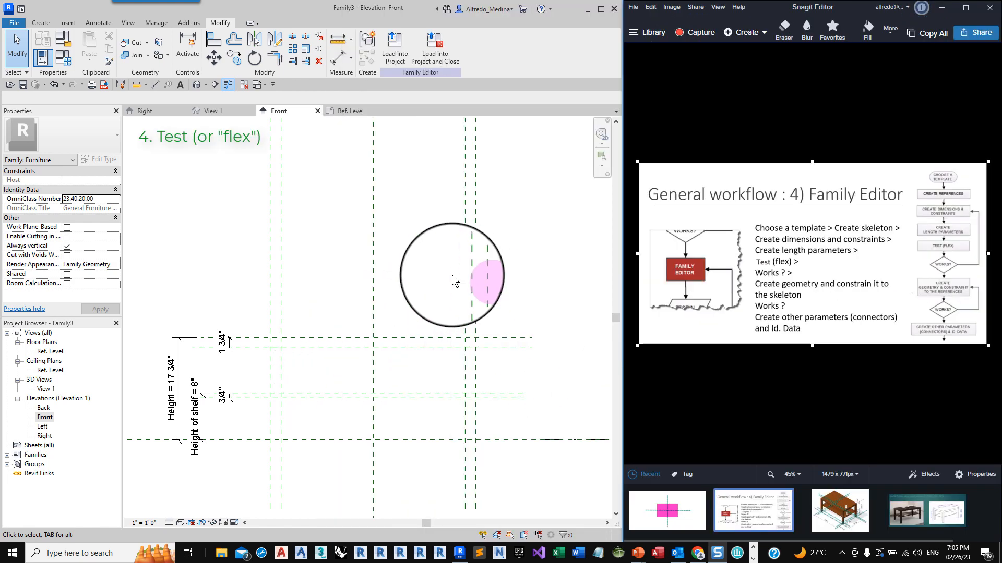
- Flex the table's overall height by setting the Height parameter to 21" in Family Types and applying it
{"action": "left_click", "coordinate": [67, 59]}
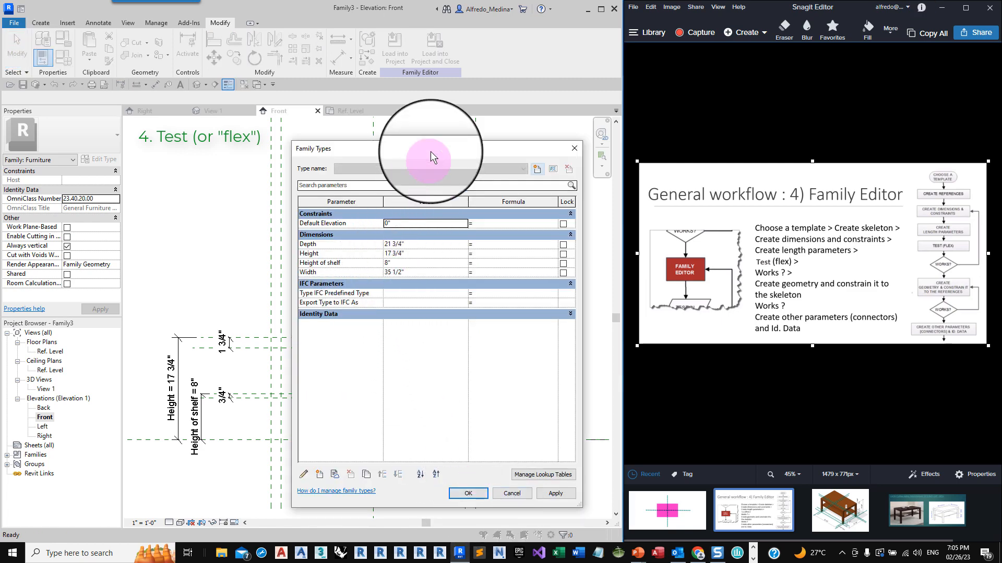
{"action": "left_click_drag", "start_coordinate": [445, 149], "coordinate": [682, 137]}
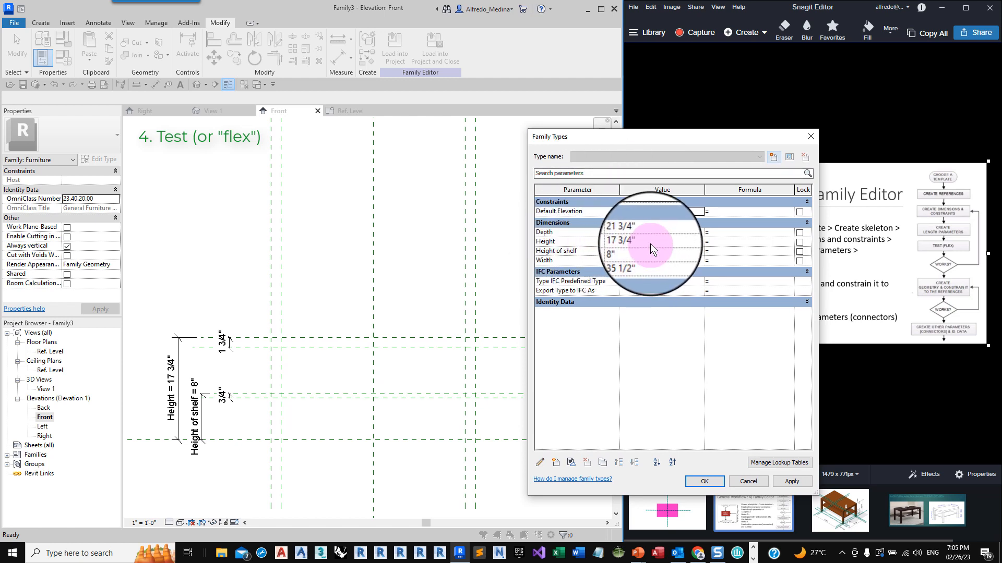
{"action": "left_click", "coordinate": [629, 242]}
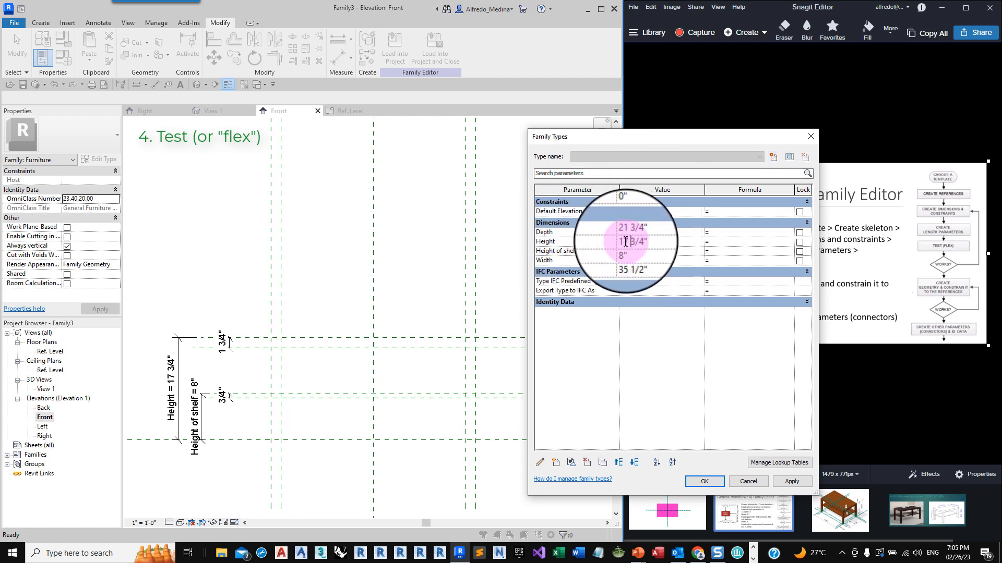
{"action": "left_click_drag", "start_coordinate": [644, 242], "coordinate": [610, 242]}
{"action": "type", "text": "21"}
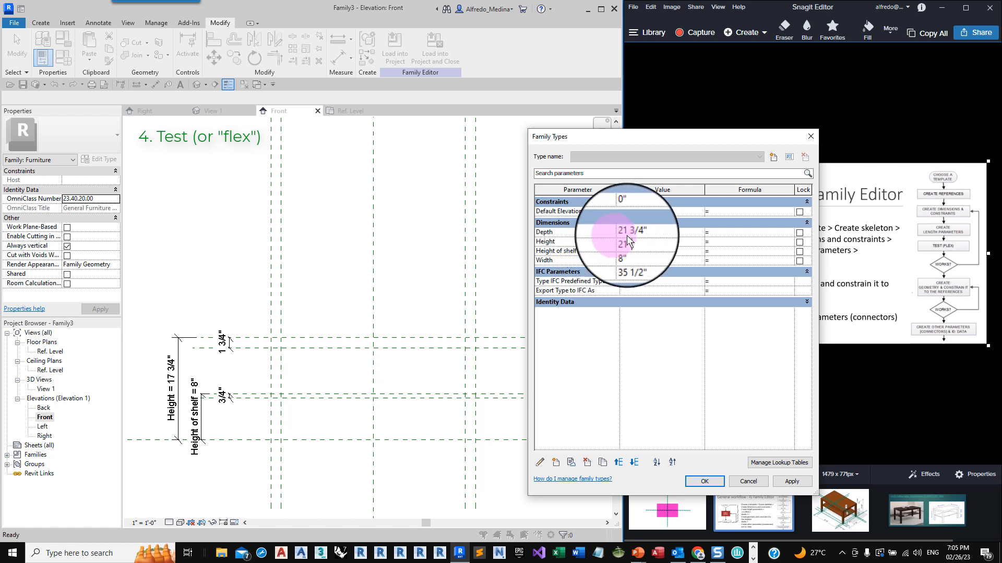
{"action": "left_click_drag", "start_coordinate": [708, 139], "coordinate": [627, 125]}
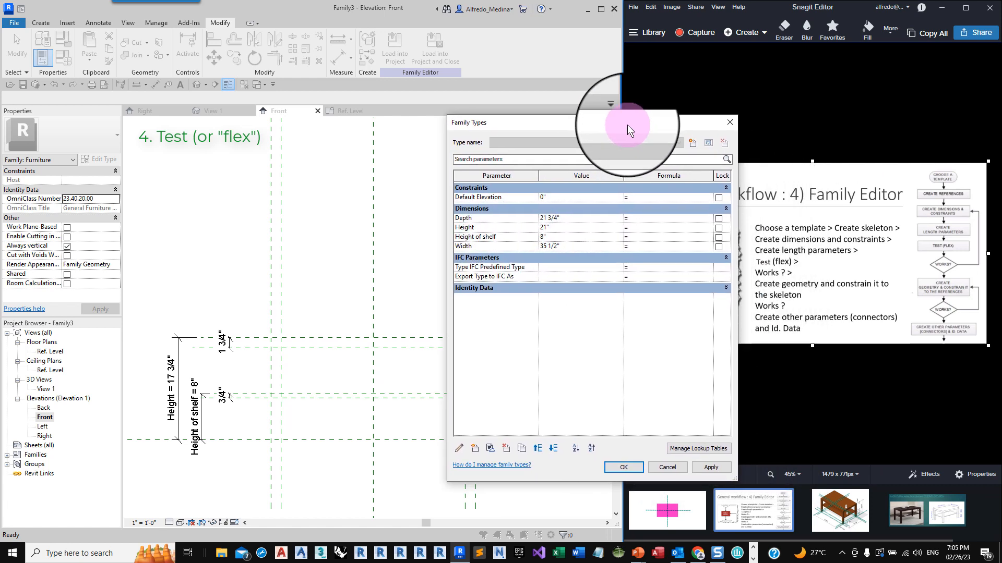
{"action": "left_click", "coordinate": [715, 468]}
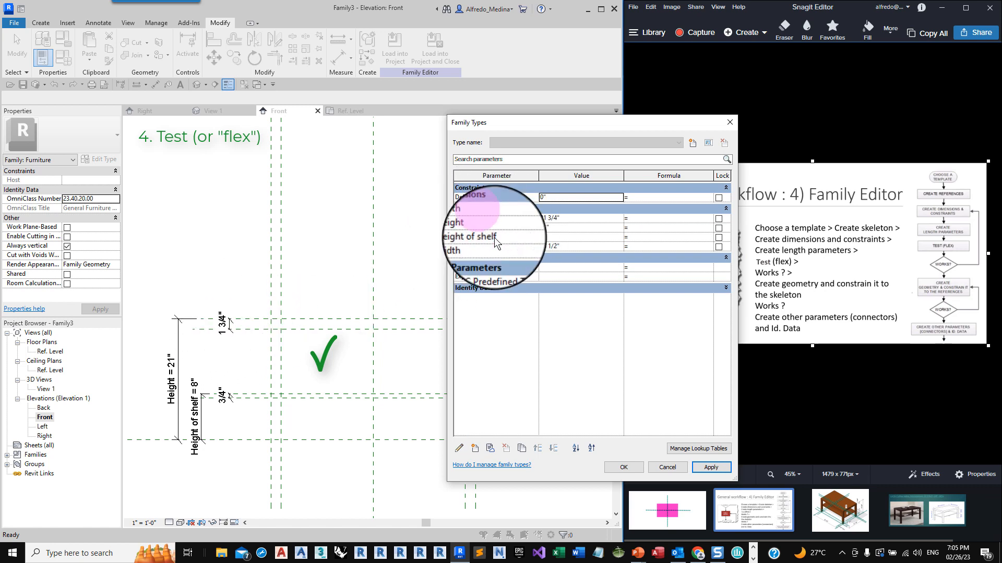
- Flex the Height of shelf parameter to 10", close Family Types and undo the applied height changes
{"action": "left_click", "coordinate": [555, 236]}
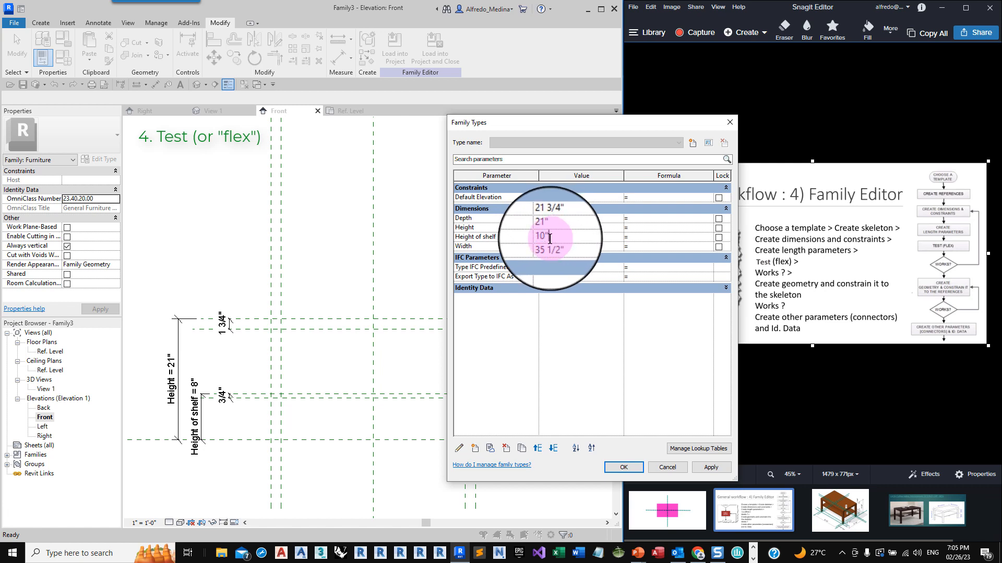
{"action": "left_click", "coordinate": [709, 468]}
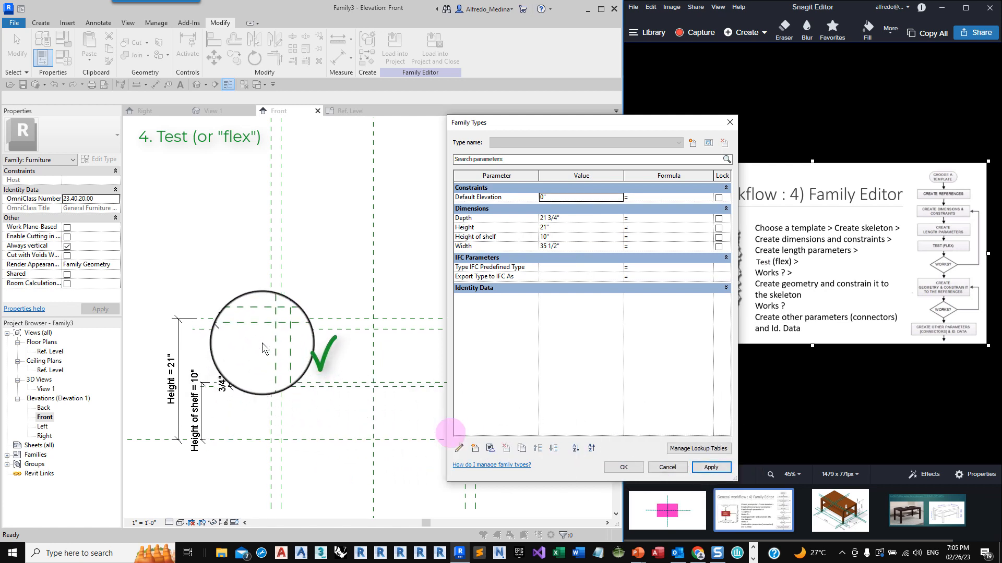
{"action": "left_click", "coordinate": [669, 466]}
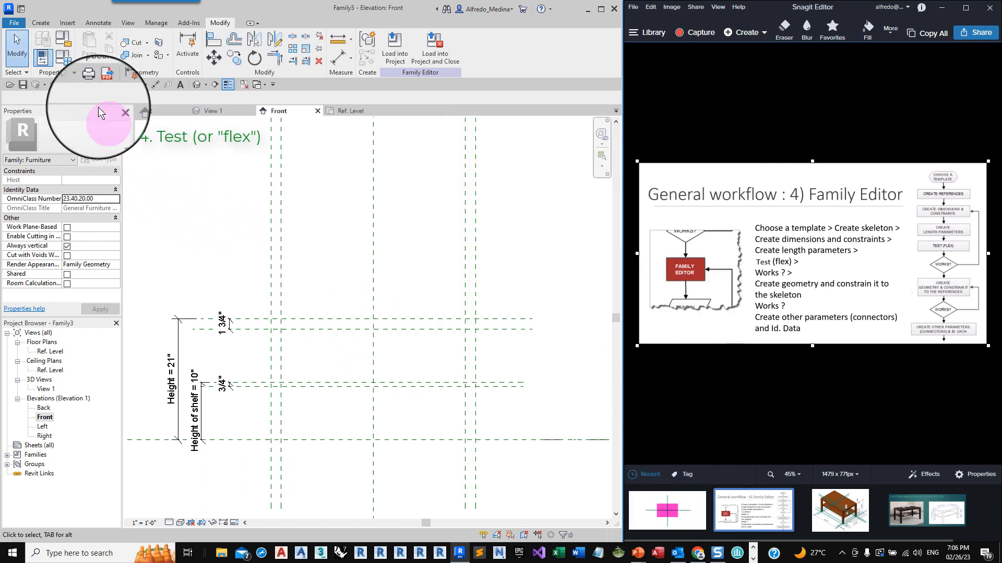
{"action": "left_click", "coordinate": [54, 84]}
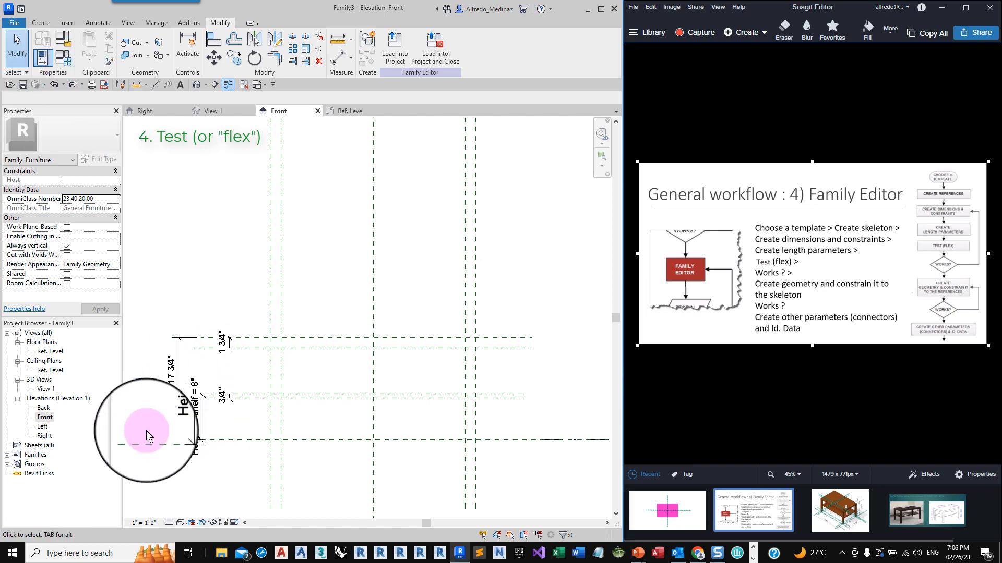
- Open the Ref. Level floor plan with the reference plane frame in view
{"action": "scroll", "coordinate": [147, 430], "scroll_direction": "up", "scroll_amount": 2}
{"action": "double_click", "coordinate": [50, 350]}
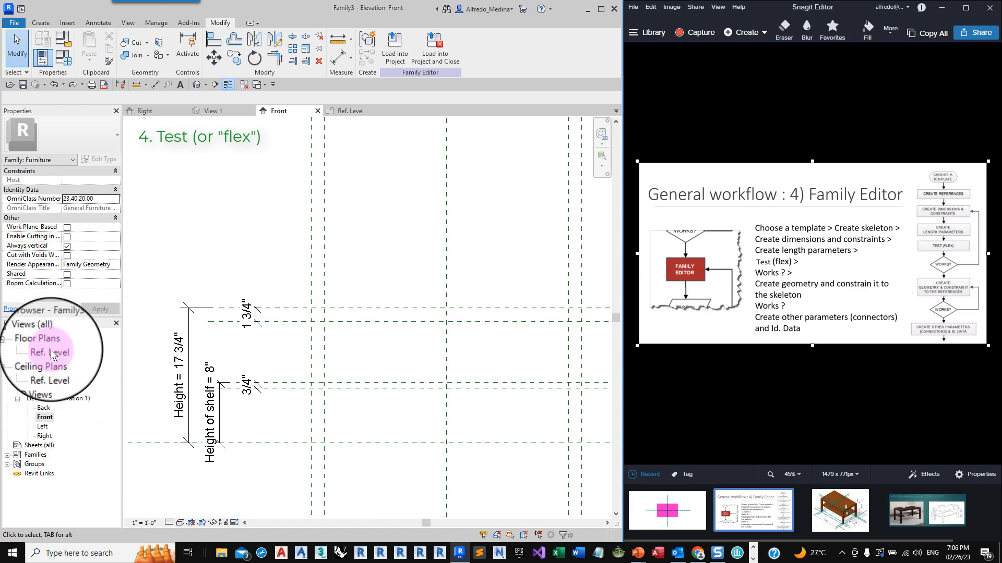
{"action": "scroll", "coordinate": [250, 356], "scroll_direction": "down", "scroll_amount": 1}
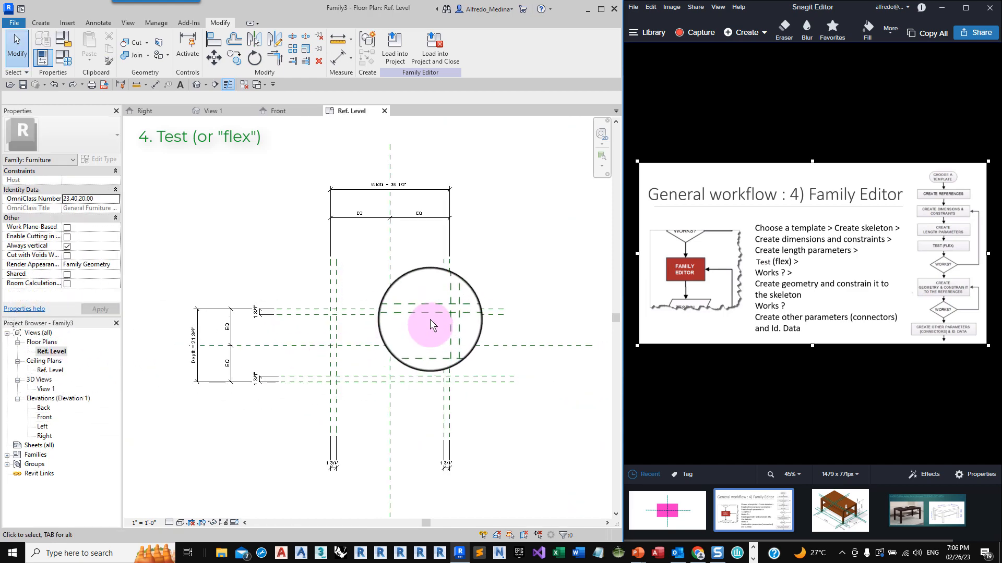
{"action": "scroll", "coordinate": [421, 311], "scroll_direction": "up", "scroll_amount": 1}
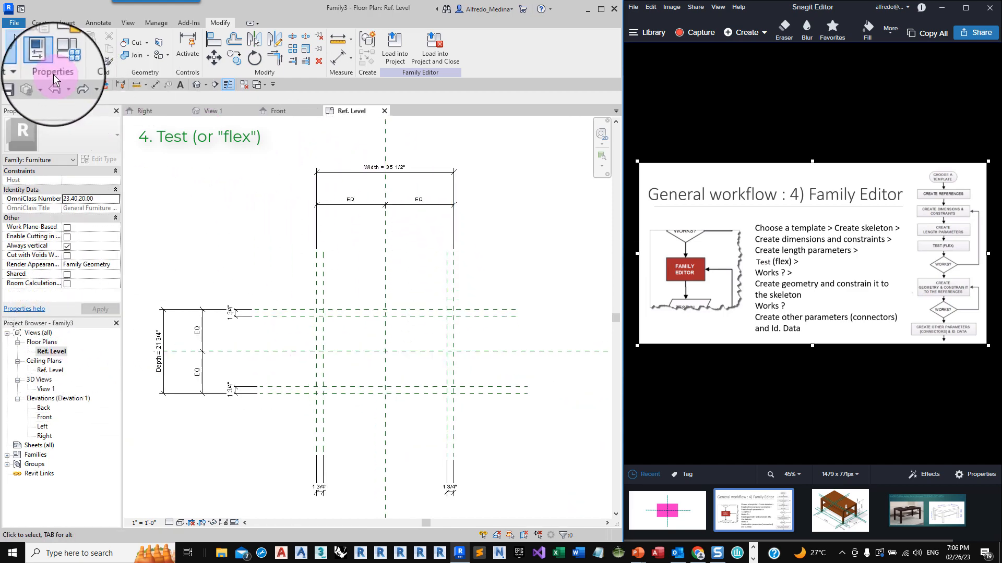
- Flex the table's width by setting the Width parameter to 40" in Family Types and applying it
{"action": "left_click", "coordinate": [61, 61]}
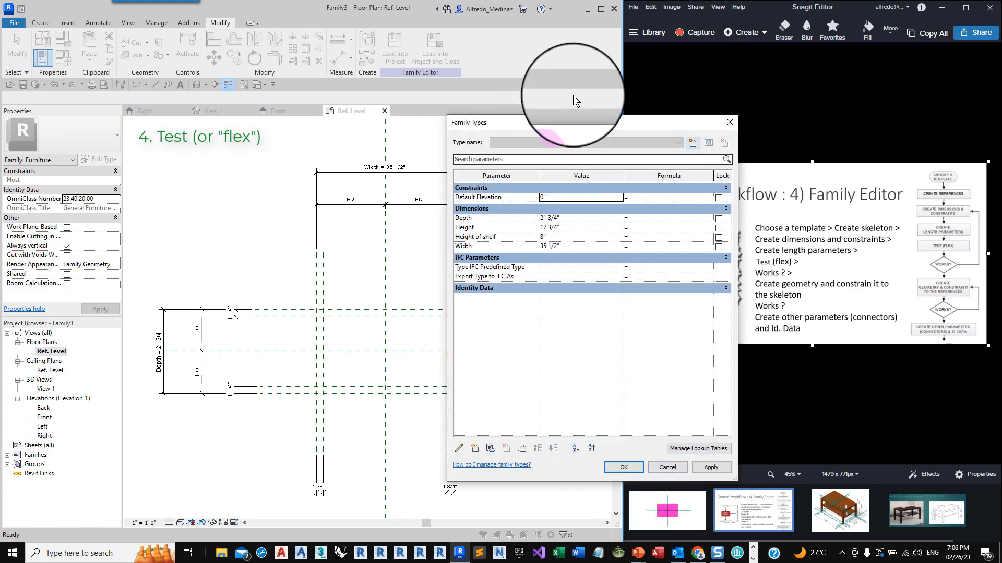
{"action": "left_click_drag", "start_coordinate": [601, 121], "coordinate": [639, 168]}
{"action": "left_click", "coordinate": [614, 296]}
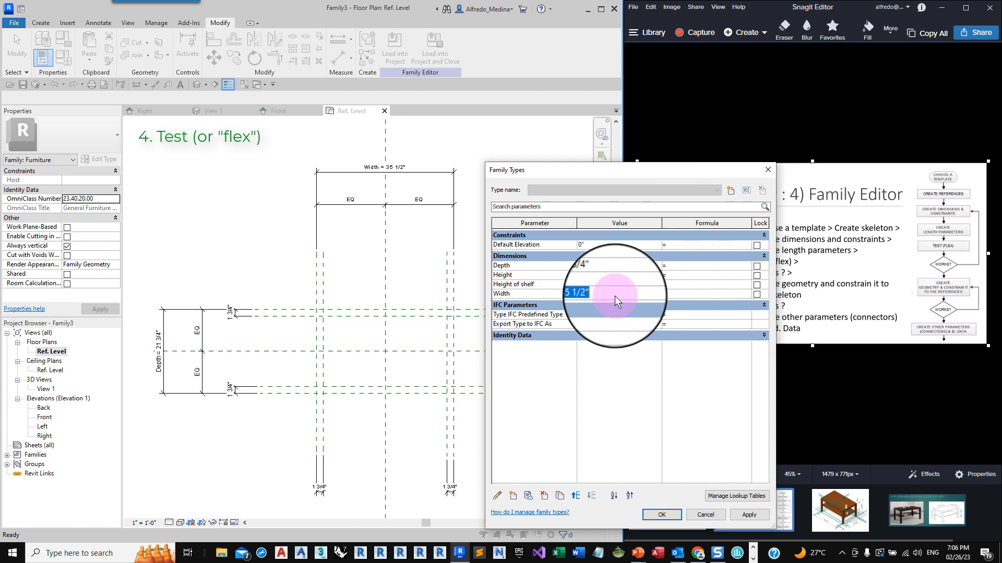
{"action": "type", "text": "40\""}
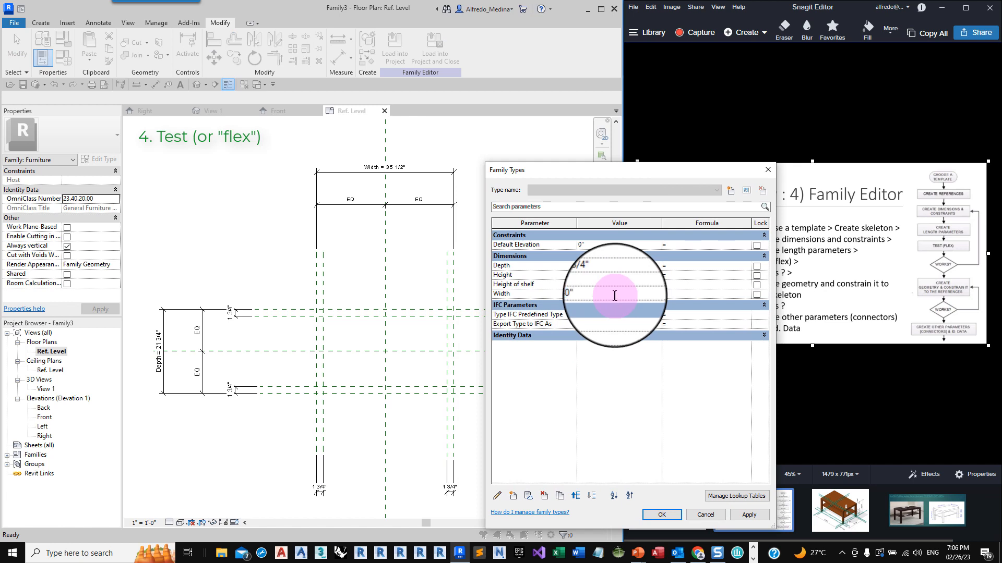
{"action": "left_click", "coordinate": [749, 515]}
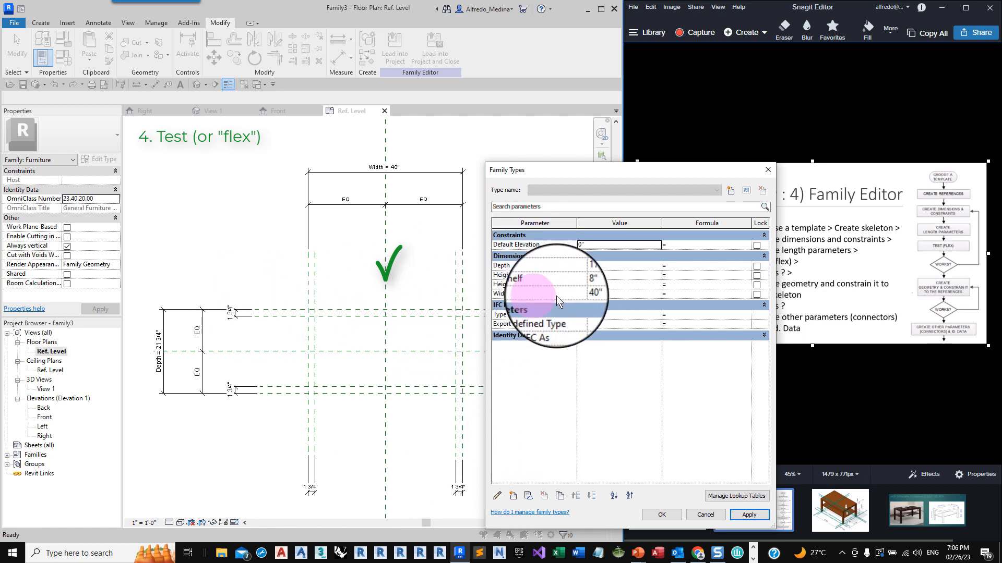
- Flex the table's depth by setting the Depth parameter to 24" and applying it
{"action": "left_click", "coordinate": [612, 264]}
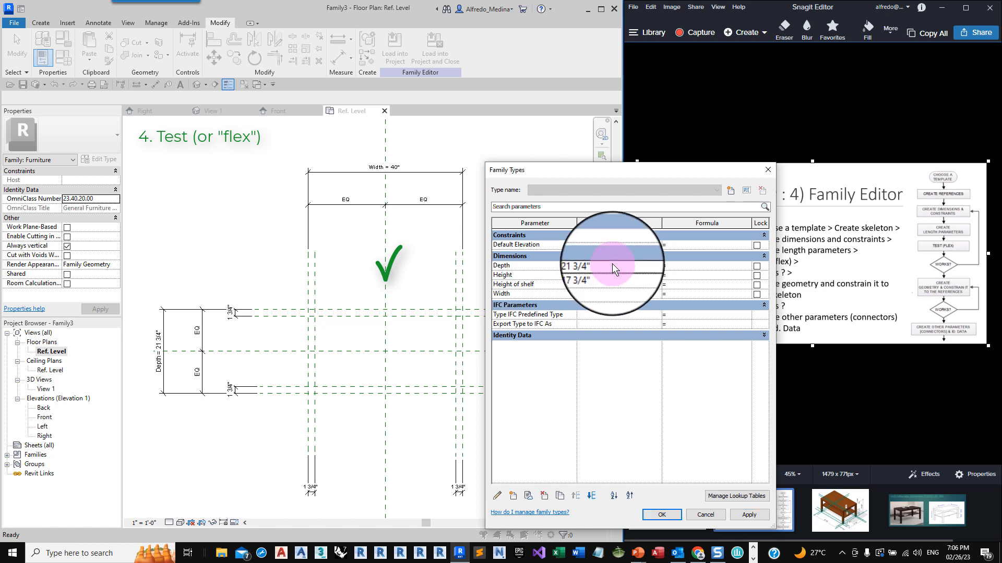
{"action": "left_click", "coordinate": [612, 264]}
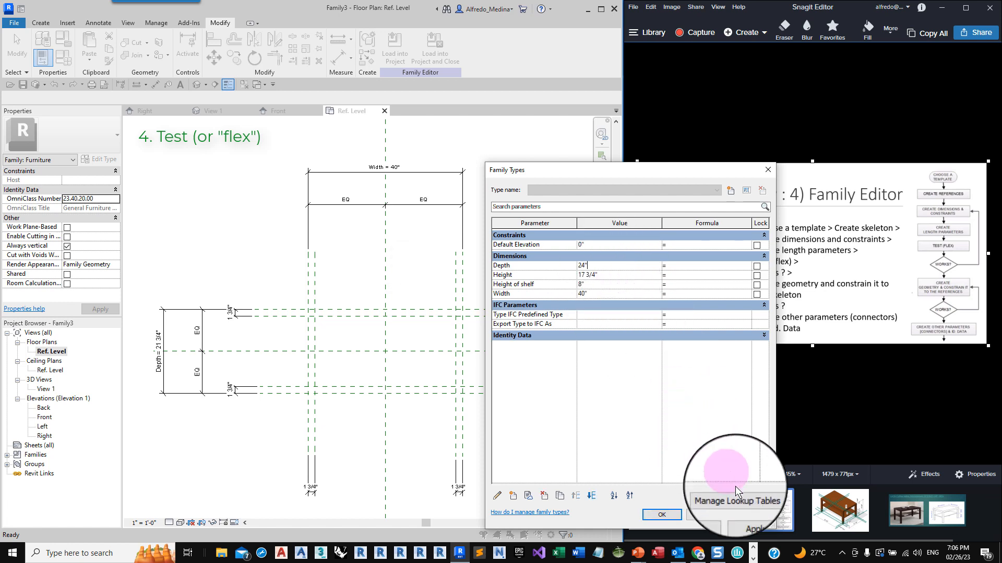
{"action": "left_click", "coordinate": [749, 516]}
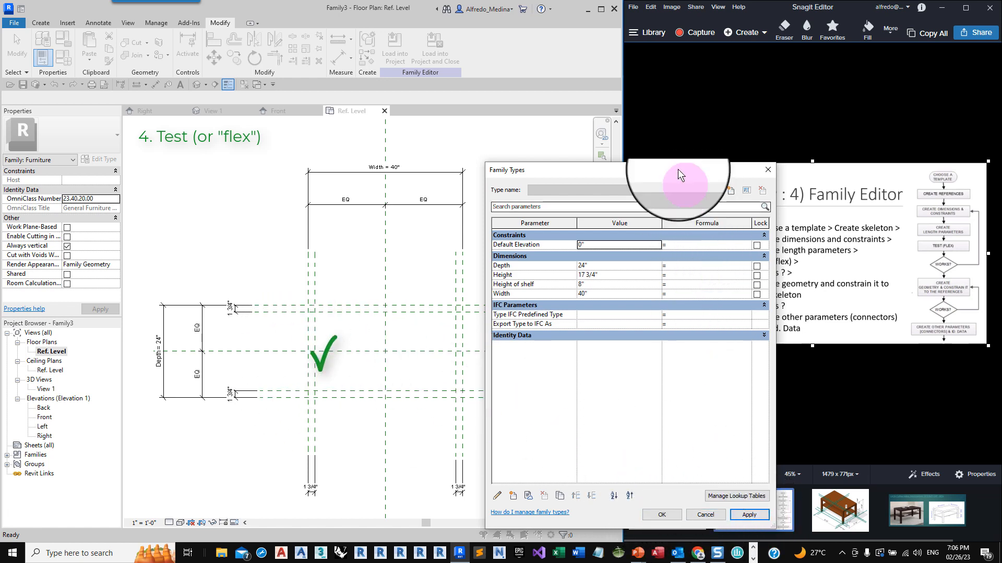
- Bring up the dimensioned coffee table image in Snagit Editor, and set Depth to 21 3/4" and Width to 35 1/2" in Revit's Family Types
{"action": "left_click_drag", "start_coordinate": [678, 170], "coordinate": [506, 111]}
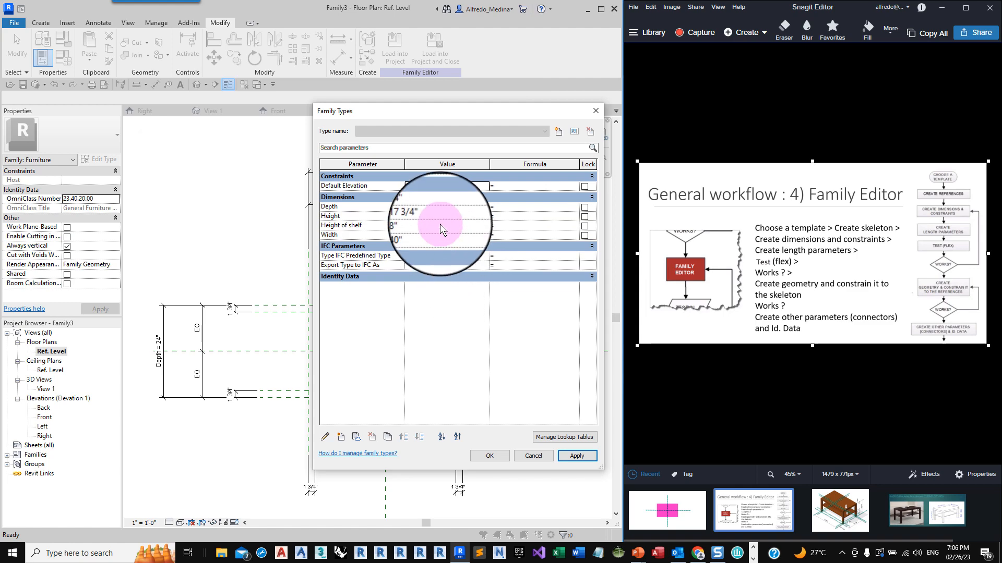
{"action": "left_click", "coordinate": [825, 498]}
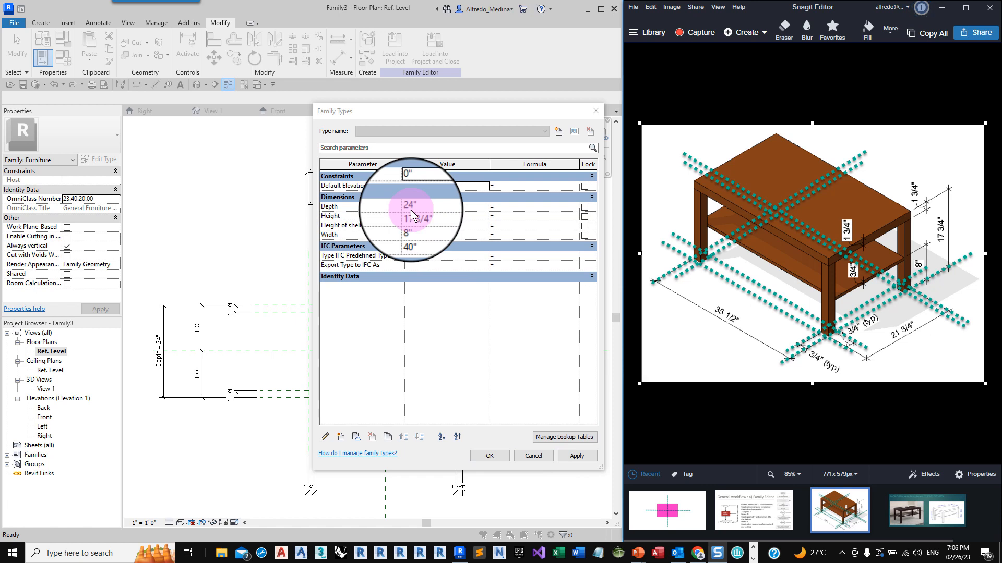
{"action": "left_click", "coordinate": [428, 207]}
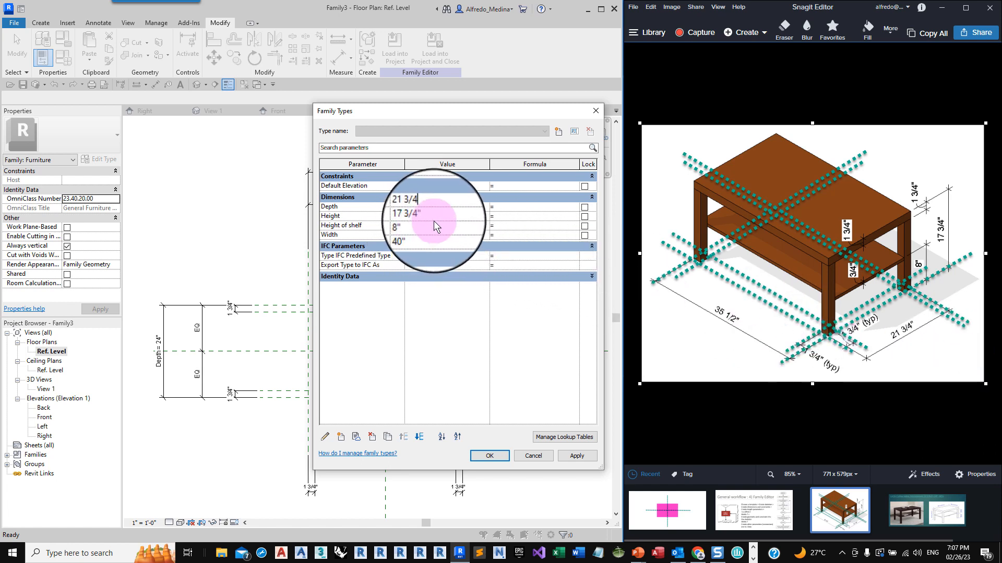
{"action": "left_click", "coordinate": [430, 235]}
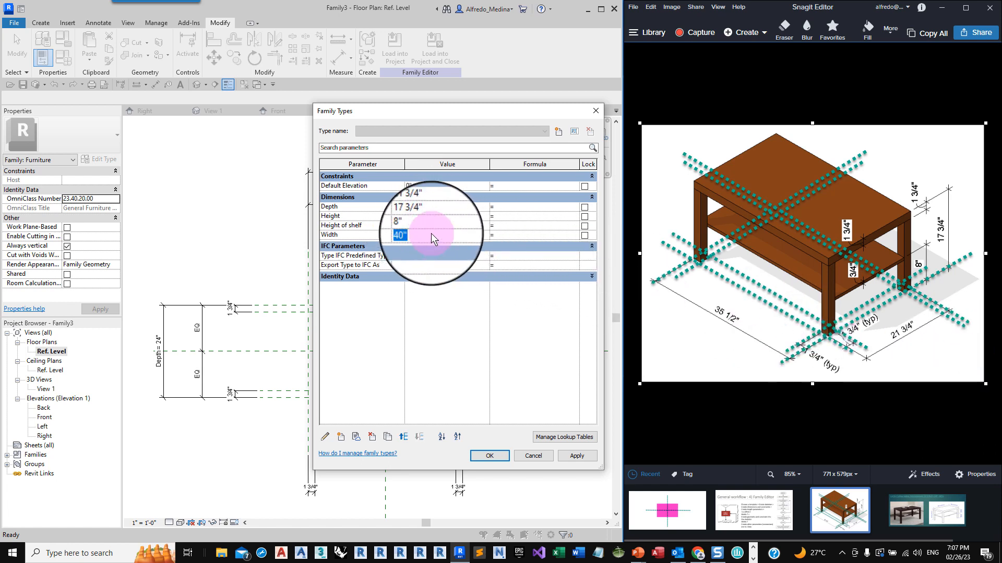
{"action": "type", "text": "35 1/2"}
- Check the Height of shelf, Width and Depth parameter rows and accept the family type values
{"action": "left_click", "coordinate": [432, 225]}
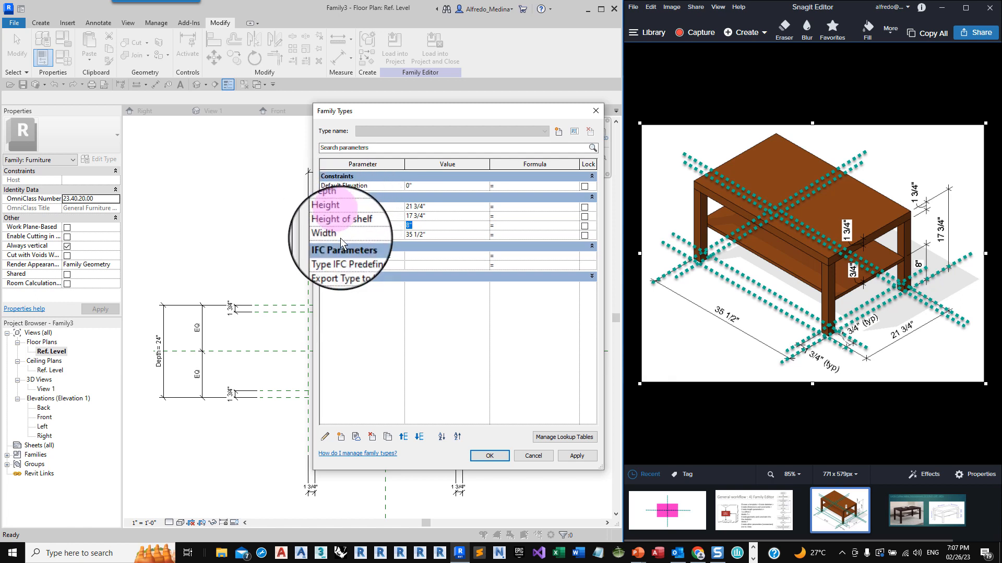
{"action": "left_click", "coordinate": [333, 233]}
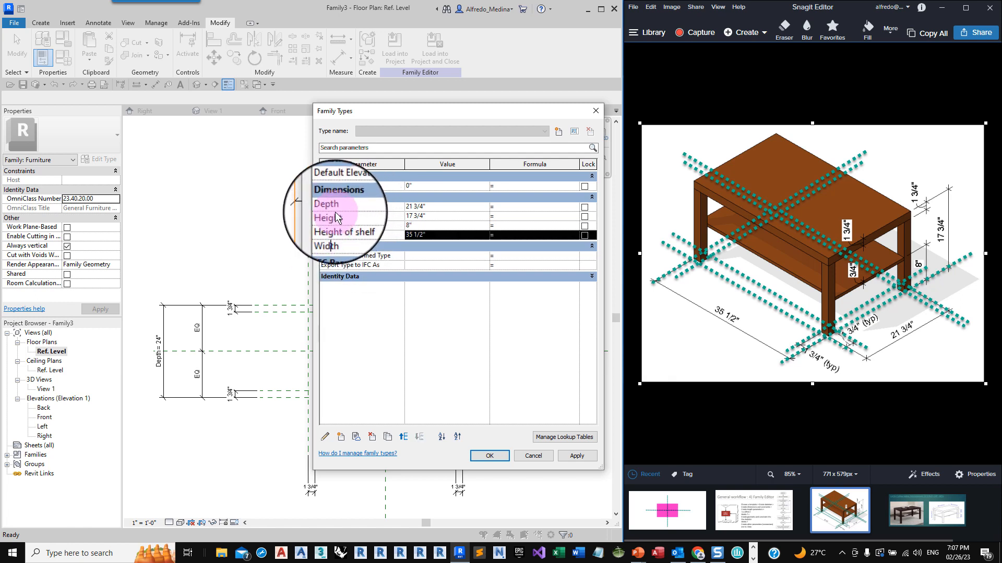
{"action": "left_click", "coordinate": [332, 206]}
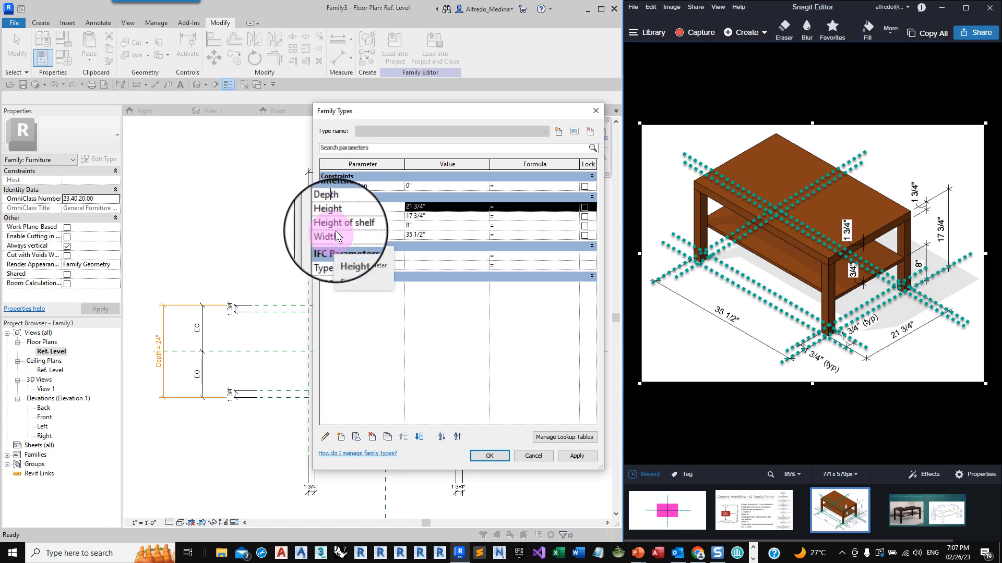
{"action": "left_click", "coordinate": [338, 233]}
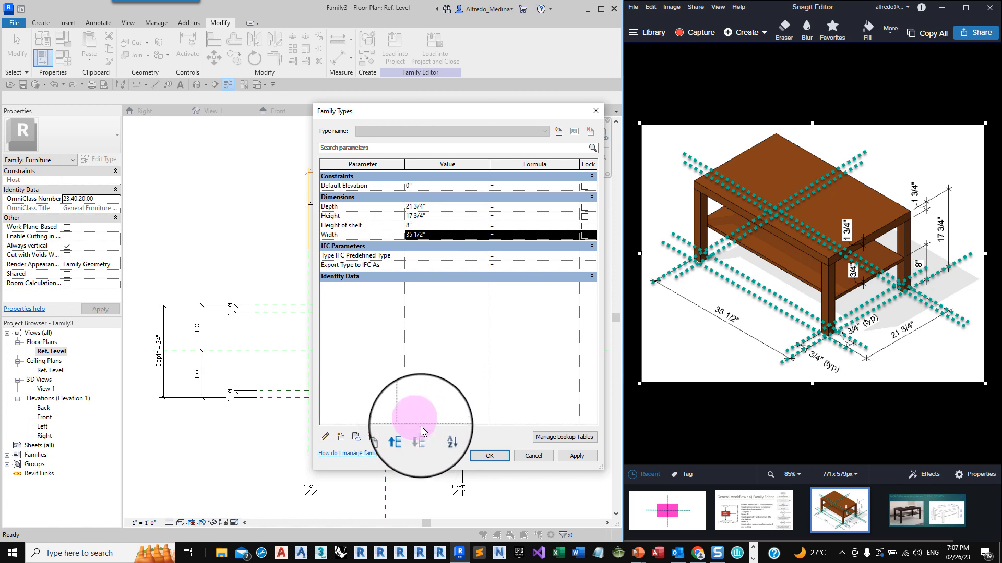
{"action": "left_click", "coordinate": [480, 458]}
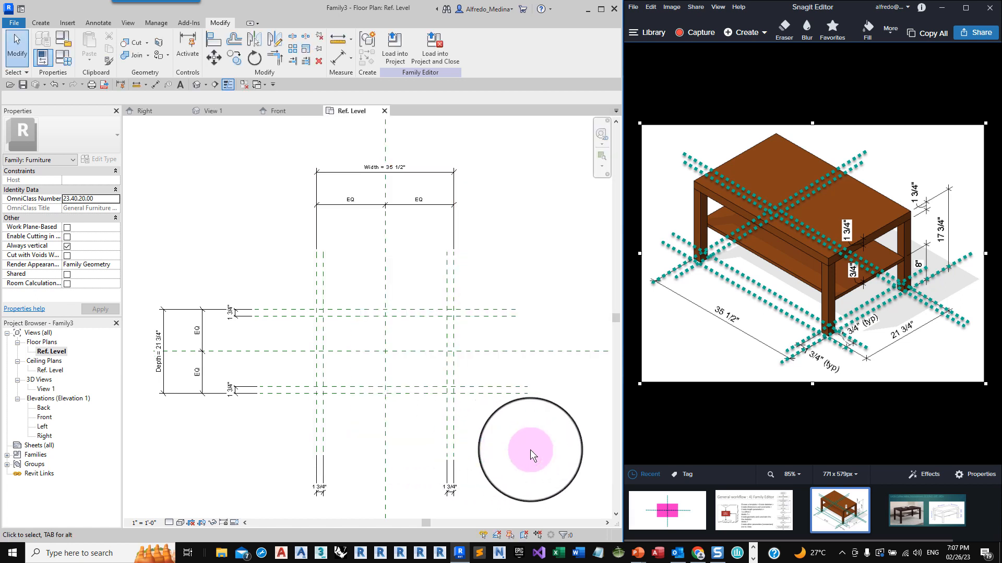
- Switch to Snagit Editor and review the "General workflow : 4) Family Editor" slide in an enlarged window, restoring the split view when finished
{"action": "left_click", "coordinate": [753, 511]}
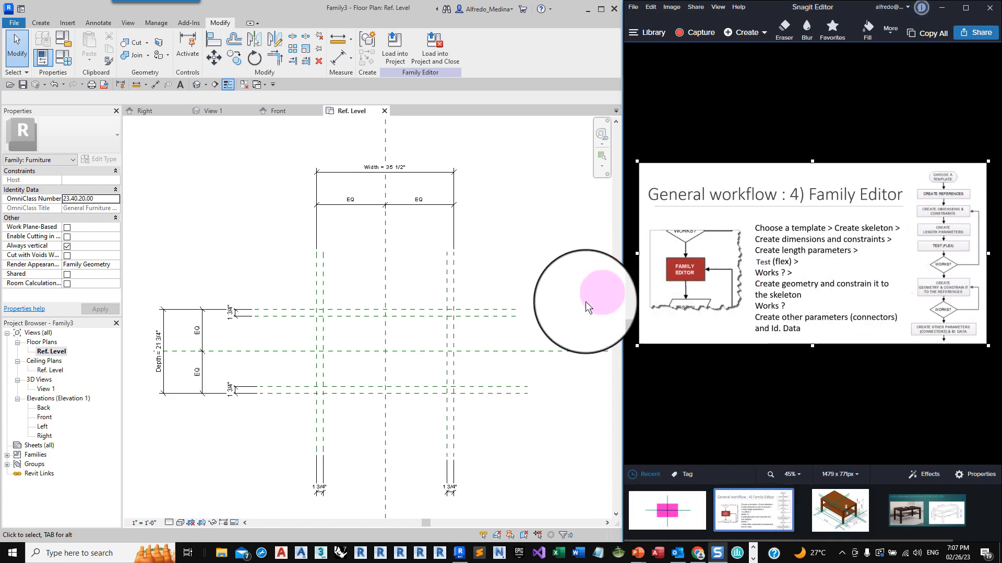
{"action": "left_click_drag", "start_coordinate": [621, 301], "coordinate": [369, 313]}
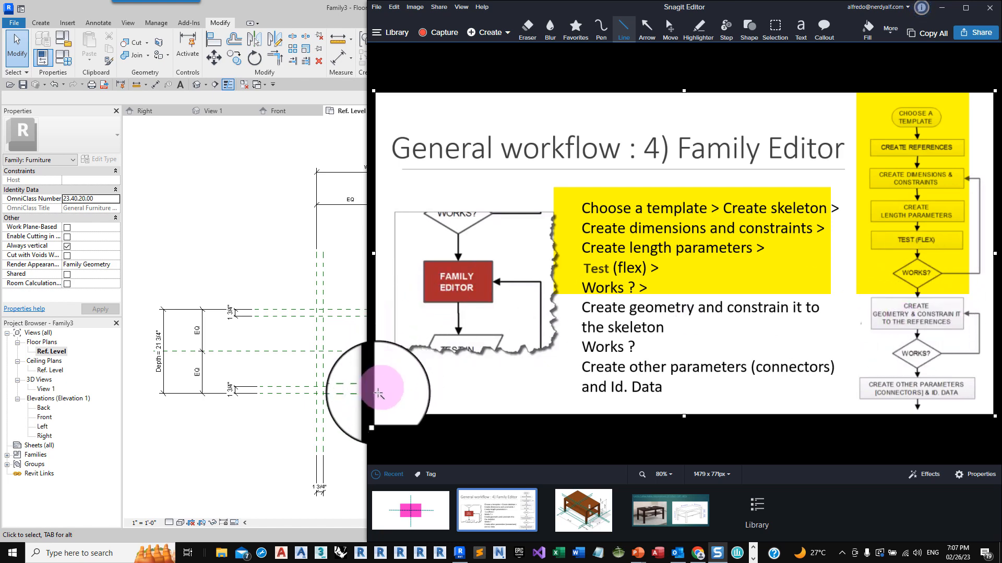
{"action": "left_click_drag", "start_coordinate": [372, 402], "coordinate": [639, 407]}
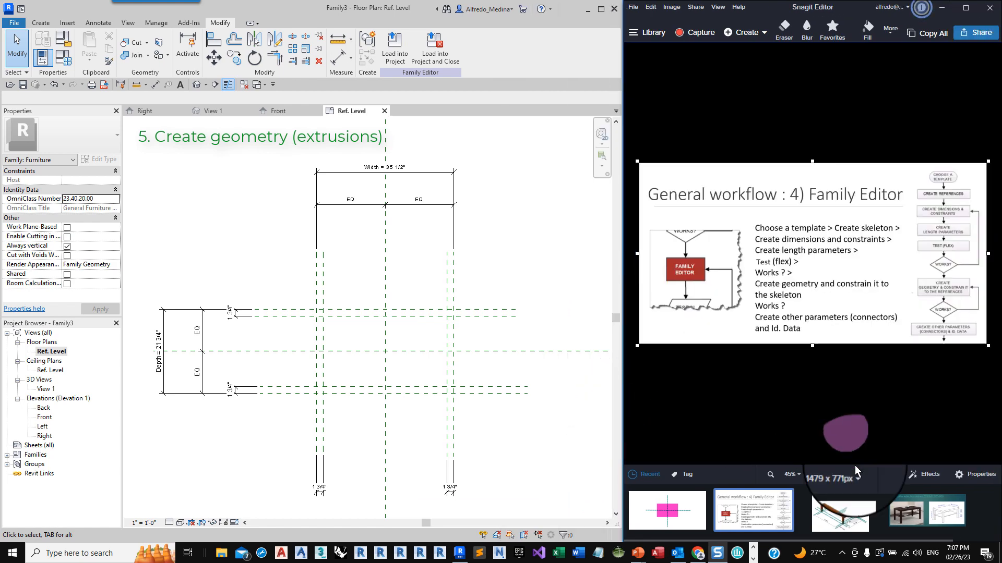
- Bring up the dimensioned table image in Snagit Editor, and in Revit create a 35 1/2" by 21 3/4" rectangular extrusion snapped to the outermost reference planes
{"action": "left_click", "coordinate": [837, 505]}
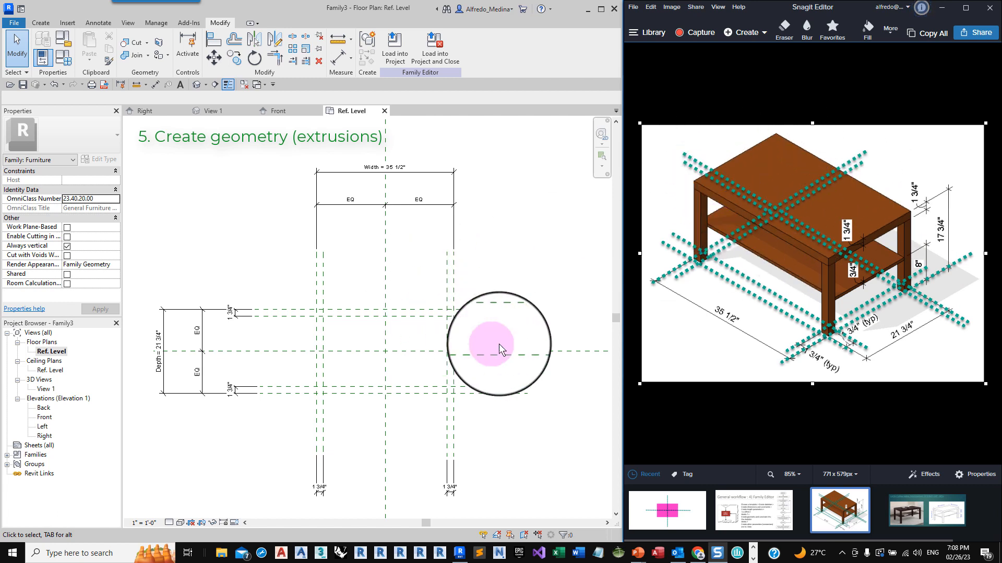
{"action": "scroll", "coordinate": [503, 372], "scroll_direction": "up", "scroll_amount": 2}
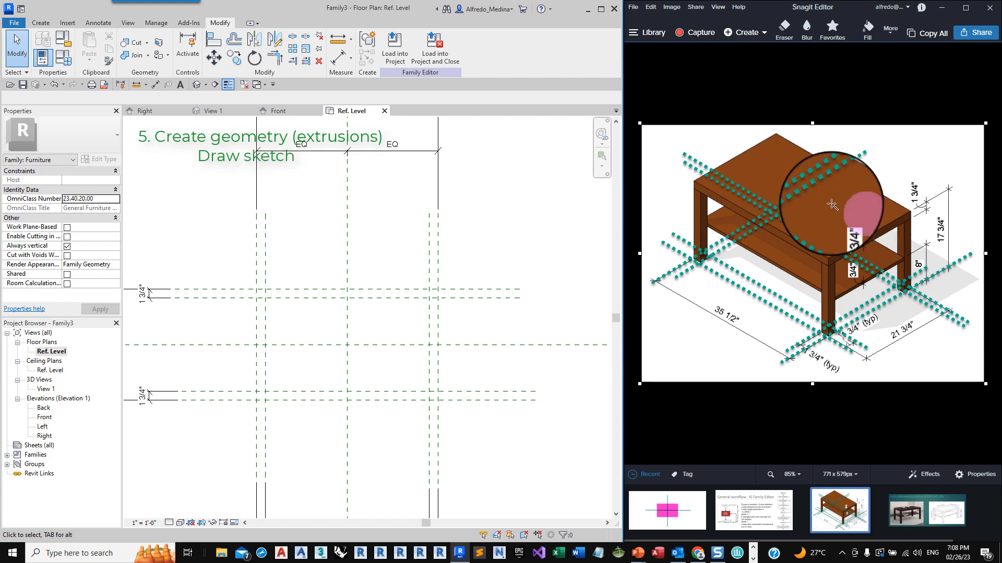
{"action": "left_click", "coordinate": [41, 23]}
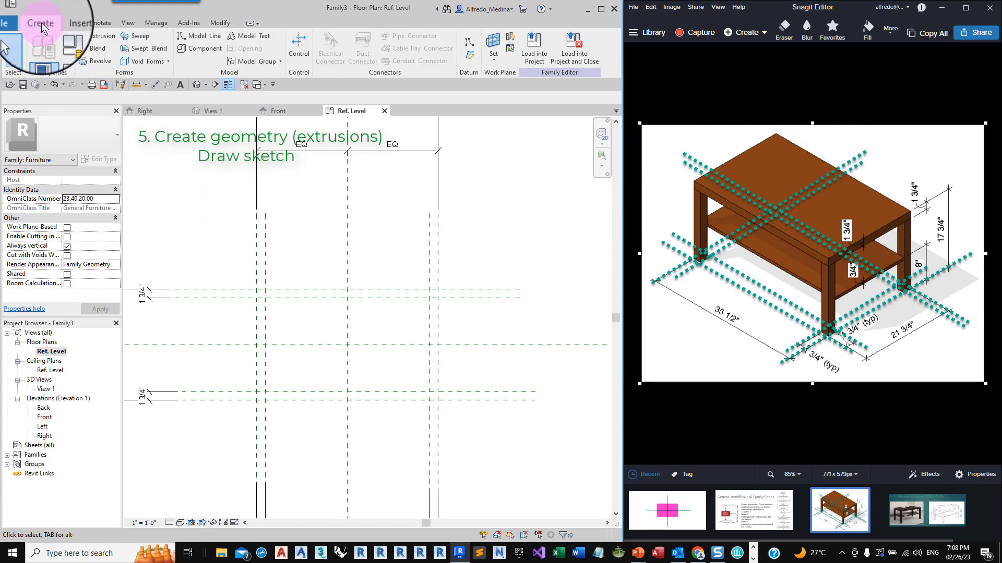
{"action": "left_click", "coordinate": [97, 35]}
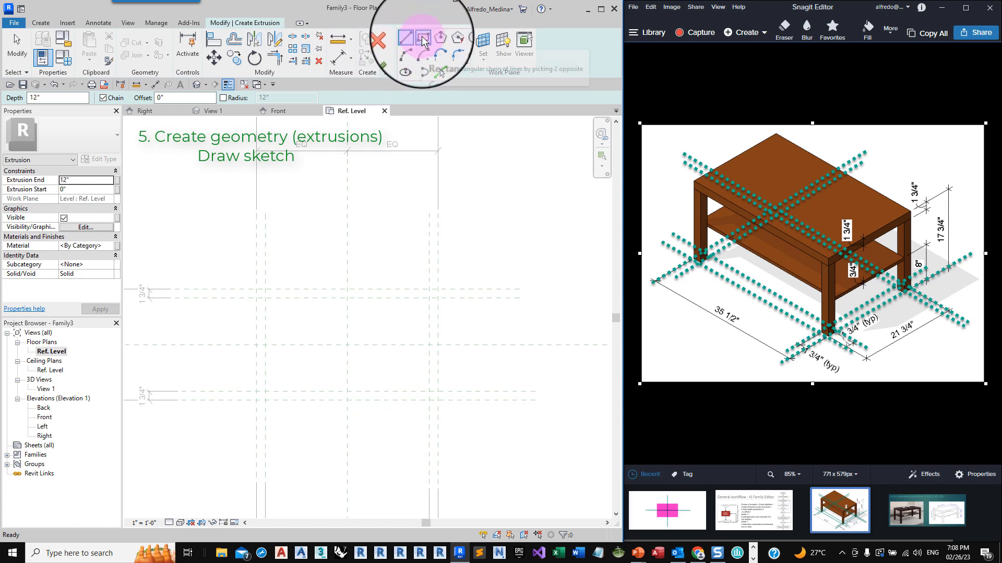
{"action": "left_click", "coordinate": [423, 39]}
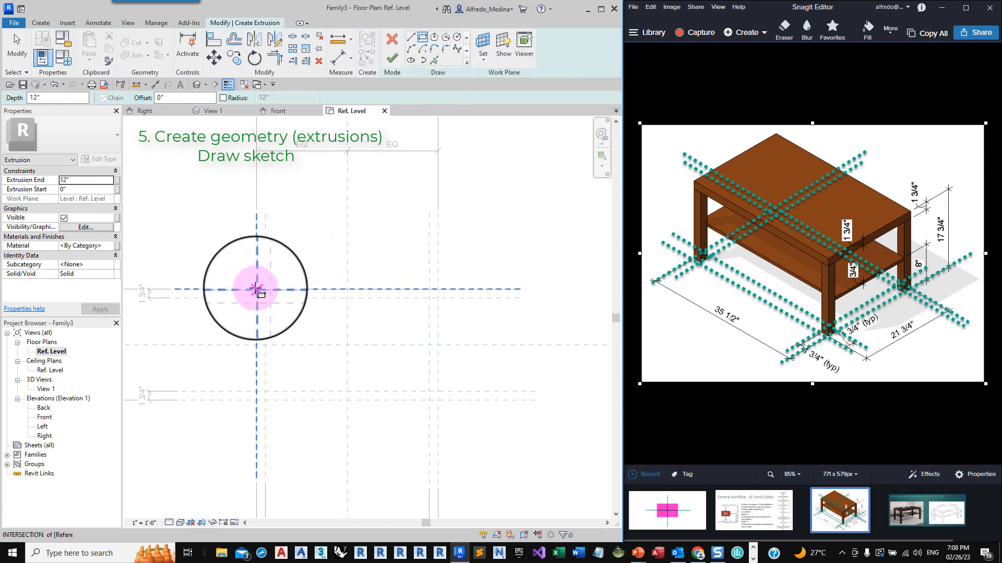
{"action": "left_click", "coordinate": [256, 289]}
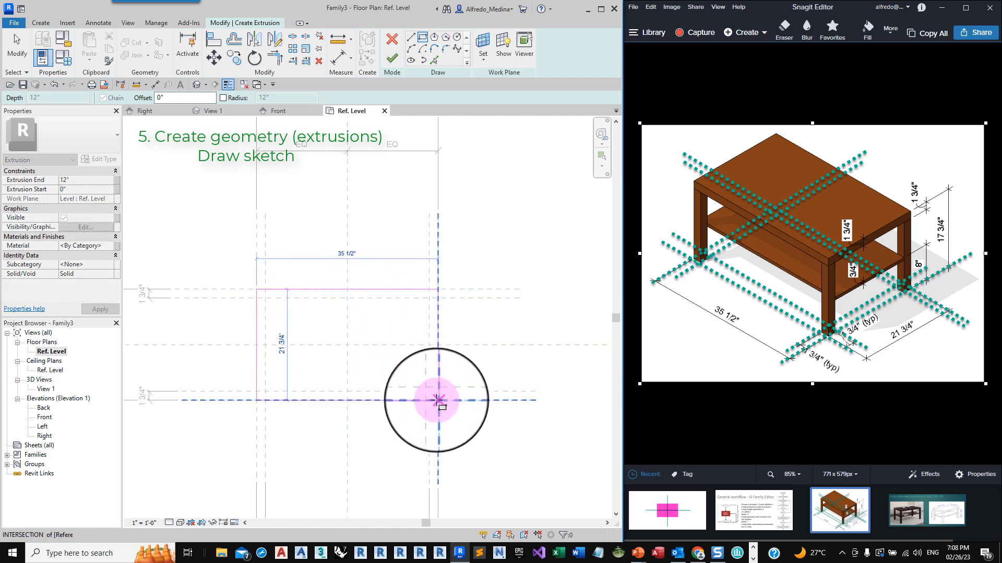
{"action": "left_click", "coordinate": [437, 400]}
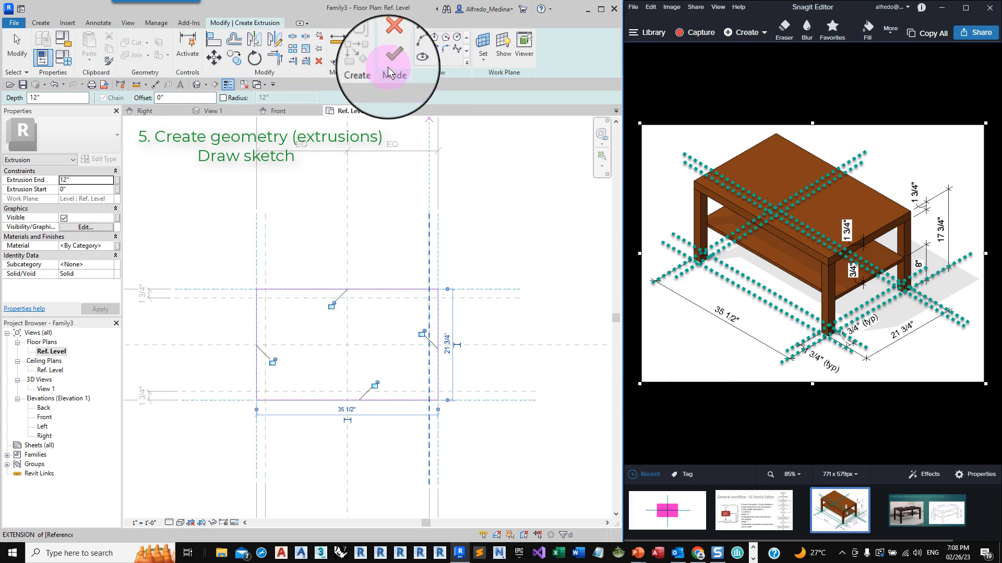
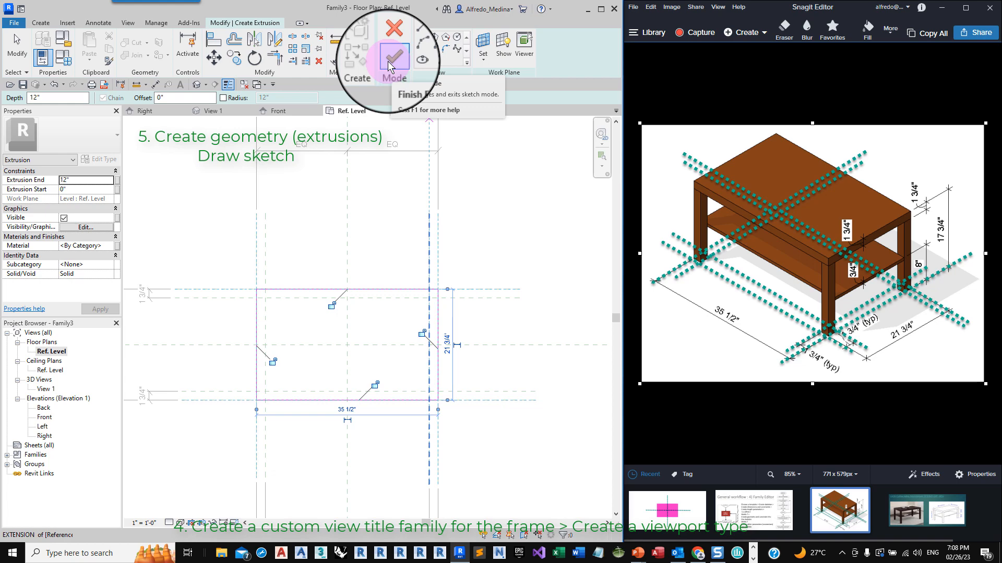
{"action": "left_click", "coordinate": [387, 61]}
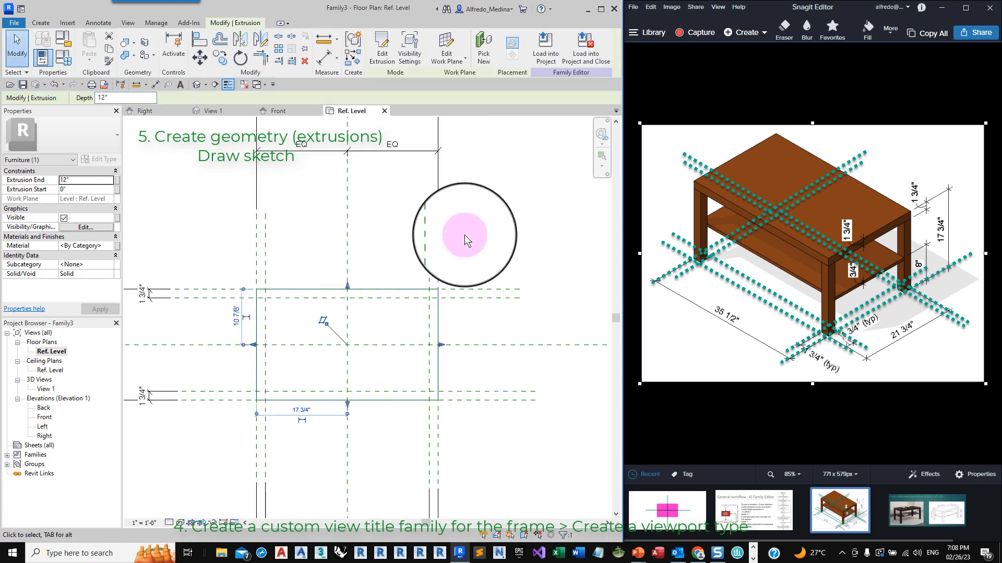
{"action": "left_click", "coordinate": [516, 267]}
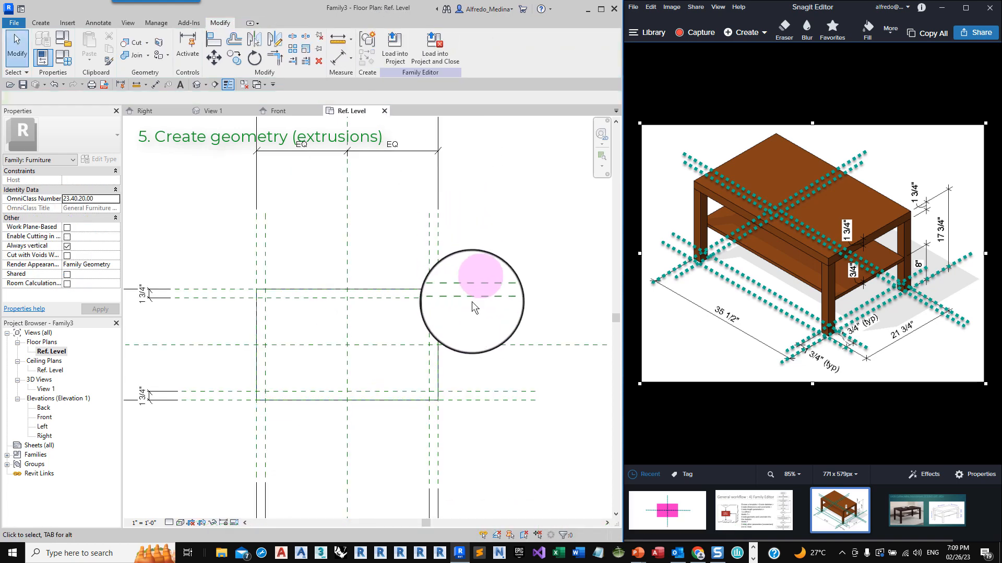
- Open the Front elevation and check the new extrusion's height against the tabletop and shelf reference planes
{"action": "double_click", "coordinate": [45, 417]}
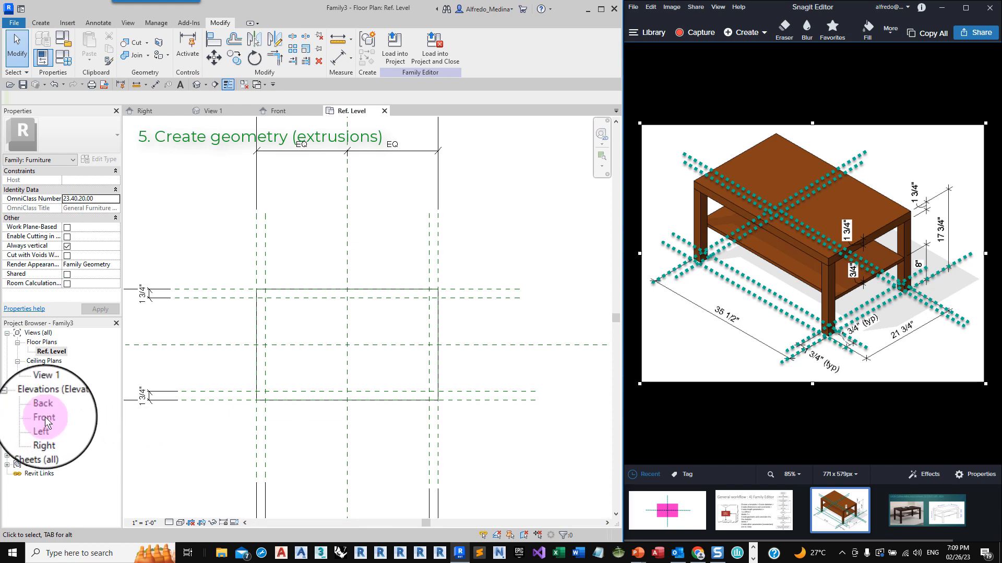
{"action": "scroll", "coordinate": [249, 417], "scroll_direction": "down", "scroll_amount": 1}
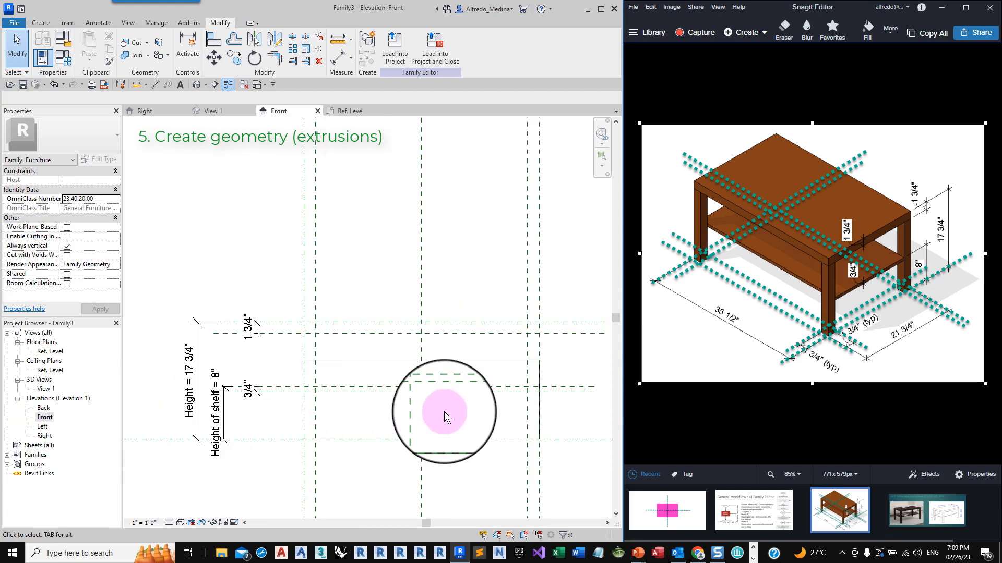
{"action": "scroll", "coordinate": [443, 412], "scroll_direction": "up", "scroll_amount": 1}
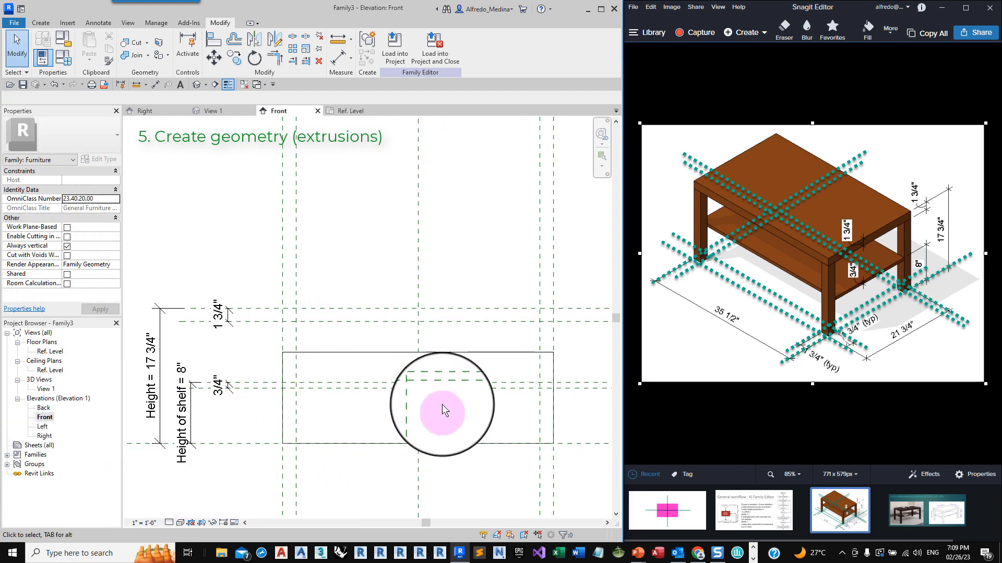
{"action": "left_click", "coordinate": [431, 353]}
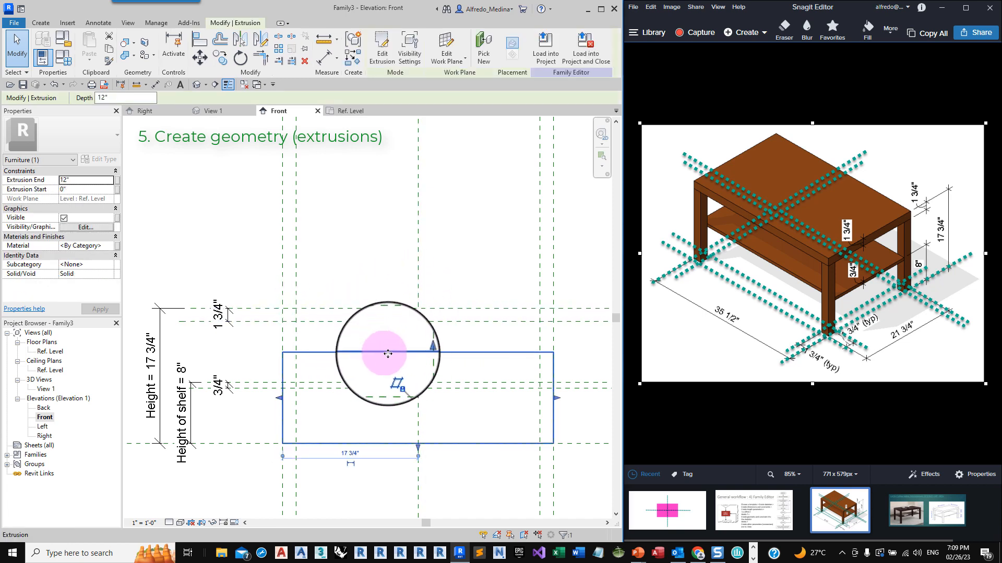
{"action": "scroll", "coordinate": [350, 370], "scroll_direction": "down", "scroll_amount": 1}
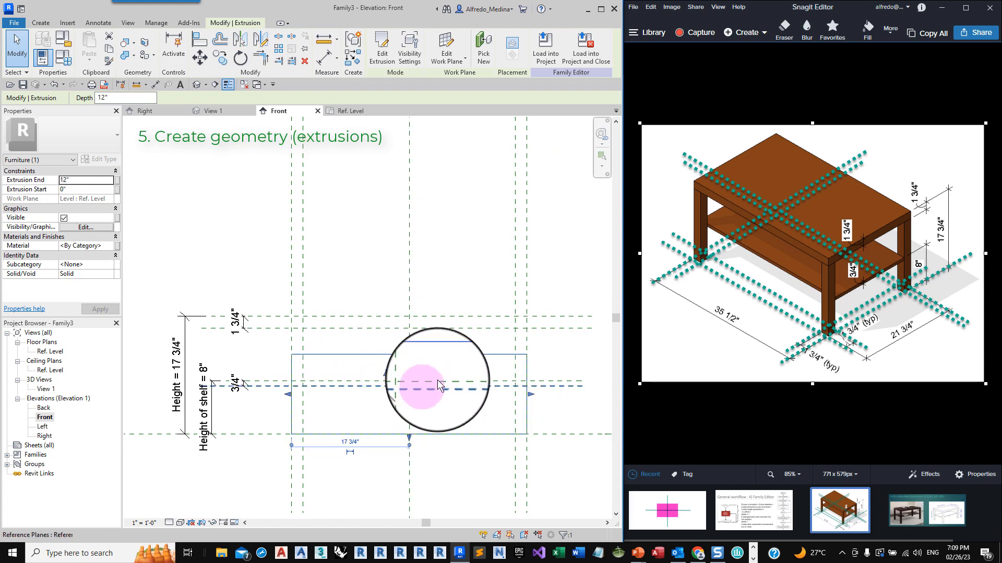
{"action": "scroll", "coordinate": [380, 395], "scroll_direction": "down", "scroll_amount": 1}
{"action": "scroll", "coordinate": [475, 393], "scroll_direction": "up", "scroll_amount": 1}
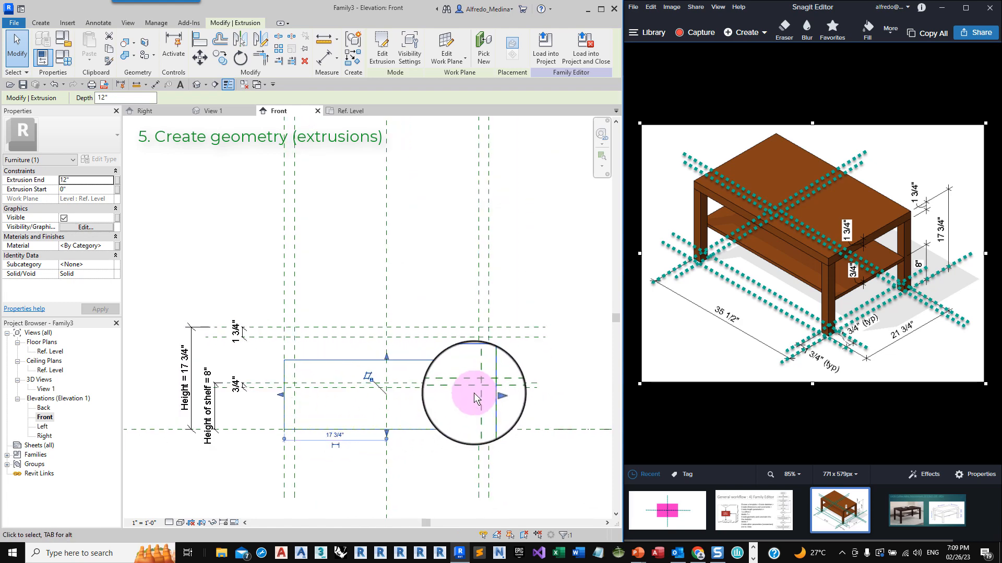
{"action": "left_click", "coordinate": [518, 329]}
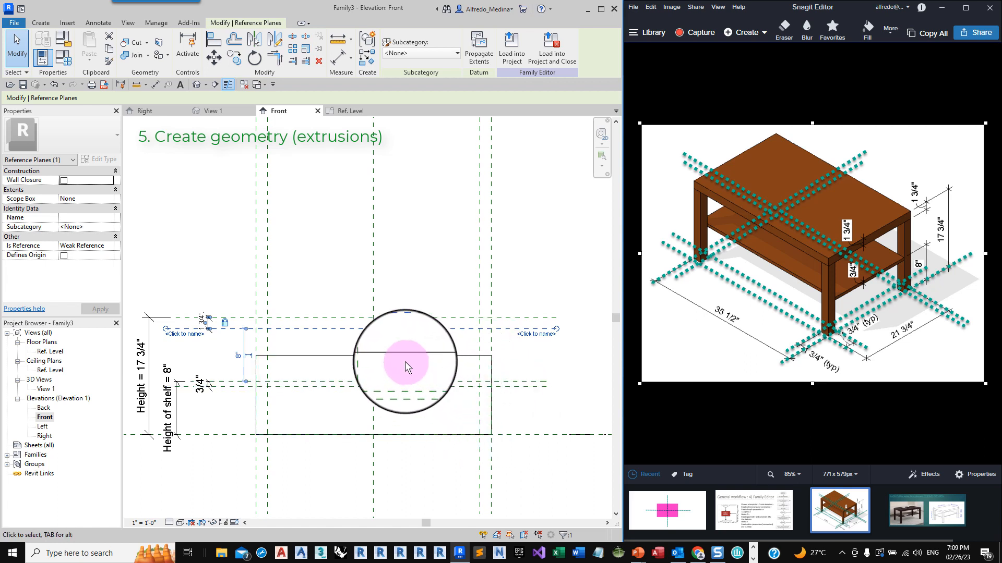
- Stretch the extrusion's upper face to the topmost reference plane, at 17 3/4", and lock it there
{"action": "left_click", "coordinate": [397, 356]}
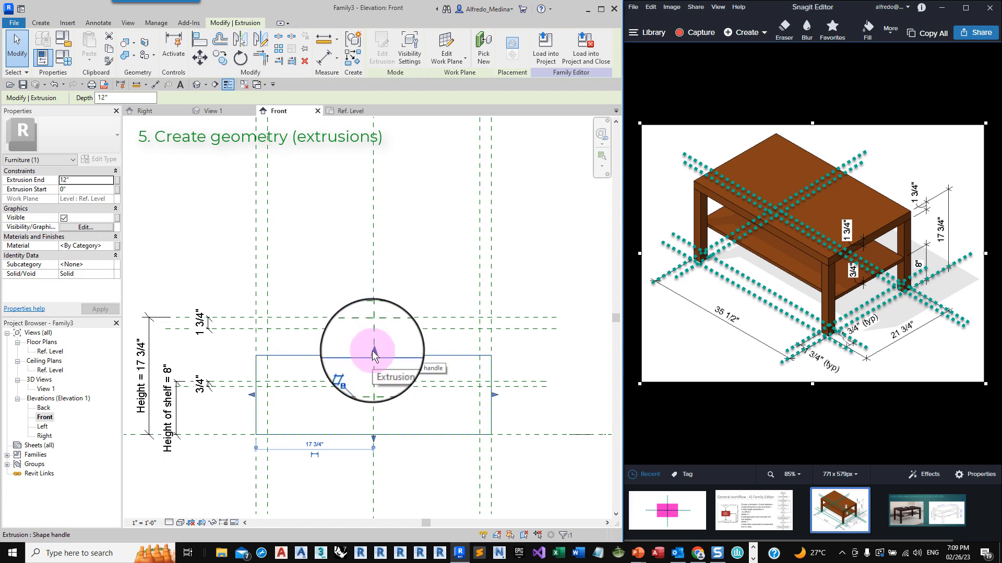
{"action": "left_click_drag", "start_coordinate": [373, 352], "coordinate": [376, 317]}
{"action": "left_click", "coordinate": [381, 303]}
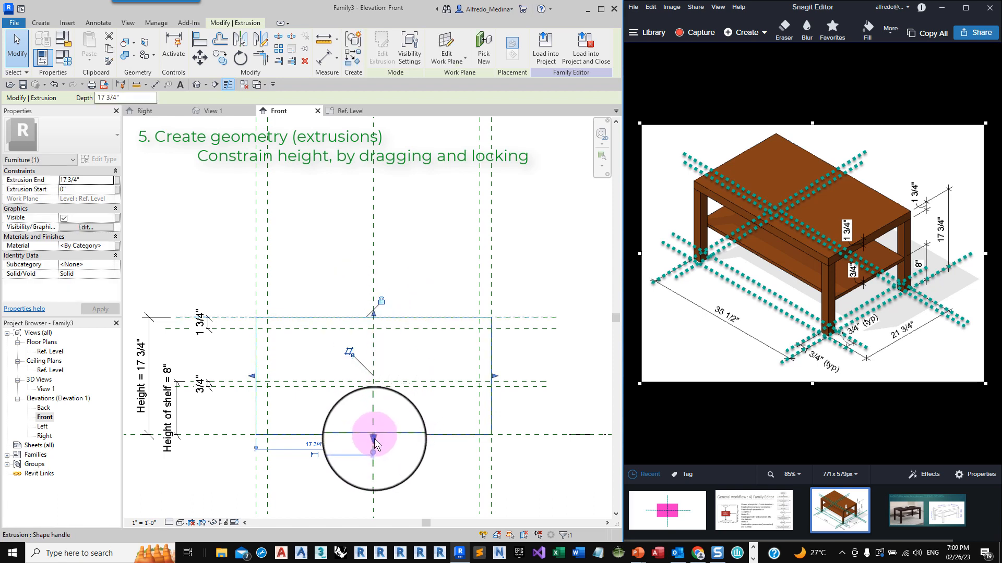
- Raise the extrusion's underside to the reference plane 1 3/4" below the tabletop's upper face and lock it there
{"action": "left_click_drag", "start_coordinate": [373, 443], "coordinate": [387, 330]}
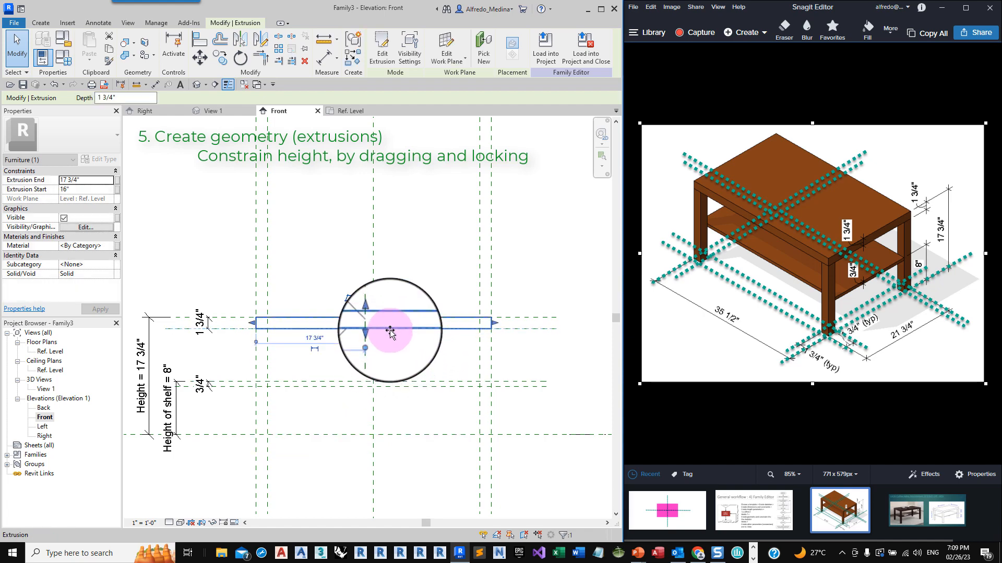
{"action": "left_click", "coordinate": [343, 345]}
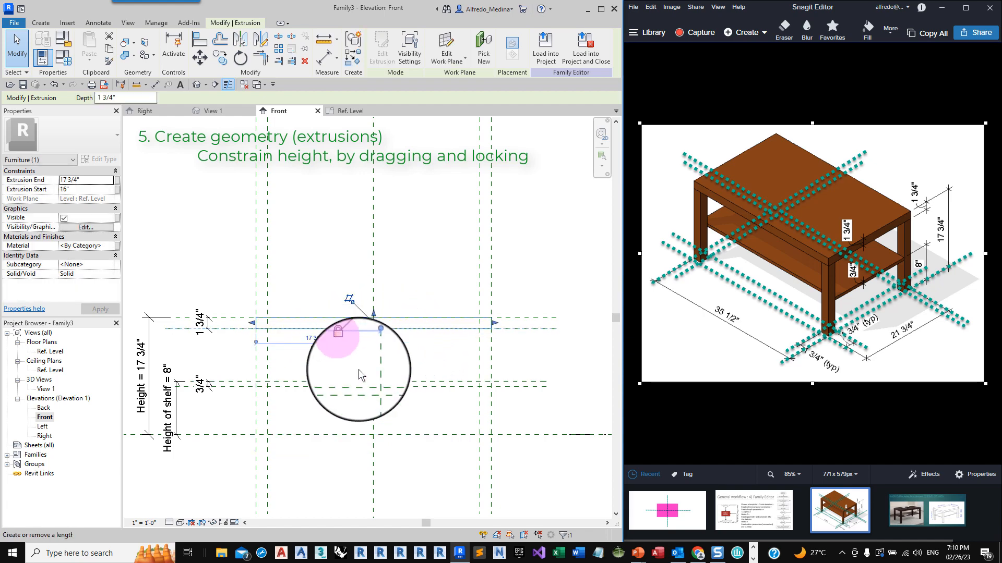
{"action": "left_click", "coordinate": [559, 481]}
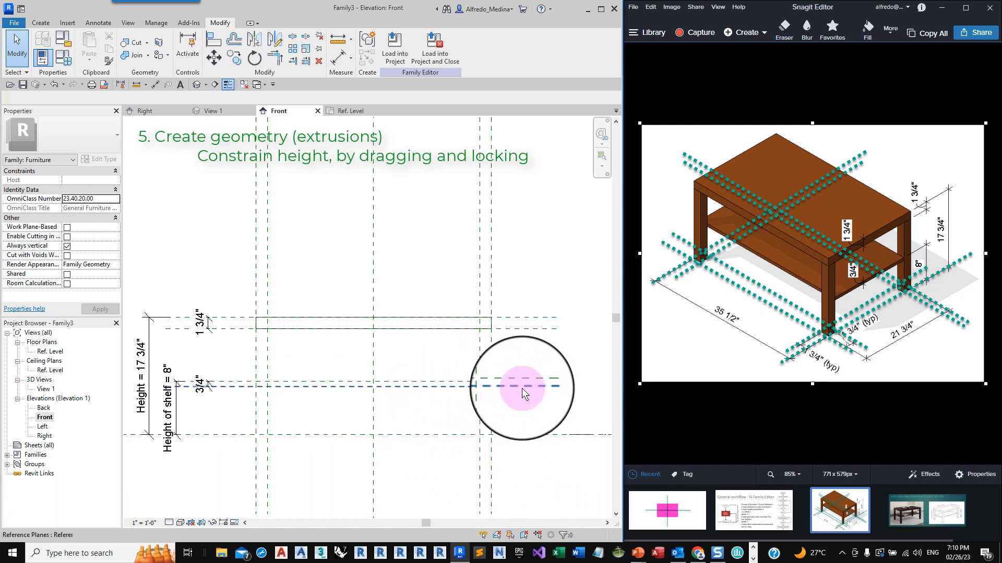
- Select the lower of the two shelf reference planes in the Front elevation and open its name for editing
{"action": "left_click", "coordinate": [522, 389]}
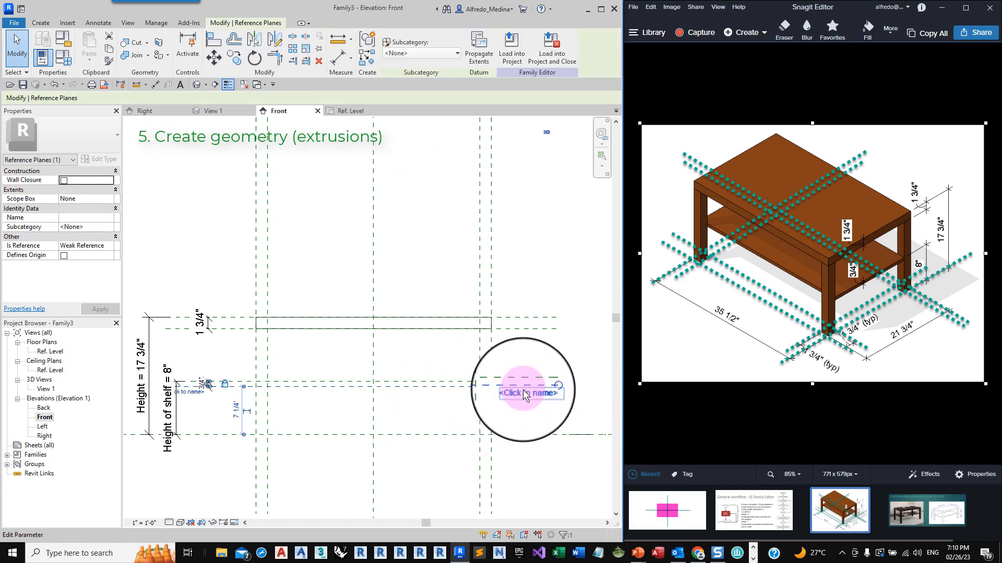
{"action": "left_click", "coordinate": [525, 392]}
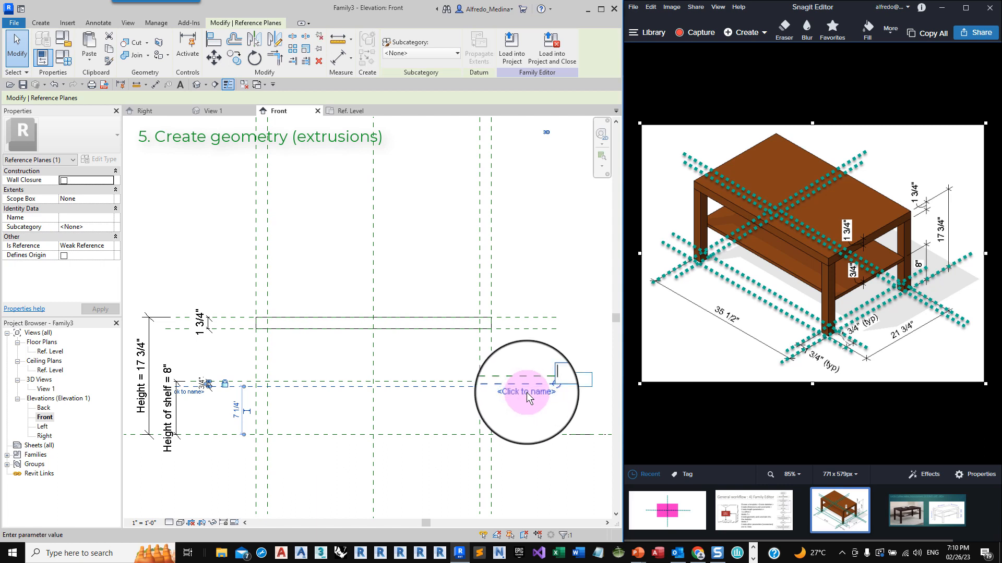
- Name the selected reference plane at the shelf's underside "Bottom of shelf"
{"action": "type", "text": "Bo"}
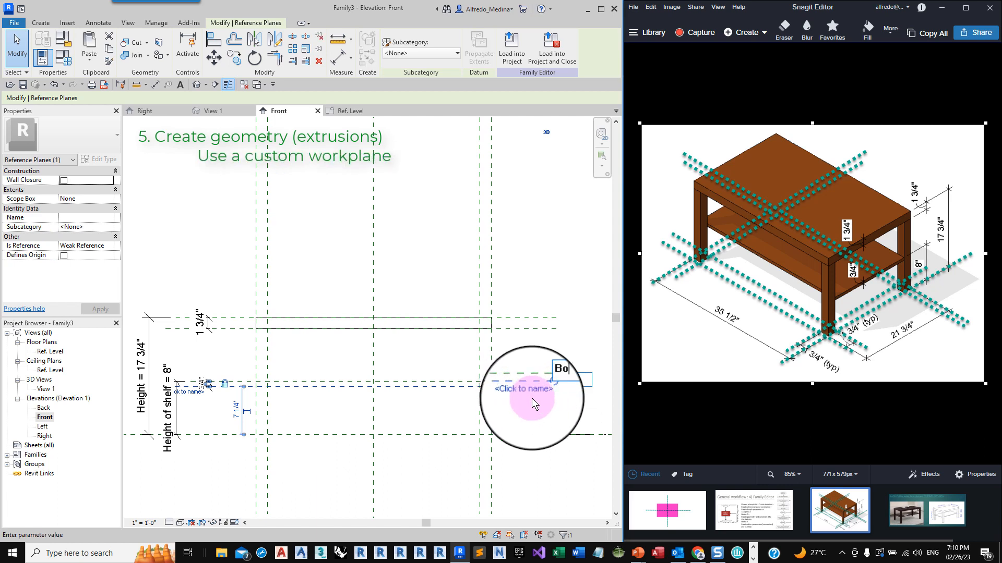
{"action": "type", "text": "ttom of shelf"}
{"action": "key", "text": "Return"}
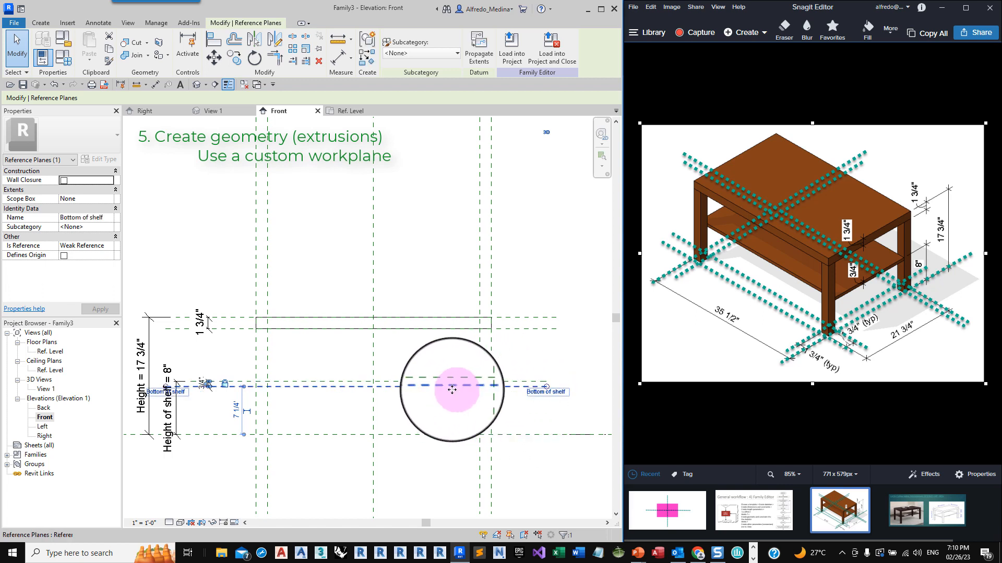
- Temporarily hide the tabletop extrusion in the Ref. Level floor plan
{"action": "double_click", "coordinate": [45, 351]}
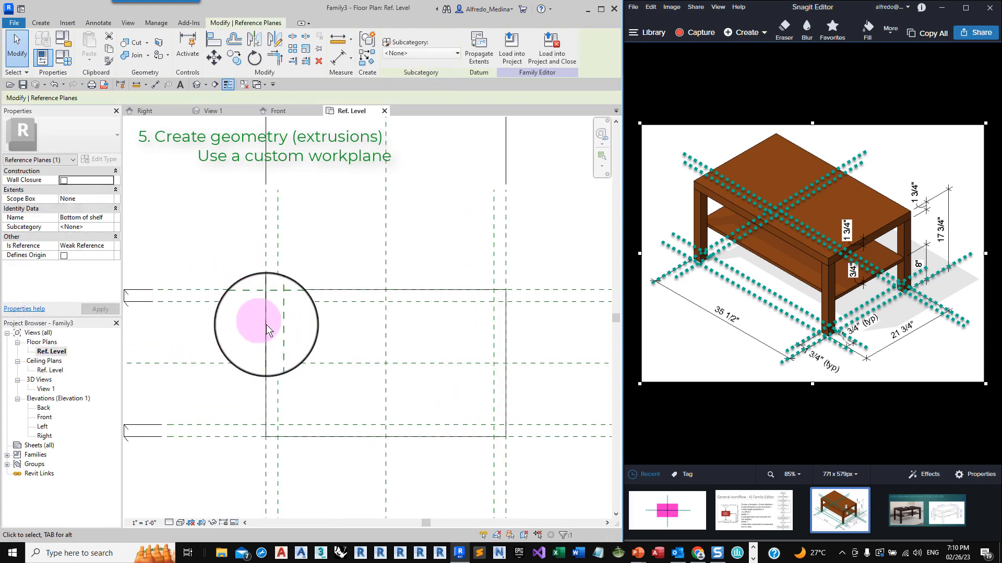
{"action": "left_click", "coordinate": [267, 324]}
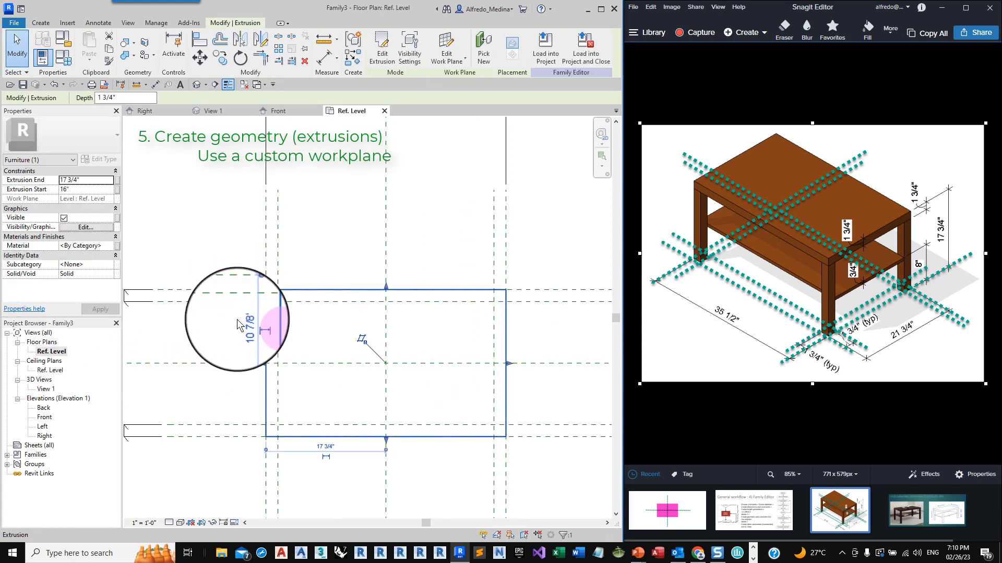
{"action": "left_click", "coordinate": [212, 523]}
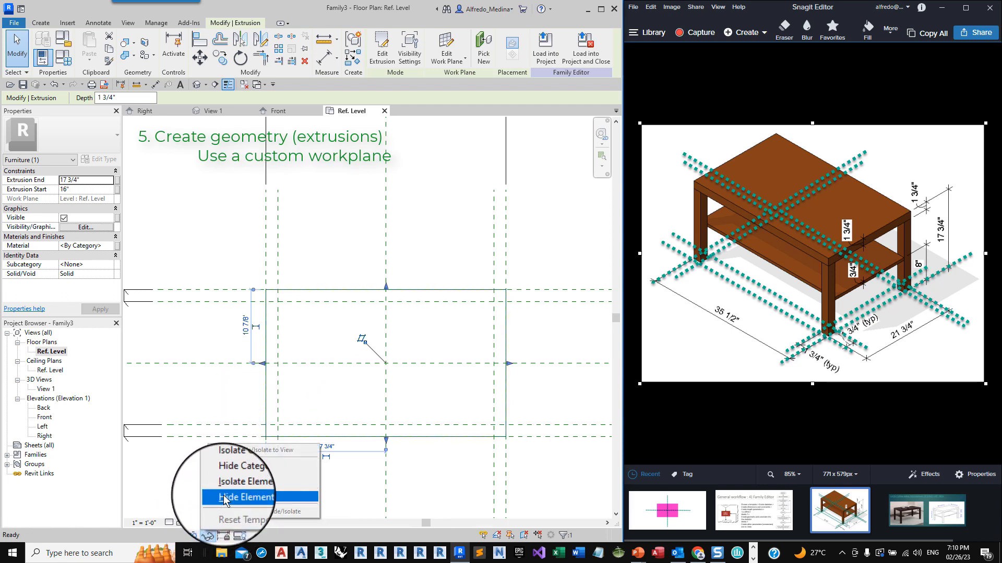
{"action": "left_click", "coordinate": [225, 500]}
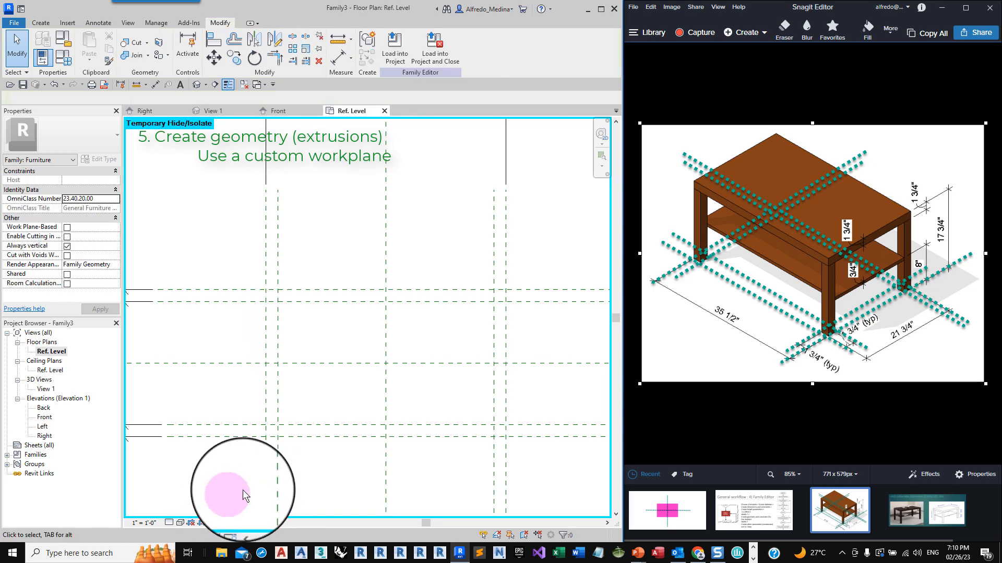
- Set the work plane to Reference Plane : Bottom of shelf
{"action": "left_click", "coordinate": [39, 24]}
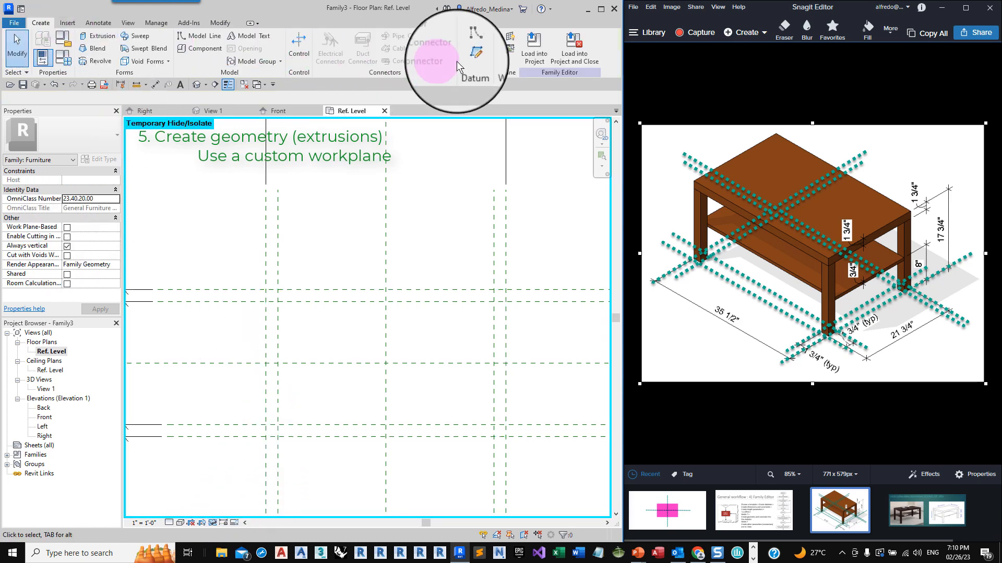
{"action": "left_click", "coordinate": [491, 61]}
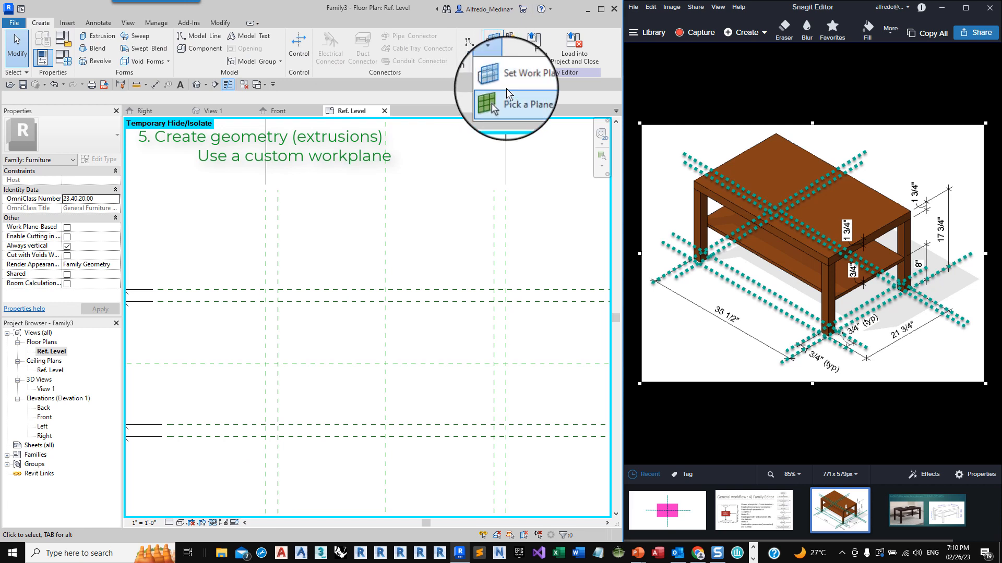
{"action": "left_click", "coordinate": [514, 77]}
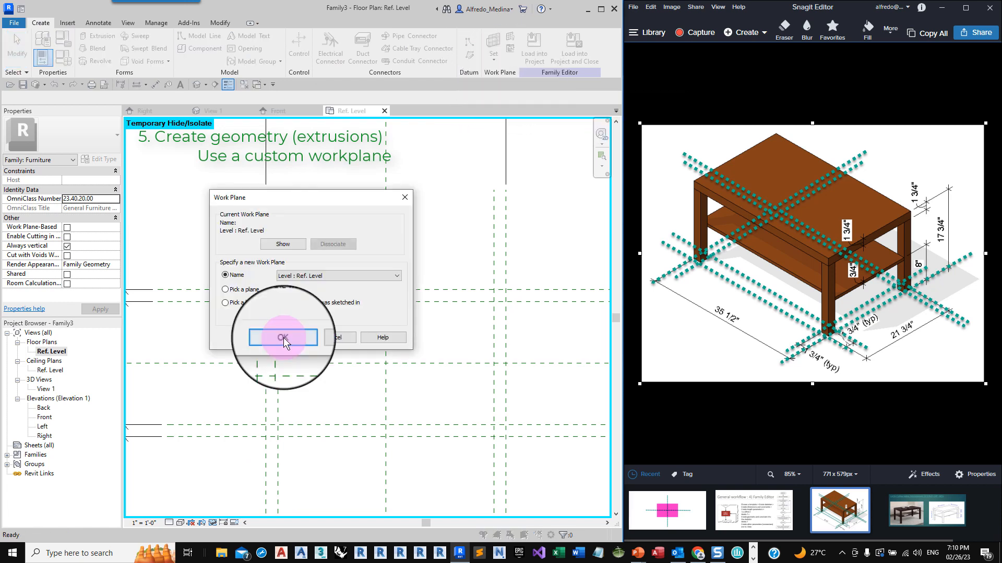
{"action": "left_click", "coordinate": [388, 276]}
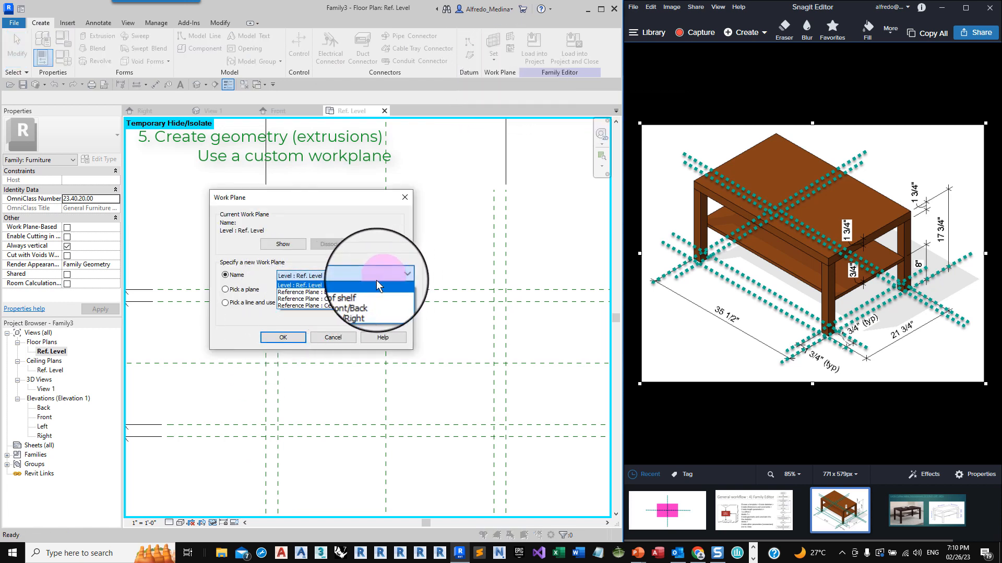
{"action": "left_click", "coordinate": [337, 293]}
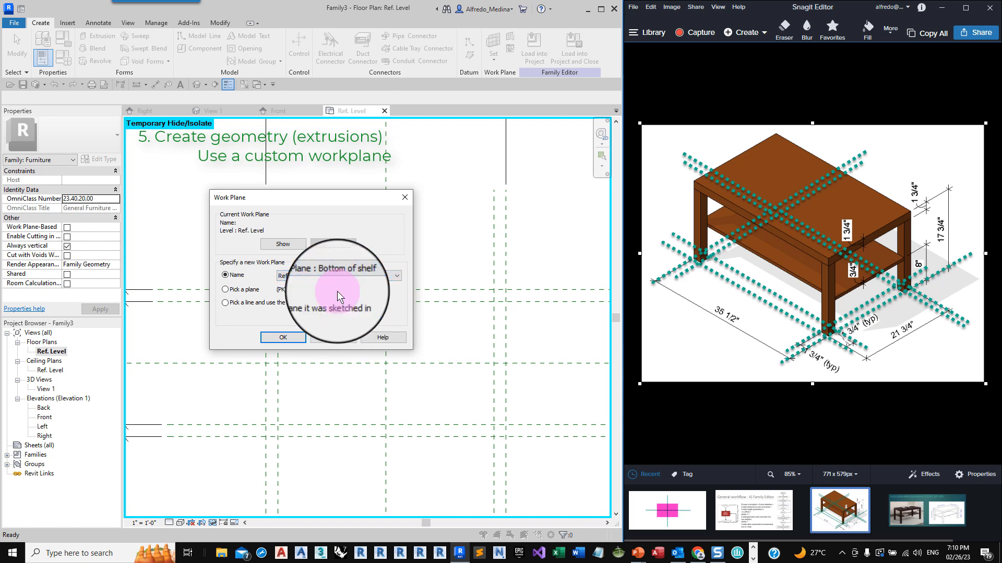
{"action": "left_click", "coordinate": [283, 337]}
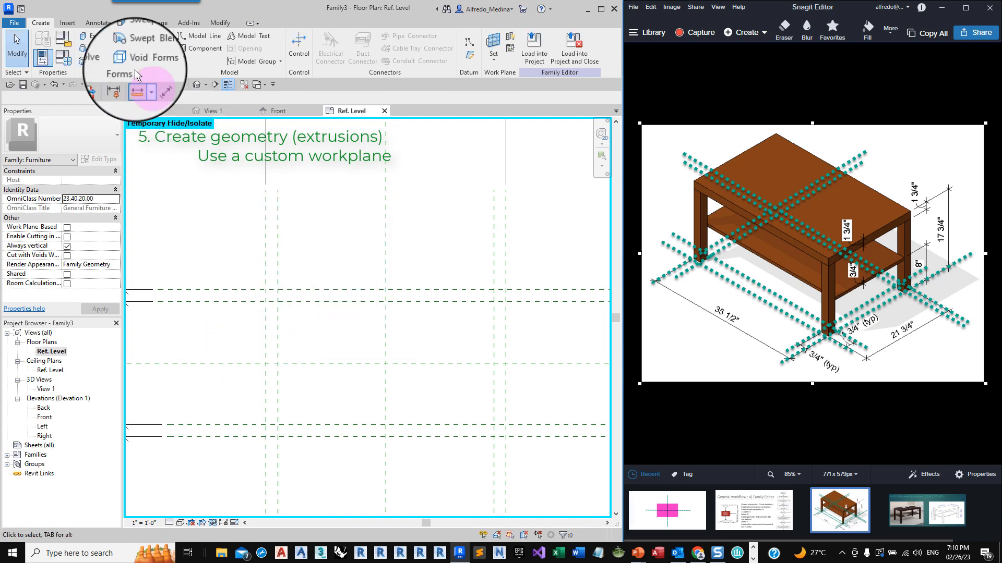
- Create the shelf extrusion from a 35 1/2" by 18 1/4" rectangle between the outer left/right and inner front/back reference planes
{"action": "left_click", "coordinate": [97, 37]}
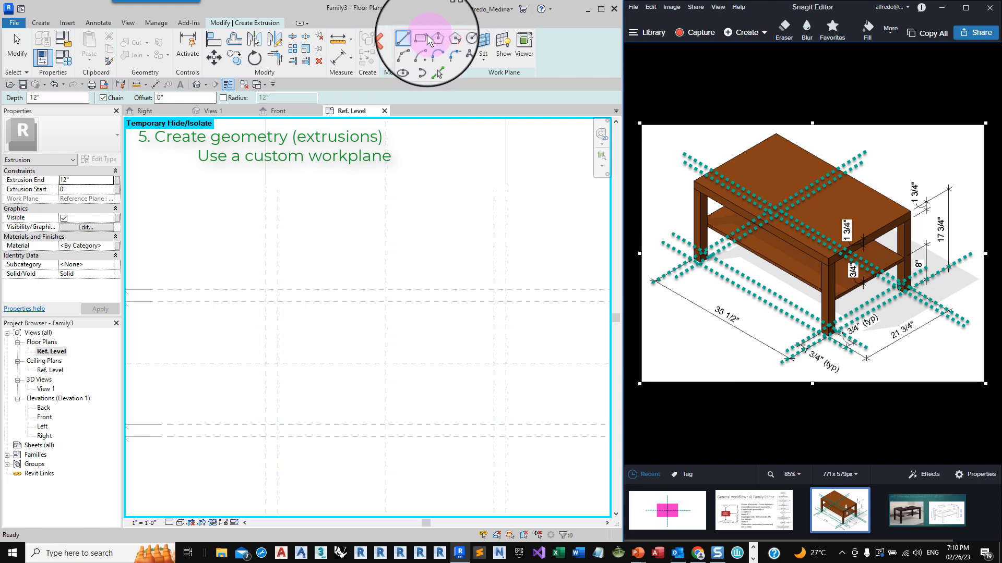
{"action": "left_click", "coordinate": [424, 40]}
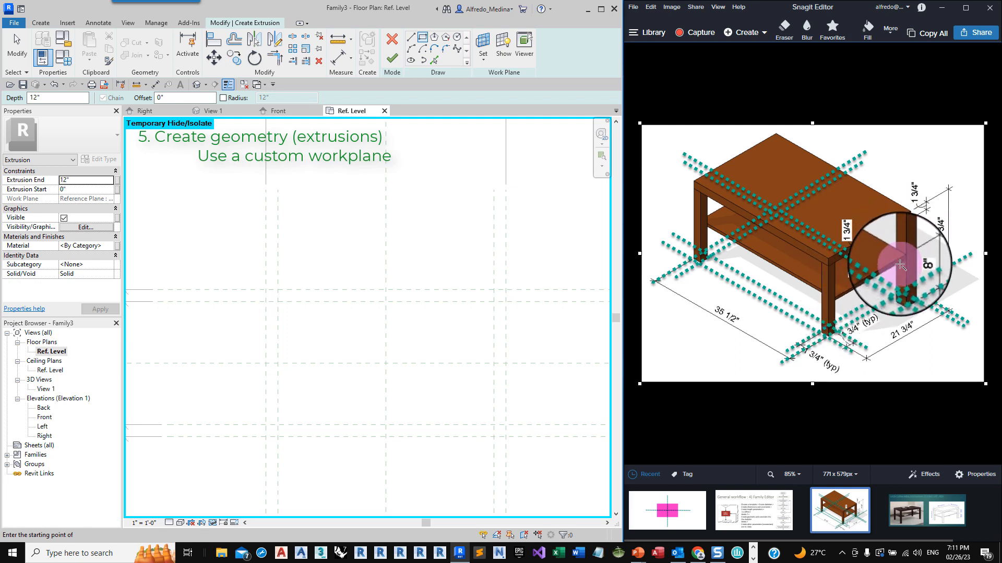
{"action": "left_click", "coordinate": [266, 302]}
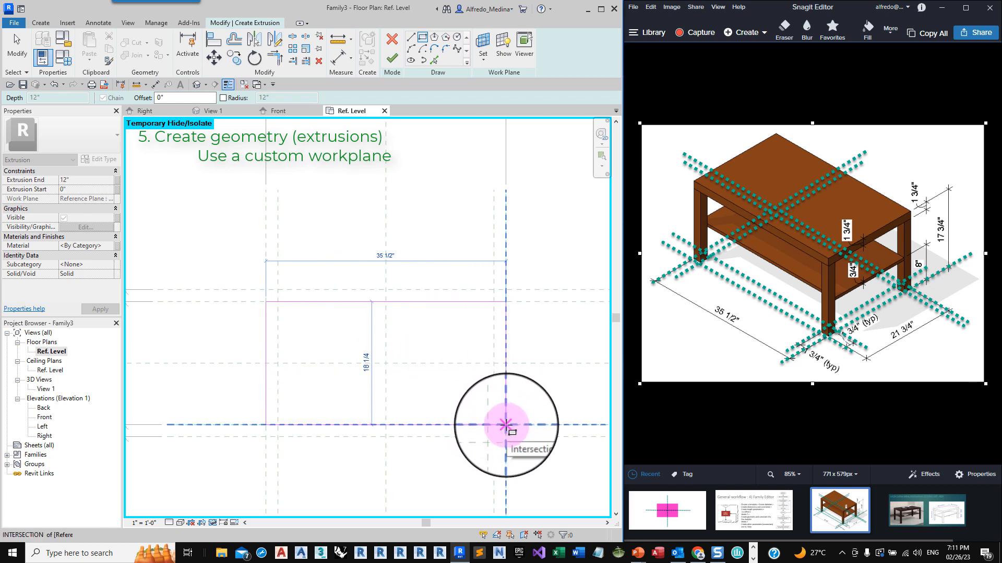
{"action": "left_click", "coordinate": [506, 425]}
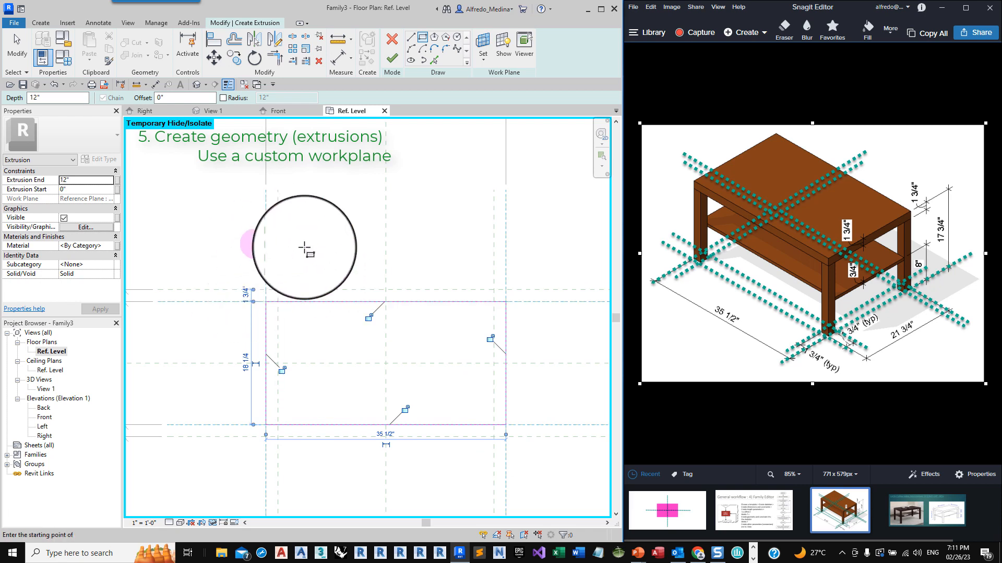
{"action": "left_click", "coordinate": [266, 302]}
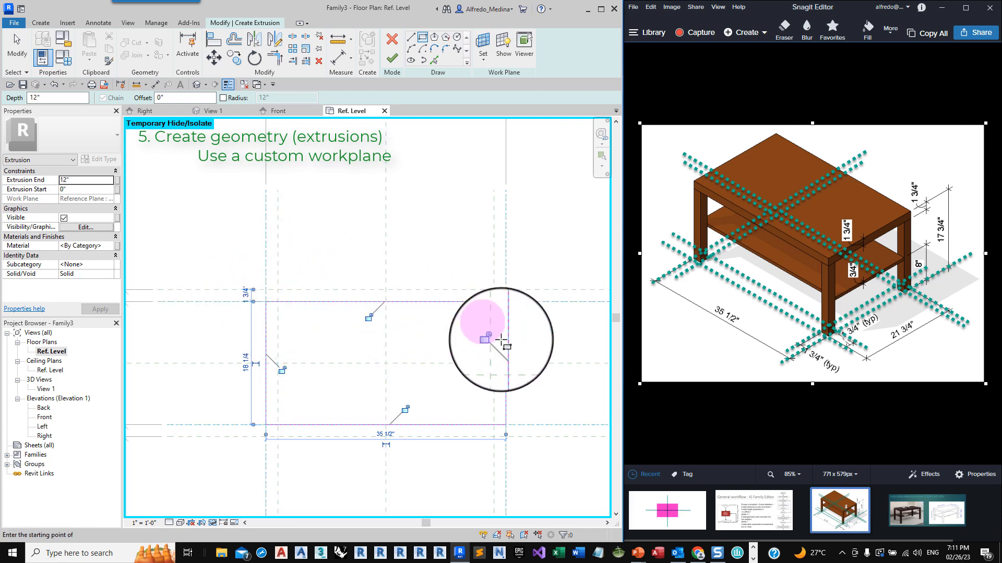
{"action": "left_click", "coordinate": [391, 61]}
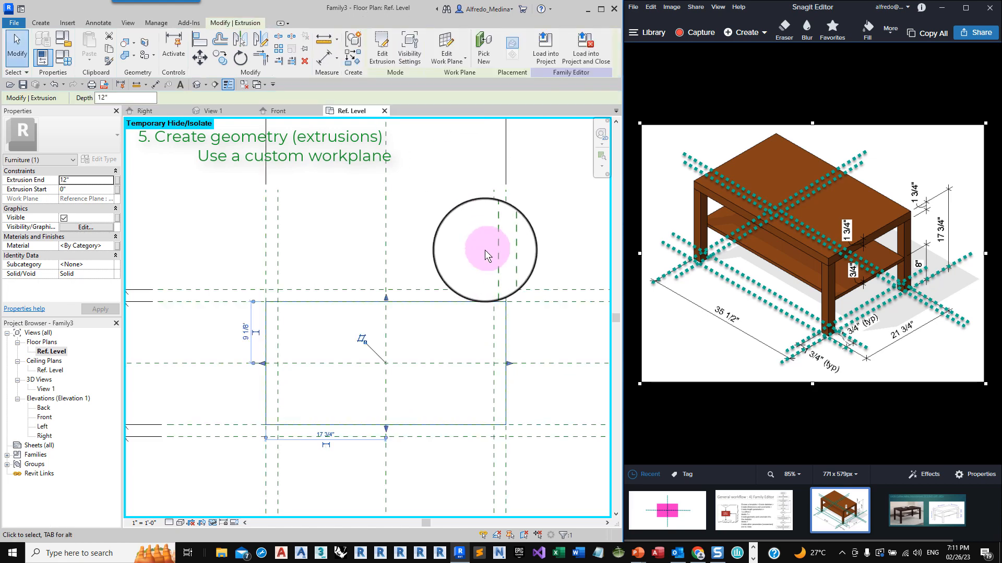
- In the Front elevation, lower the shelf extrusion's top to the upper shelf reference plane, making it 3/4" thick, and lock it there
{"action": "double_click", "coordinate": [45, 416]}
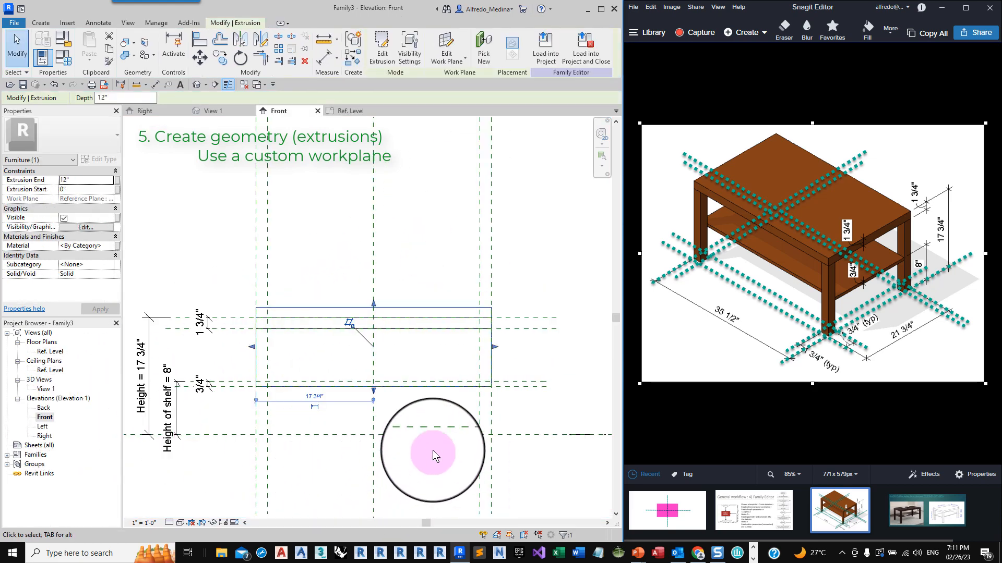
{"action": "scroll", "coordinate": [355, 439], "scroll_direction": "up", "scroll_amount": 1}
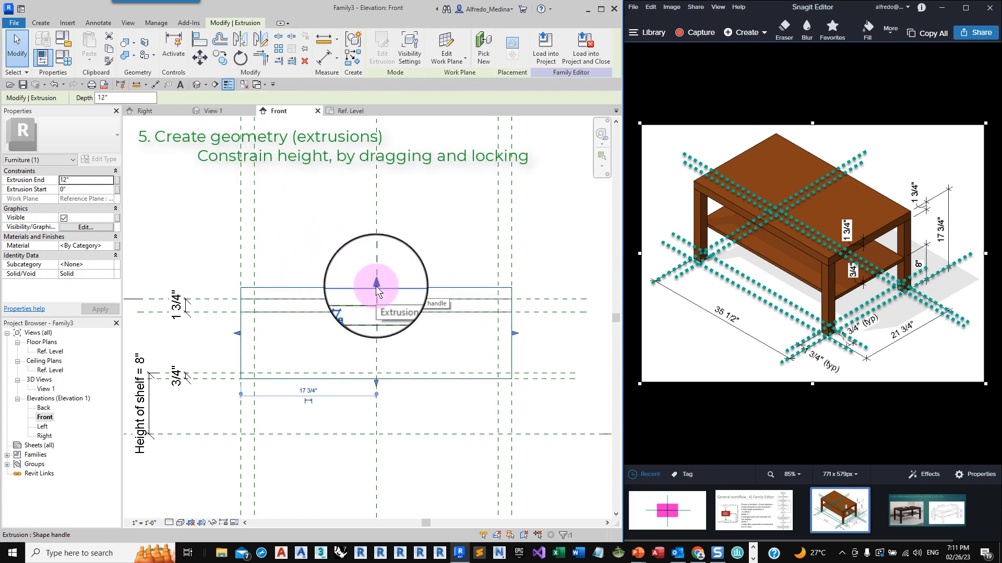
{"action": "left_click_drag", "start_coordinate": [376, 286], "coordinate": [393, 374]}
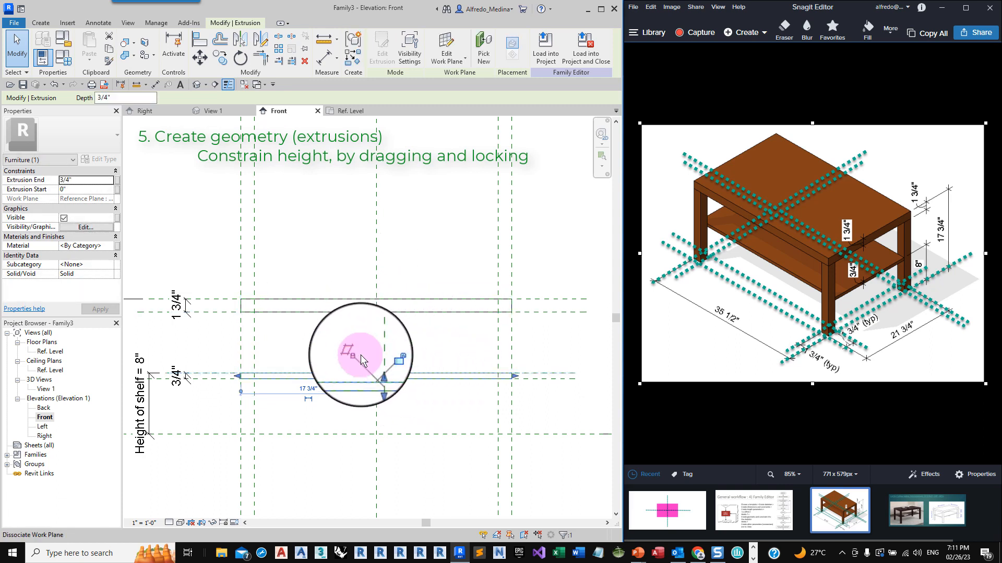
{"action": "left_click", "coordinate": [388, 360]}
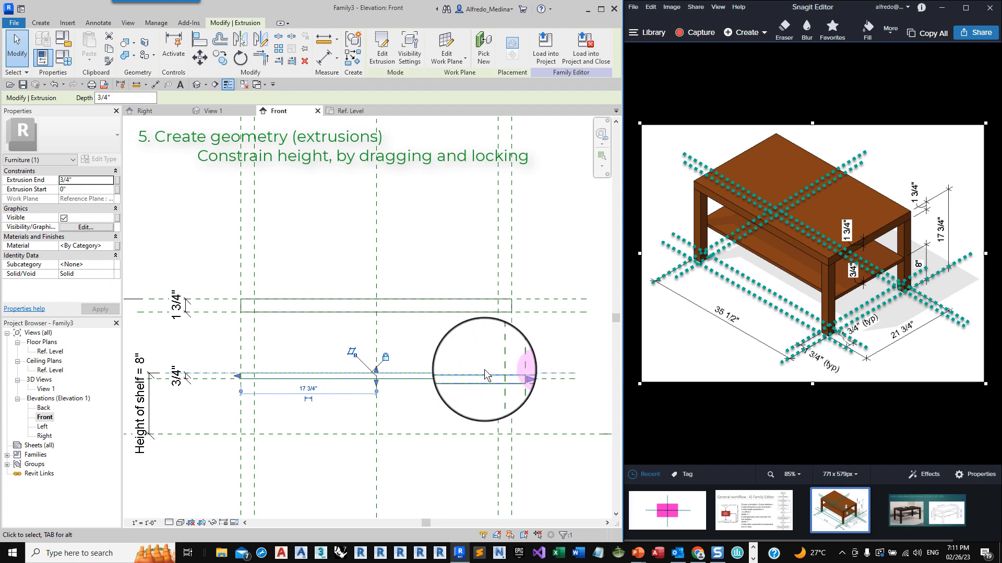
- Return to the Ref. Level floor plan and temporarily hide the shelf extrusion
{"action": "double_click", "coordinate": [50, 351]}
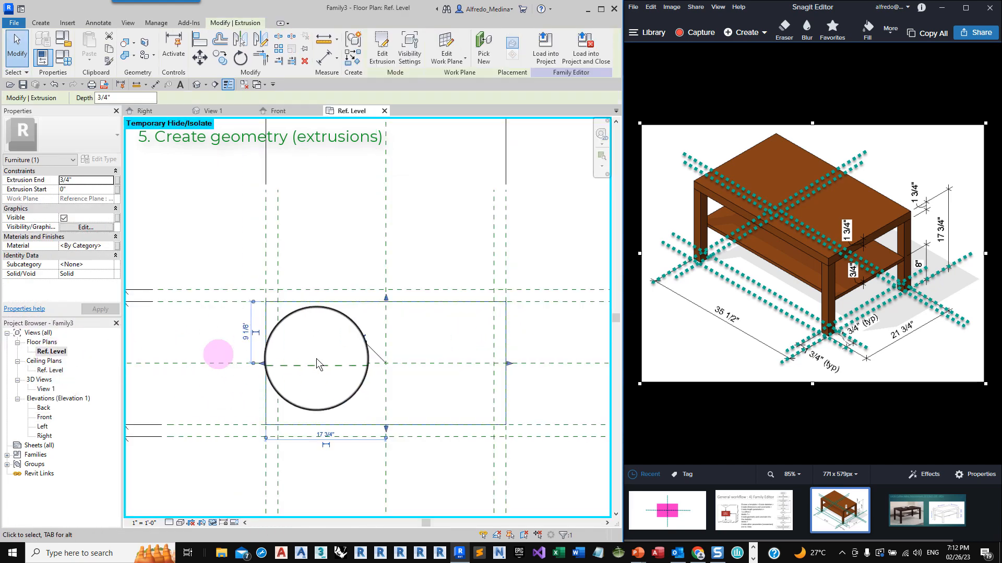
{"action": "left_click", "coordinate": [324, 427]}
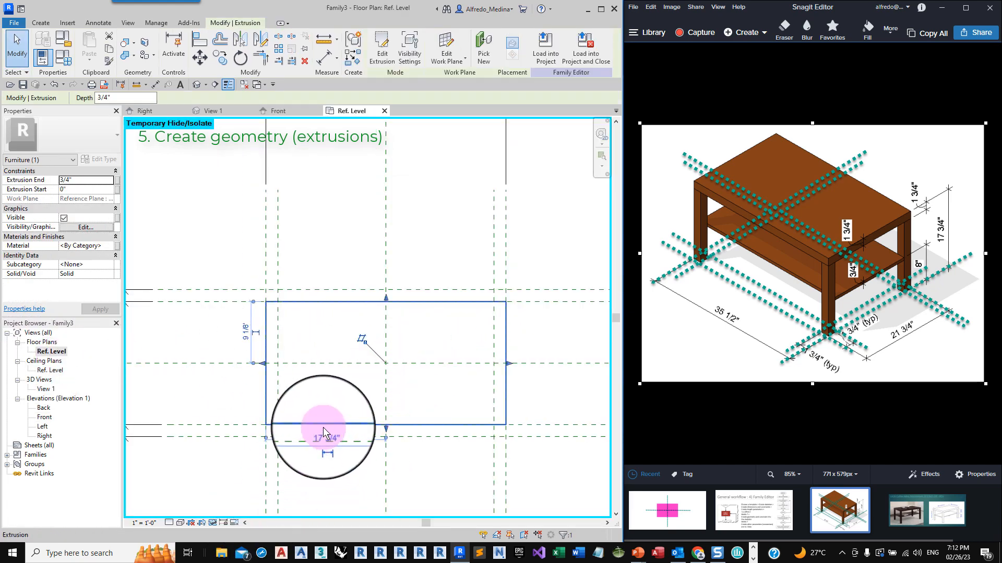
{"action": "key", "text": "Escape"}
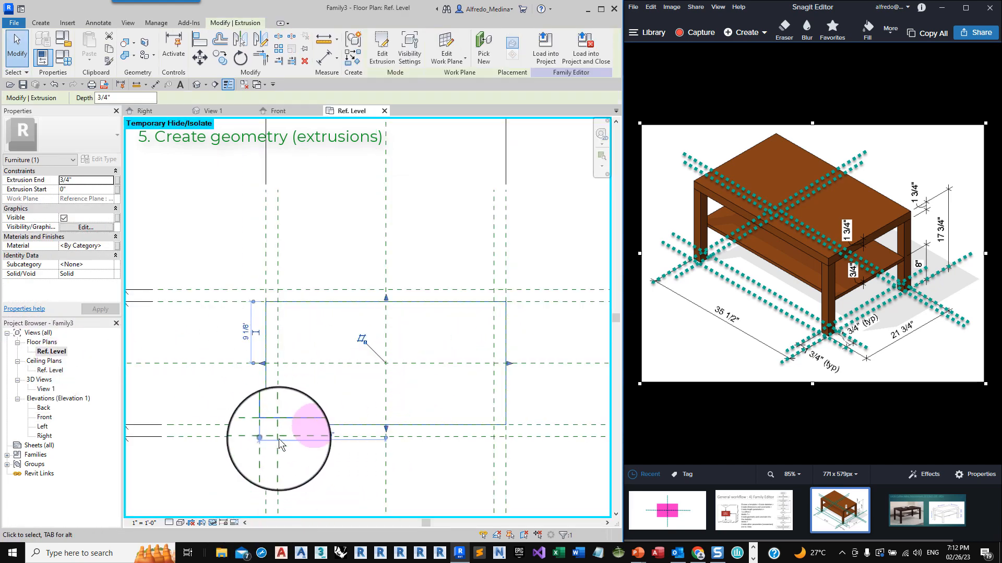
{"action": "left_click", "coordinate": [215, 522]}
{"action": "left_click", "coordinate": [228, 499]}
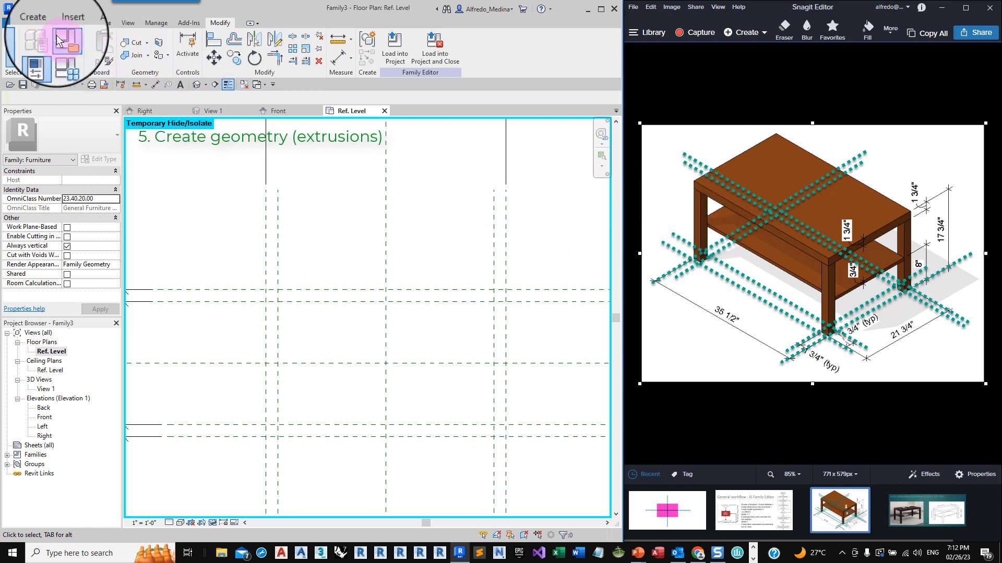
- Set the work plane back to Level : Ref. Level
{"action": "left_click", "coordinate": [39, 23]}
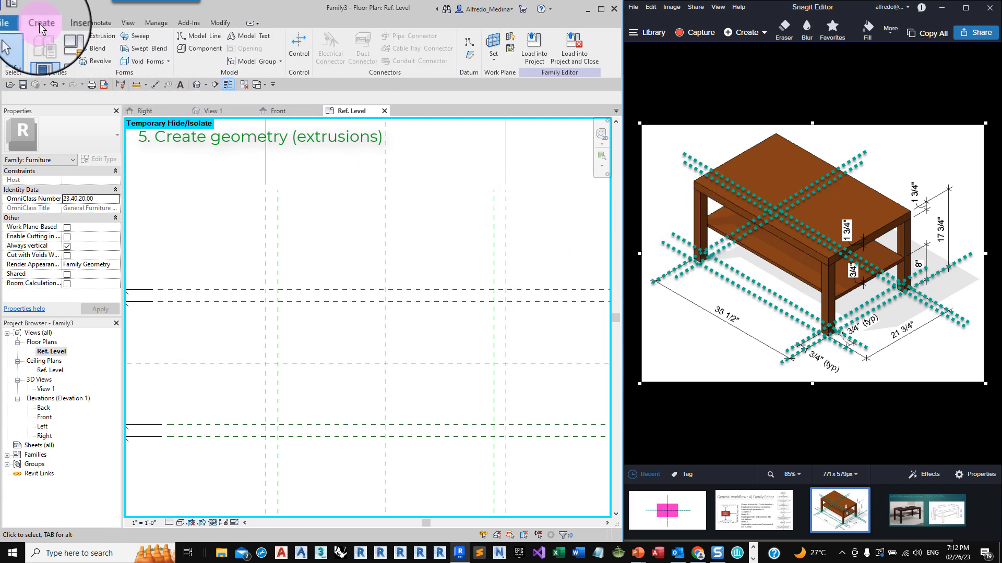
{"action": "left_click", "coordinate": [493, 62]}
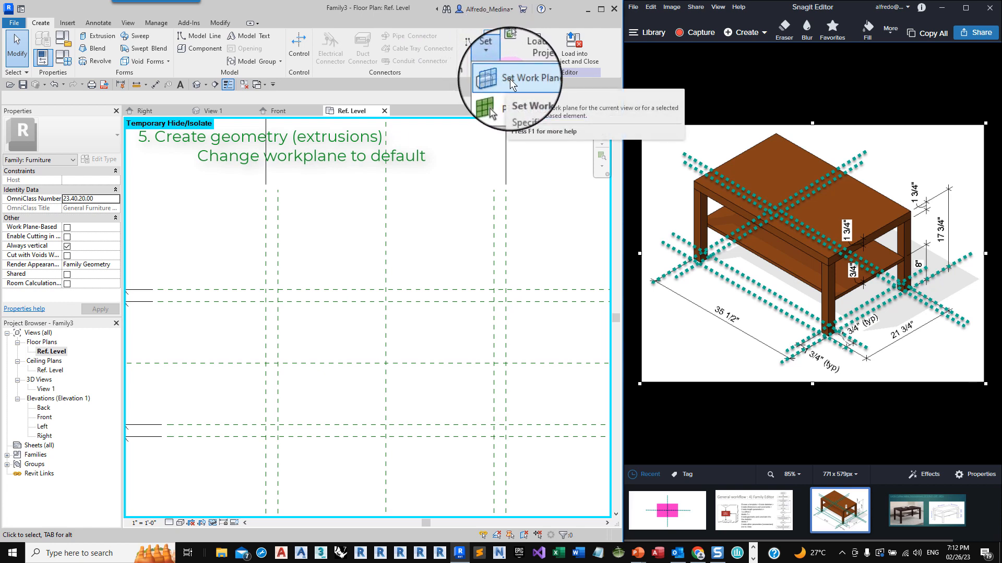
{"action": "left_click", "coordinate": [509, 79]}
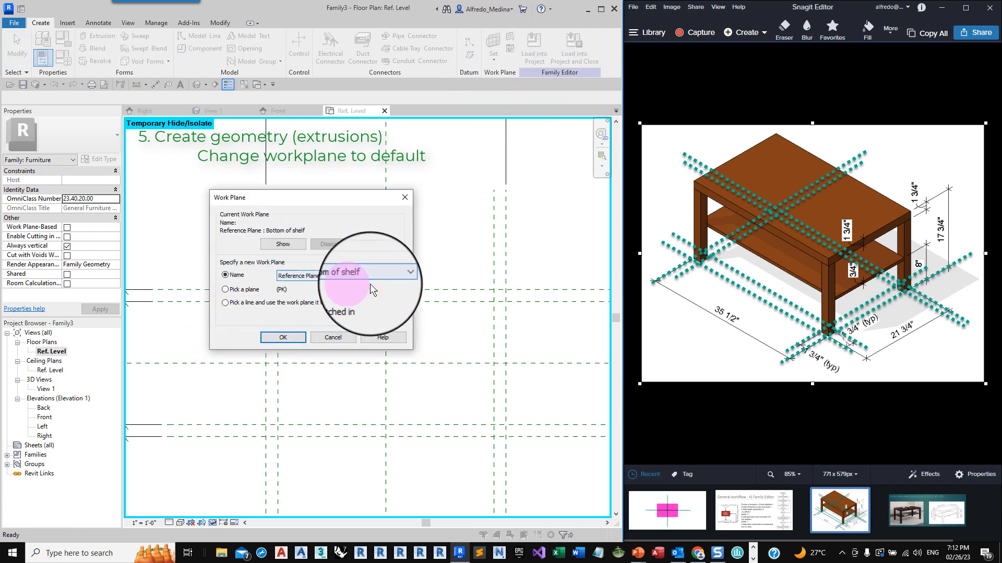
{"action": "left_click", "coordinate": [386, 276]}
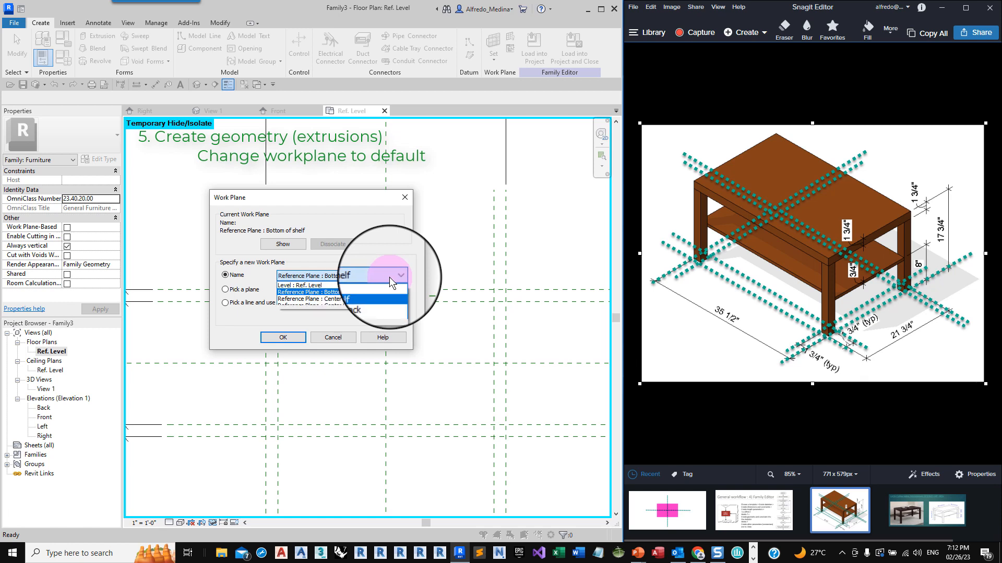
{"action": "left_click", "coordinate": [312, 284]}
{"action": "left_click", "coordinate": [292, 339]}
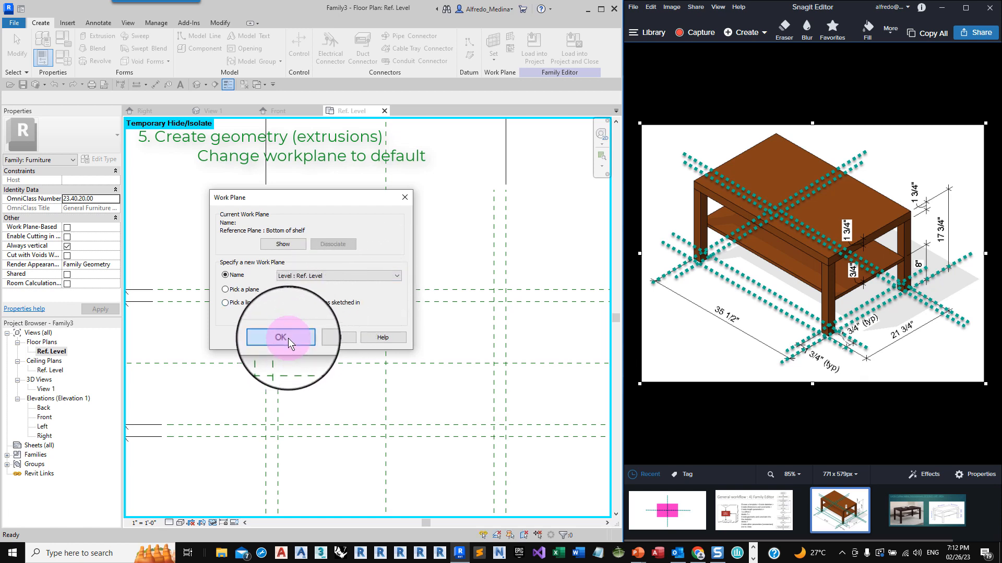
{"action": "left_click", "coordinate": [288, 338]}
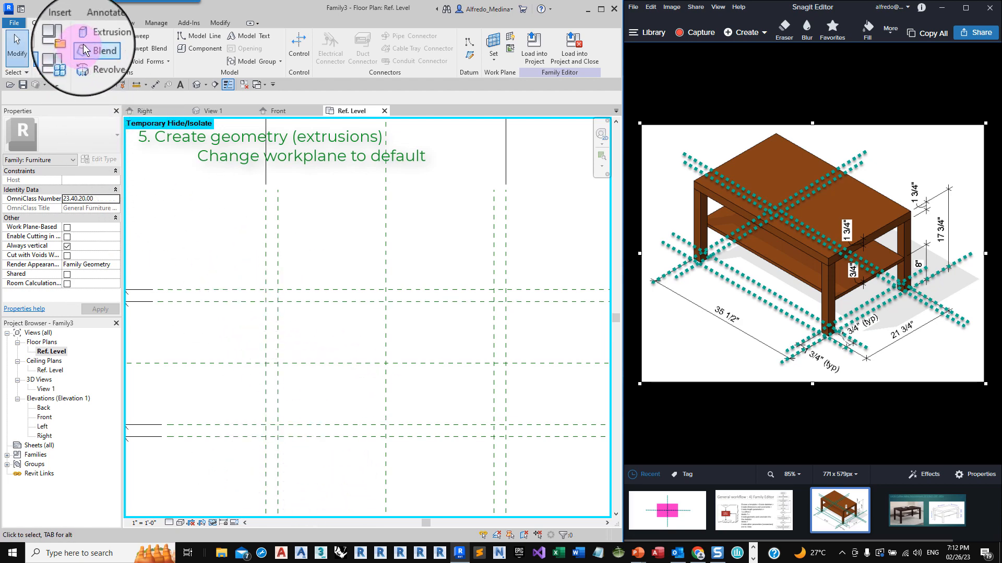
- Create the leg extrusion from four 1 3/4" squares at the corner intersections of the outer and inner reference planes
{"action": "left_click", "coordinate": [101, 38]}
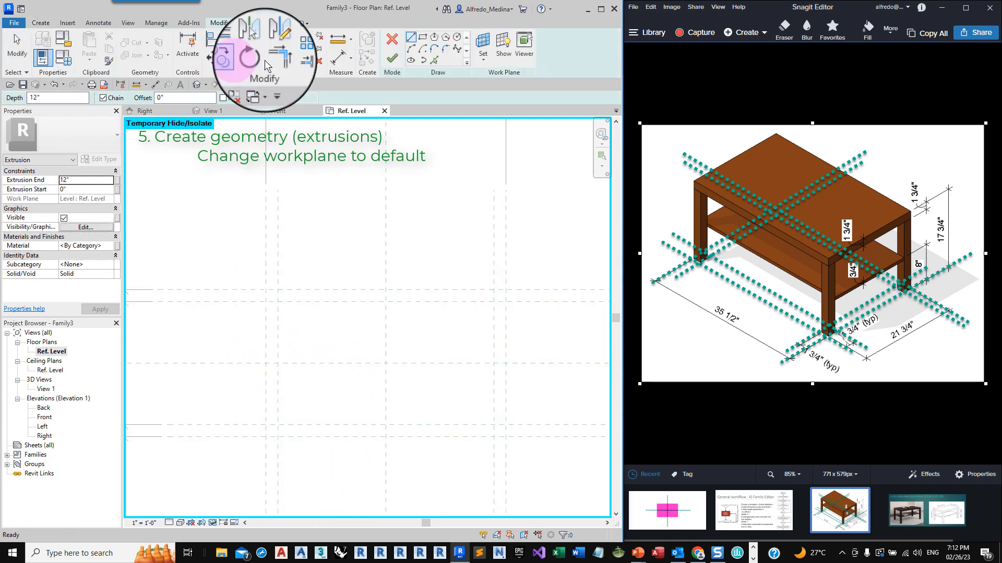
{"action": "left_click", "coordinate": [422, 37]}
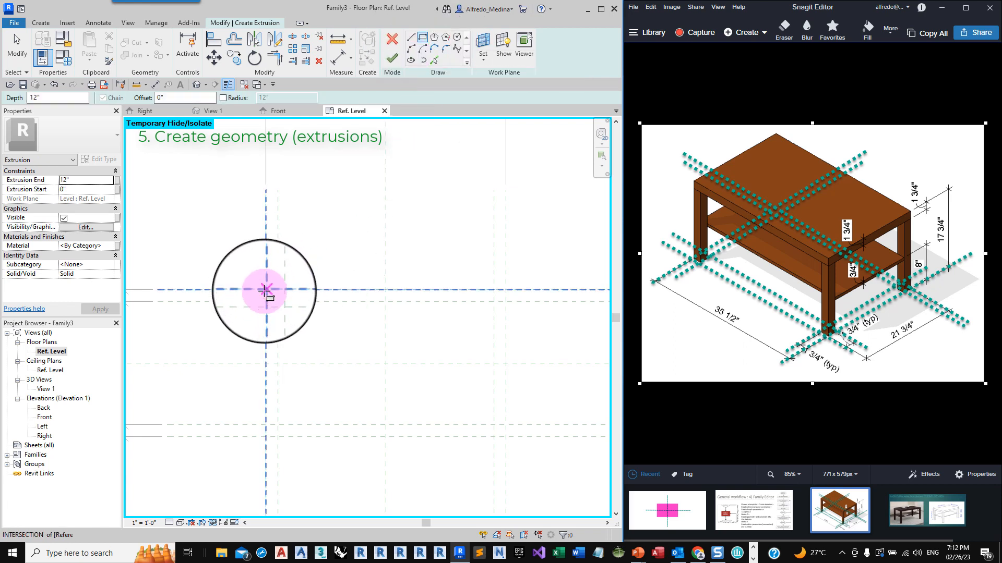
{"action": "left_click", "coordinate": [266, 291]}
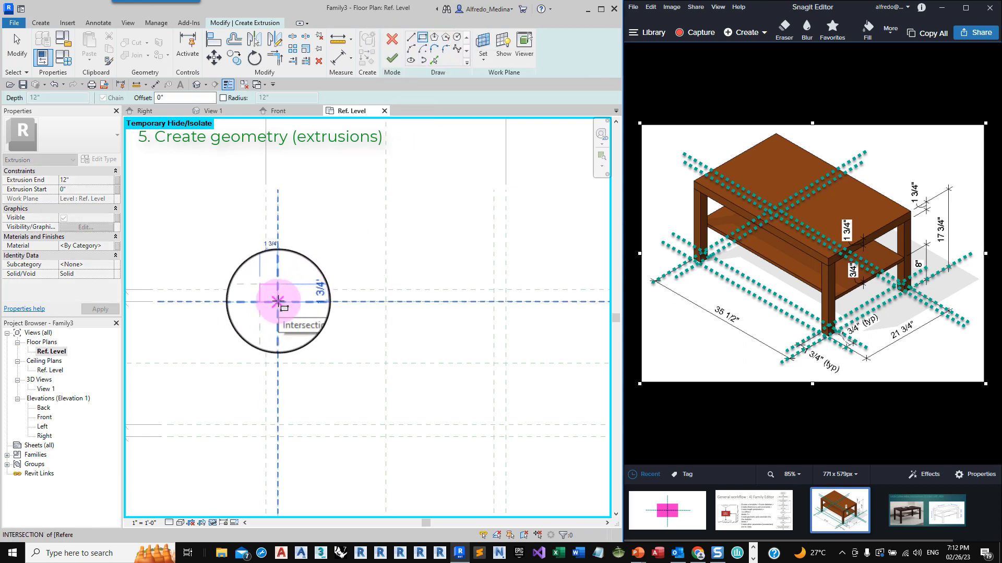
{"action": "left_click", "coordinate": [278, 302]}
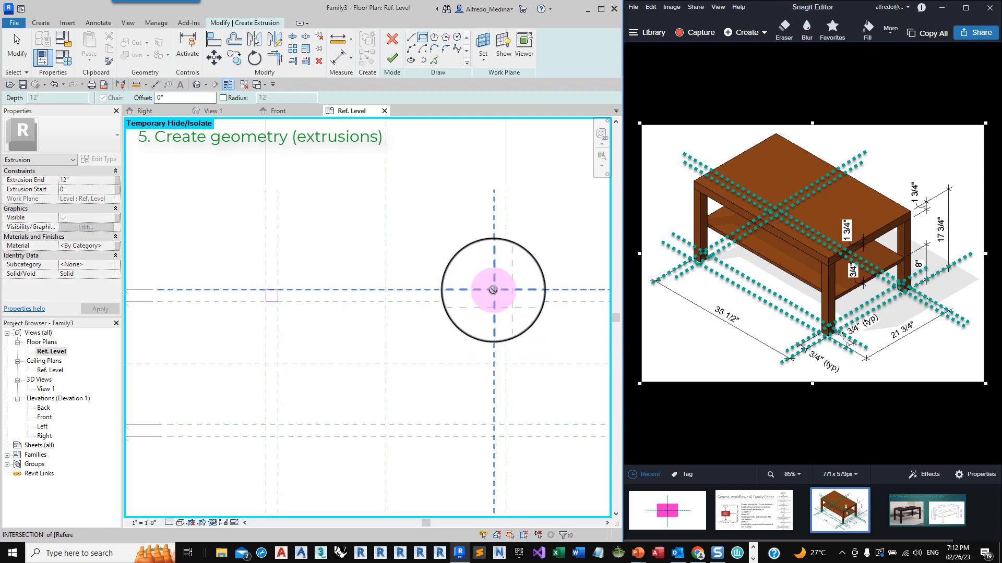
{"action": "left_click", "coordinate": [493, 290]}
{"action": "left_click", "coordinate": [506, 302]}
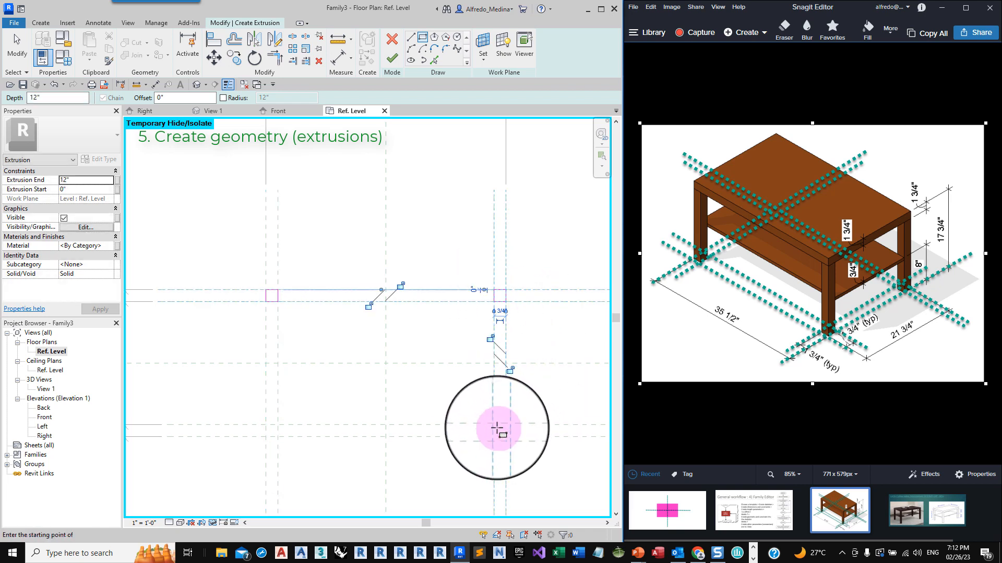
{"action": "left_click", "coordinate": [493, 422]}
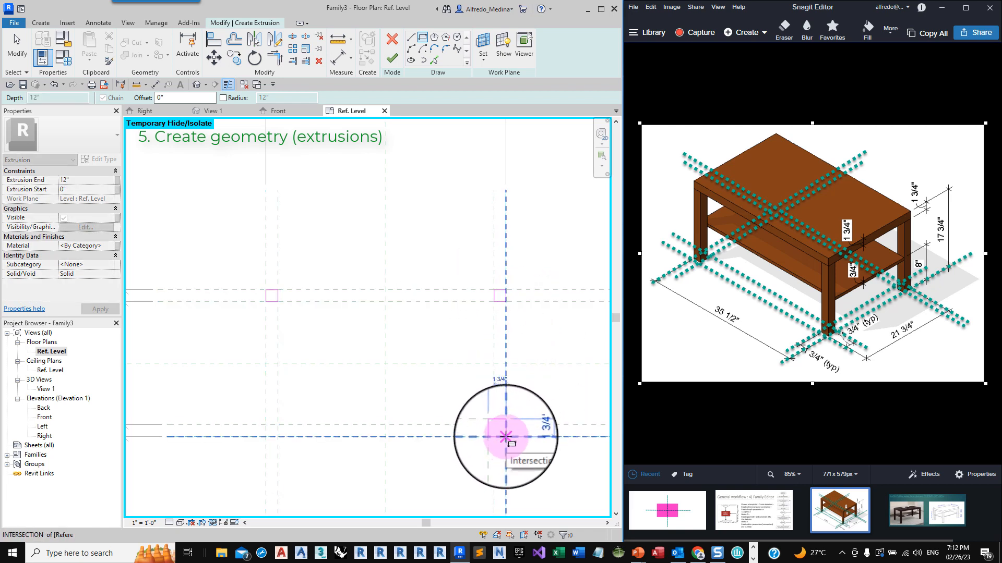
{"action": "left_click", "coordinate": [506, 437]}
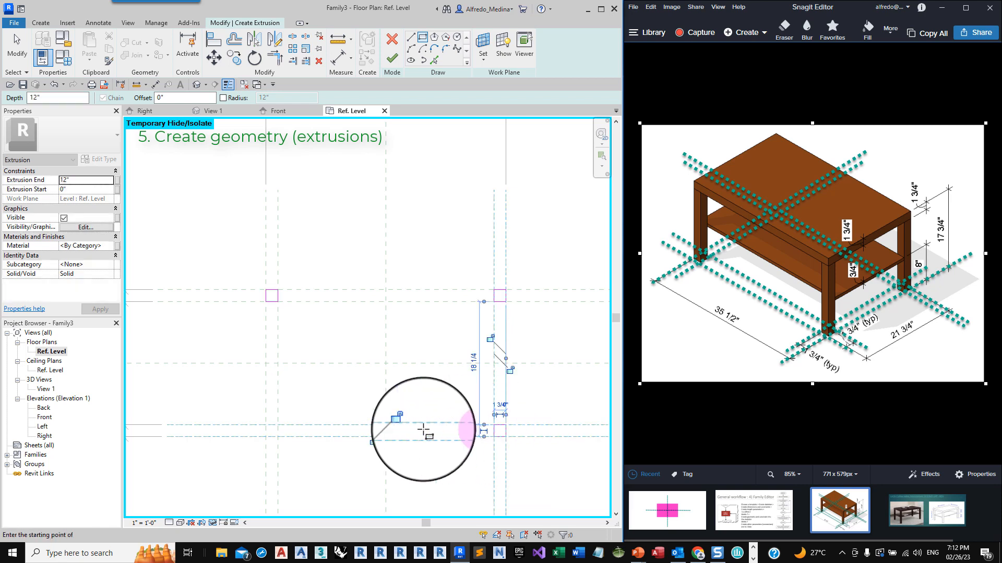
{"action": "left_click", "coordinate": [265, 424]}
{"action": "left_click", "coordinate": [278, 436]}
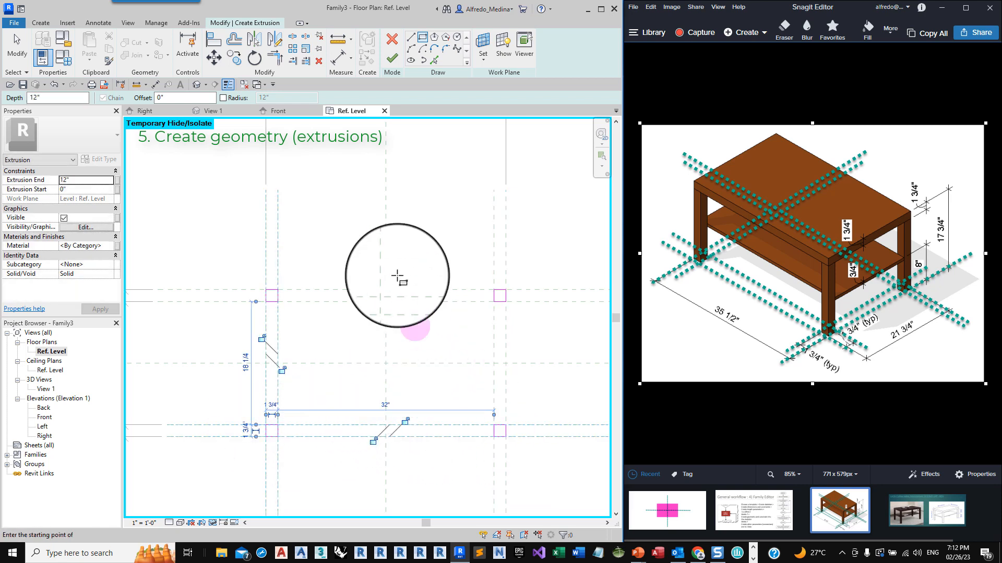
{"action": "left_click", "coordinate": [391, 52]}
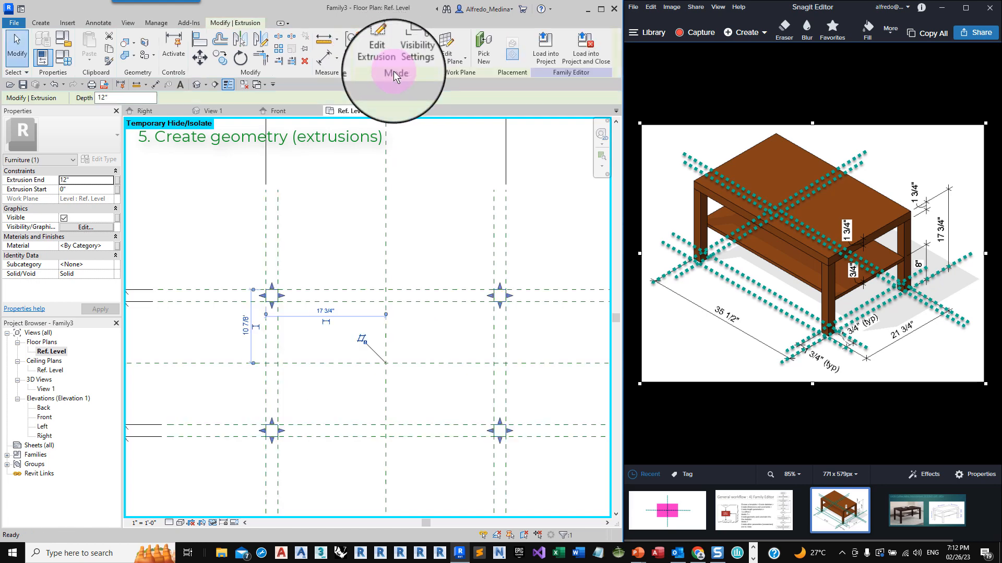
- In the Front elevation, align the tops of the legs to the reference plane at the tabletop's underside and lock them there
{"action": "double_click", "coordinate": [48, 418]}
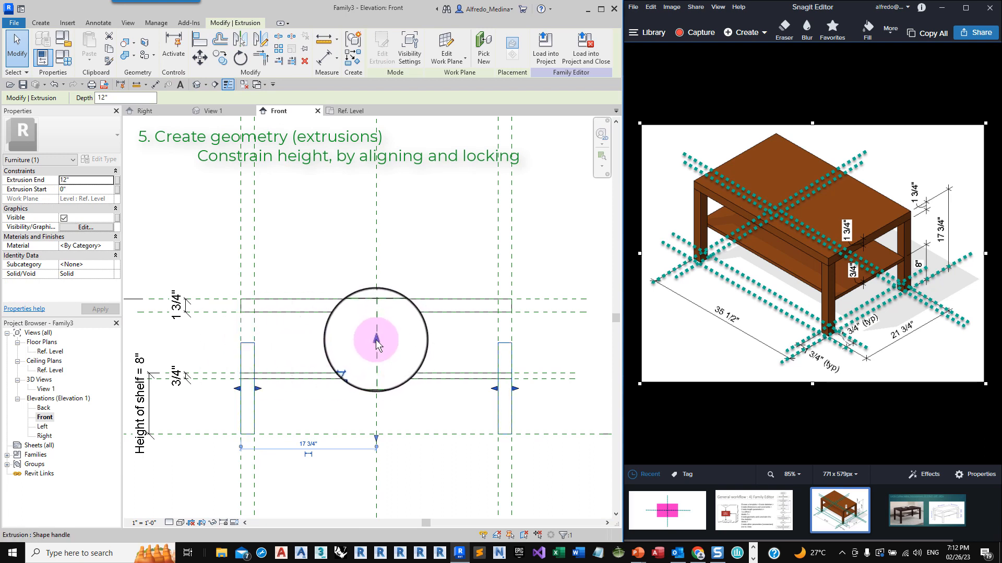
{"action": "left_click_drag", "start_coordinate": [378, 339], "coordinate": [416, 315]}
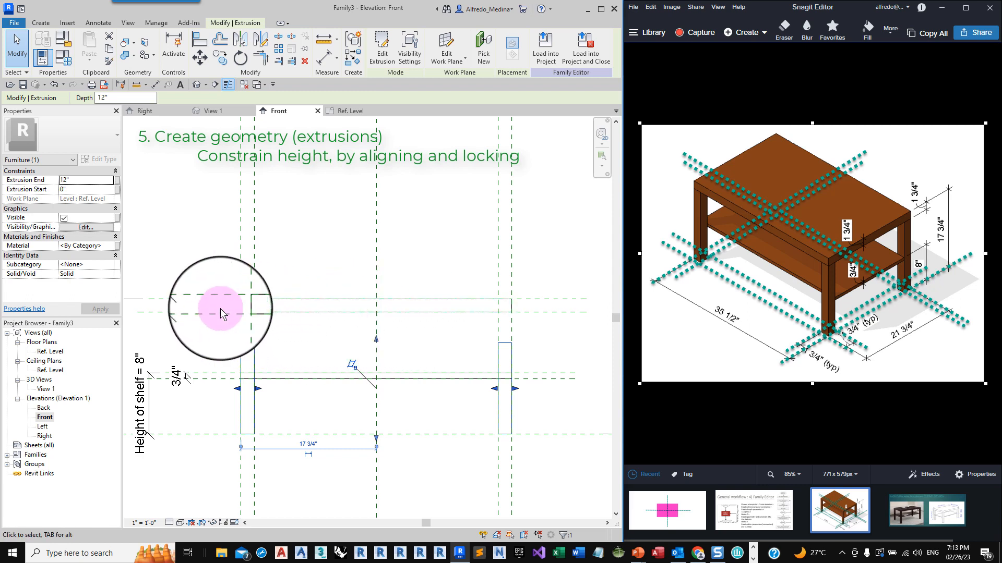
{"action": "left_click", "coordinate": [200, 41]}
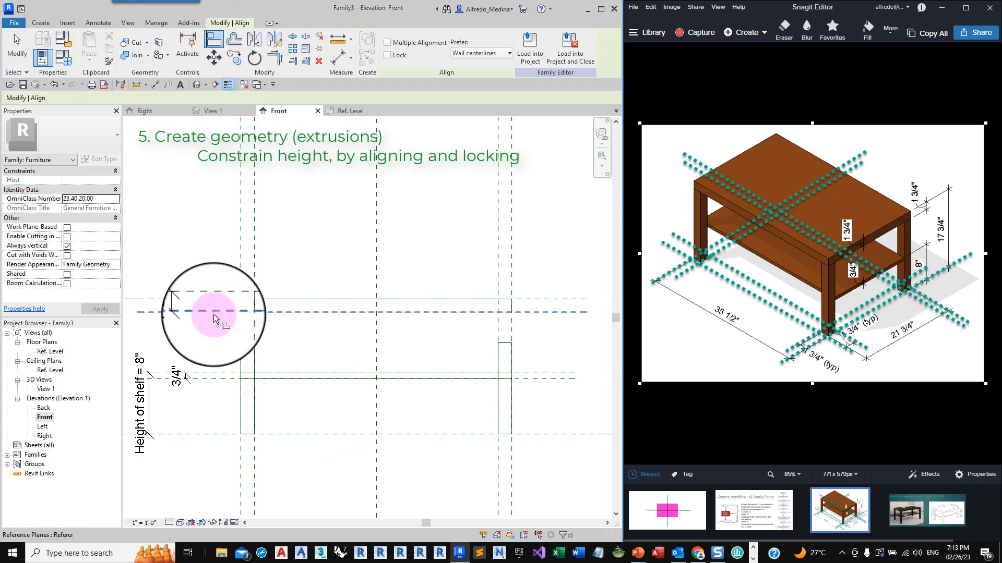
{"action": "left_click", "coordinate": [213, 314]}
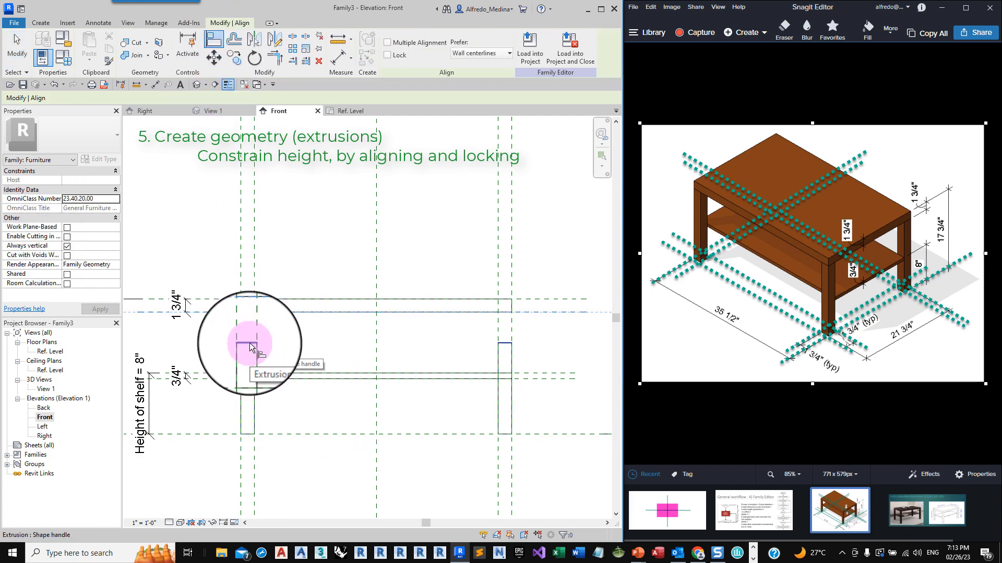
{"action": "left_click", "coordinate": [378, 297]}
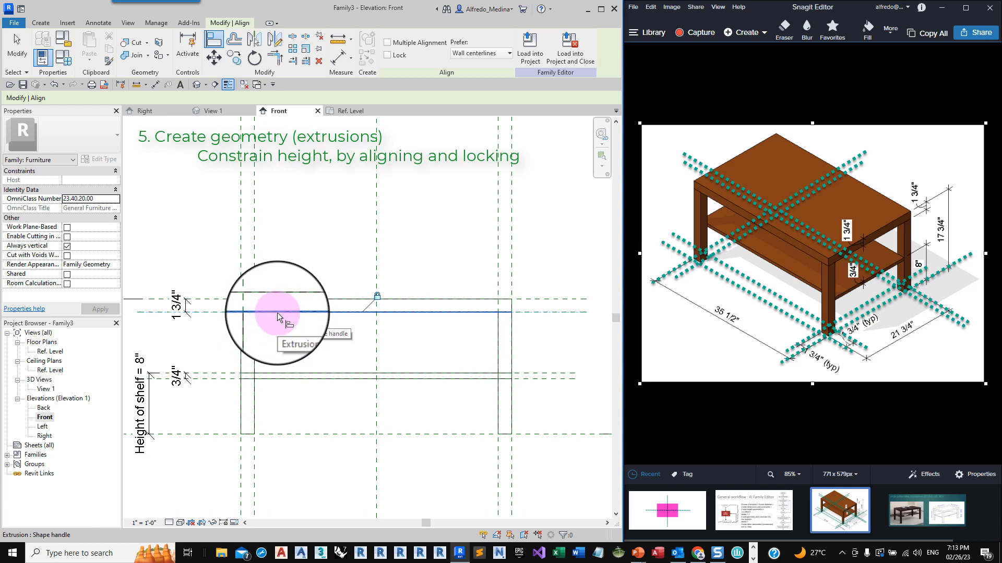
{"action": "left_click", "coordinate": [218, 313]}
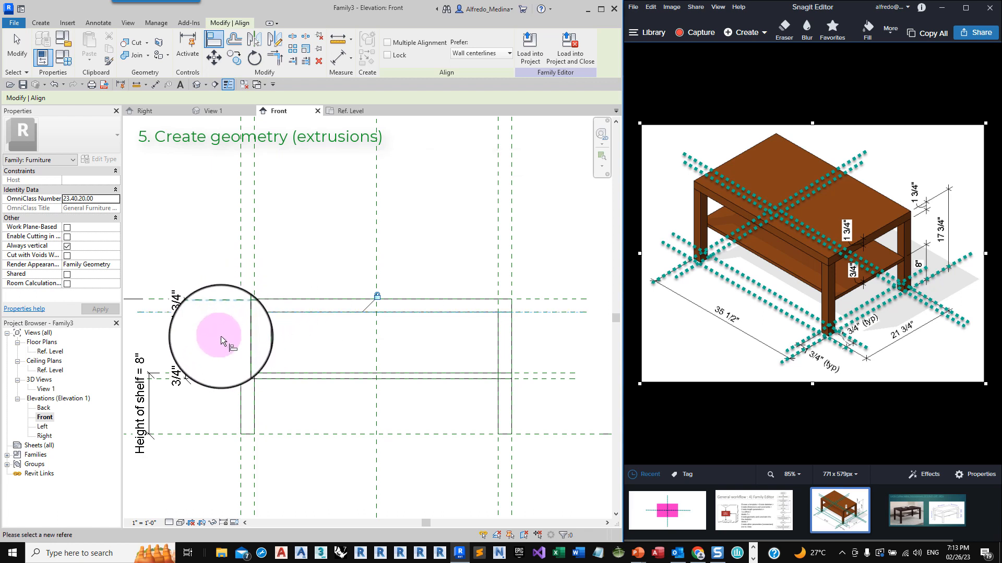
{"action": "left_click", "coordinate": [21, 51]}
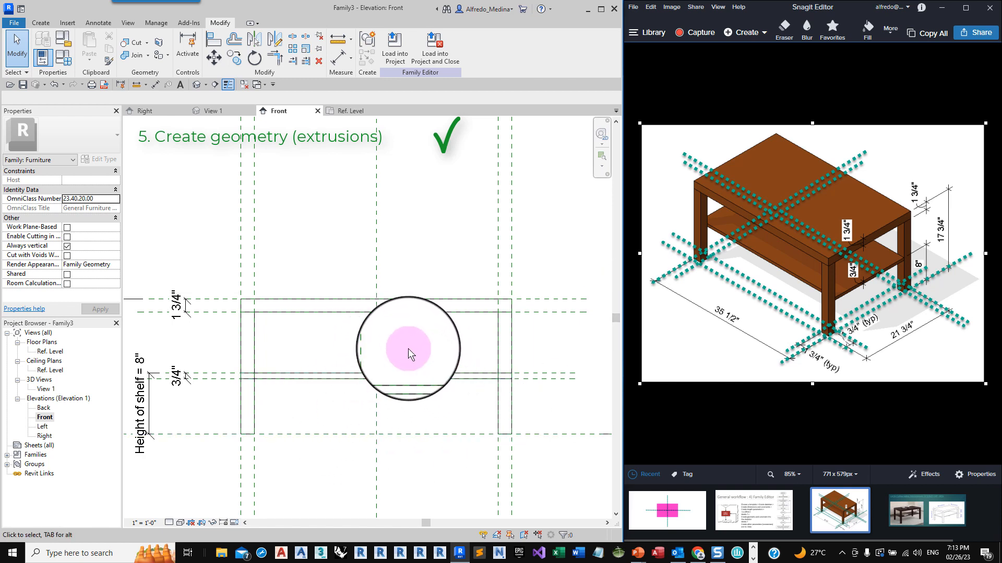
- Open the default 3D view and examine the complete table with its top, shelf and legs
{"action": "left_click", "coordinate": [196, 85]}
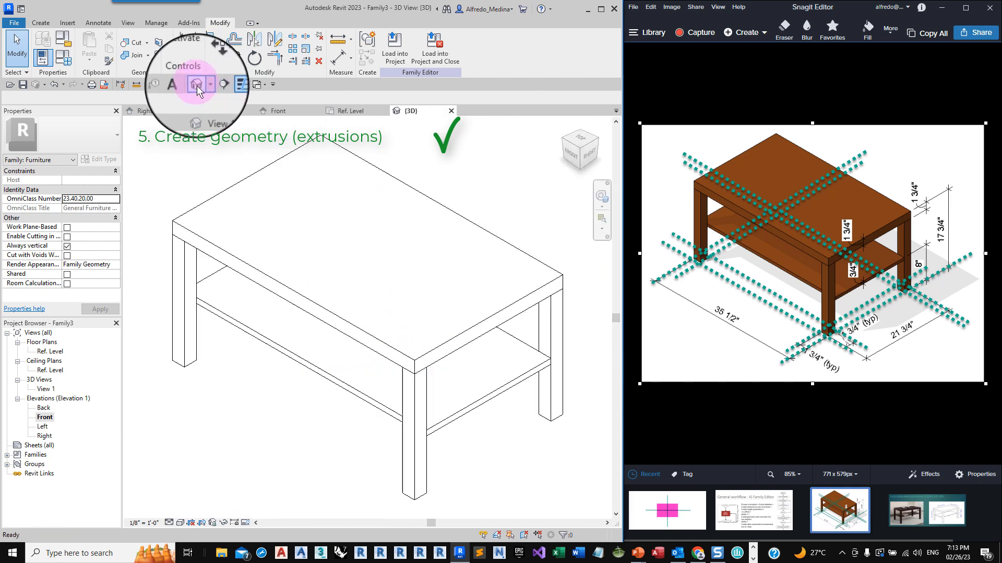
{"action": "scroll", "coordinate": [302, 409], "scroll_direction": "down", "scroll_amount": 1}
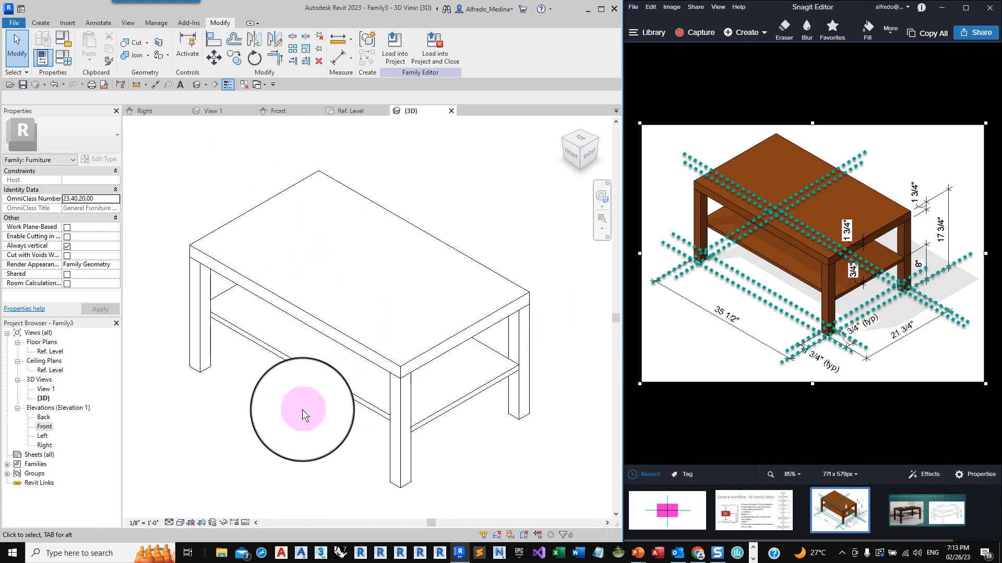
{"action": "scroll", "coordinate": [302, 409], "scroll_direction": "down", "scroll_amount": 1}
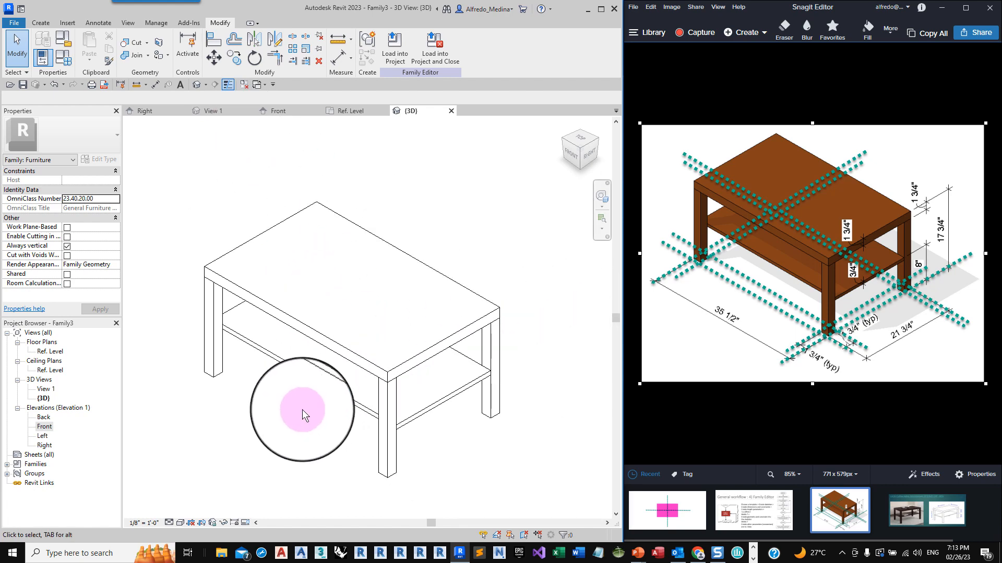
- Switch to Snagit and review the Family Editor workflow slide for the stage that follows creating geometry
{"action": "left_click", "coordinate": [755, 515]}
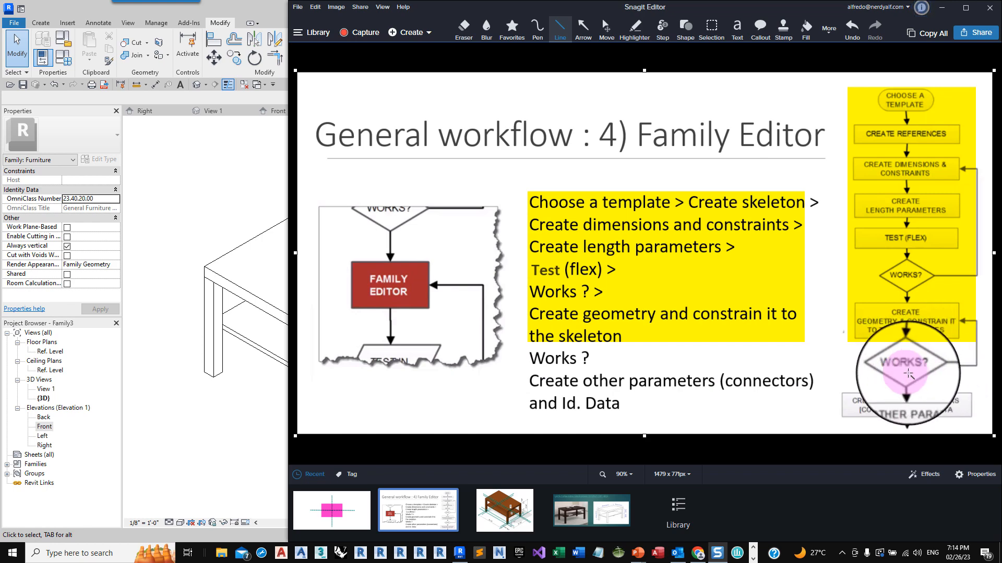
{"action": "left_click_drag", "start_coordinate": [290, 402], "coordinate": [758, 407]}
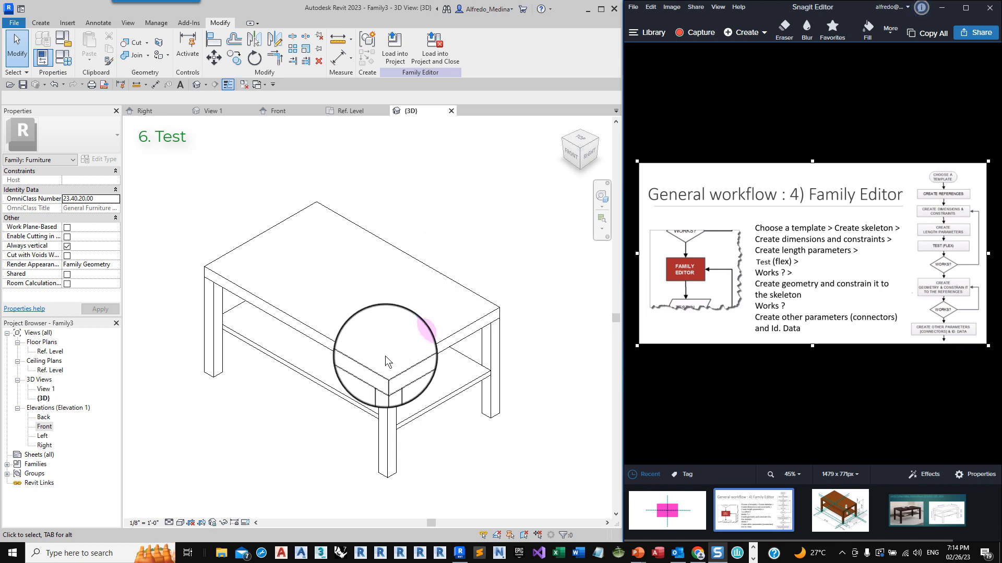
- Back in Revit, flex the table through Family Types by applying a Width of 45 1/2", keeping the model in sight
{"action": "scroll", "coordinate": [506, 393], "scroll_direction": "up", "scroll_amount": 1}
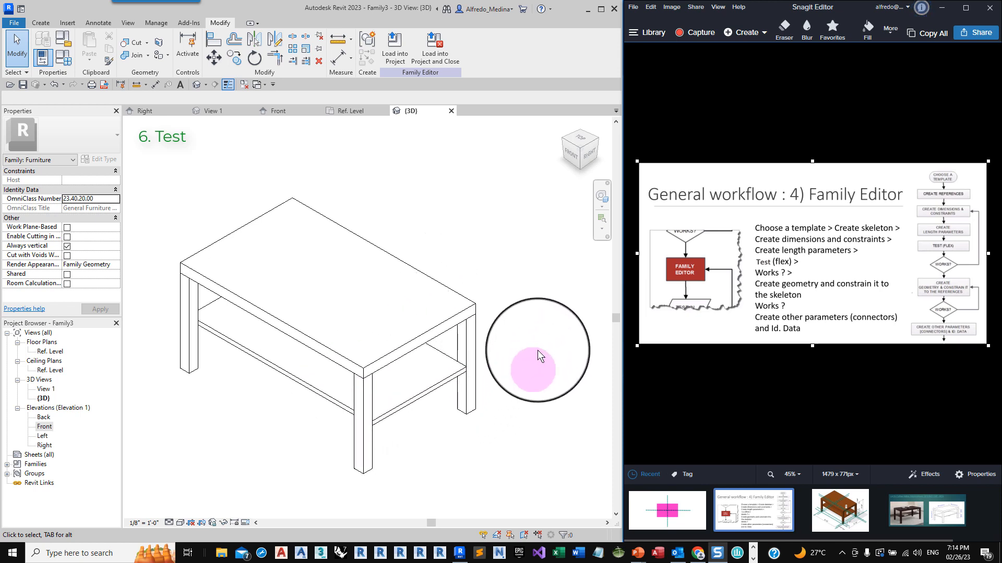
{"action": "scroll", "coordinate": [145, 386], "scroll_direction": "down", "scroll_amount": 1}
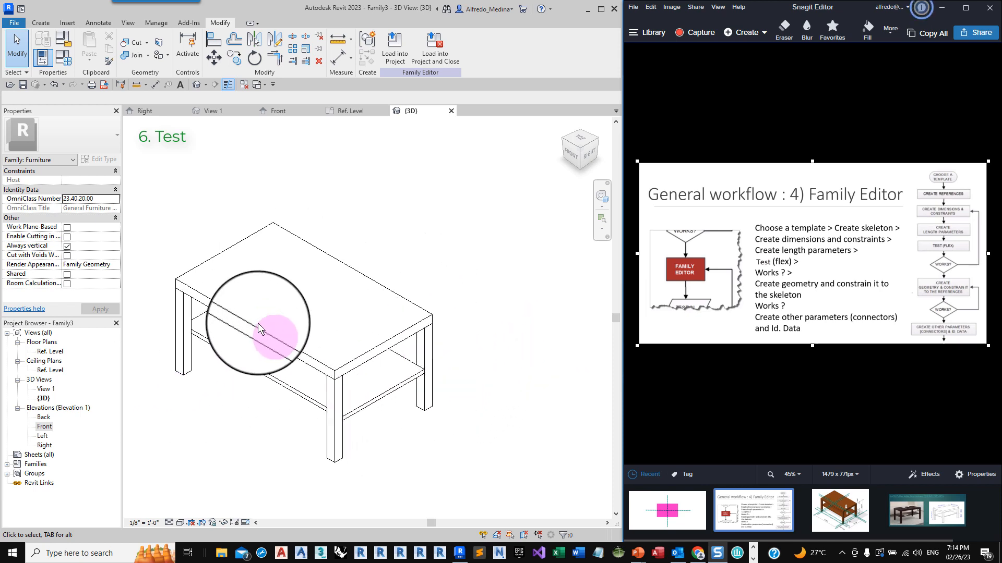
{"action": "left_click", "coordinate": [70, 61]}
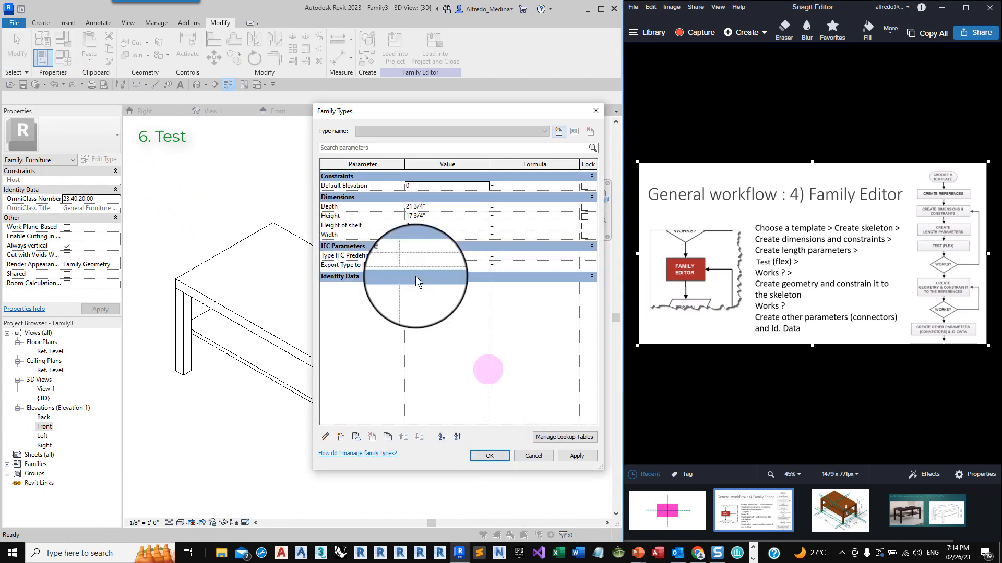
{"action": "left_click_drag", "start_coordinate": [423, 115], "coordinate": [601, 130]}
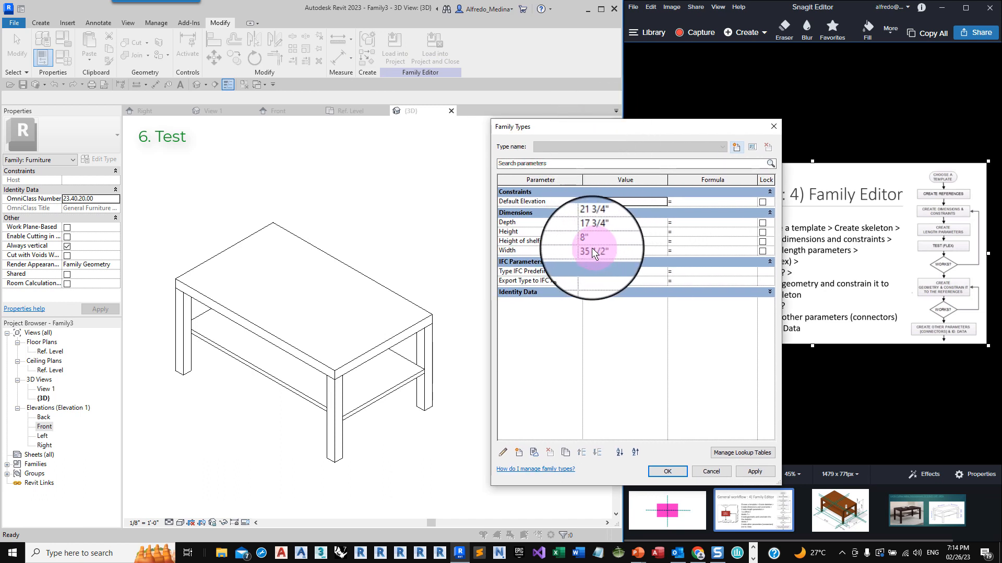
{"action": "left_click", "coordinate": [605, 253]}
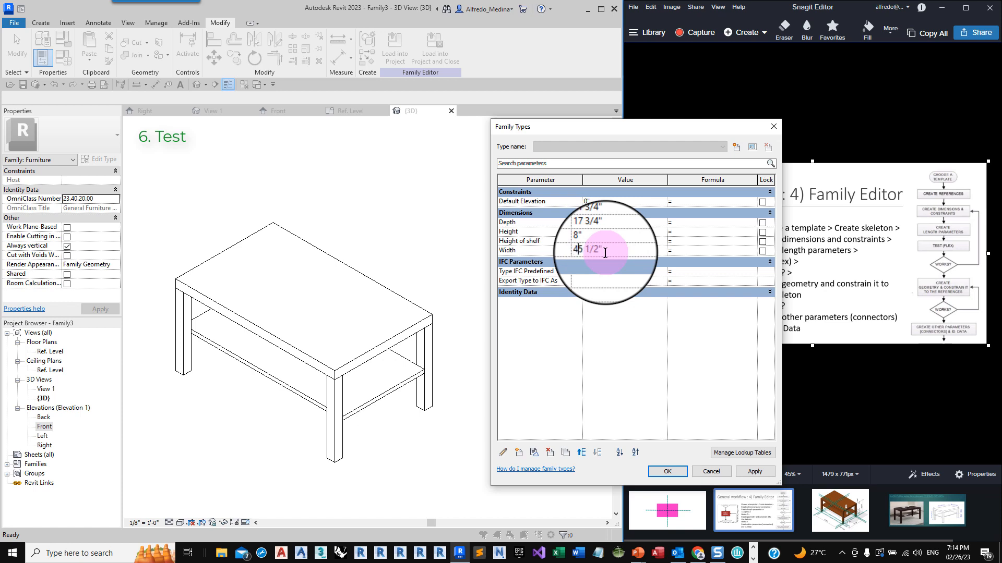
{"action": "left_click", "coordinate": [760, 473]}
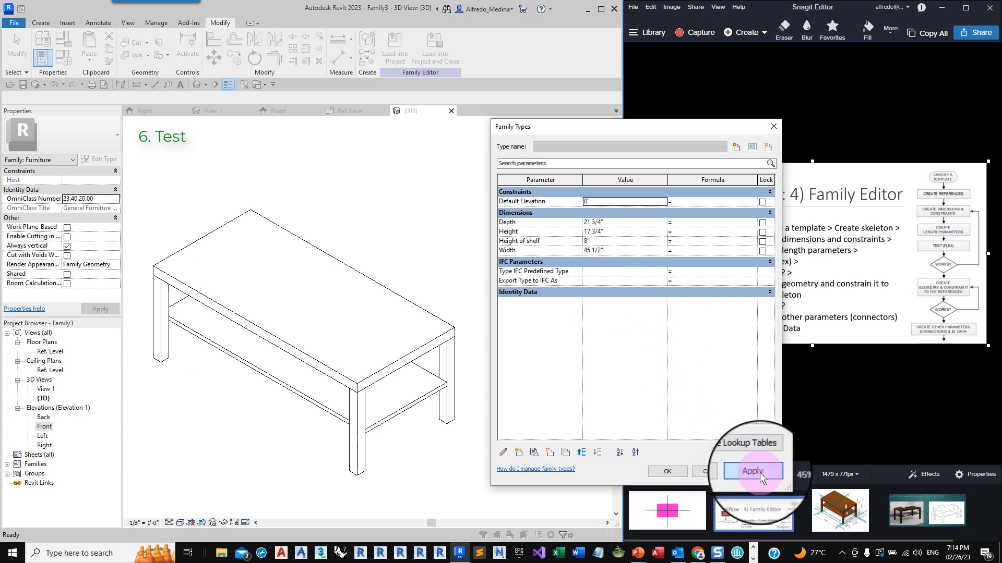
- Return the Width to 35 1/2" and flex the table with a Depth of 31 3/4"
{"action": "left_click", "coordinate": [589, 250]}
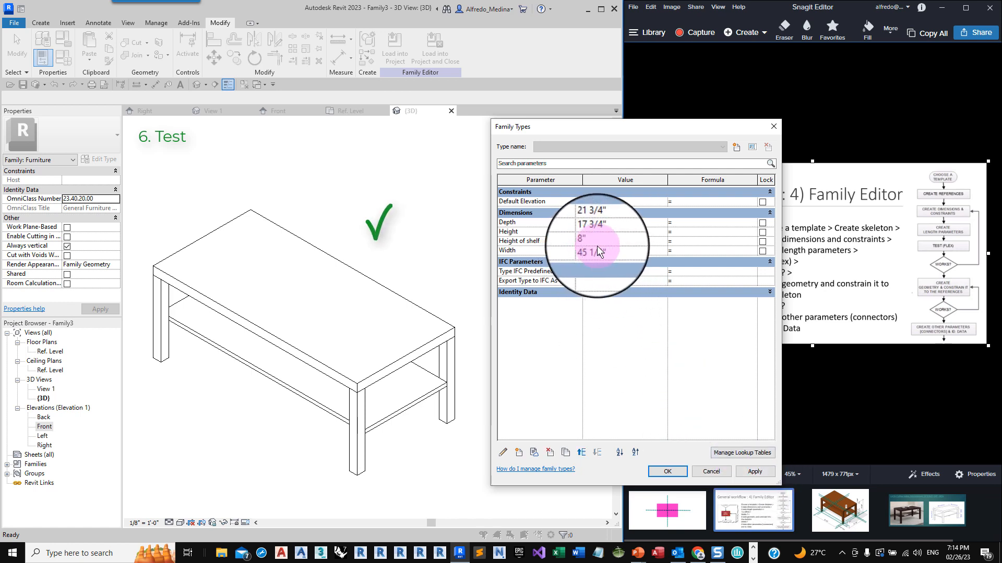
{"action": "type", "text": "32"}
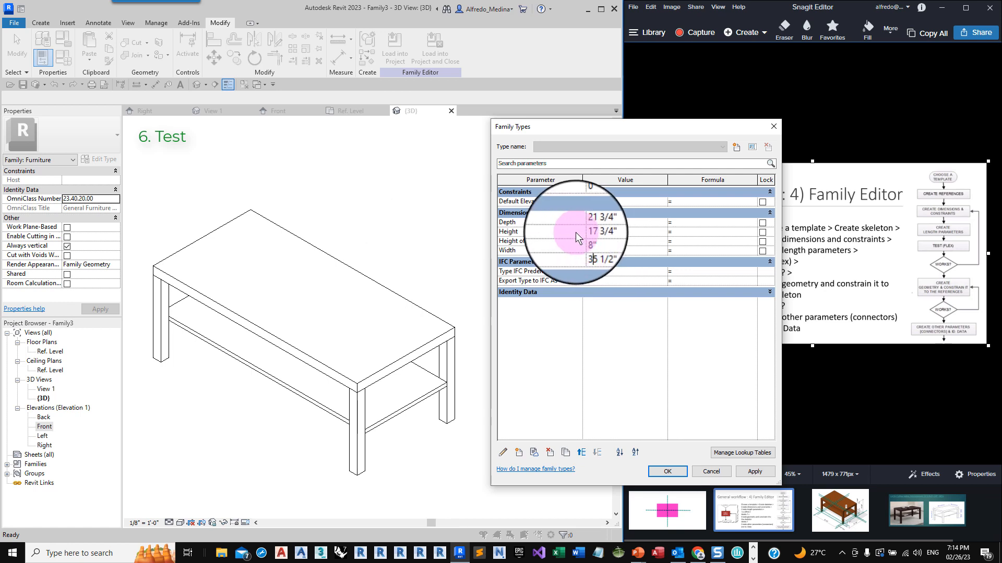
{"action": "left_click", "coordinate": [587, 219]}
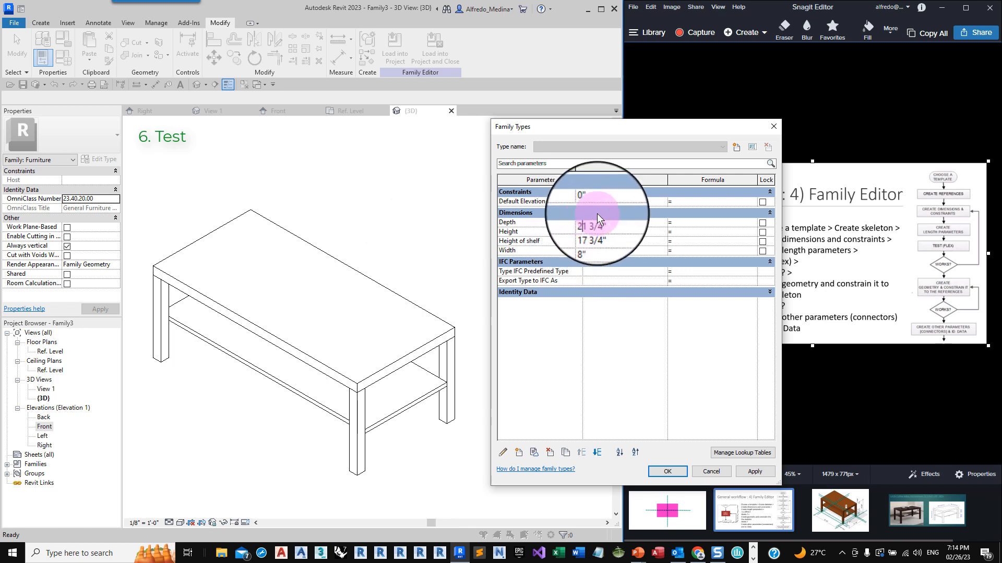
{"action": "key", "text": "BackSpace"}
{"action": "type", "text": "3"}
{"action": "key", "text": "Return"}
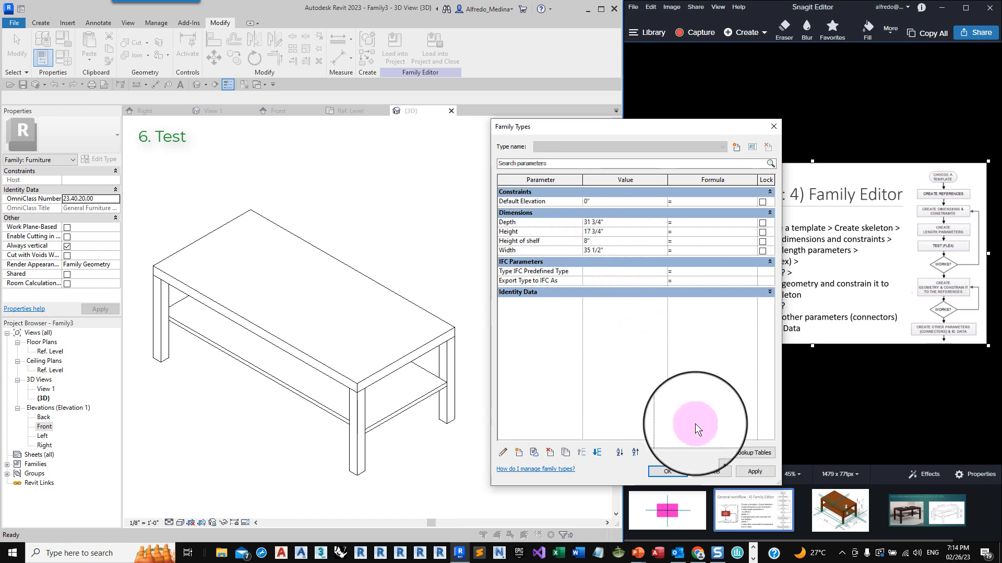
{"action": "left_click", "coordinate": [758, 472]}
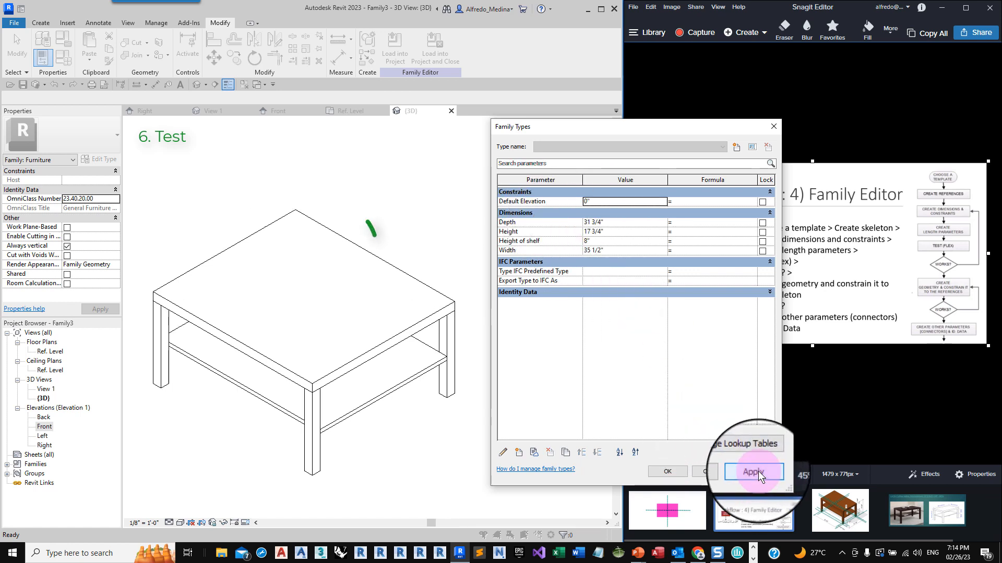
- Return the Depth to 21 3/4" and flex the table with a Height of 27 3/4"
{"action": "left_click", "coordinate": [586, 222]}
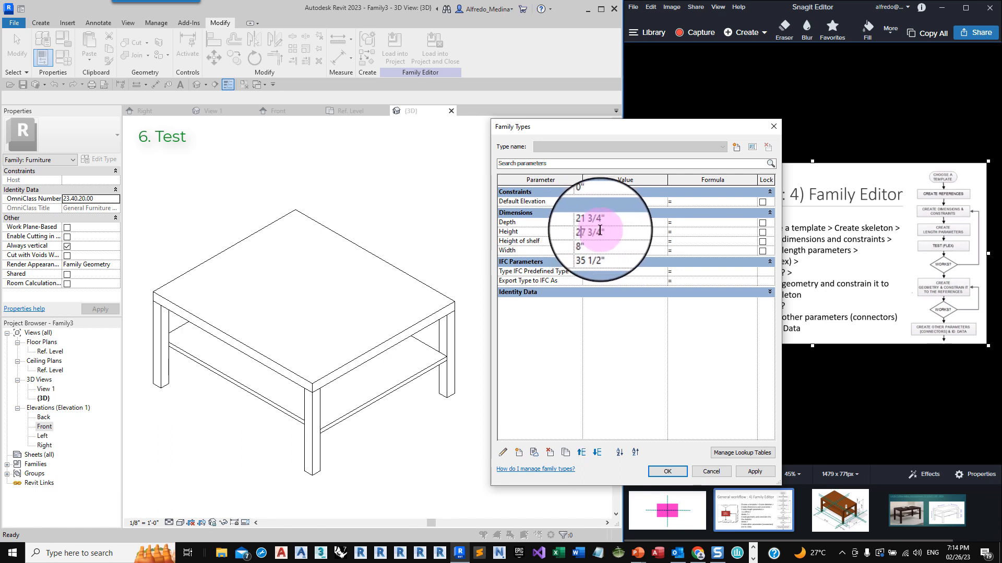
{"action": "left_click", "coordinate": [755, 470]}
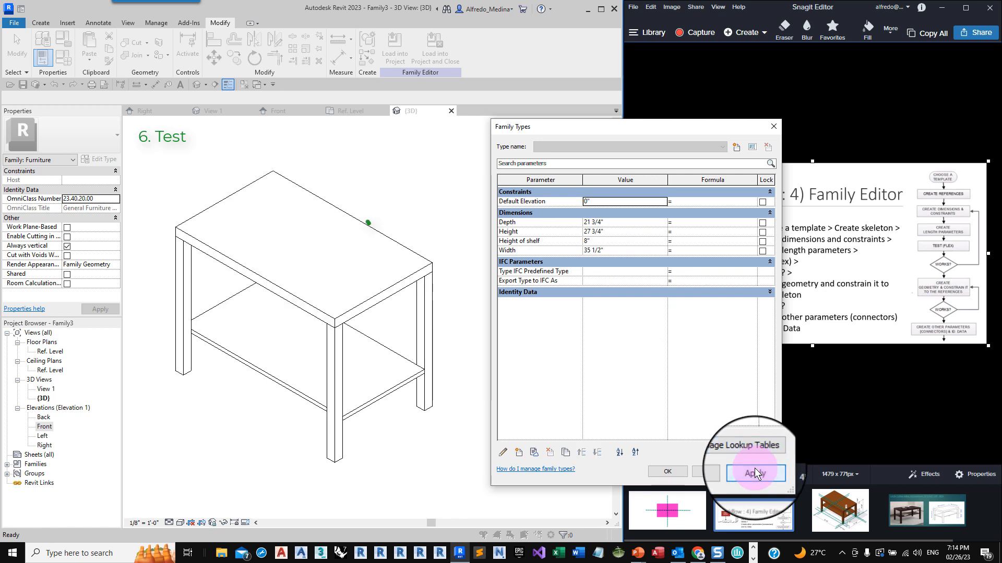
- Return the Height to 17 3/4" and flex the table with a Height of shelf of 12"
{"action": "left_click", "coordinate": [591, 231]}
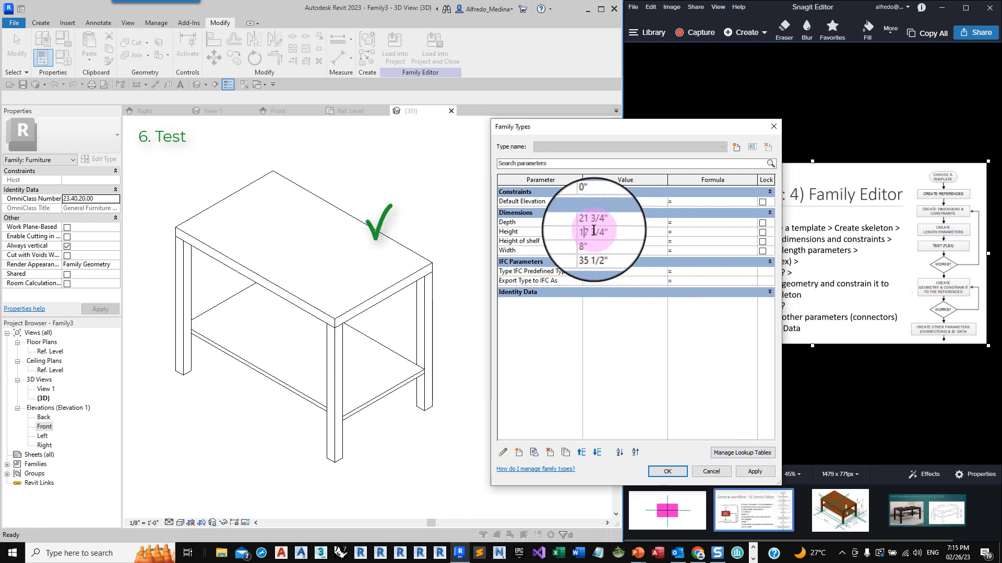
{"action": "left_click", "coordinate": [587, 241]}
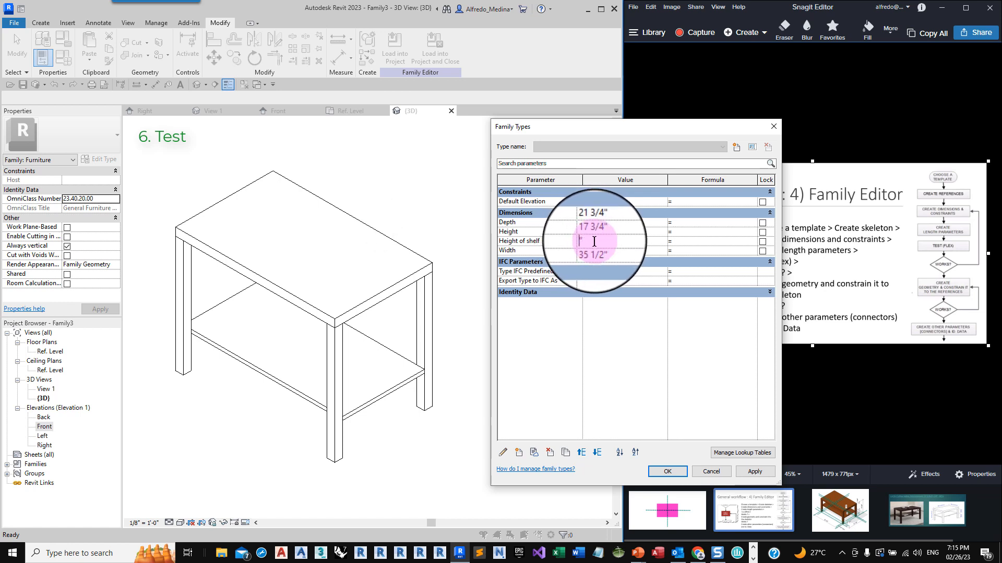
{"action": "left_click", "coordinate": [760, 471]}
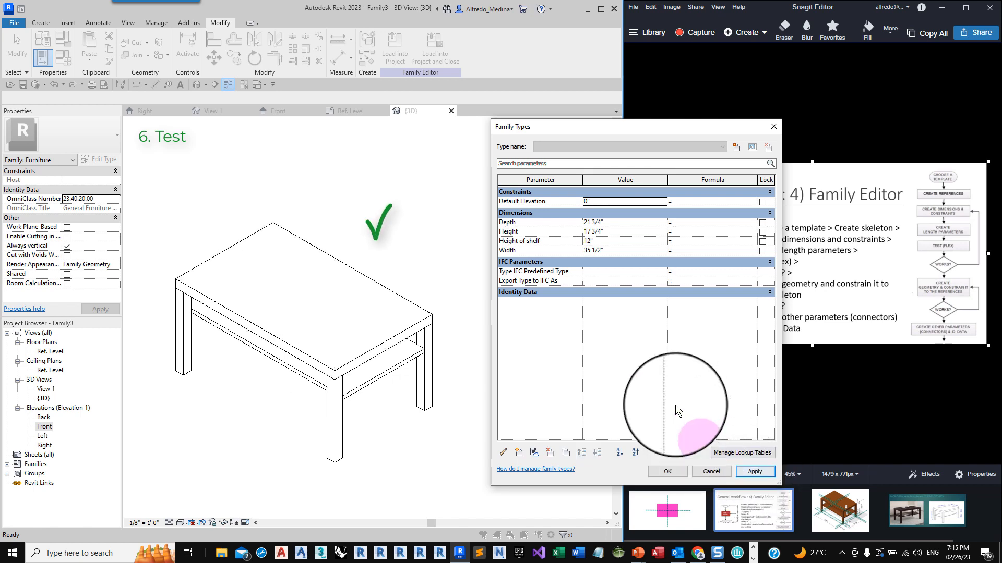
- Return the Height of shelf to 8" and accept the family type values
{"action": "left_click", "coordinate": [589, 242]}
{"action": "double_click", "coordinate": [591, 242]}
{"action": "type", "text": "8"}
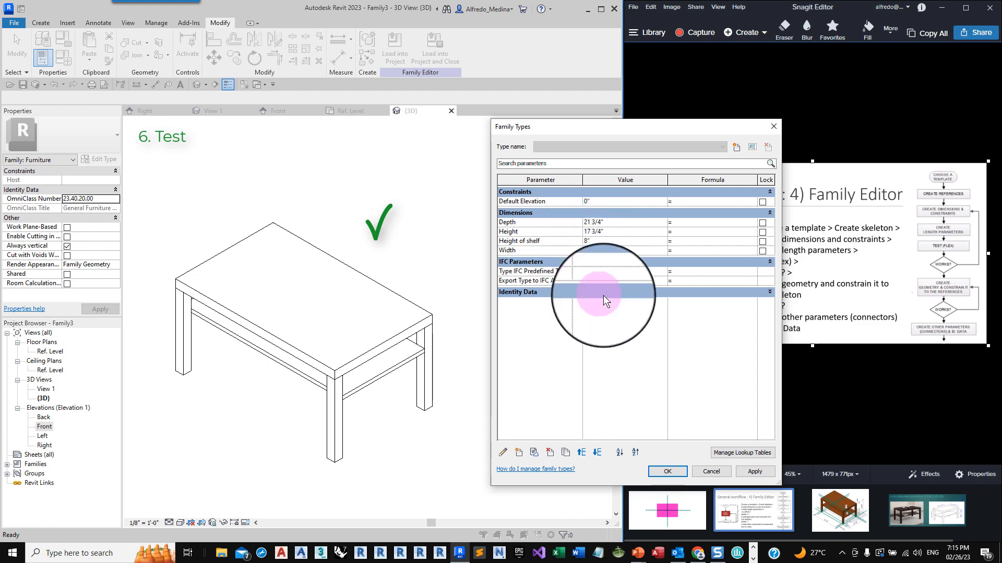
{"action": "left_click", "coordinate": [667, 472]}
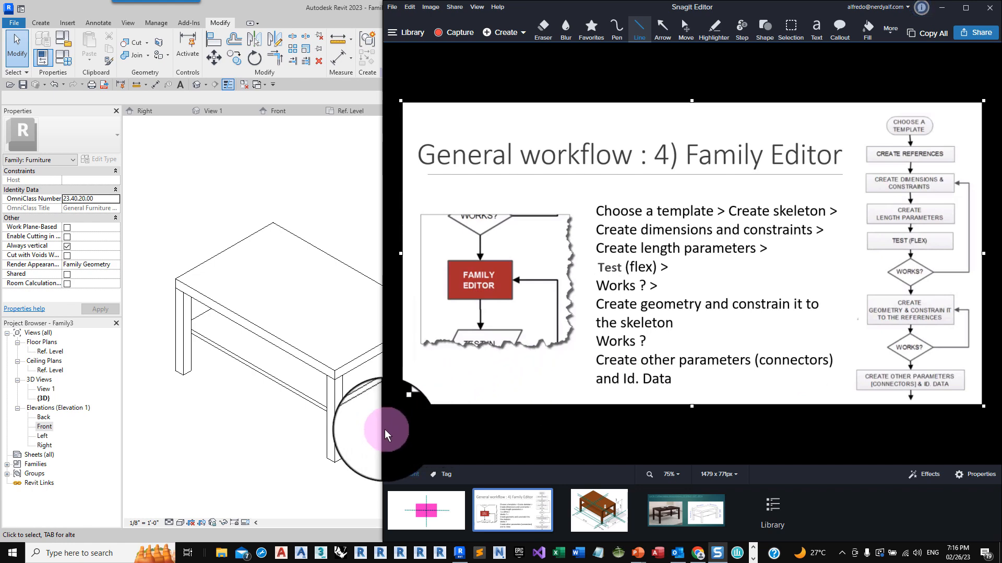
- Narrow the Snagit window so the Revit model is uncovered, and show the dimensioned coffee table picture in it
{"action": "left_click_drag", "start_coordinate": [382, 430], "coordinate": [693, 441]}
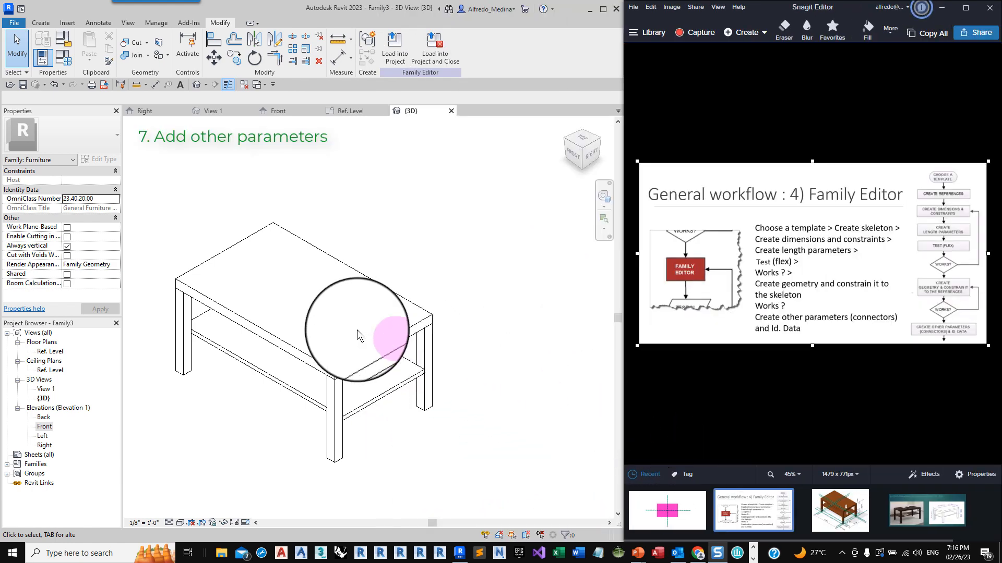
{"action": "left_click", "coordinate": [833, 509]}
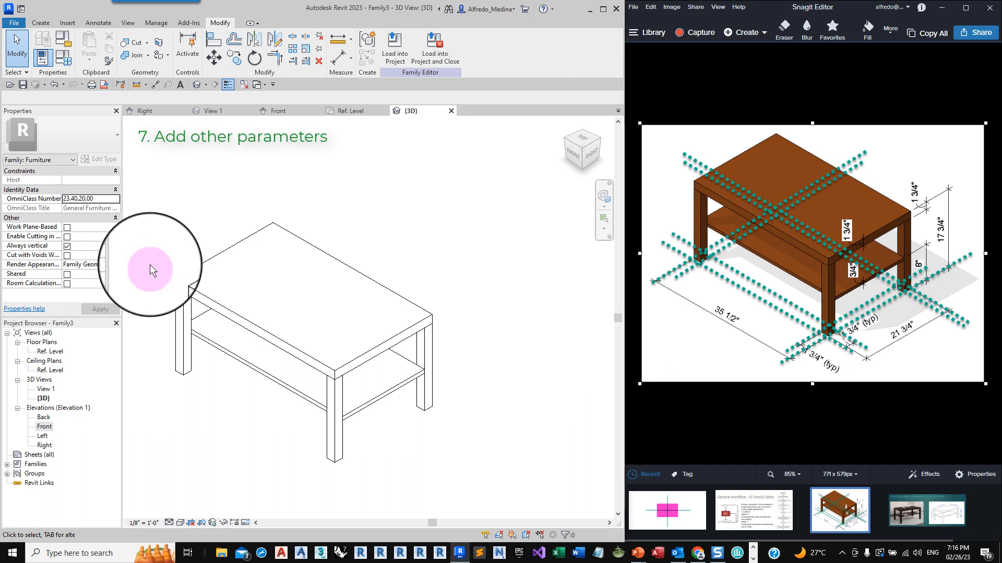
- In Revit, associate the material of the legs, shelf and tabletop extrusions with a new type-based family parameter named Material
{"action": "scroll", "coordinate": [149, 261], "scroll_direction": "up", "scroll_amount": 1}
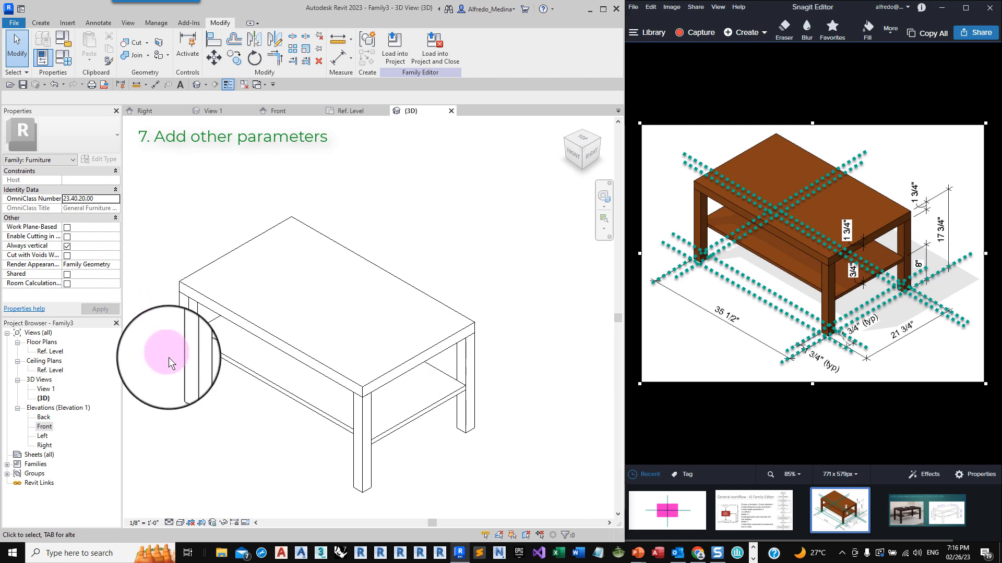
{"action": "left_click", "coordinate": [189, 386]}
{"action": "left_click", "coordinate": [212, 379]}
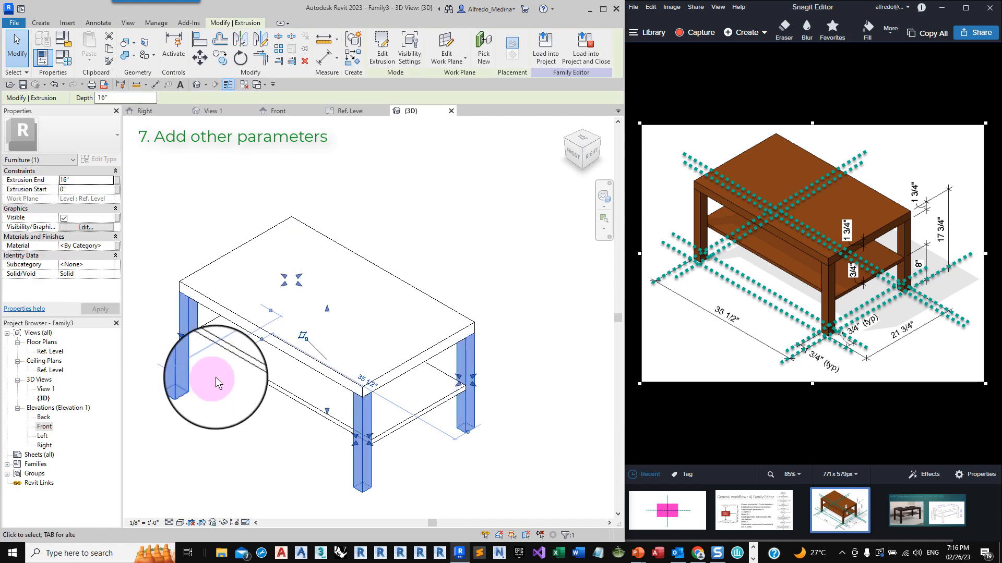
{"action": "left_click", "coordinate": [240, 370]}
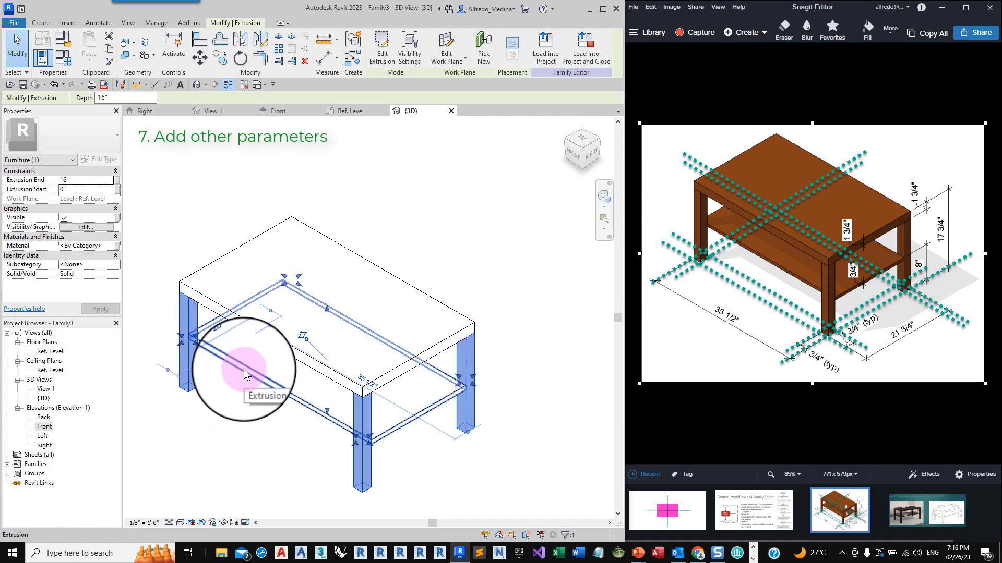
{"action": "key", "text": "ctrl"}
{"action": "left_click", "coordinate": [243, 368], "text": "ctrl"}
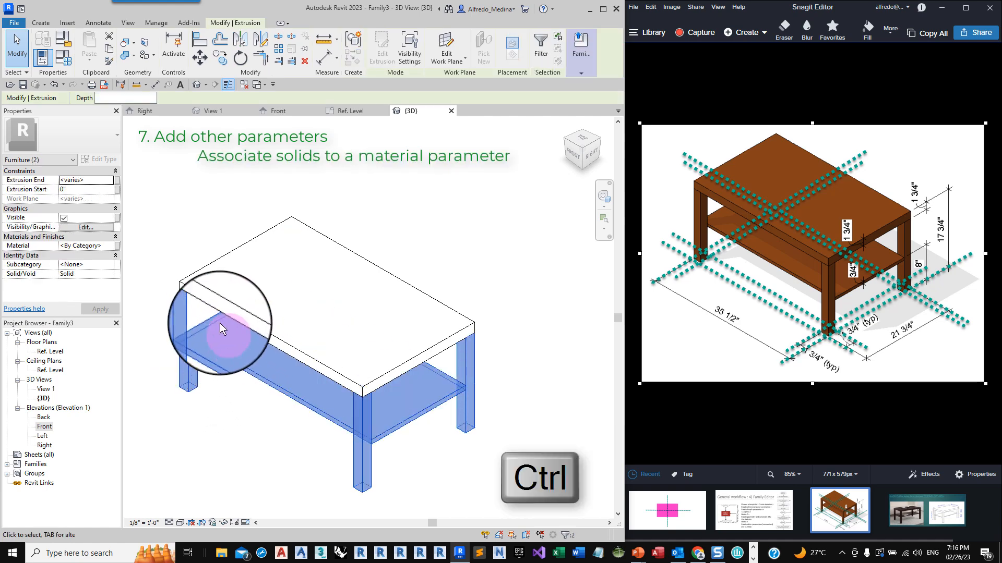
{"action": "left_click", "coordinate": [212, 298], "text": "ctrl"}
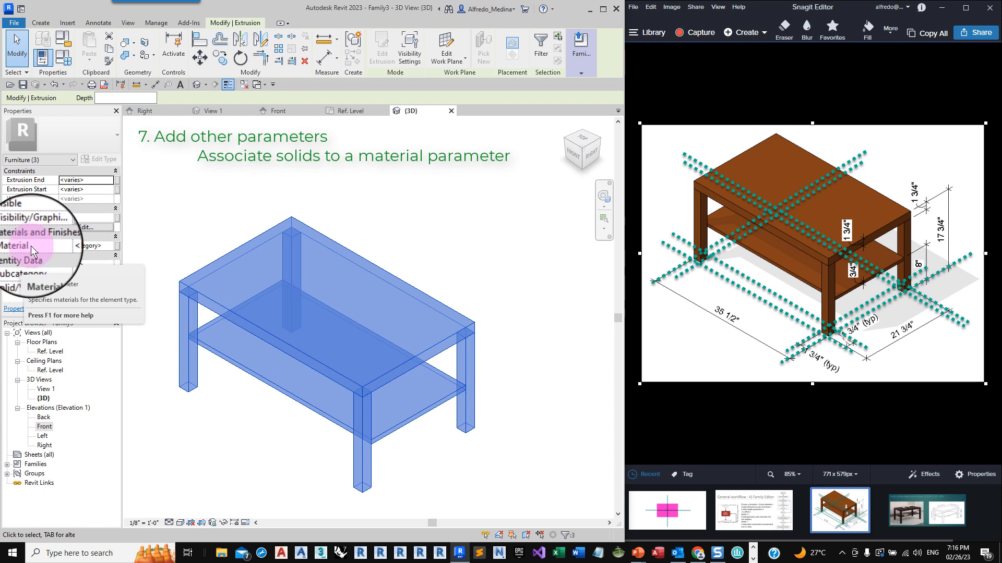
{"action": "left_click", "coordinate": [118, 249]}
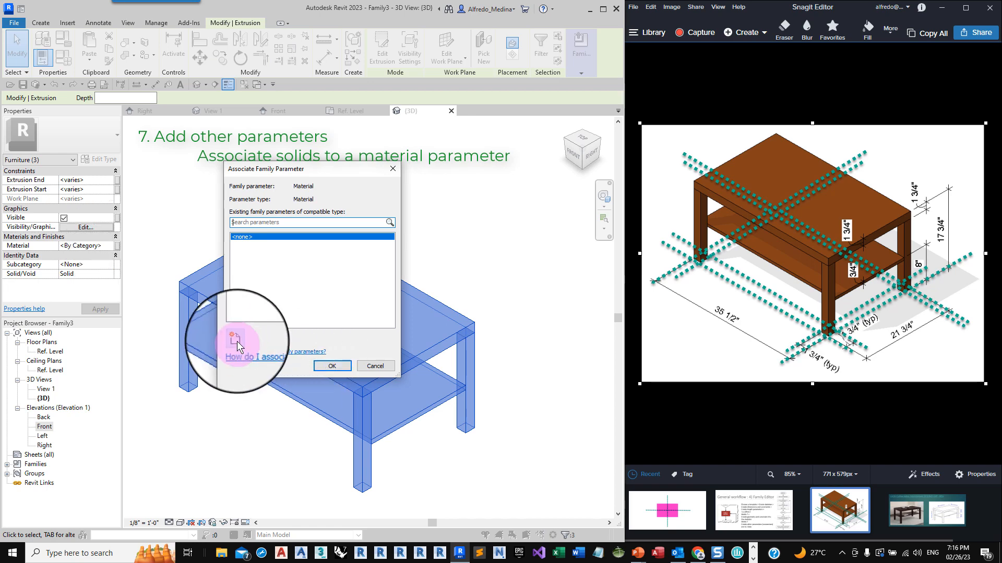
{"action": "left_click", "coordinate": [236, 340]}
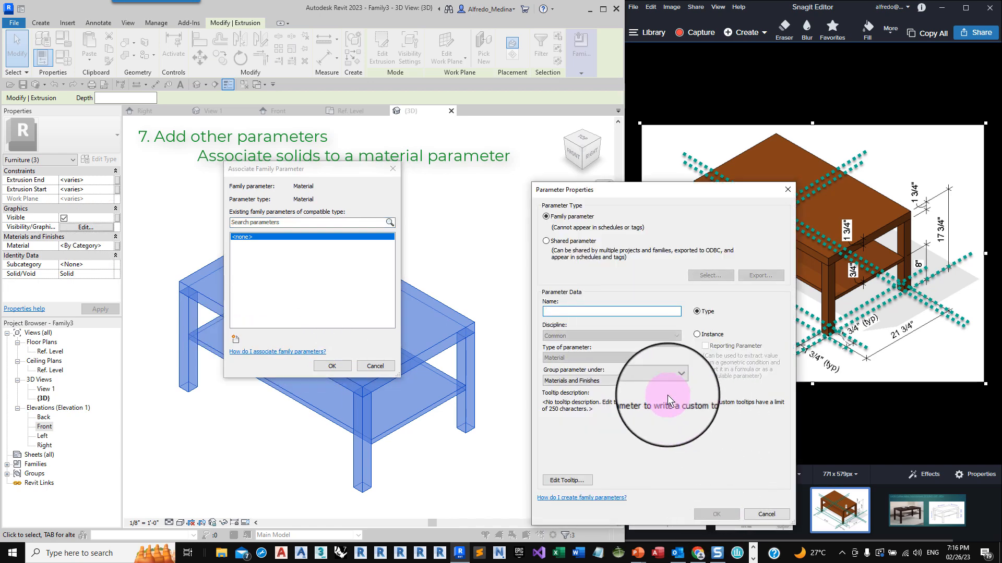
{"action": "type", "text": "Mater"}
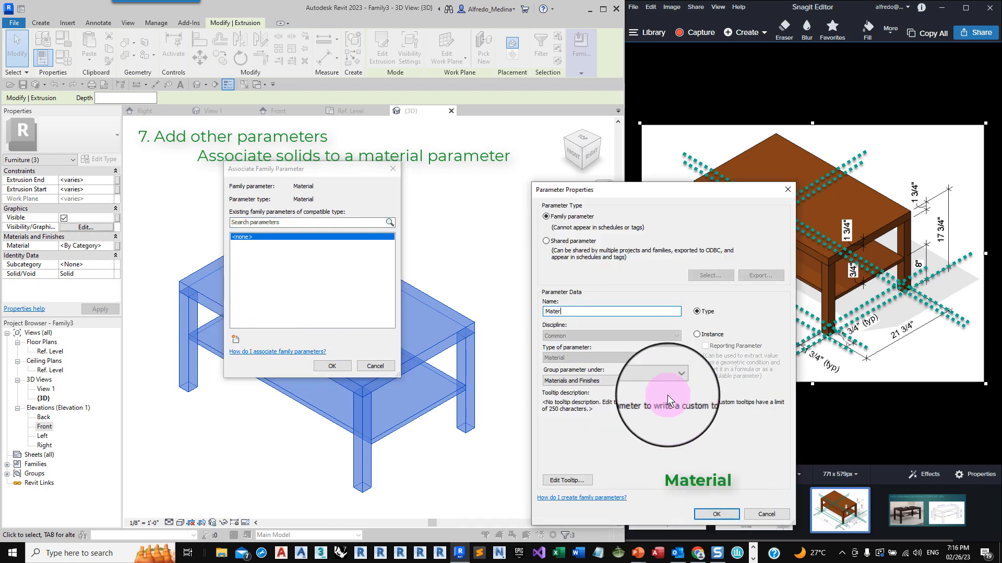
{"action": "type", "text": "ial"}
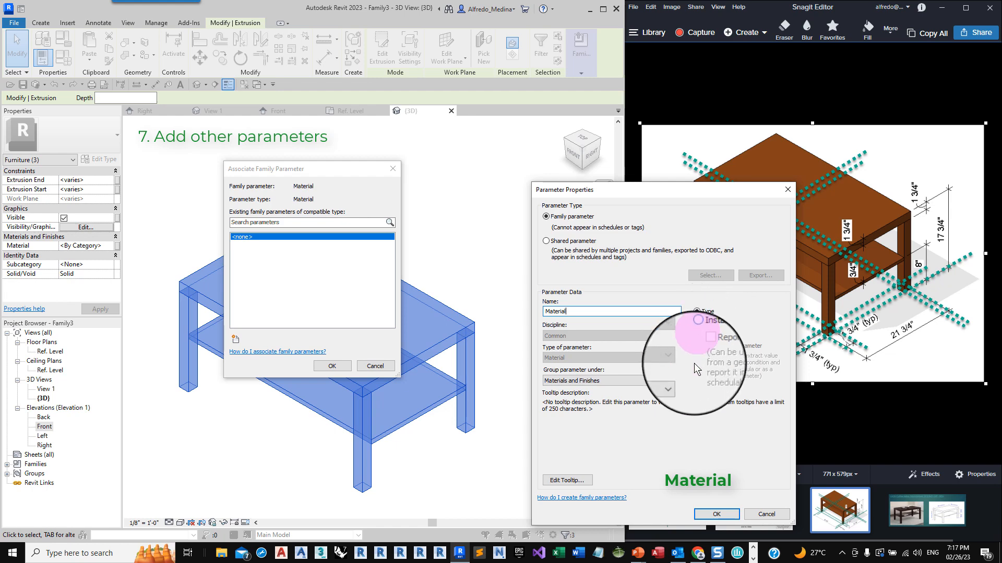
{"action": "left_click", "coordinate": [718, 515]}
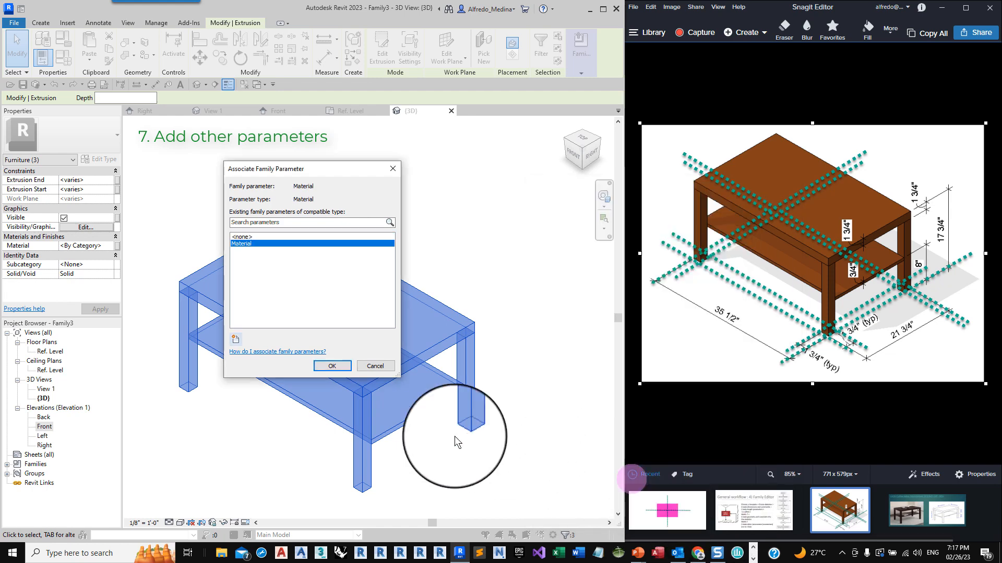
{"action": "left_click", "coordinate": [337, 367]}
{"action": "left_click", "coordinate": [478, 495]}
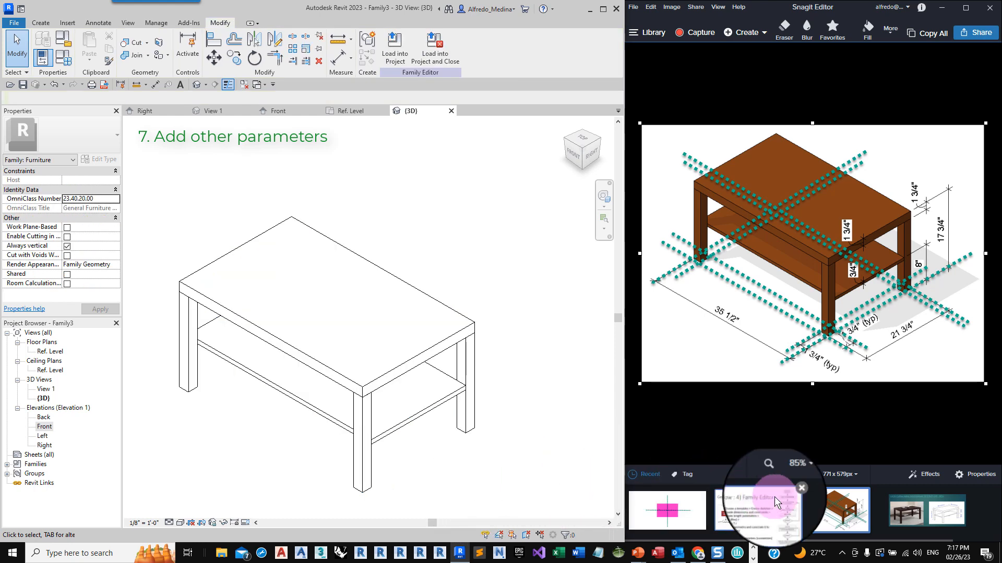
- Consult the Family Editor workflow slide in Snagit and, back in Revit, set the family's Model to Lack Coffee Table and Manufacturer to IKEA
{"action": "left_click", "coordinate": [769, 512]}
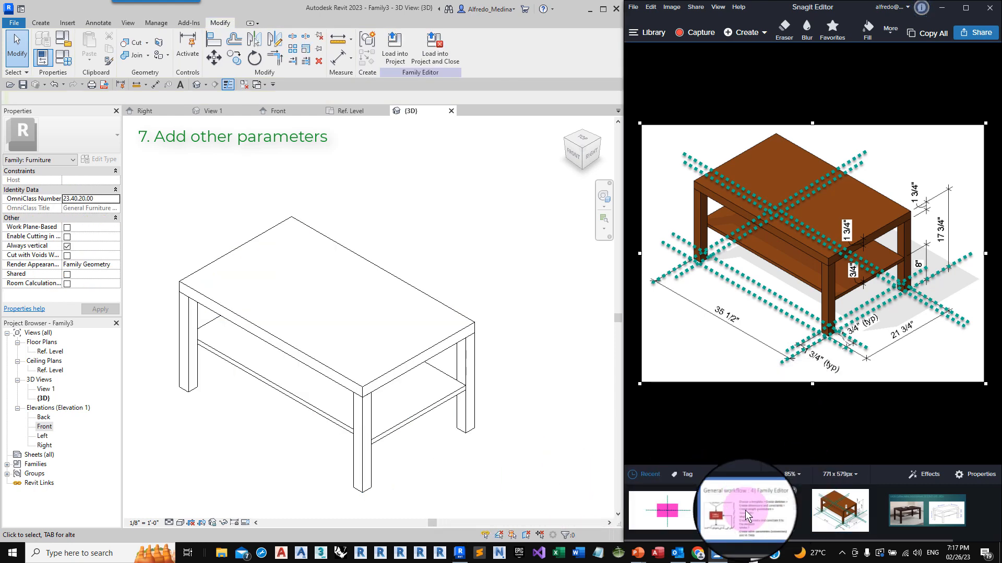
{"action": "left_click", "coordinate": [746, 508]}
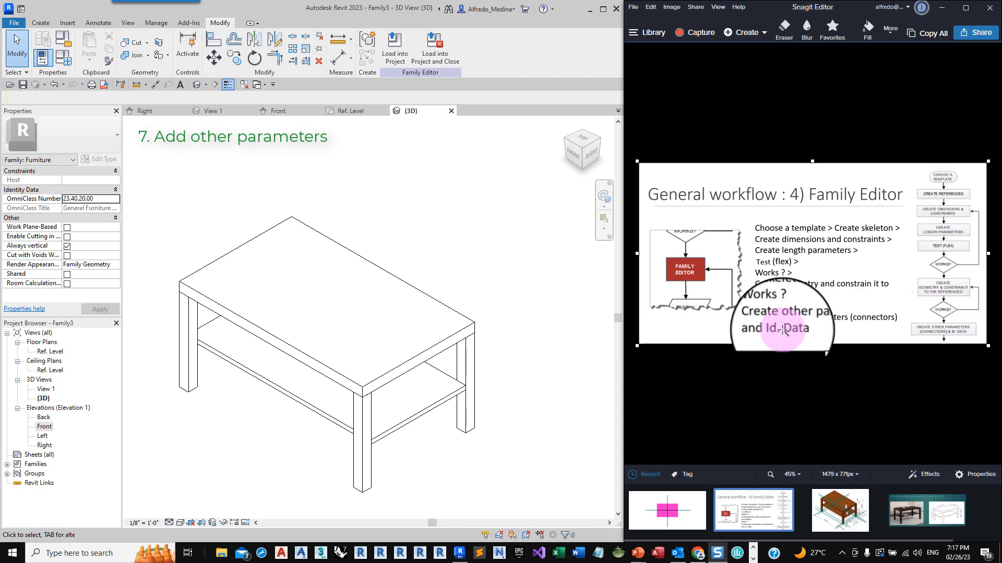
{"action": "left_click", "coordinate": [67, 63]}
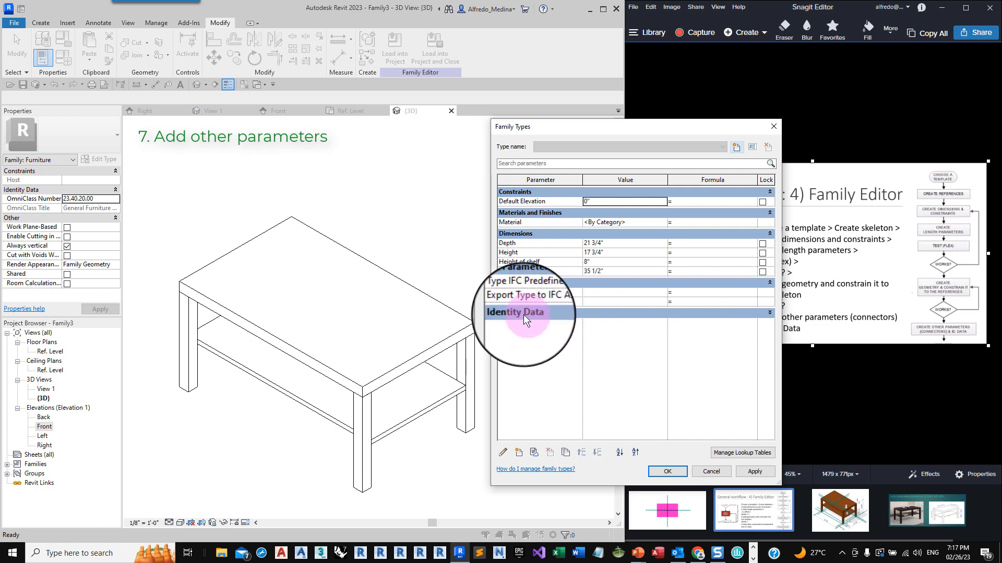
{"action": "left_click", "coordinate": [770, 313]}
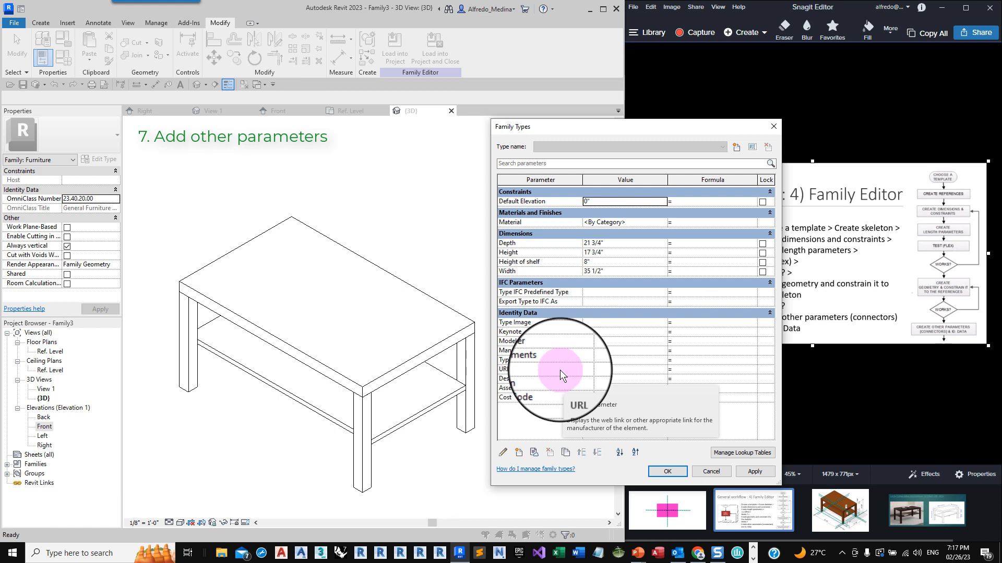
{"action": "left_click", "coordinate": [591, 342]}
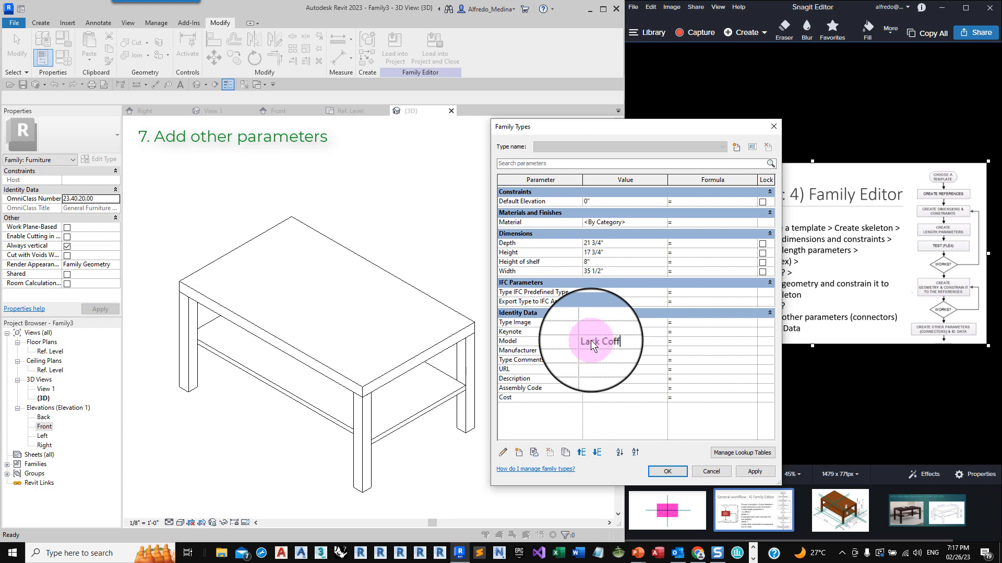
{"action": "type", "text": "ee Ta"}
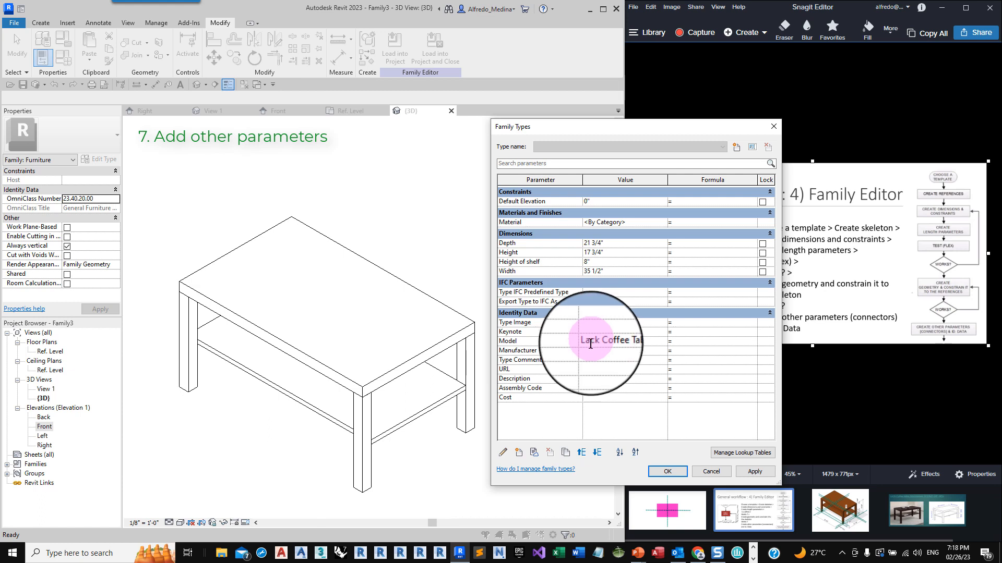
{"action": "type", "text": "ble"}
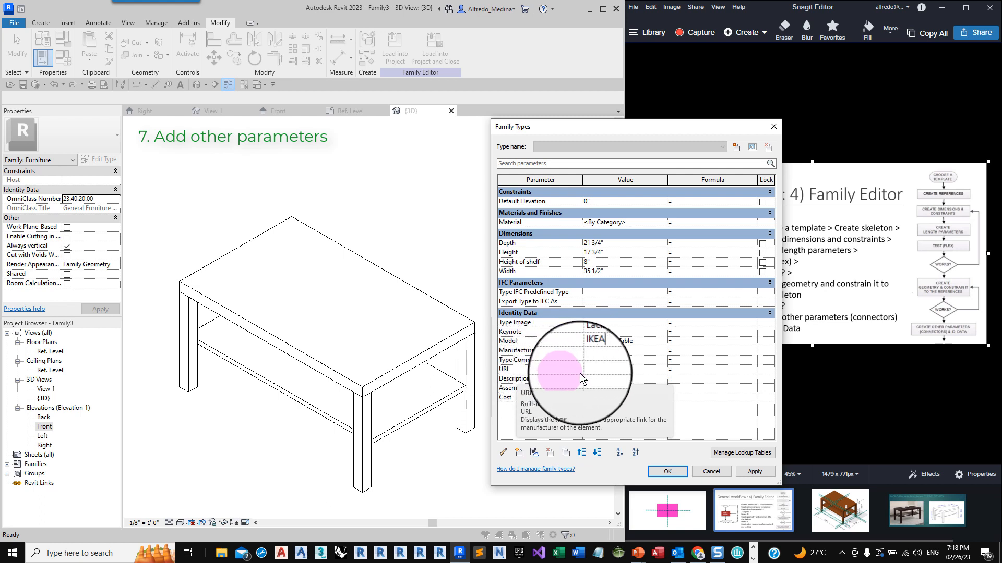
{"action": "left_click", "coordinate": [590, 368]}
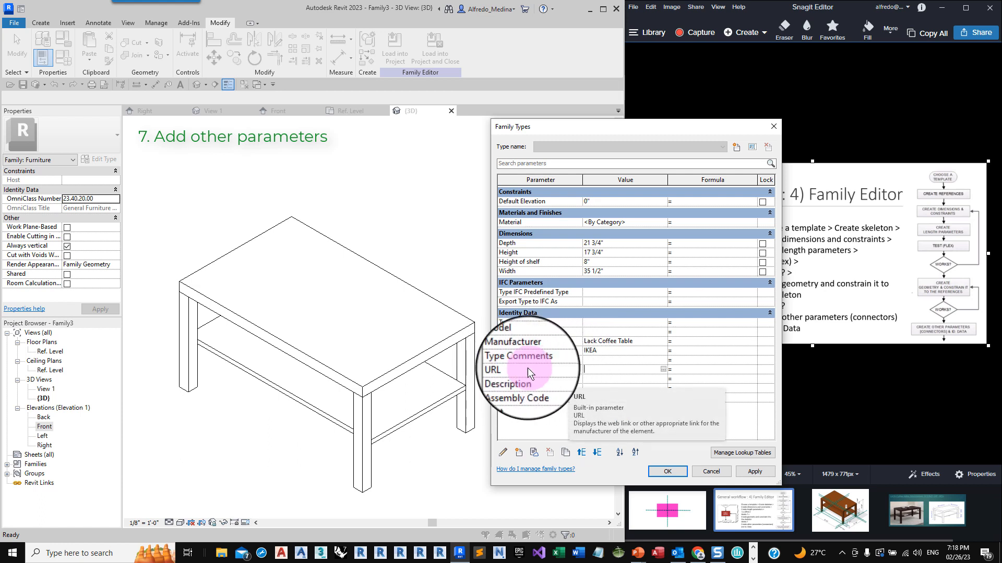
{"action": "left_click", "coordinate": [607, 370]}
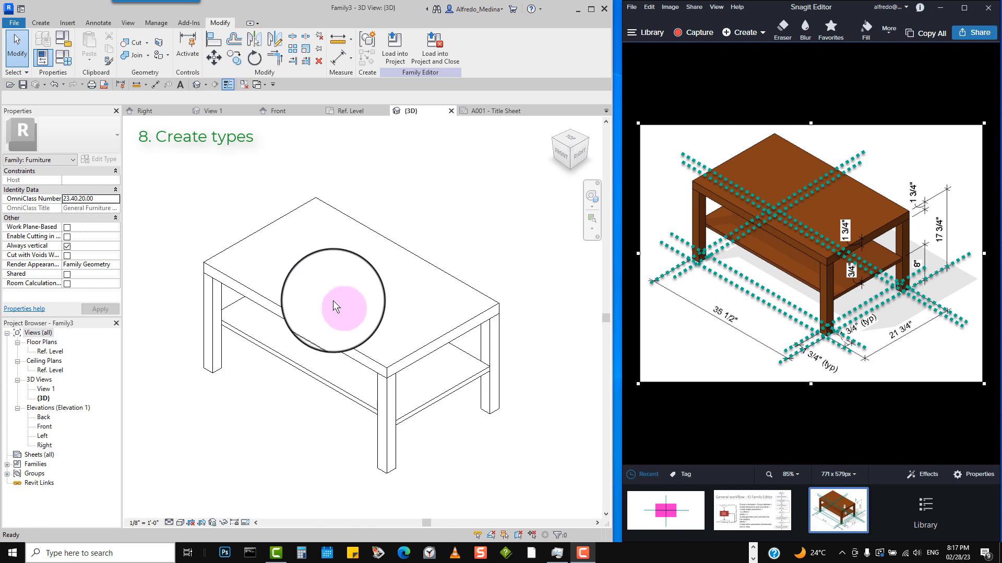
- Create a family type named 35 1/2" W x 21 3/4" D x 17 3/4" H with shelf
{"action": "left_click", "coordinate": [67, 60]}
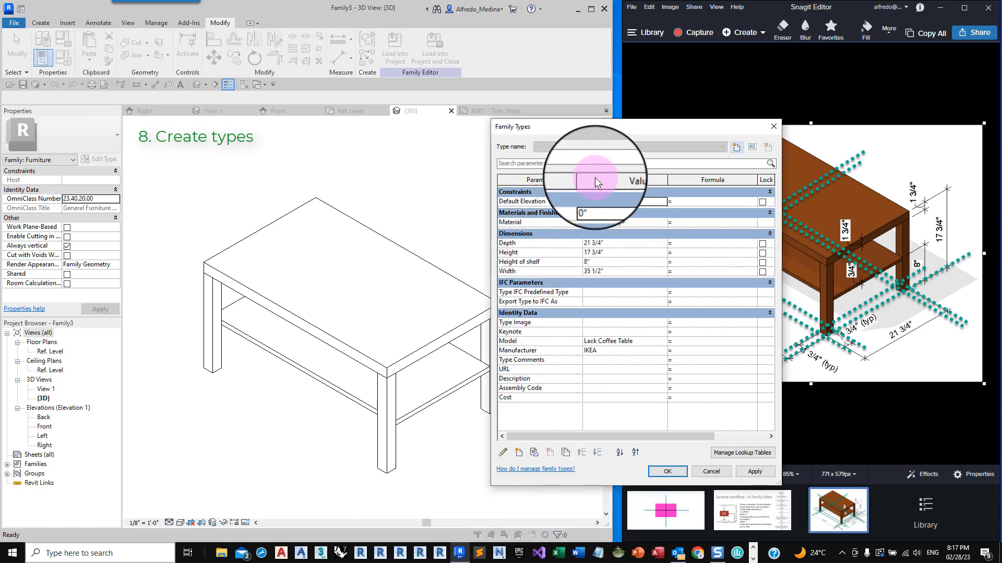
{"action": "left_click", "coordinate": [737, 148]}
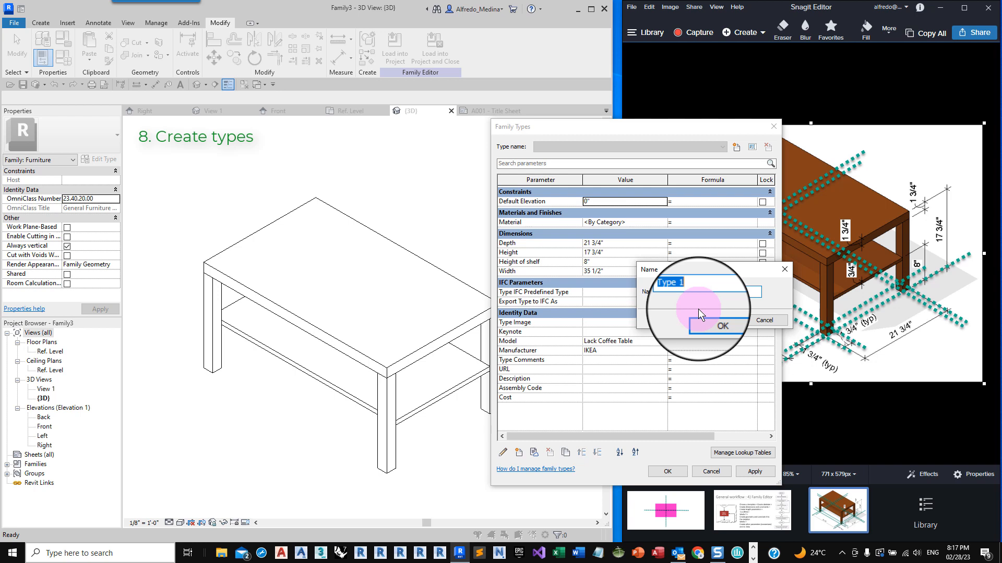
{"action": "type", "text": "Co"}
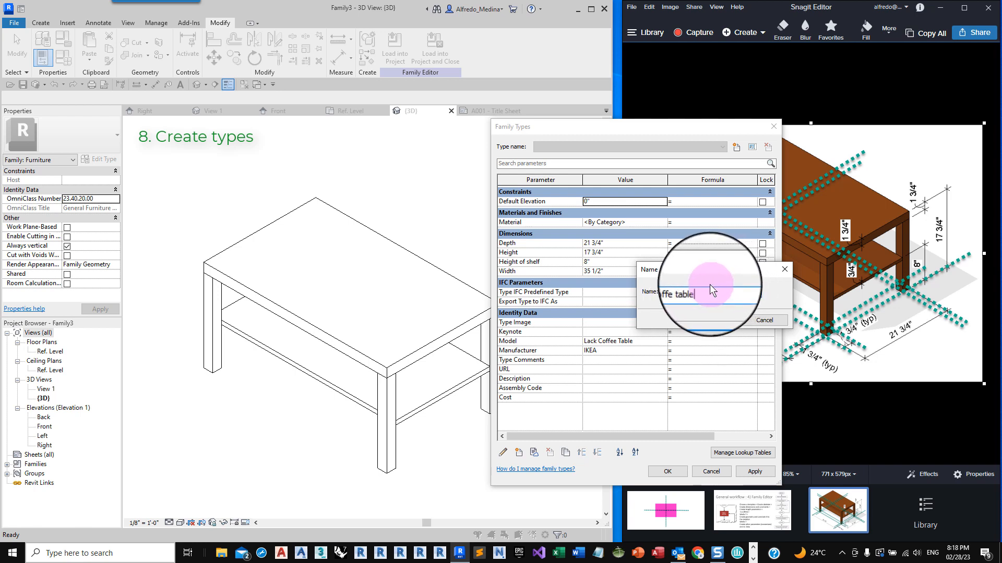
{"action": "left_click_drag", "start_coordinate": [710, 284], "coordinate": [659, 290]}
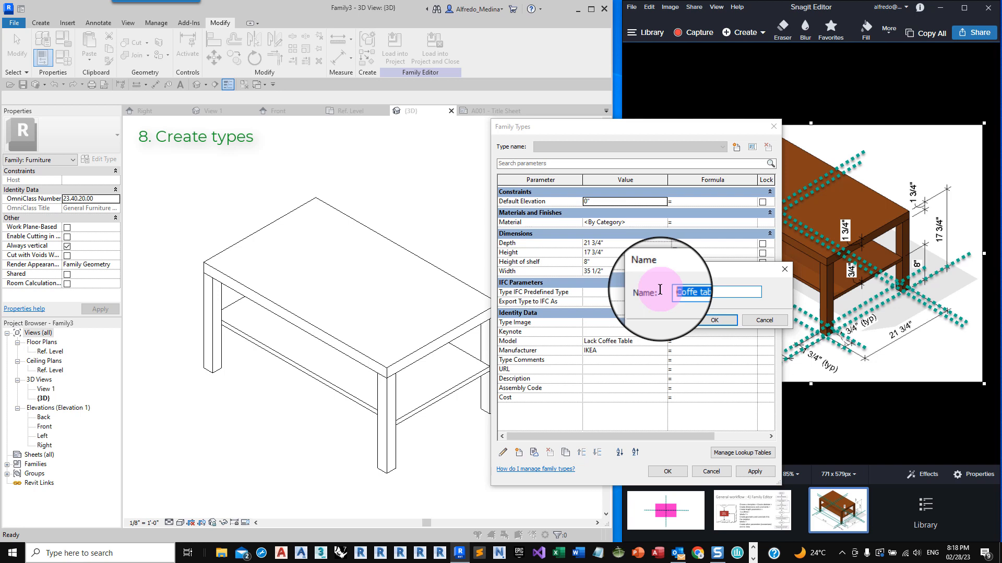
{"action": "type", "text": "35"}
{"action": "type", "text": " 1/"}
{"action": "type", "text": "2\" "}
{"action": "type", "text": "W"}
{"action": "type", "text": "D"}
{"action": "type", "text": " x"}
{"action": "type", "text": " 17"}
{"action": "type", "text": " 3/4"}
{"action": "type", "text": "\" H w"}
{"action": "type", "text": "ith shelf"}
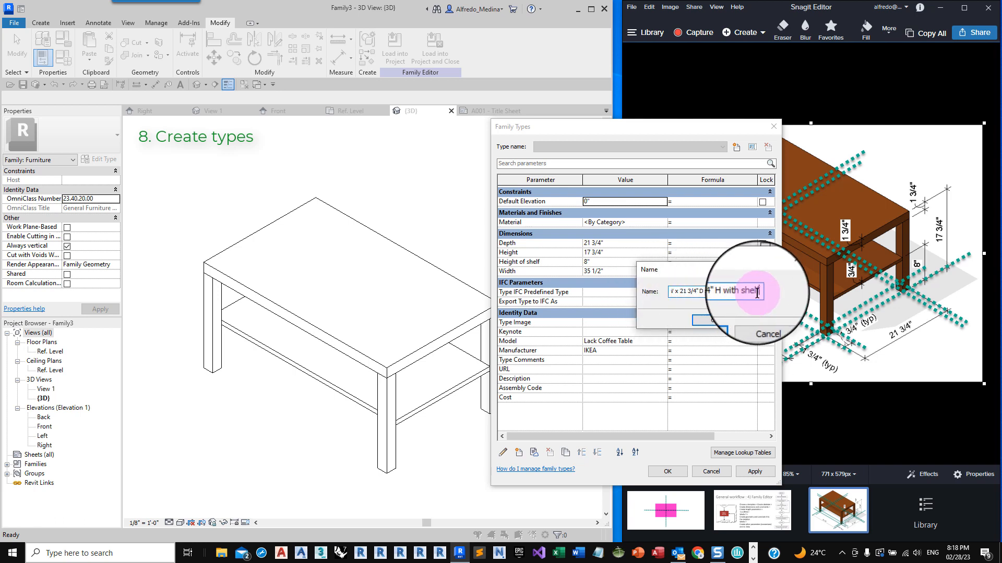
{"action": "left_click", "coordinate": [726, 318]}
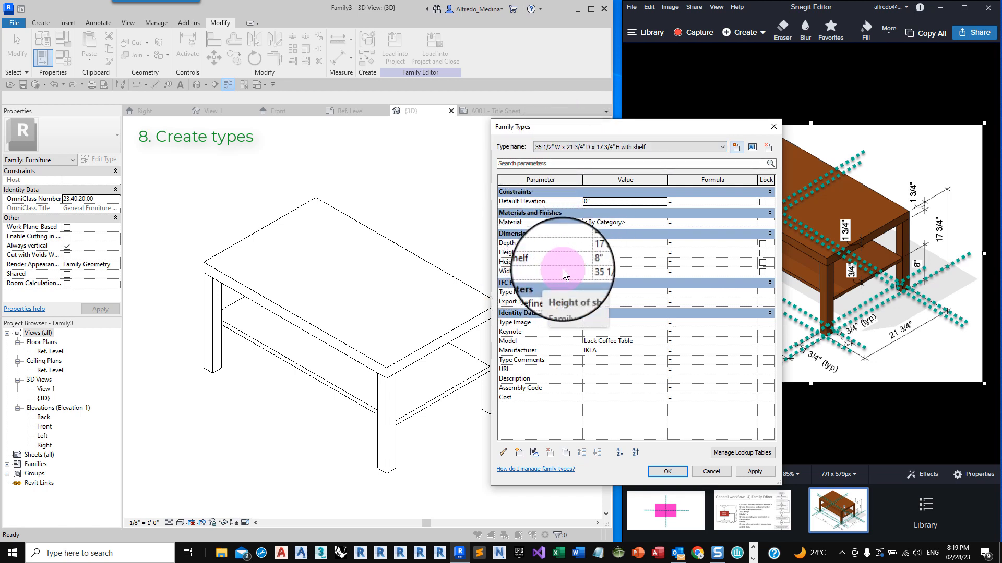
- Create a second family type named 16" x 16" x 16" without shelf
{"action": "left_click_drag", "start_coordinate": [619, 123], "coordinate": [662, 126]}
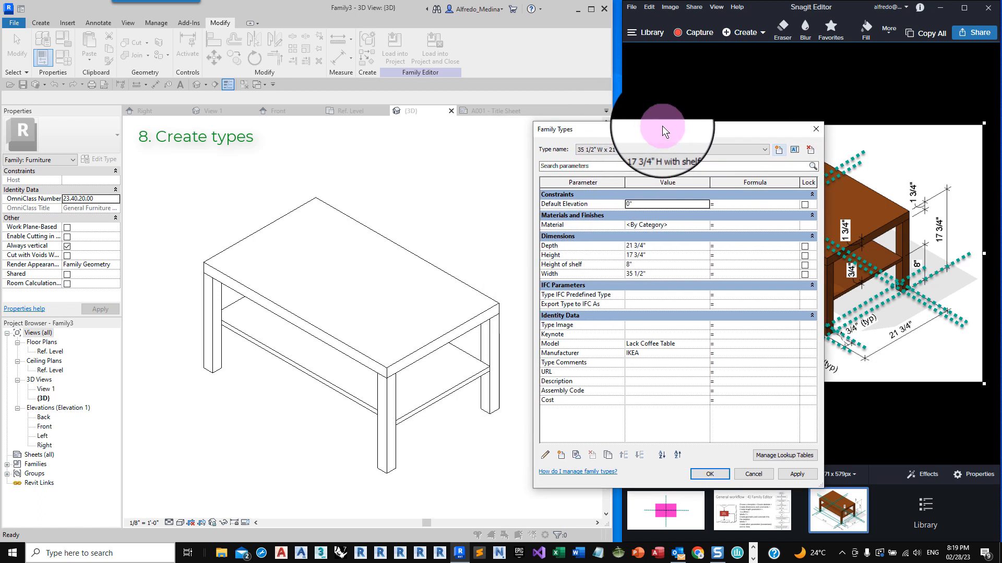
{"action": "left_click", "coordinate": [780, 149]}
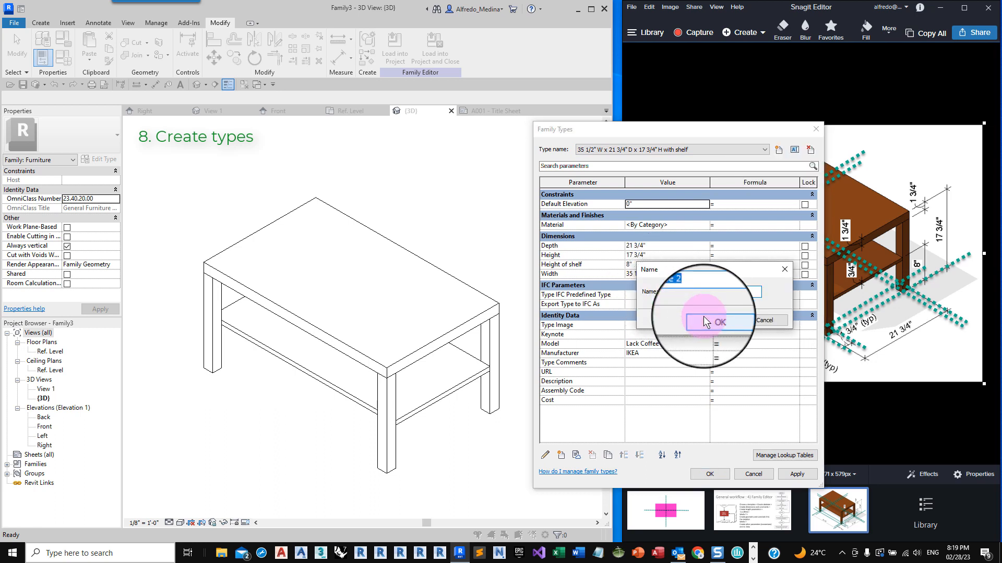
{"action": "key", "text": "BackSpace"}
{"action": "type", "text": "x 16\""}
{"action": "type", "text": " x 16"}
{"action": "type", "text": "\" wit"}
{"action": "type", "text": "hou"}
{"action": "type", "text": "t sh"}
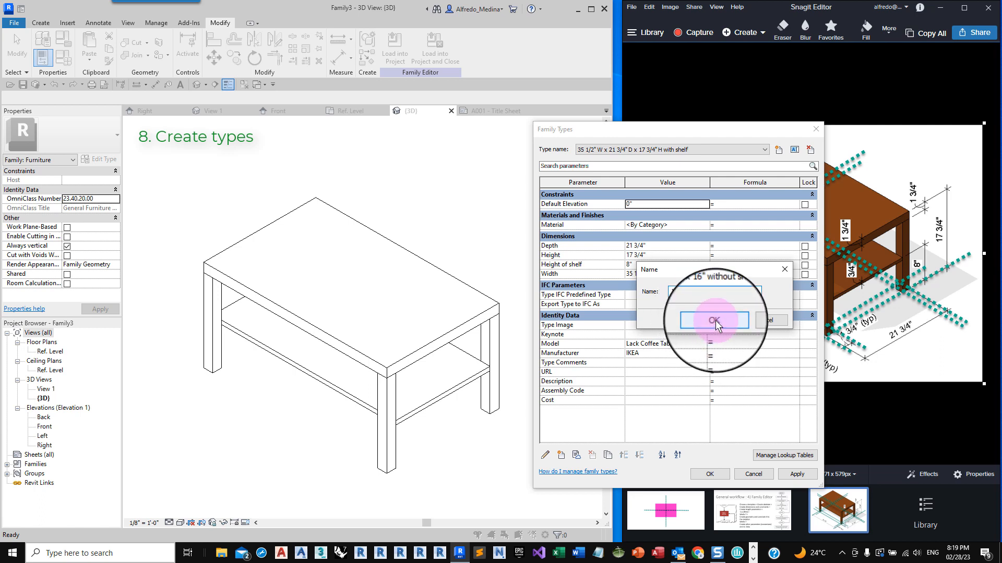
{"action": "left_click", "coordinate": [715, 320]}
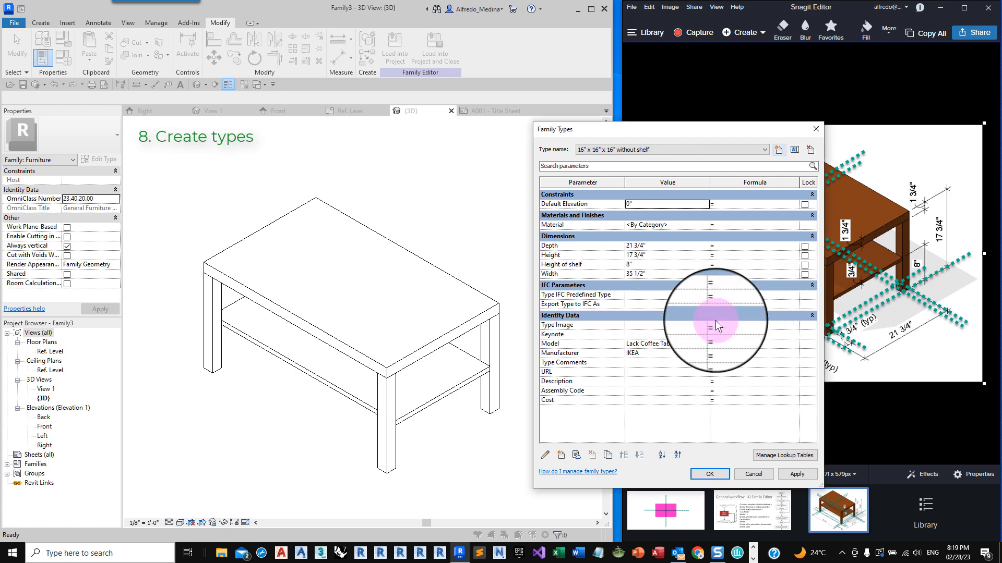
- Set the Depth, Height and Width of the 16" x 16" x 16" without shelf type to 16" each
{"action": "left_click", "coordinate": [656, 243]}
{"action": "type", "text": "16"}
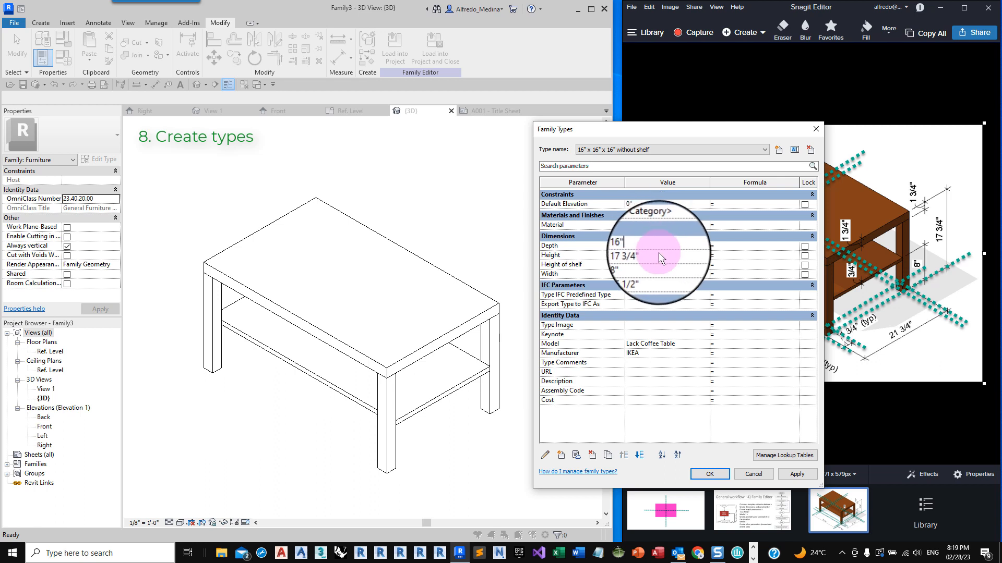
{"action": "left_click", "coordinate": [658, 254]}
{"action": "type", "text": "16\""}
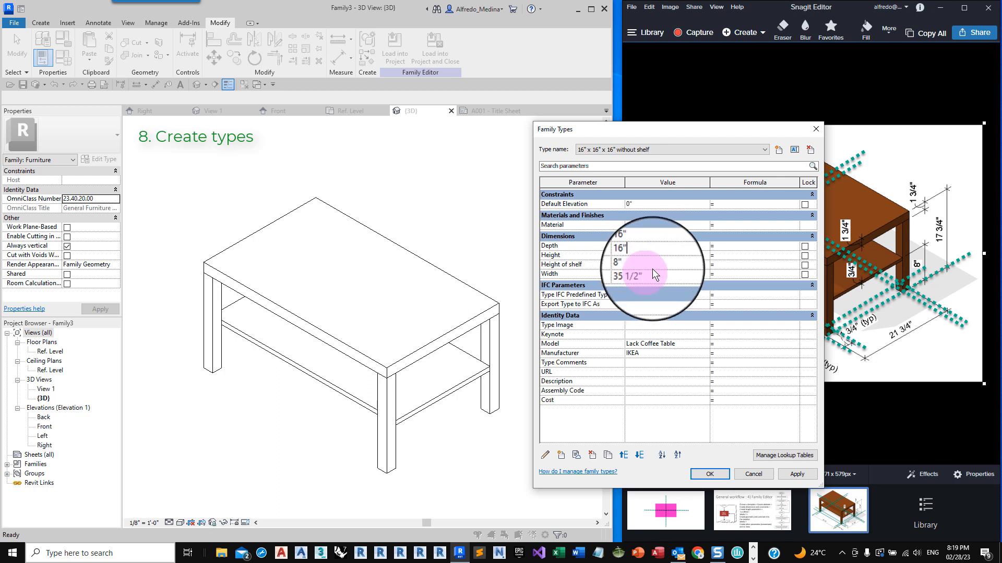
{"action": "left_click", "coordinate": [657, 277]}
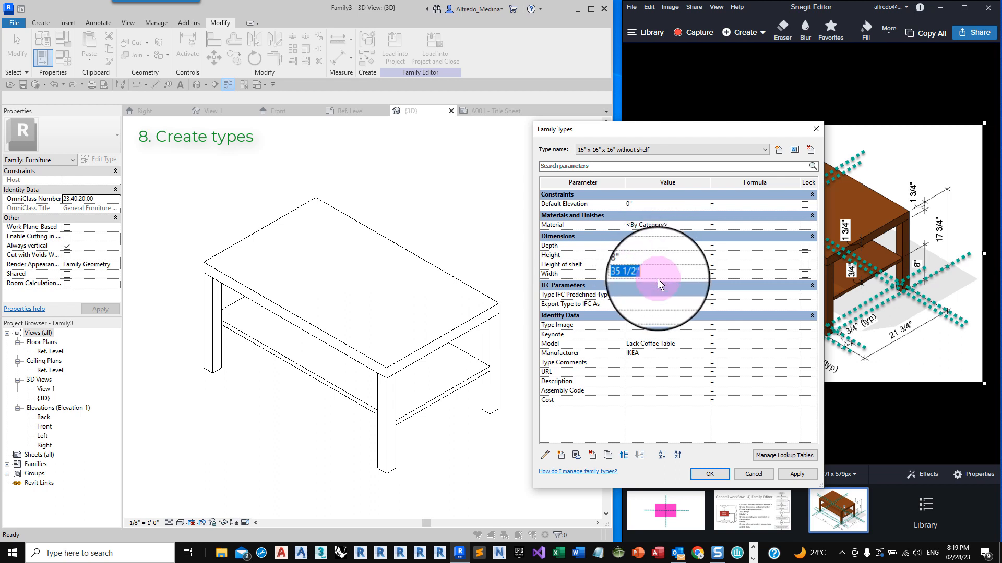
{"action": "type", "text": "16"}
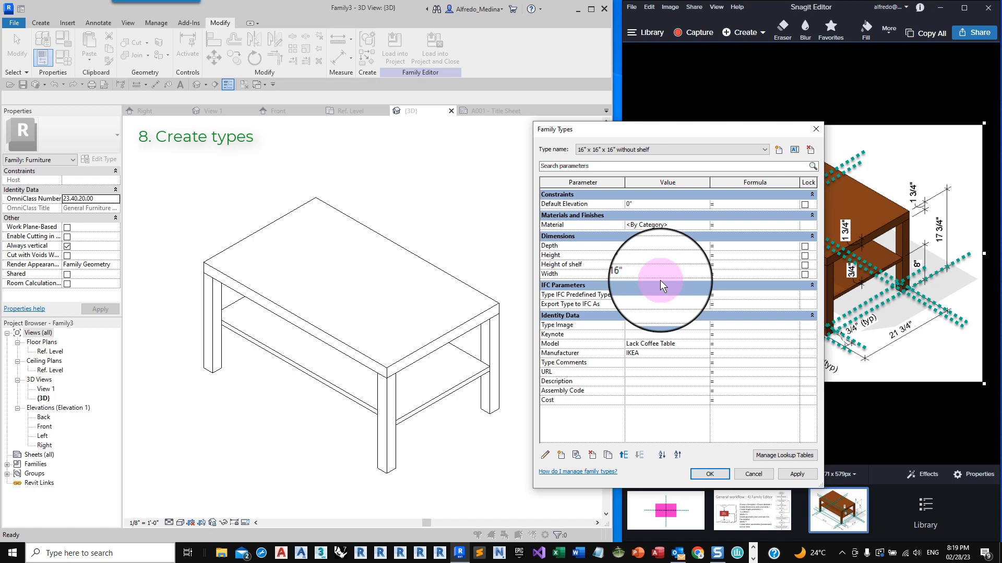
{"action": "key", "text": "Return"}
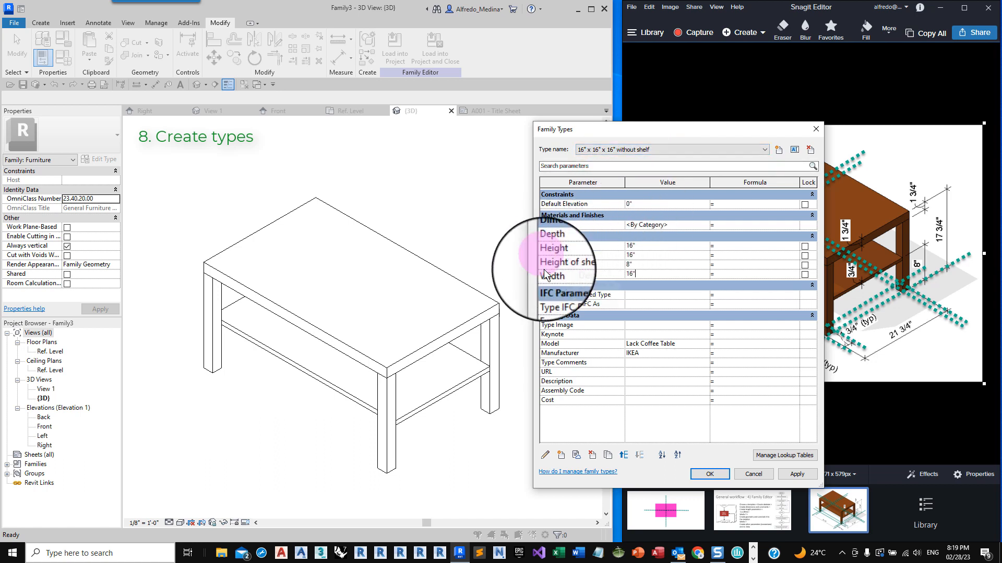
- Add a type-based Yes/No family parameter named Show shelf, grouped under Visibility
{"action": "left_click", "coordinate": [561, 455]}
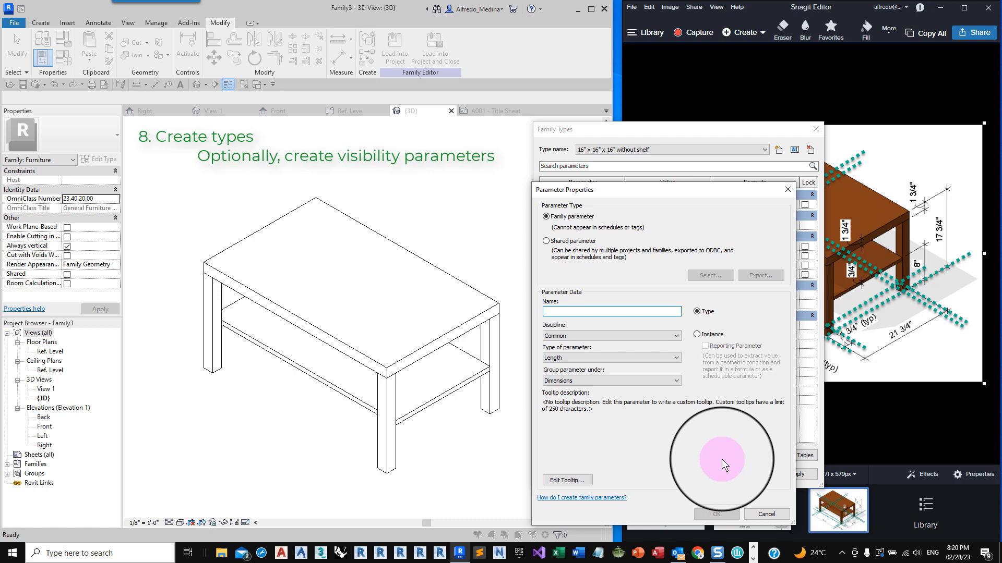
{"action": "type", "text": "Show"}
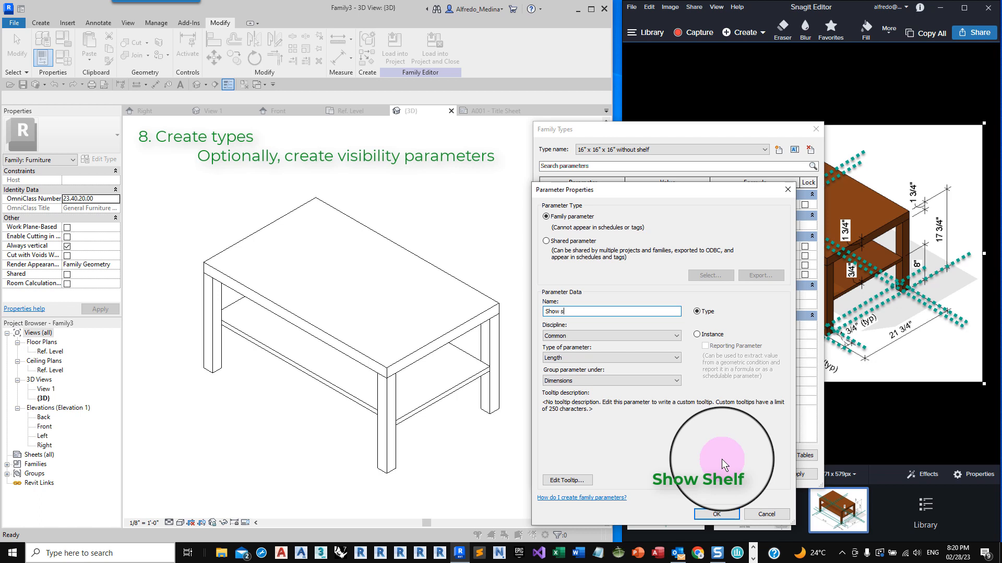
{"action": "type", "text": "shelf"}
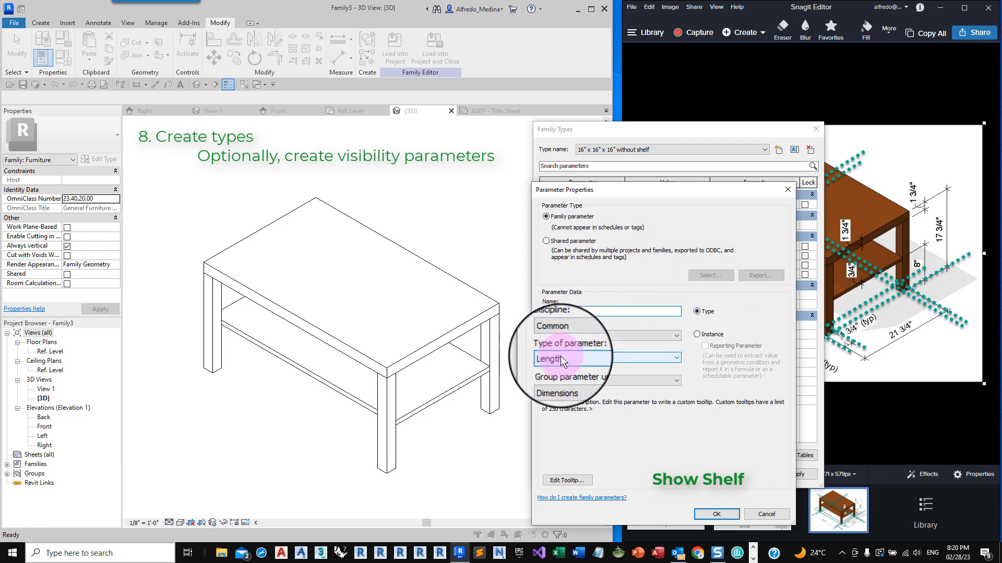
{"action": "left_click", "coordinate": [681, 356]}
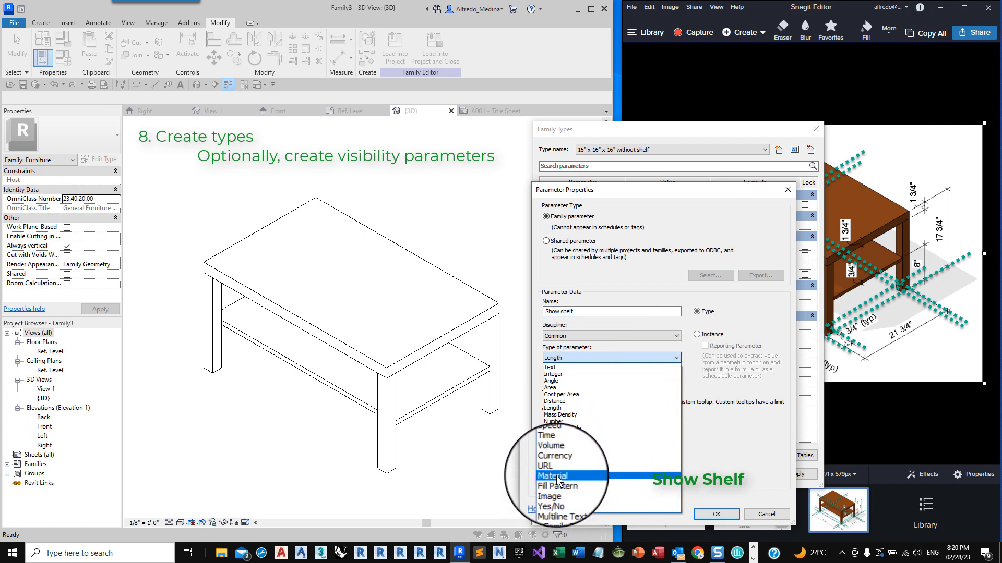
{"action": "scroll", "coordinate": [556, 462], "scroll_direction": "down", "scroll_amount": 3}
{"action": "left_click", "coordinate": [556, 496]}
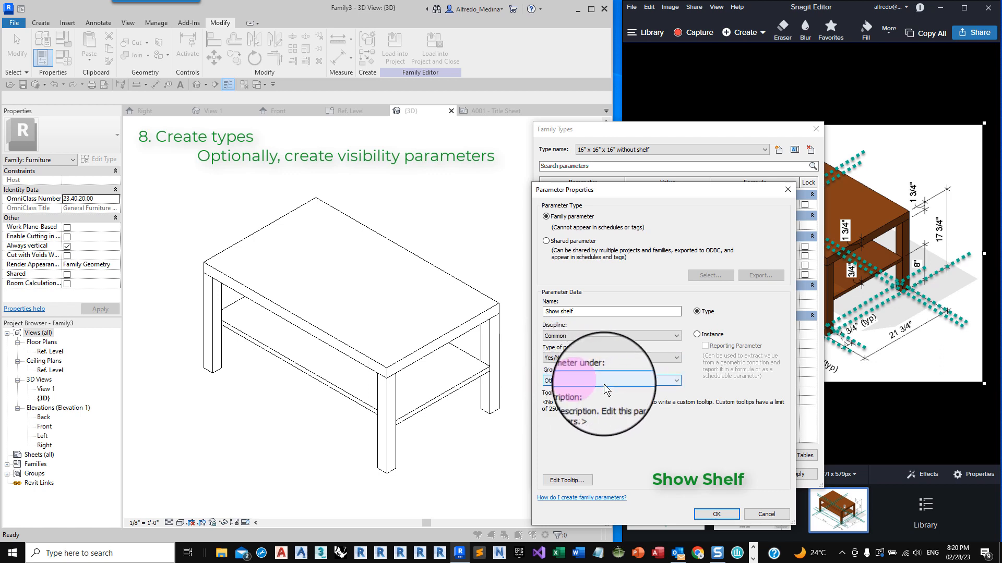
{"action": "left_click", "coordinate": [677, 379]}
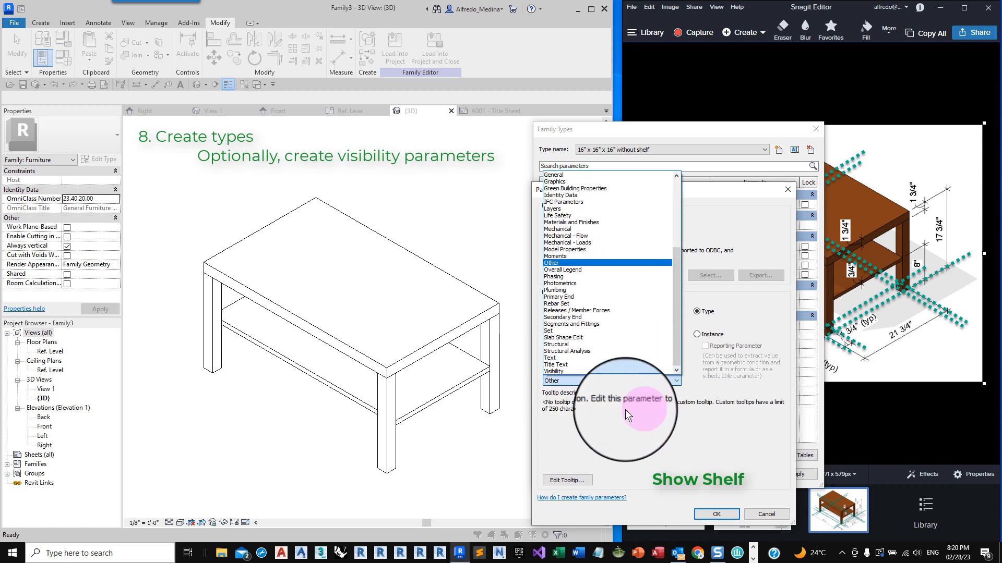
{"action": "left_click", "coordinate": [563, 368]}
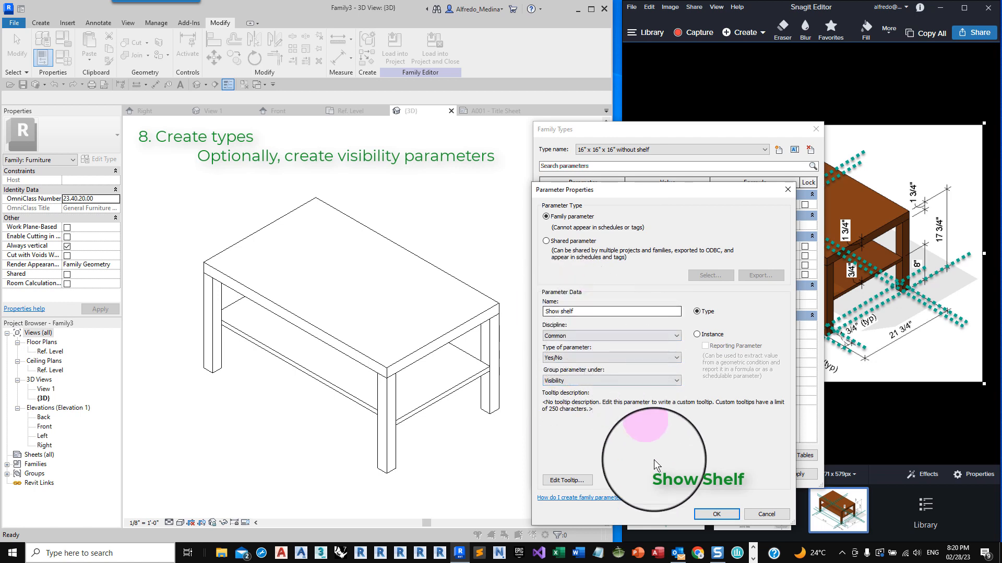
{"action": "left_click", "coordinate": [716, 514]}
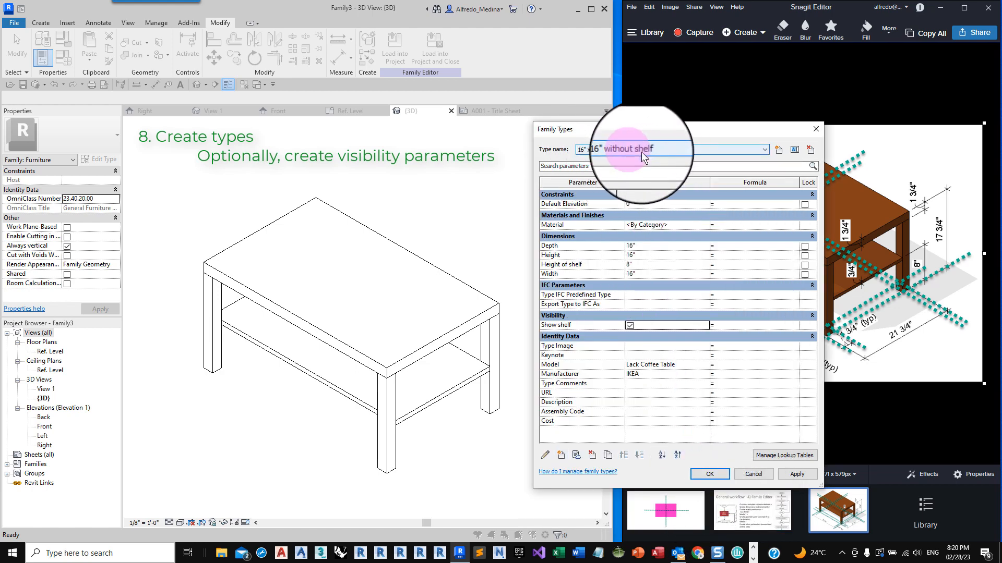
- Turn off Show shelf for the 16" x 16" x 16" without shelf type and apply the type's values to the model
{"action": "left_click", "coordinate": [630, 326]}
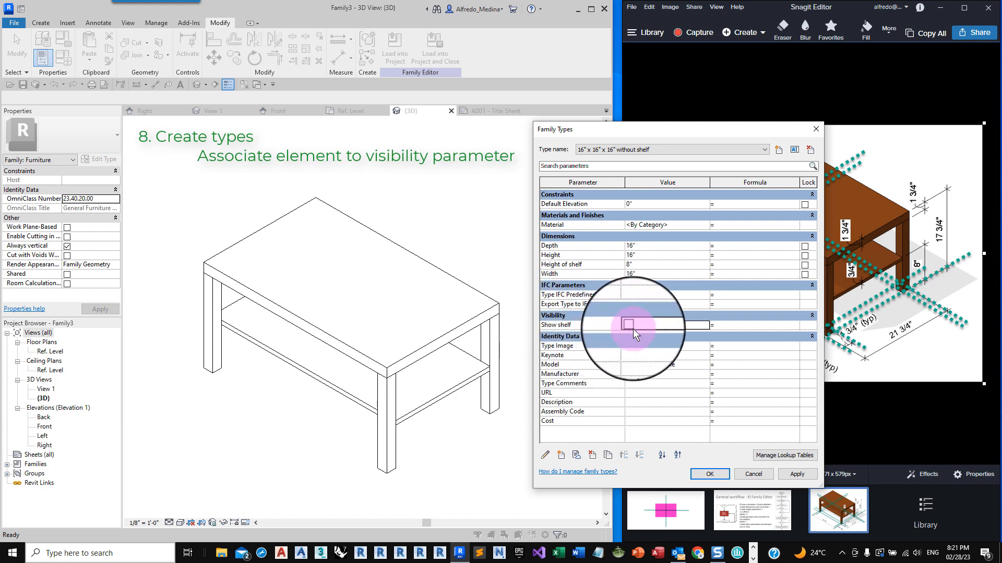
{"action": "left_click", "coordinate": [802, 476]}
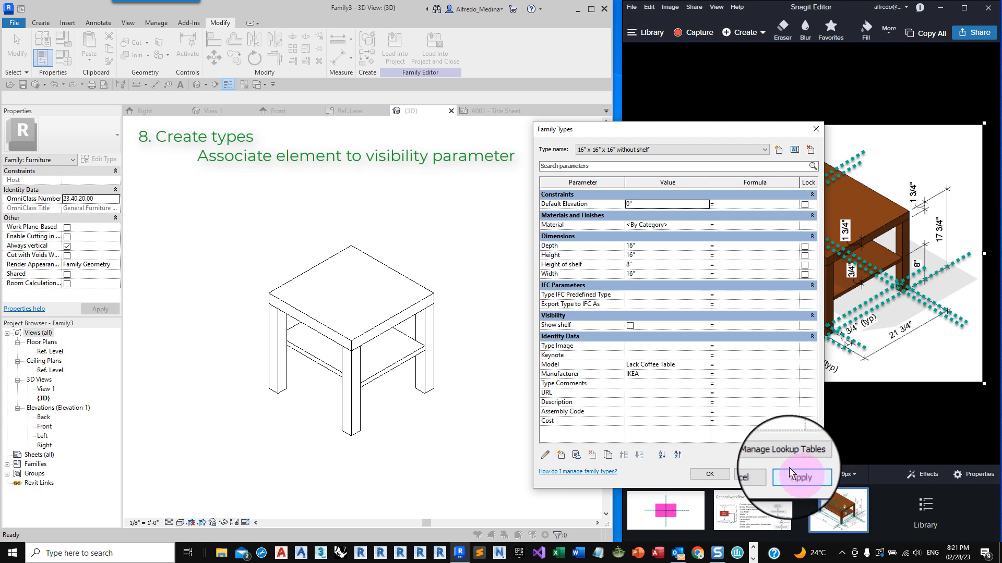
{"action": "left_click", "coordinate": [595, 149]}
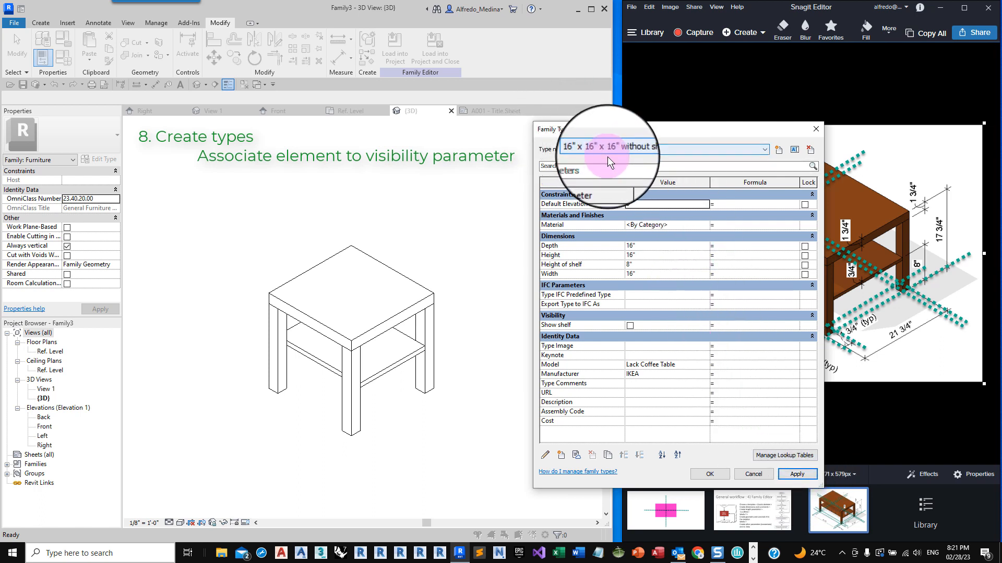
{"action": "left_click", "coordinate": [709, 476]}
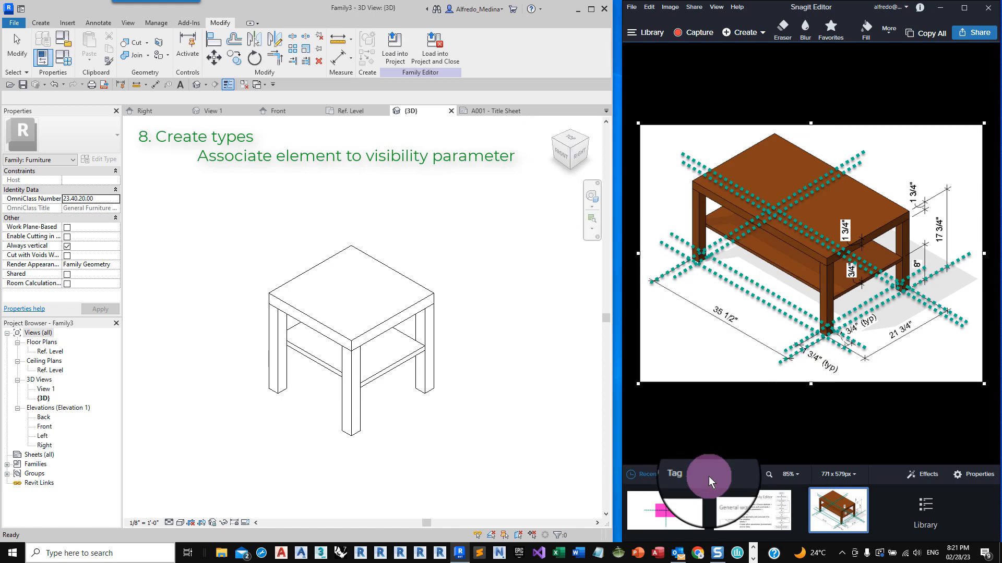
- Associate the Visible property of the shelf extrusion with the Show shelf family parameter
{"action": "left_click", "coordinate": [401, 362]}
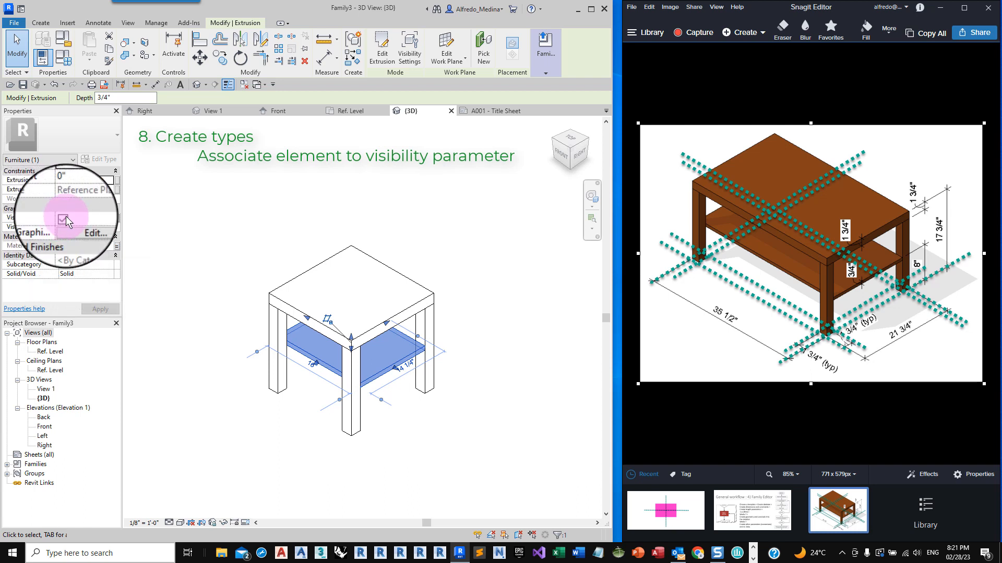
{"action": "left_click", "coordinate": [120, 219]}
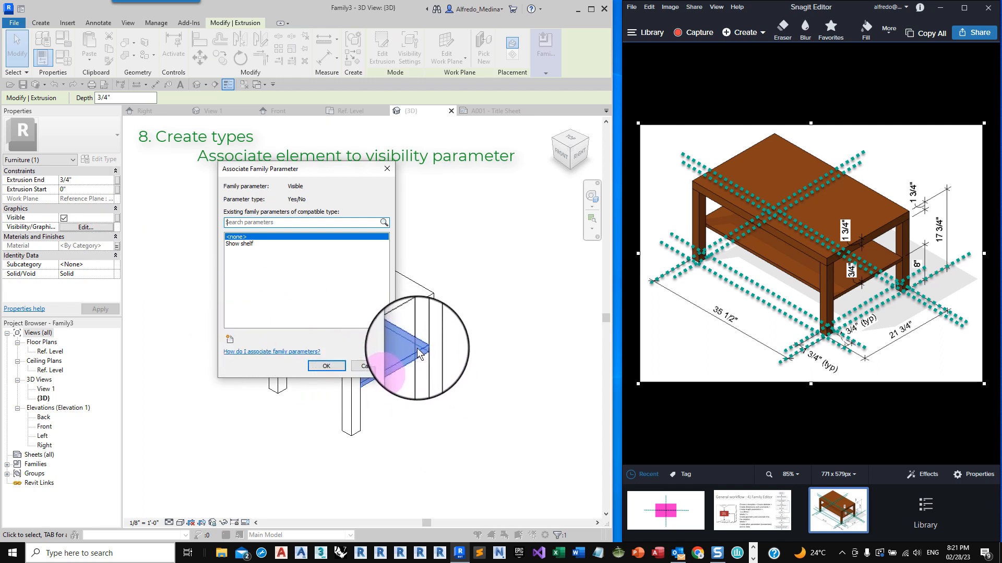
{"action": "left_click", "coordinate": [233, 245]}
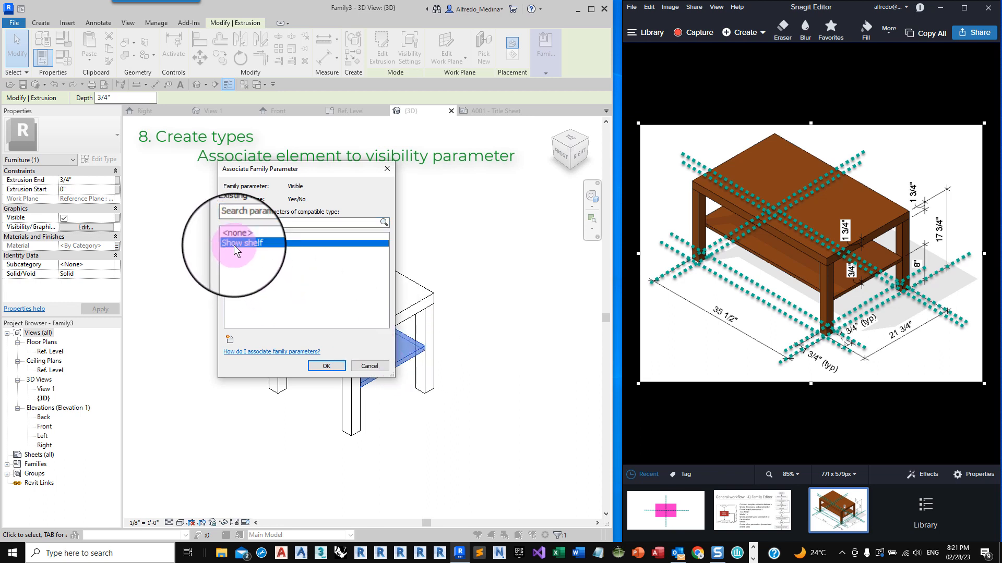
{"action": "left_click", "coordinate": [326, 367]}
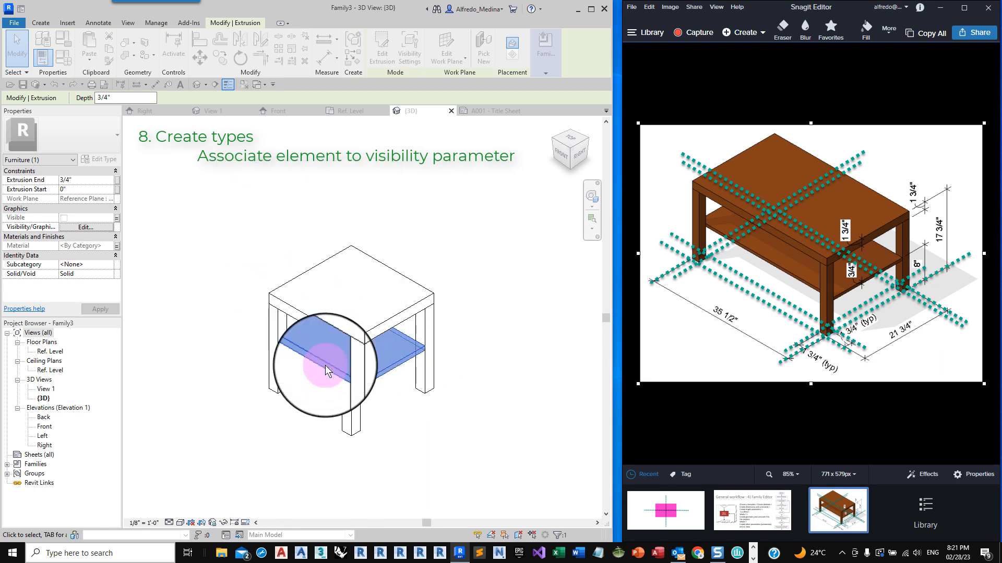
{"action": "left_click", "coordinate": [485, 440]}
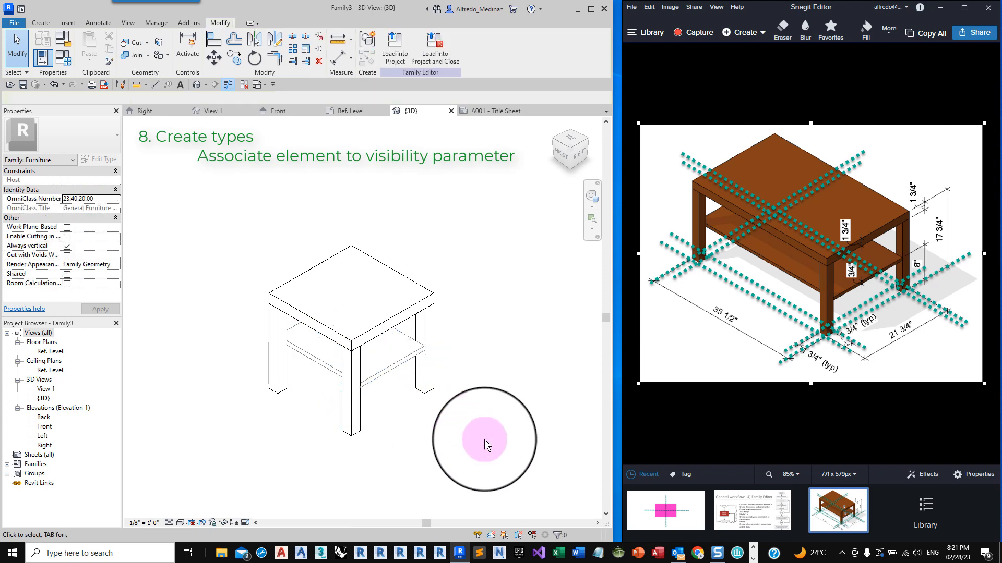
- Test the shelf's visibility by turning Show shelf on for the 16" type, applying it, and turning it off again
{"action": "left_click", "coordinate": [64, 64]}
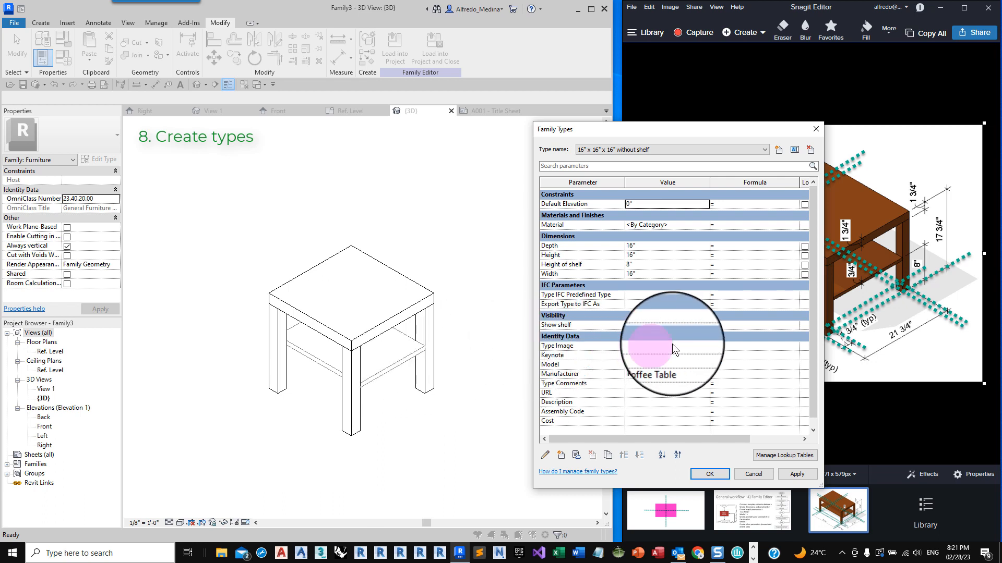
{"action": "left_click", "coordinate": [629, 327]}
{"action": "left_click", "coordinate": [629, 325]}
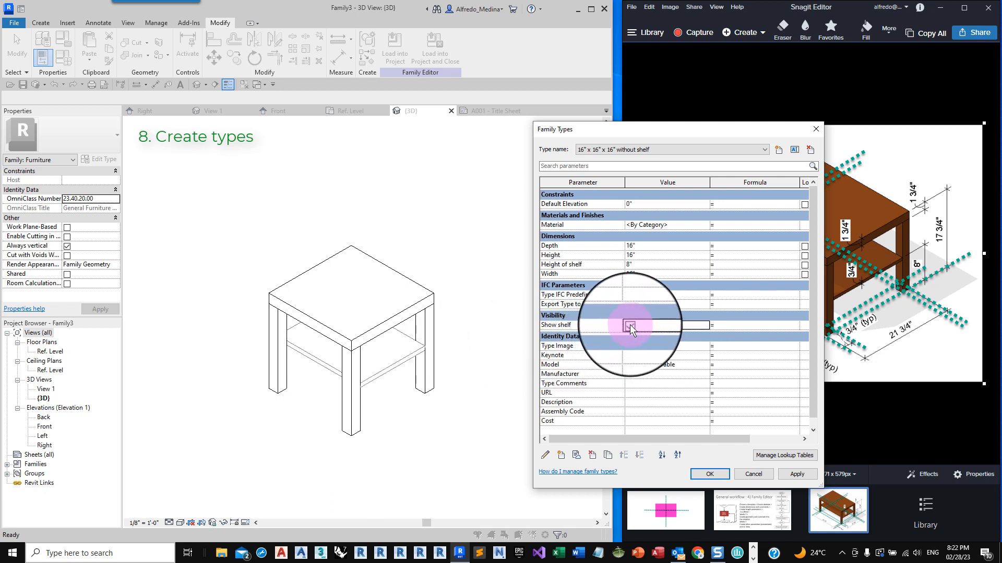
{"action": "left_click", "coordinate": [800, 477]}
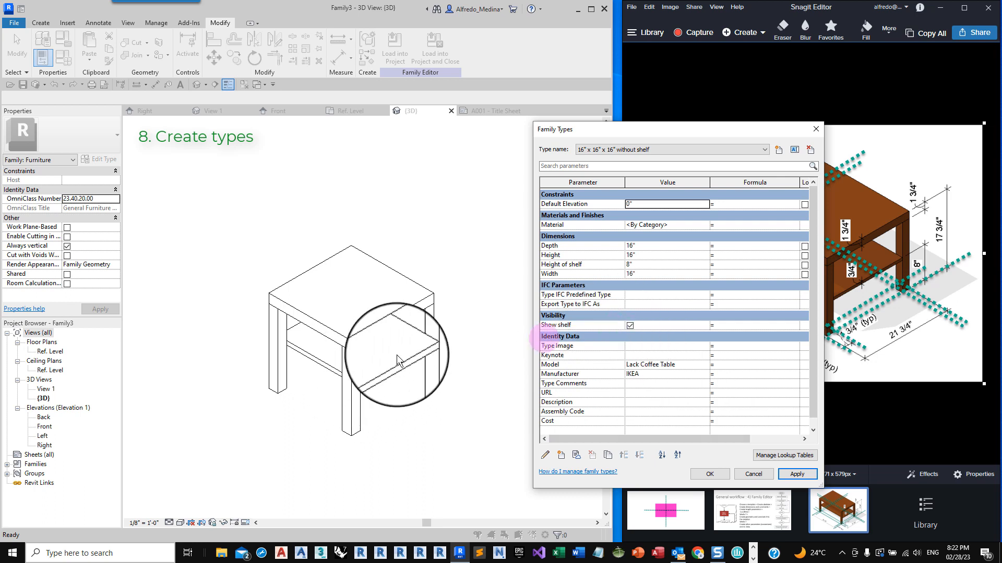
{"action": "left_click", "coordinate": [631, 325]}
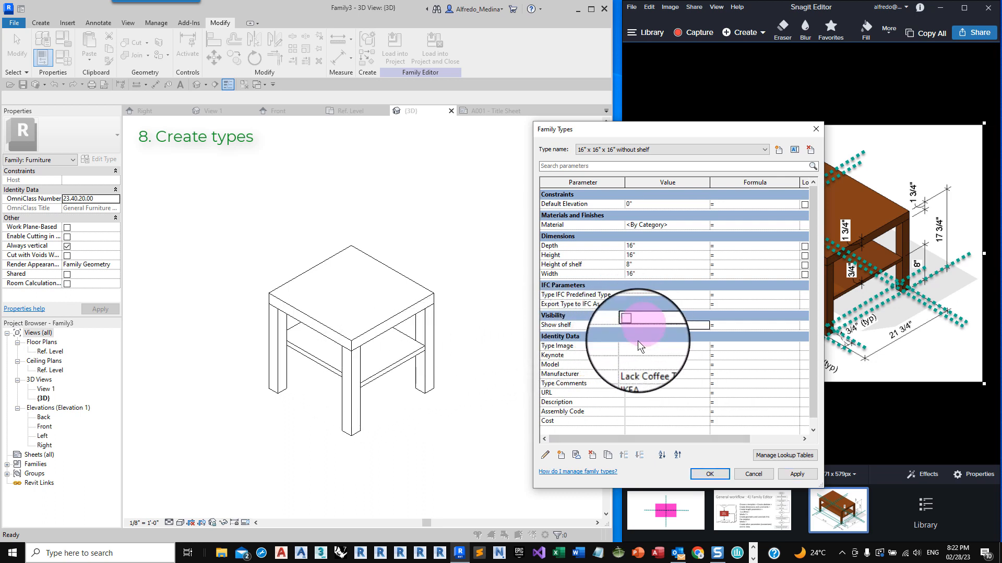
{"action": "left_click", "coordinate": [706, 472]}
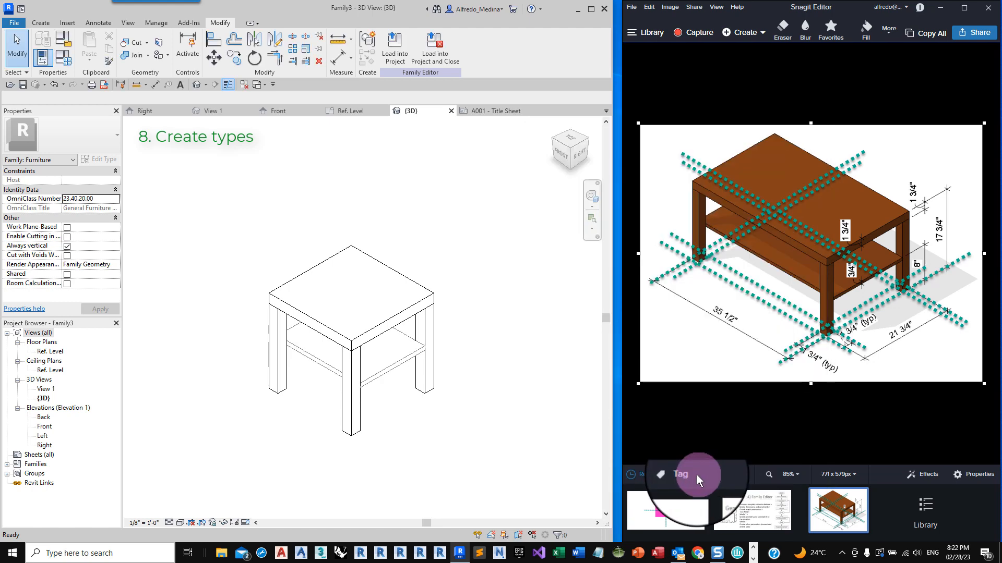
- Turn on Preview Visibility in the 3D view
{"action": "left_click", "coordinate": [245, 521]}
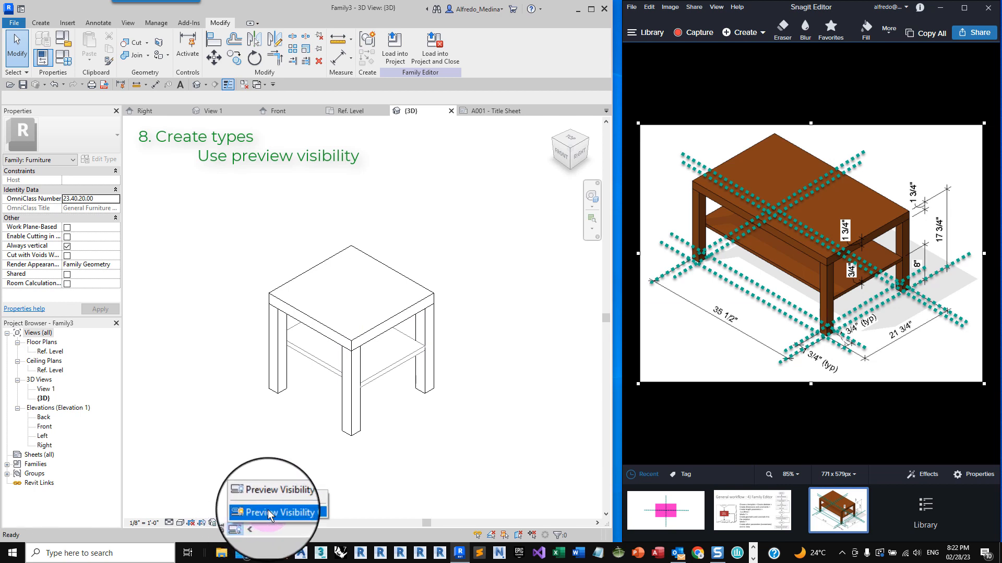
{"action": "left_click", "coordinate": [267, 513]}
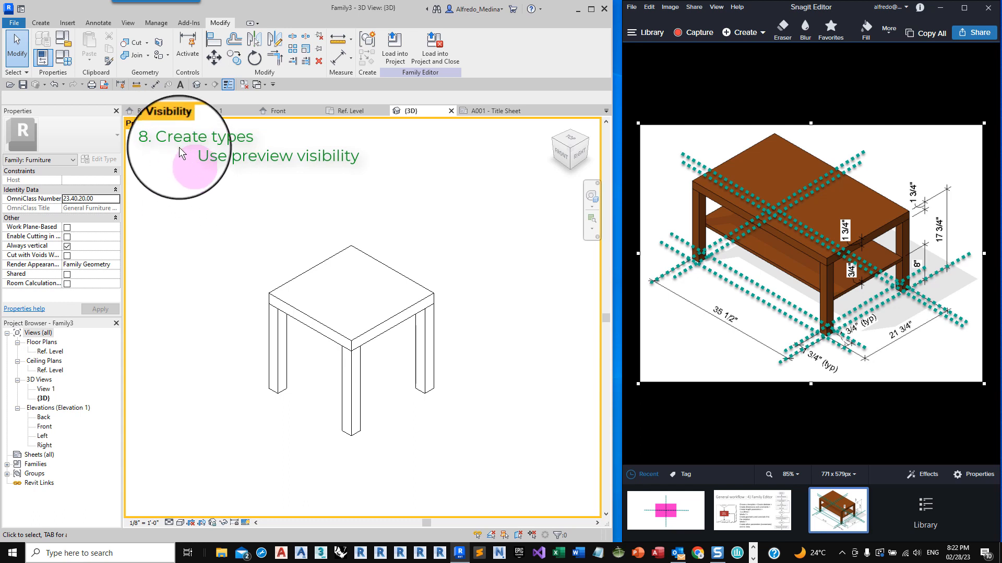
- Create a family type named 16" x 16" x 40" without shelf, set its Height to 40" and apply it
{"action": "left_click", "coordinate": [68, 61]}
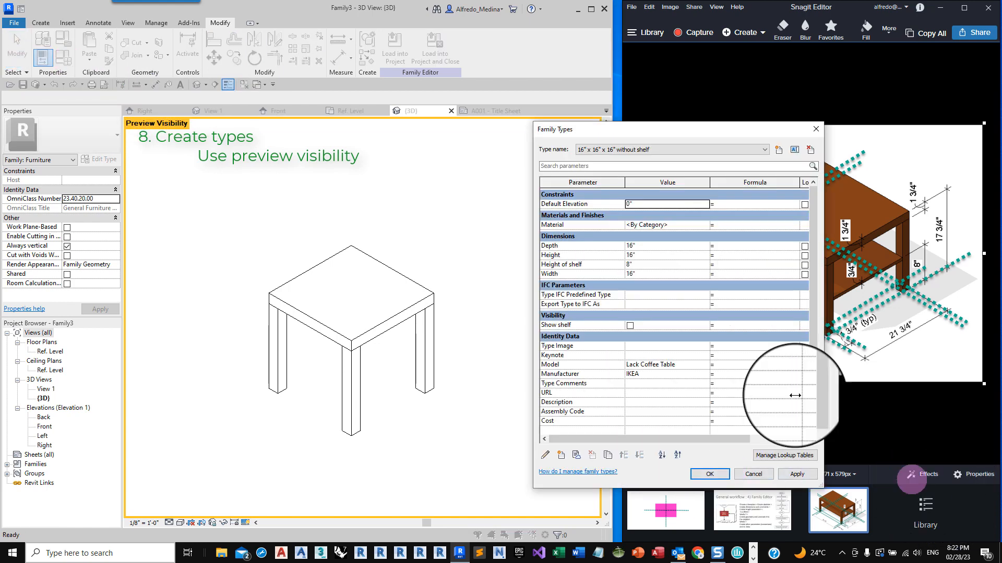
{"action": "left_click", "coordinate": [779, 150]}
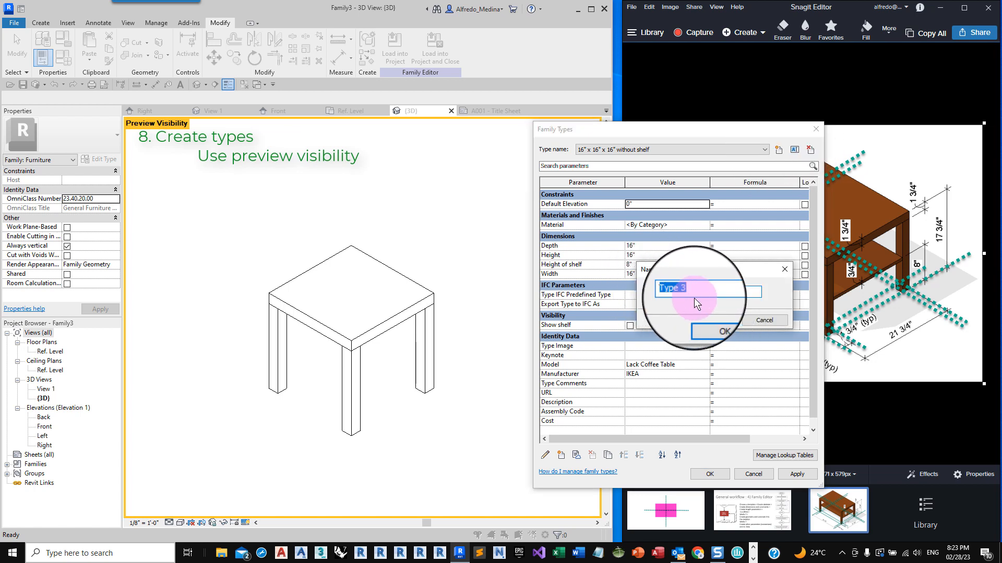
{"action": "type", "text": "16\" x 16\" x 40\""}
{"action": "type", "text": "withou"}
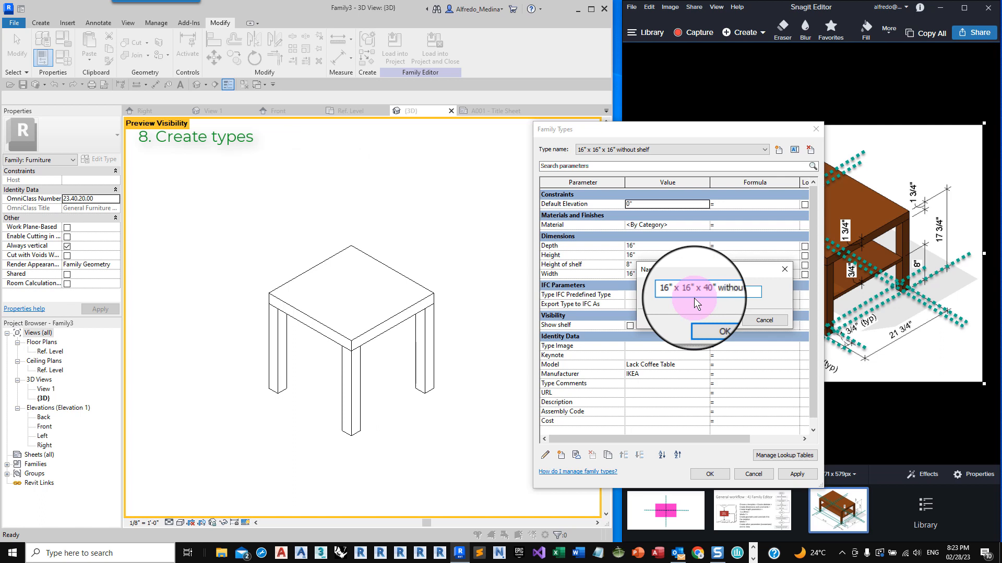
{"action": "type", "text": "t shelf"}
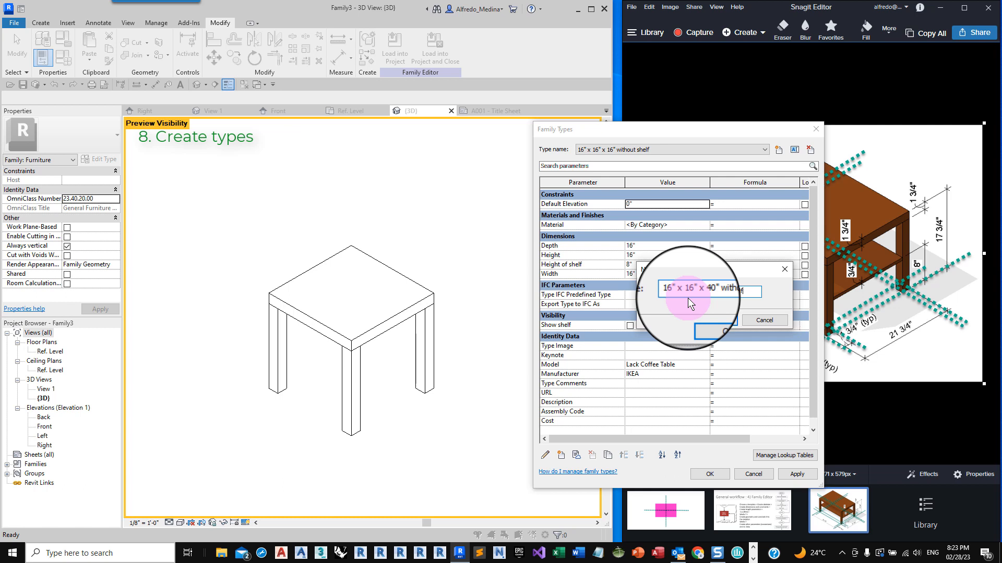
{"action": "left_click", "coordinate": [724, 319]}
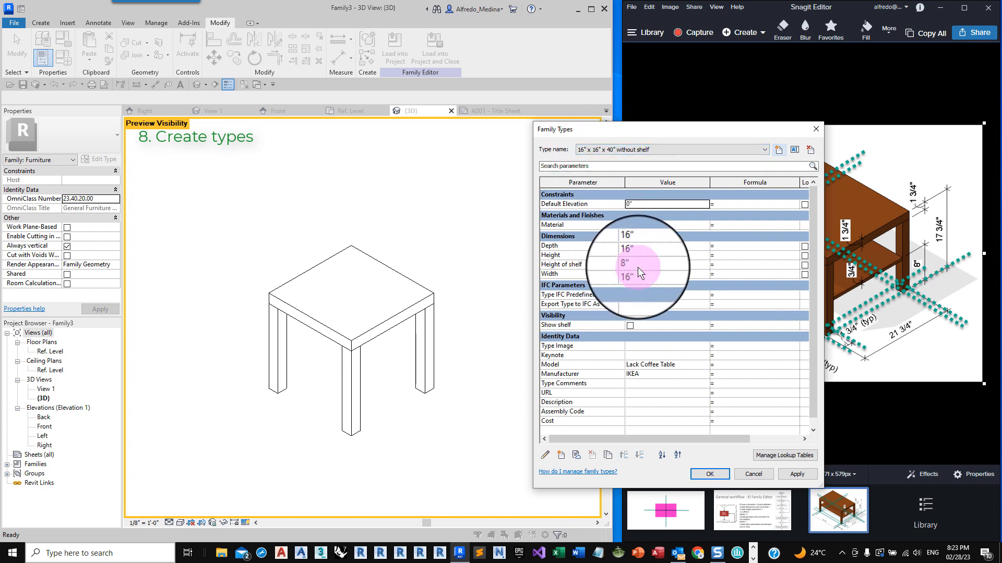
{"action": "left_click", "coordinate": [646, 254]}
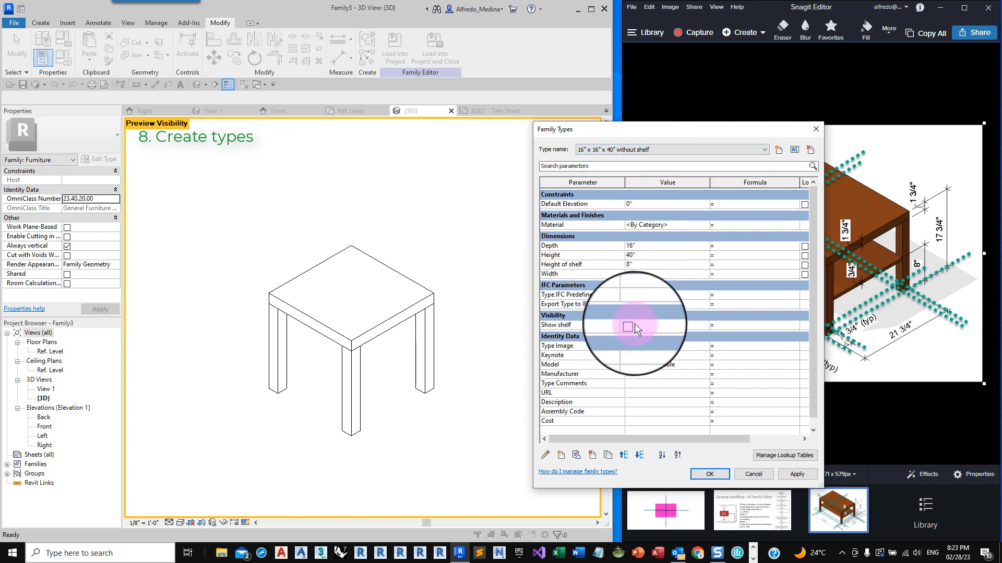
{"action": "left_click", "coordinate": [804, 475]}
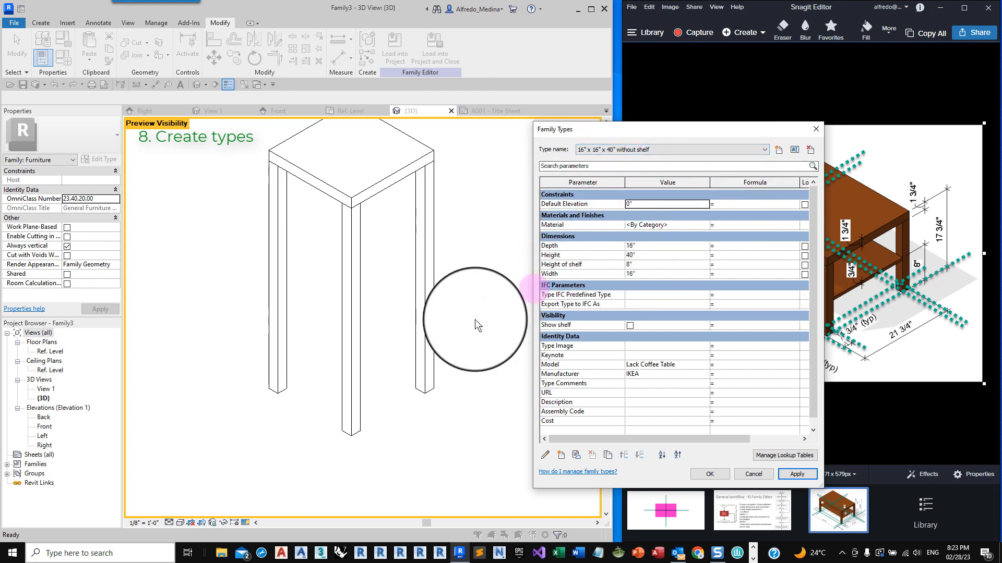
- Rename the current 40" high family type to 16" x 16" x 40" with shelf
{"action": "left_click", "coordinate": [794, 150]}
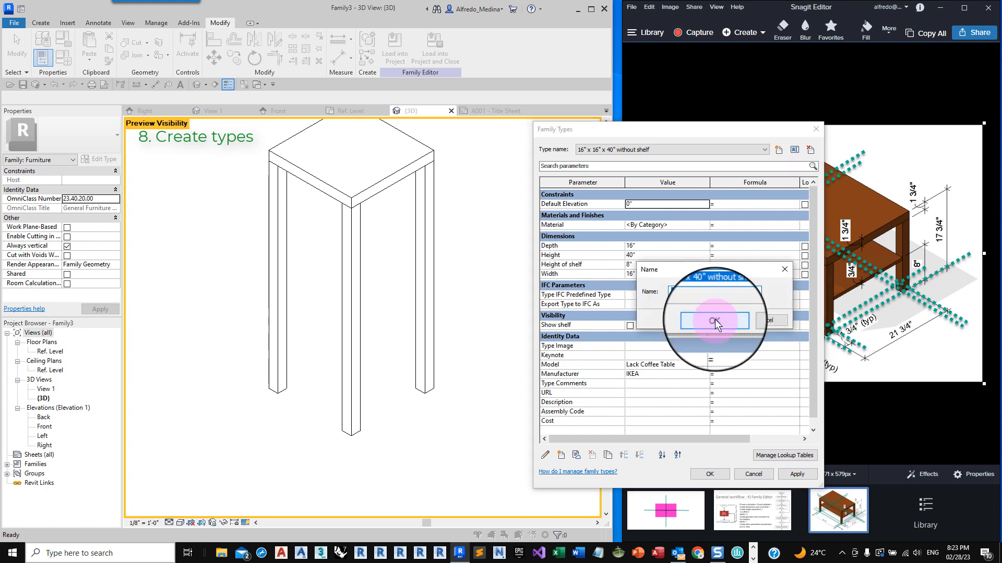
{"action": "left_click", "coordinate": [727, 291]}
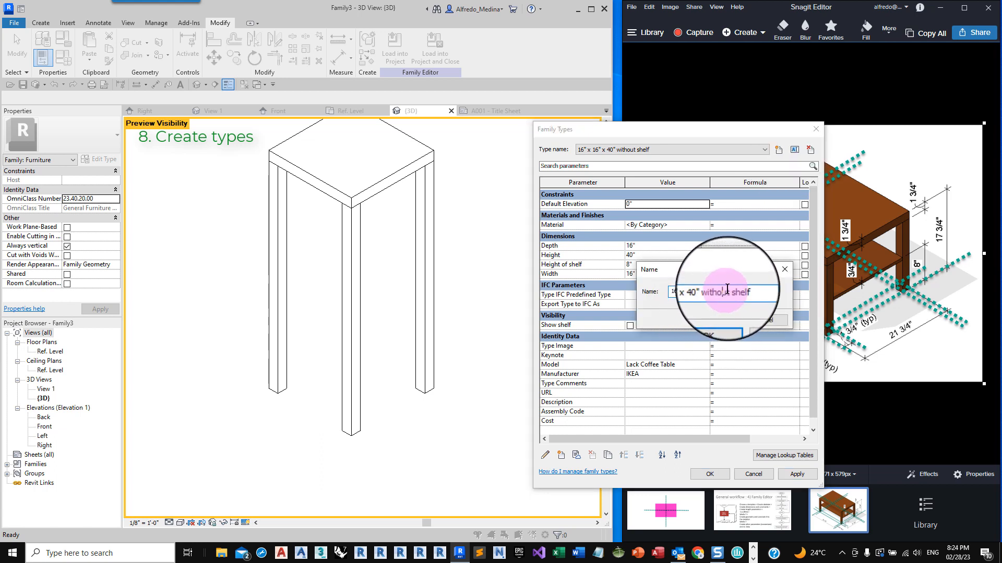
{"action": "key", "text": "BackSpace"}
{"action": "key", "text": "BackSpace"}
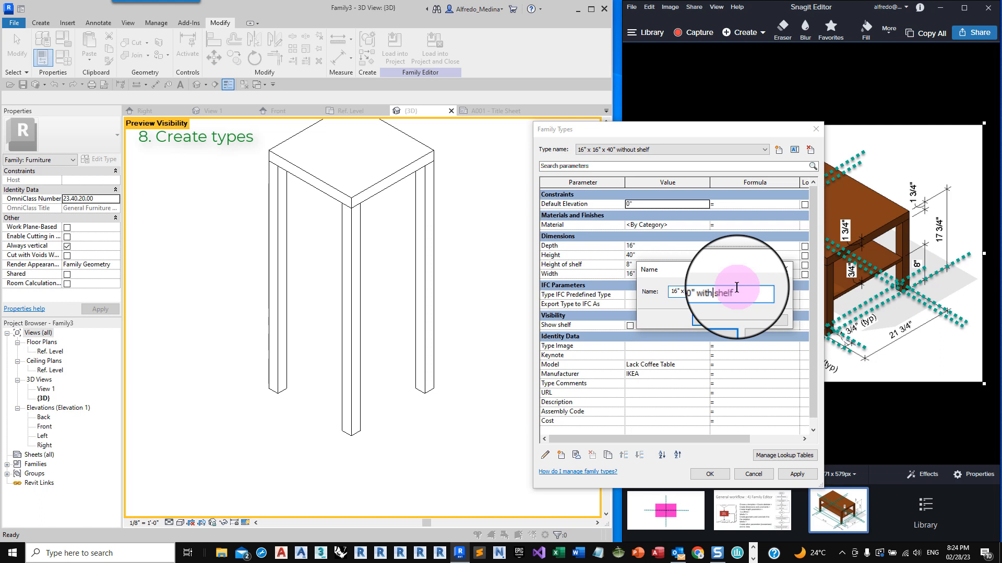
{"action": "left_click", "coordinate": [717, 320]}
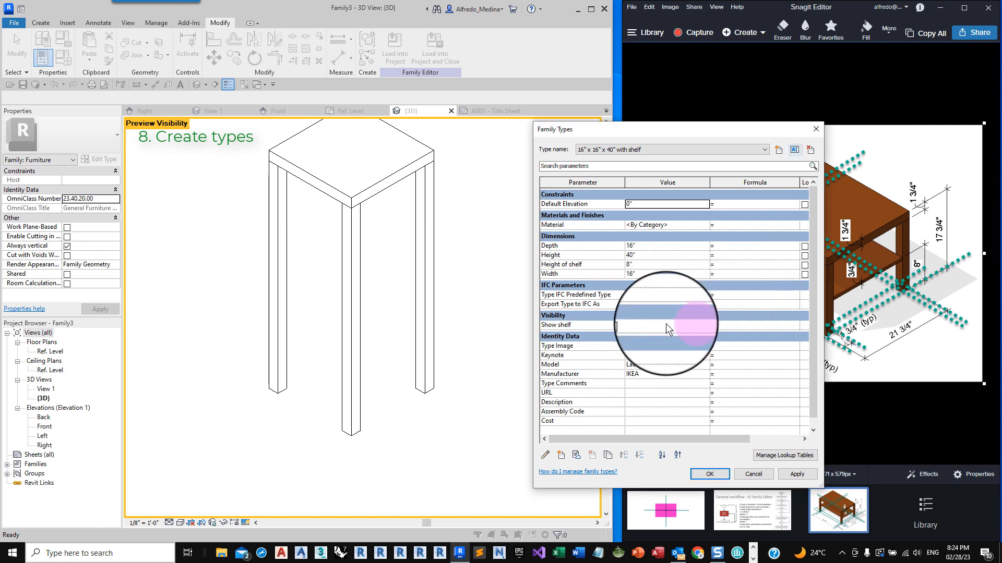
- Turn on Show shelf for the 40" type, set its Height of shelf to 18" and apply the values
{"action": "left_click", "coordinate": [630, 325]}
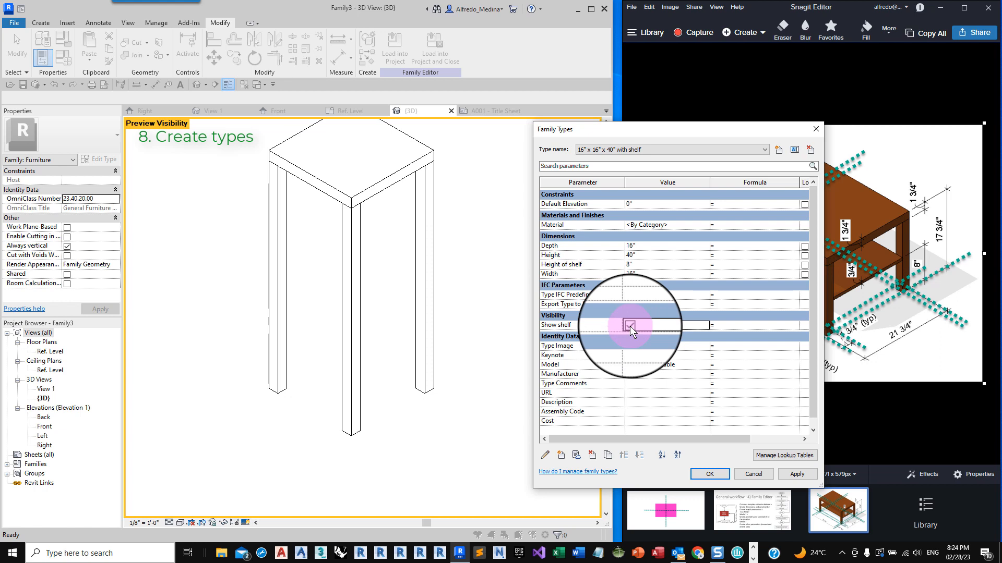
{"action": "left_click", "coordinate": [634, 263]}
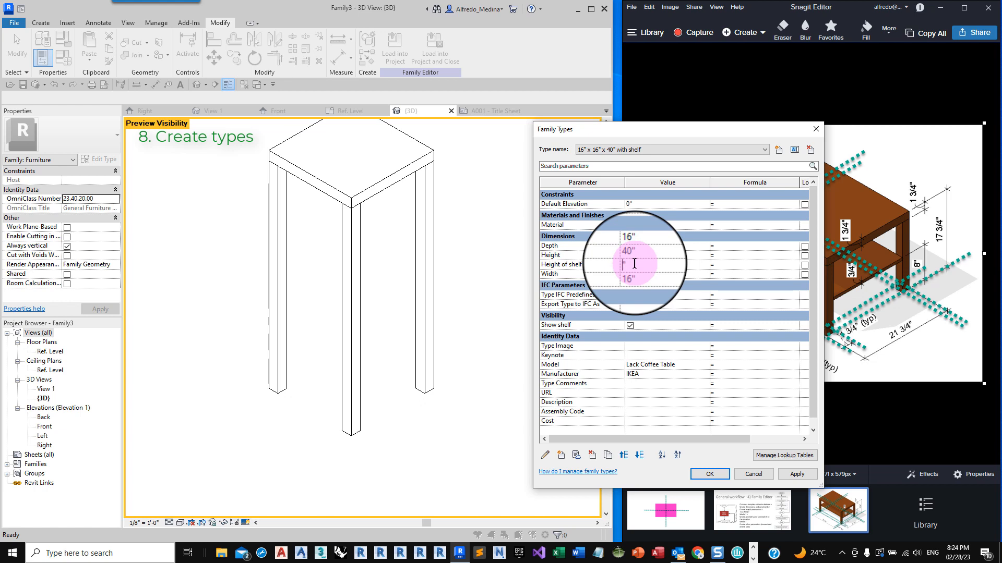
{"action": "key", "text": "BackSpace"}
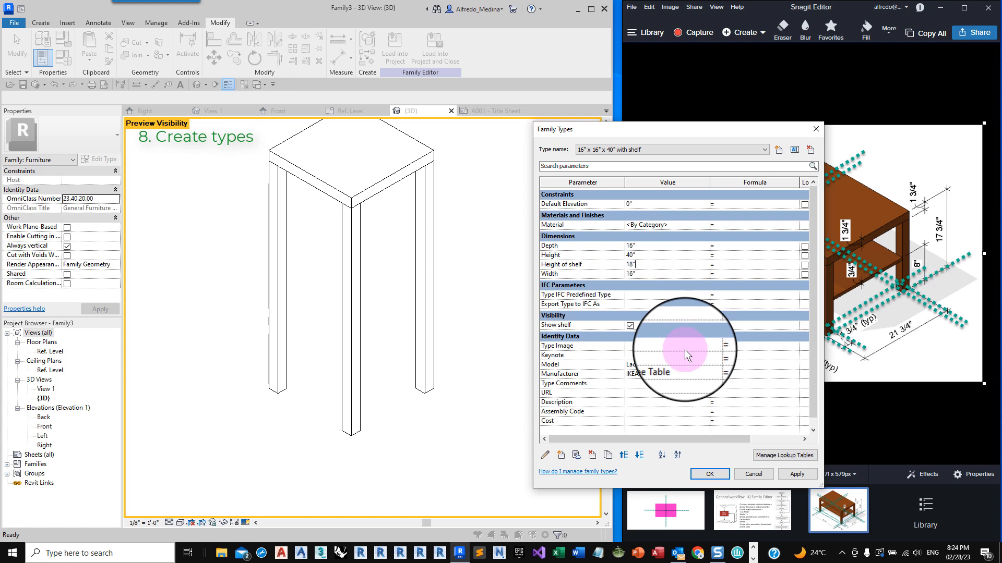
{"action": "left_click", "coordinate": [801, 476]}
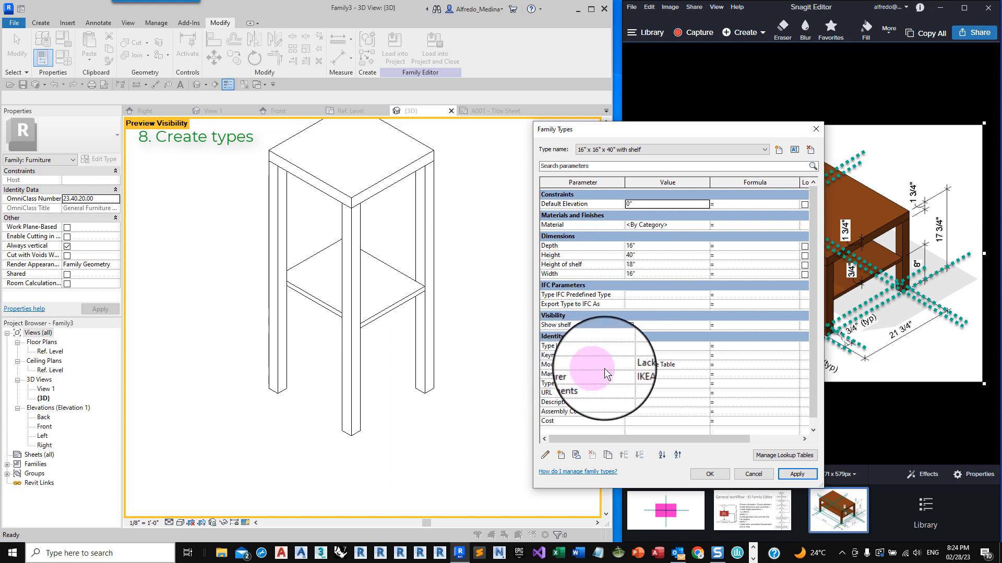
- Clear the 40" type's Manufacturer value and set its Model to Tall Stand for projector
{"action": "left_click", "coordinate": [648, 373]}
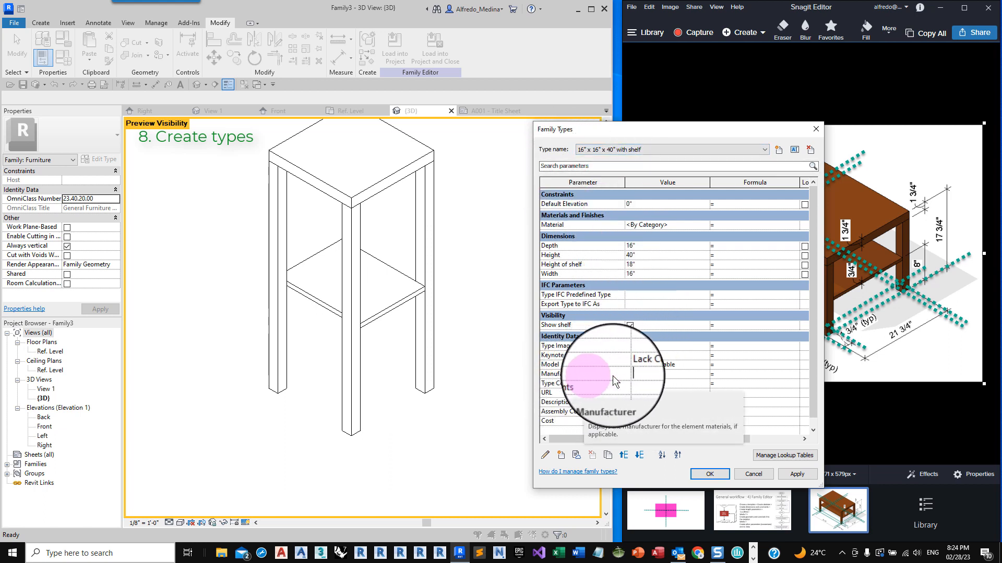
{"action": "left_click", "coordinate": [651, 374]}
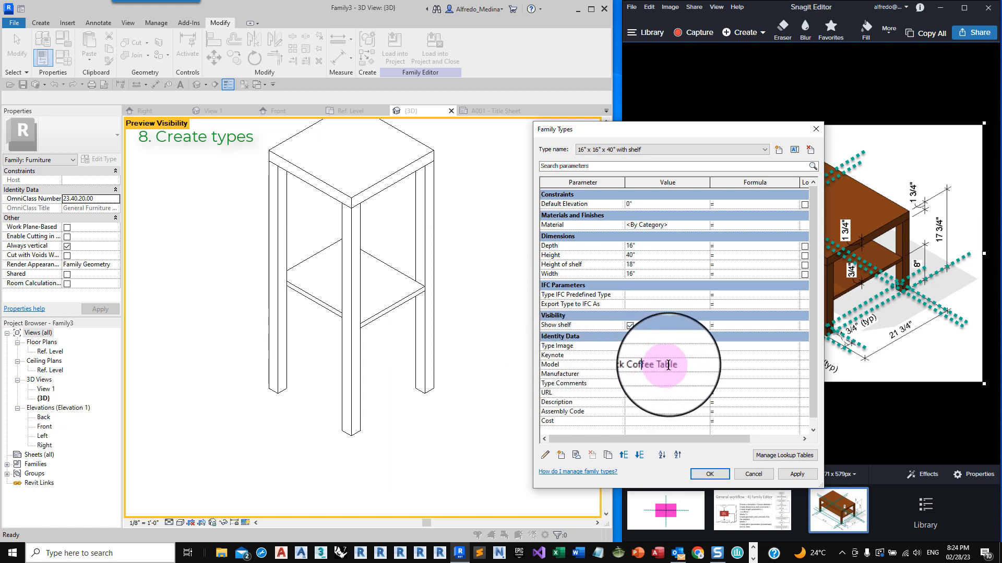
{"action": "left_click_drag", "start_coordinate": [661, 366], "coordinate": [616, 368]}
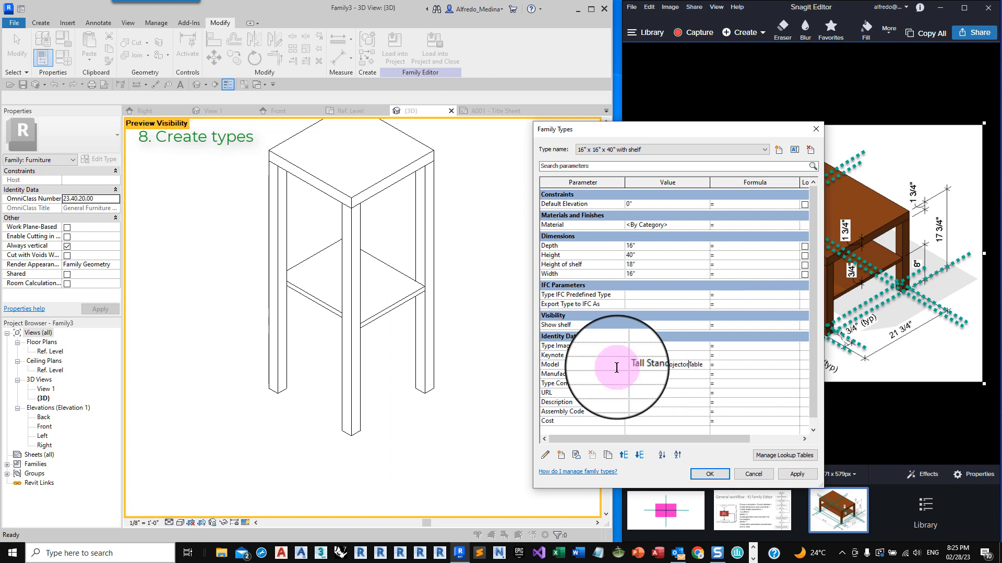
{"action": "left_click", "coordinate": [629, 325]}
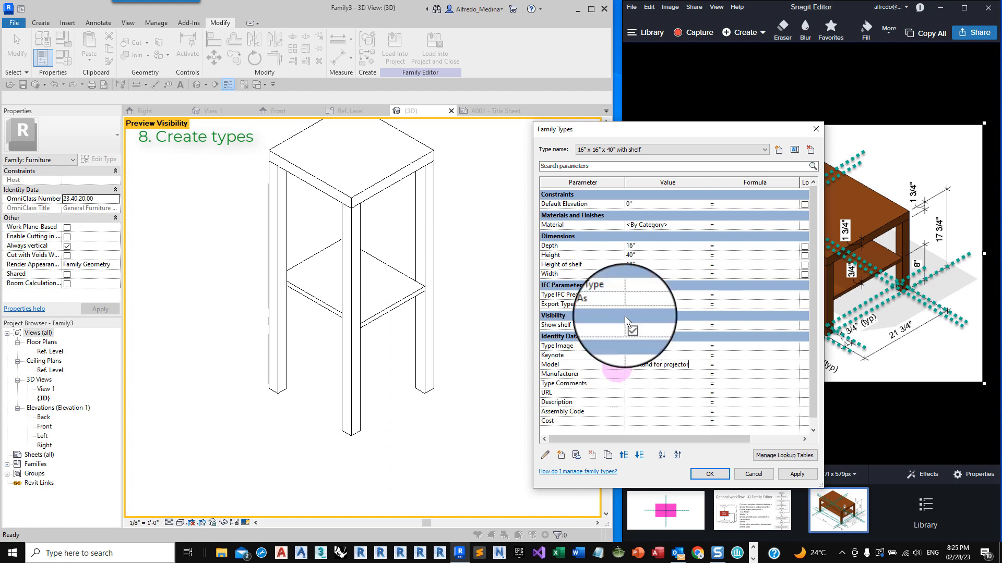
- Switch to the 16" x 16" x 16" without shelf type and apply it to the model
{"action": "left_click", "coordinate": [662, 148]}
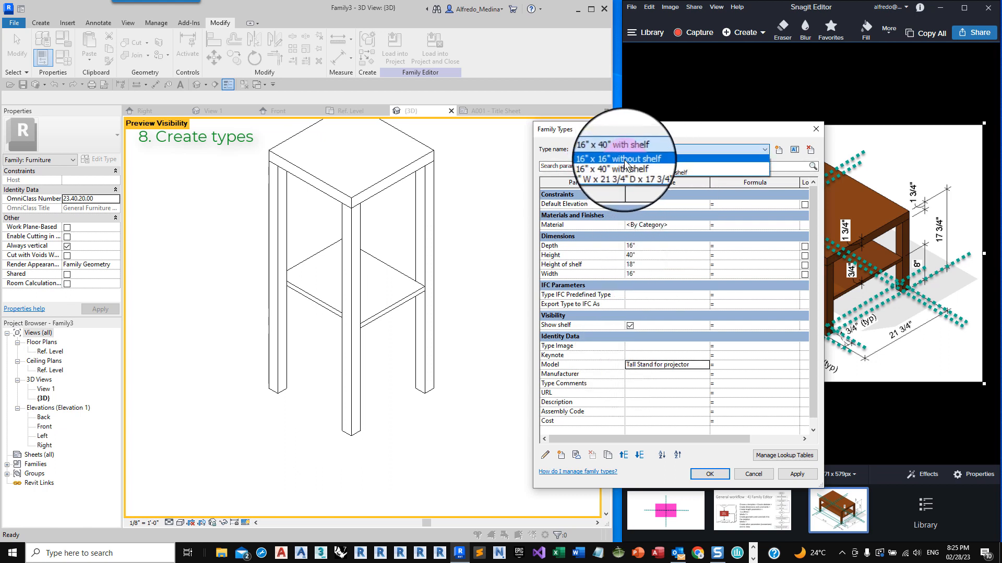
{"action": "left_click", "coordinate": [624, 159]}
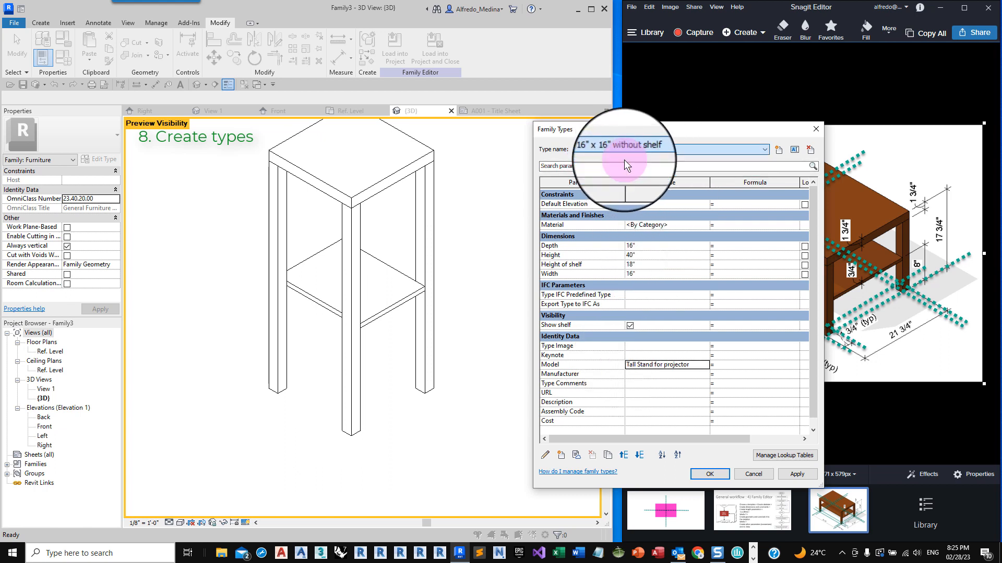
{"action": "left_click", "coordinate": [795, 475]}
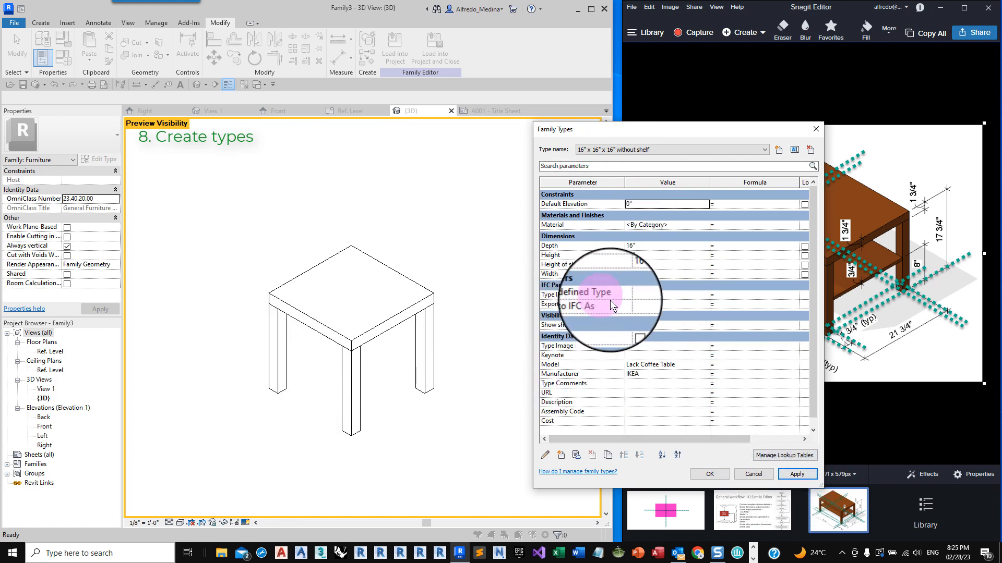
- Clear the Manufacturer of the 16" x 16" x 16" type, set its Model to Low Mini Table and accept the family types
{"action": "left_click", "coordinate": [656, 374]}
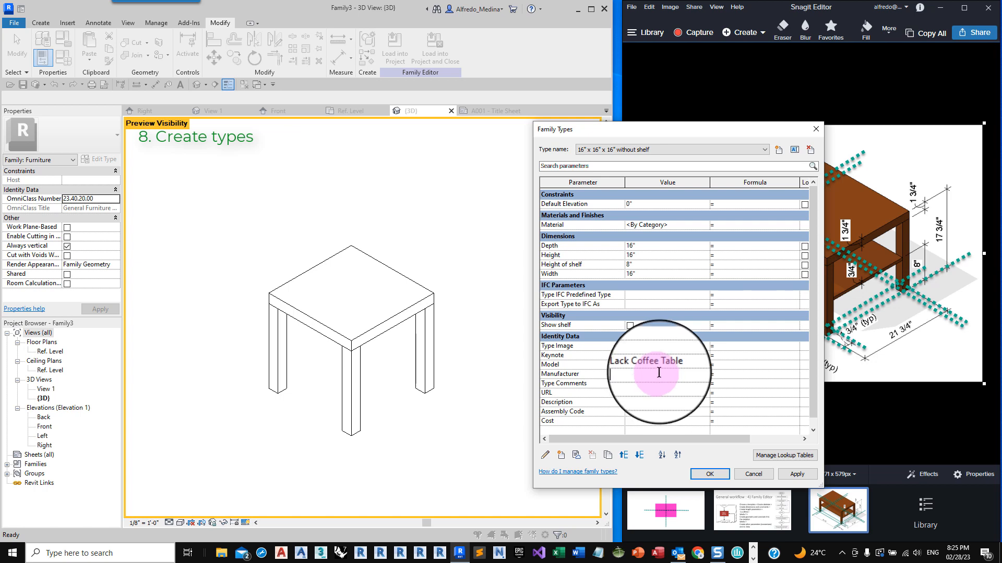
{"action": "left_click", "coordinate": [682, 363]}
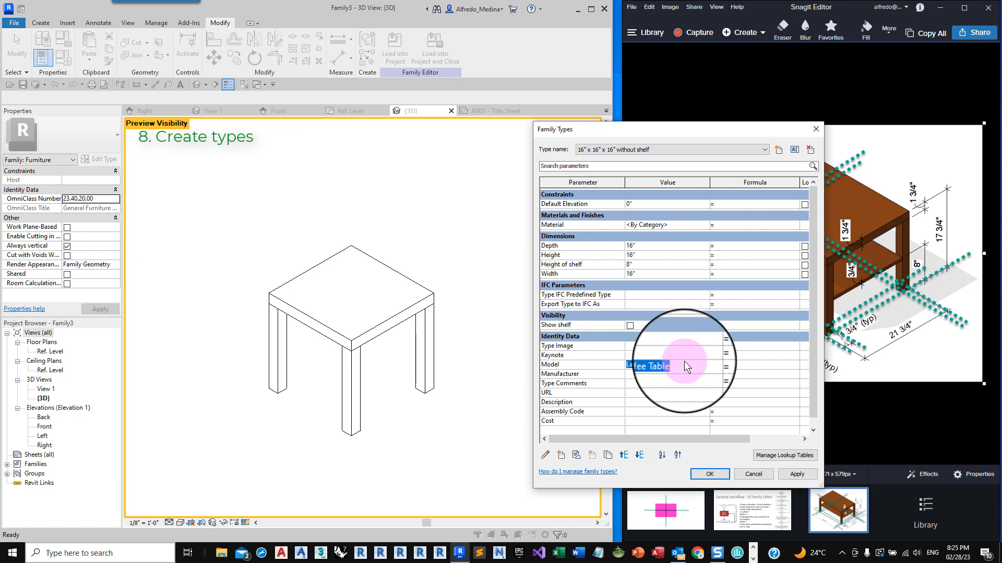
{"action": "type", "text": "Lo "}
{"action": "type", "text": "Side Table"}
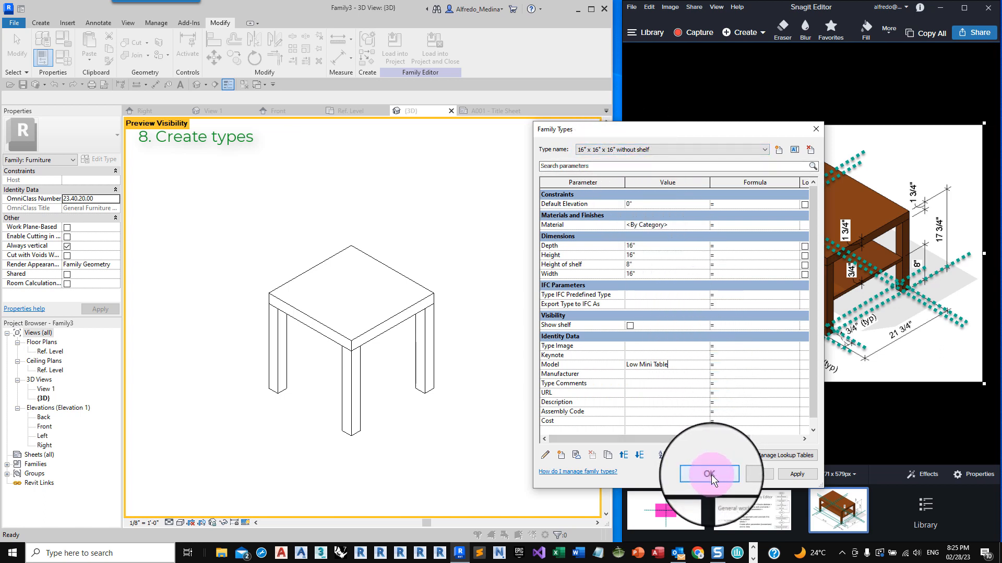
{"action": "left_click", "coordinate": [710, 474]}
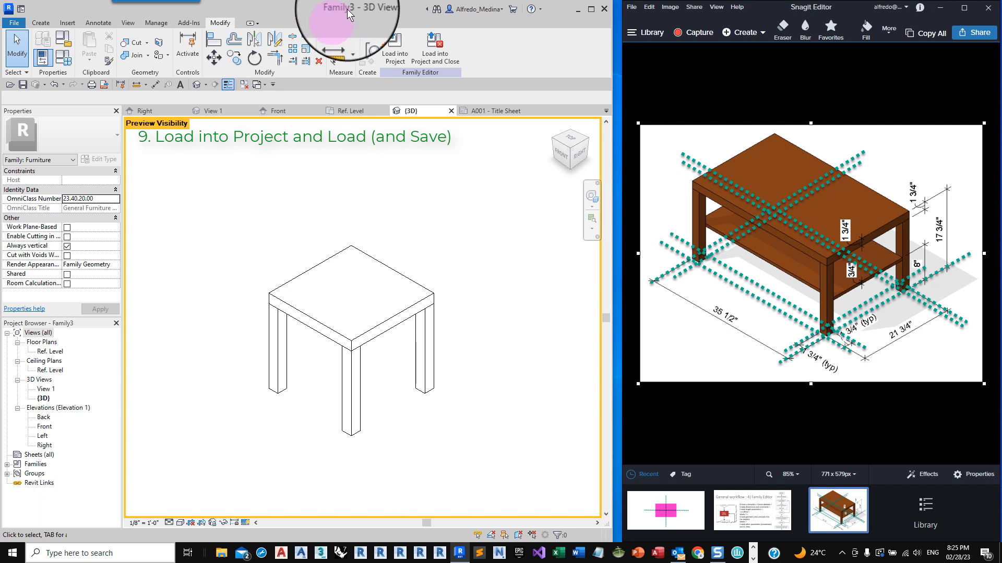
- Load the family into the project and close it, saving it as Table-rectangular in the Revit Families folder
{"action": "left_click", "coordinate": [443, 57]}
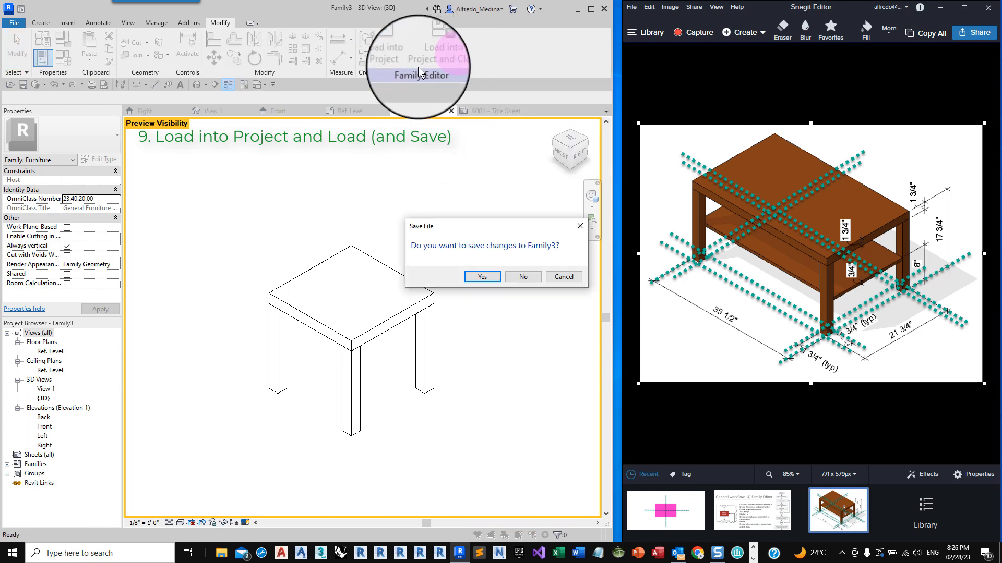
{"action": "left_click", "coordinate": [481, 275]}
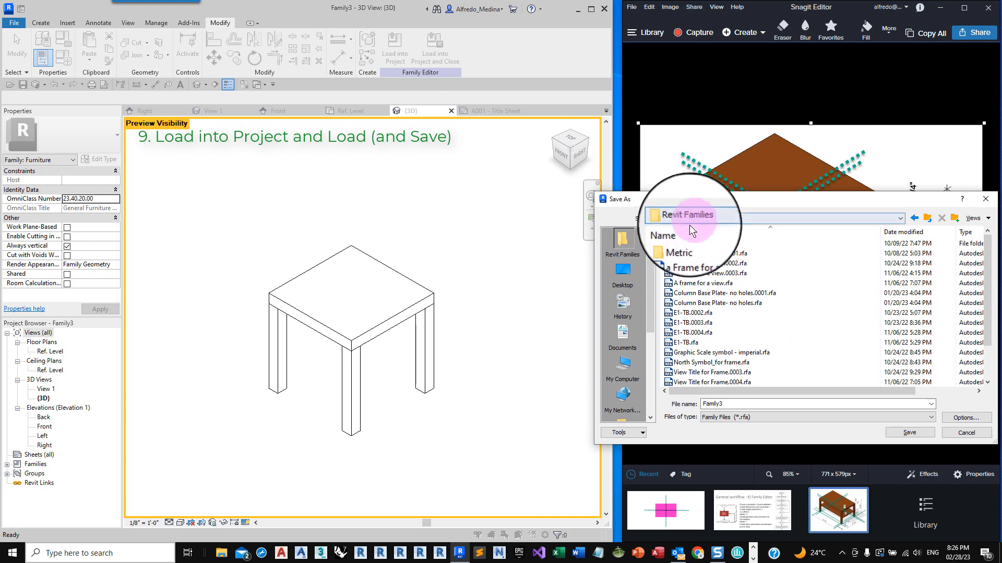
{"action": "double_click", "coordinate": [730, 404]}
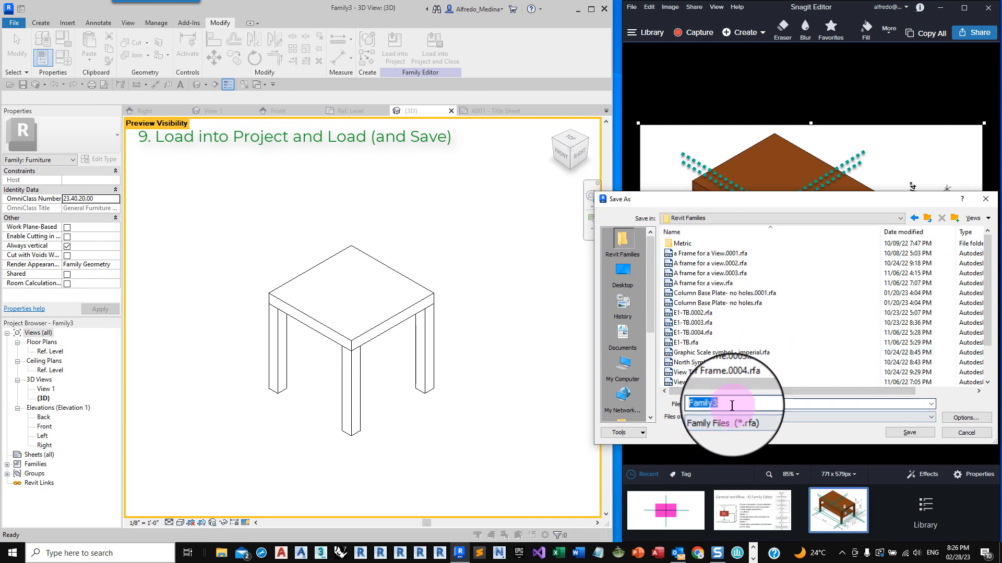
{"action": "type", "text": "Table-rectangular"}
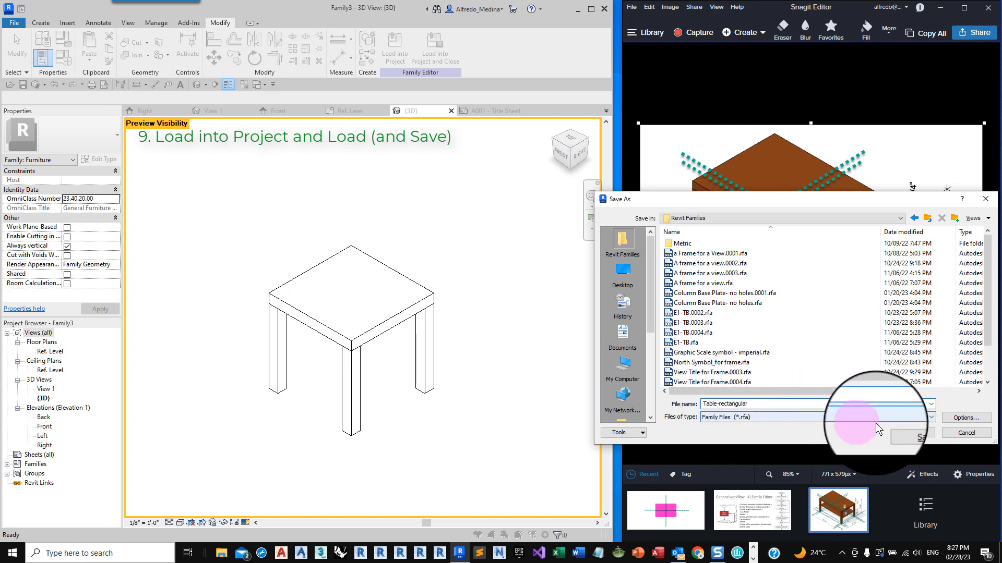
{"action": "left_click", "coordinate": [910, 433]}
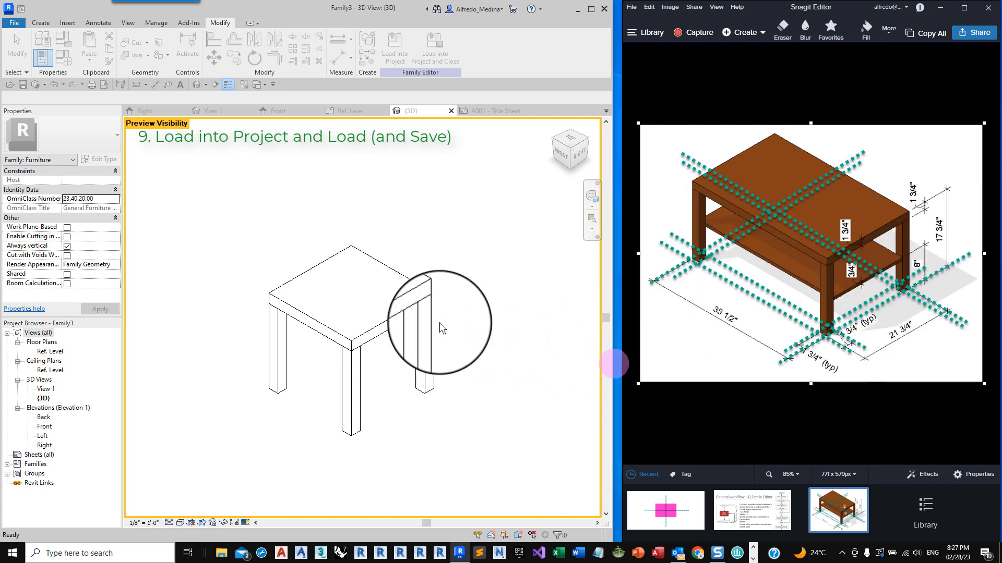
- Cancel the family placement on the title sheet and open the Level 1 floor plan at the Kitchen & Dining room
{"action": "key", "text": "Escape"}
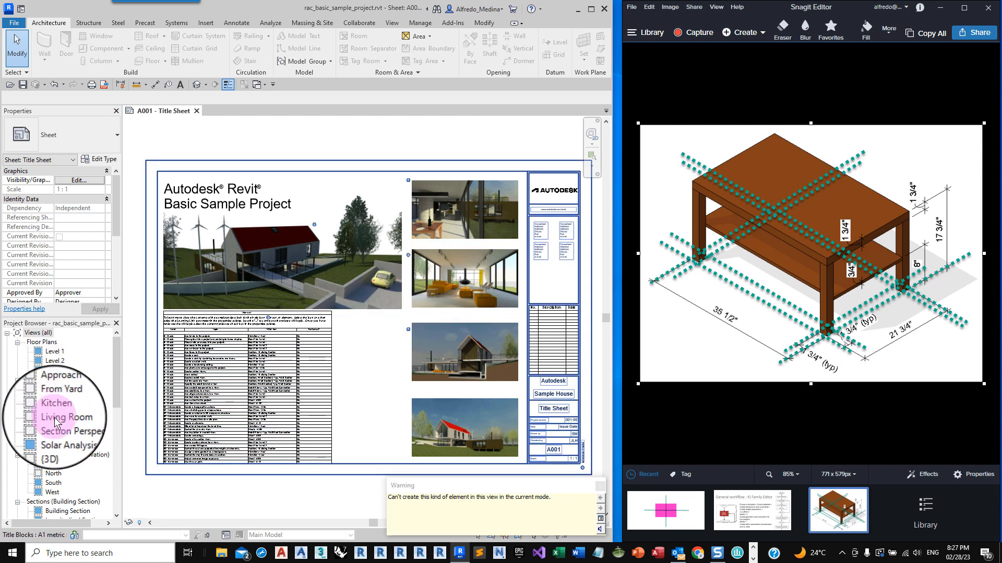
{"action": "double_click", "coordinate": [48, 354]}
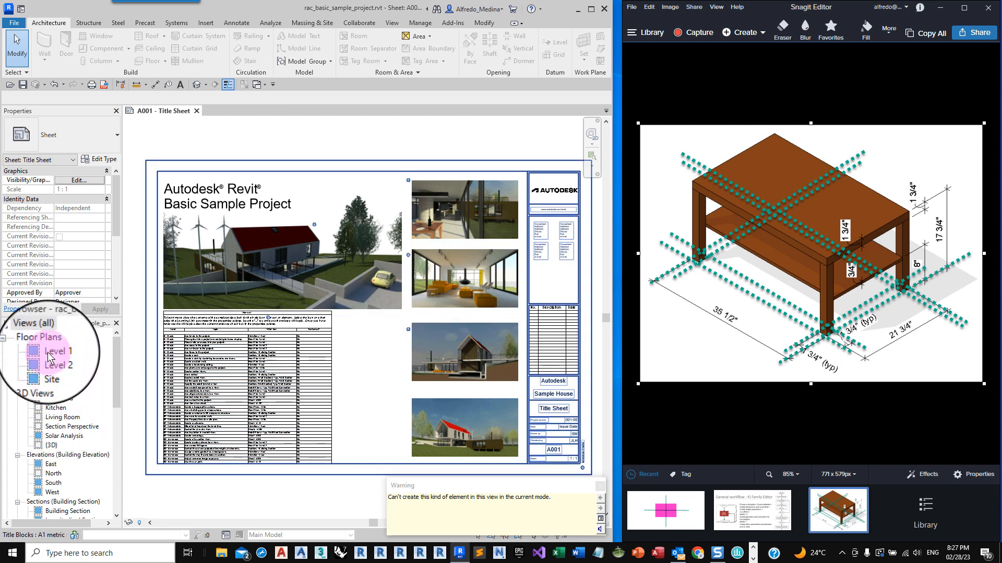
{"action": "scroll", "coordinate": [308, 250], "scroll_direction": "up", "scroll_amount": 3}
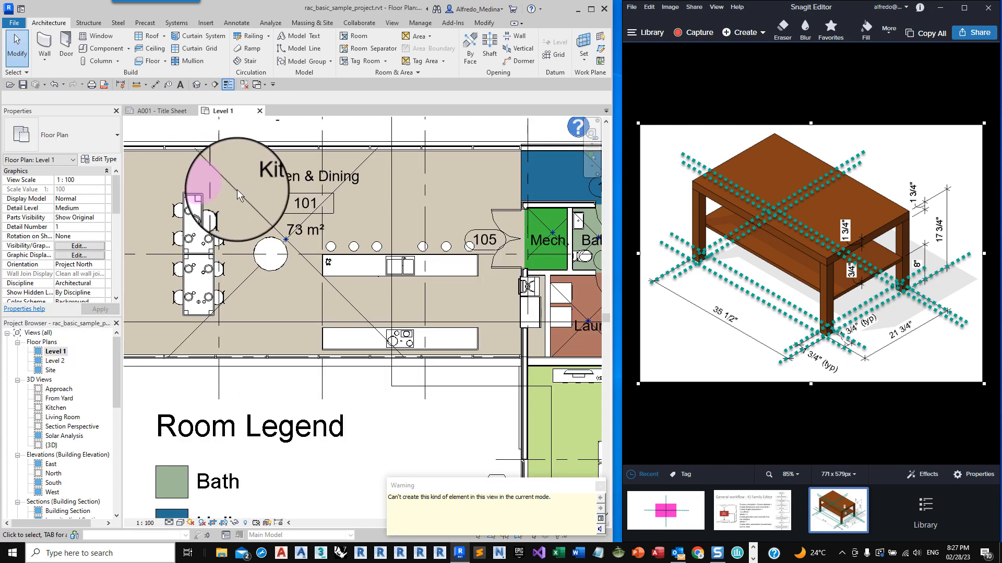
{"action": "scroll", "coordinate": [418, 220], "scroll_direction": "up", "scroll_amount": 2}
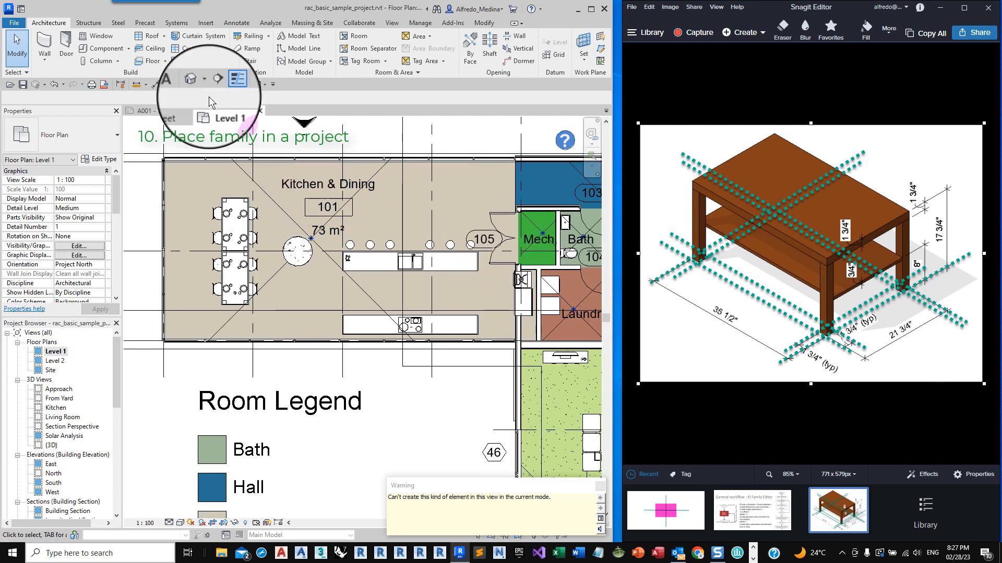
- Place three 35 1/2" W x 21 3/4" D x 17 3/4" H with shelf tables in a row along the upper Kitchen & Dining wall
{"action": "left_click", "coordinate": [130, 51]}
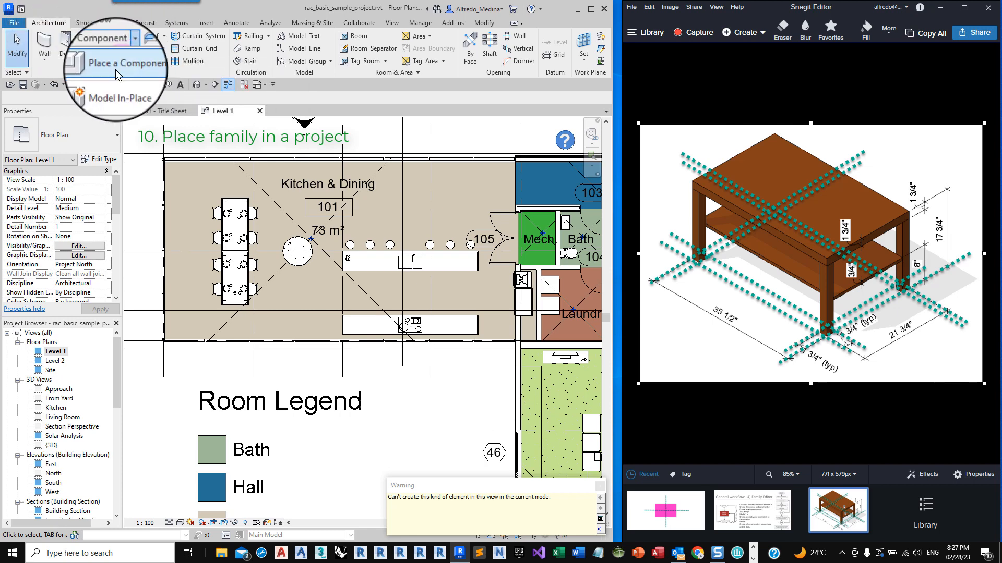
{"action": "left_click", "coordinate": [115, 70]}
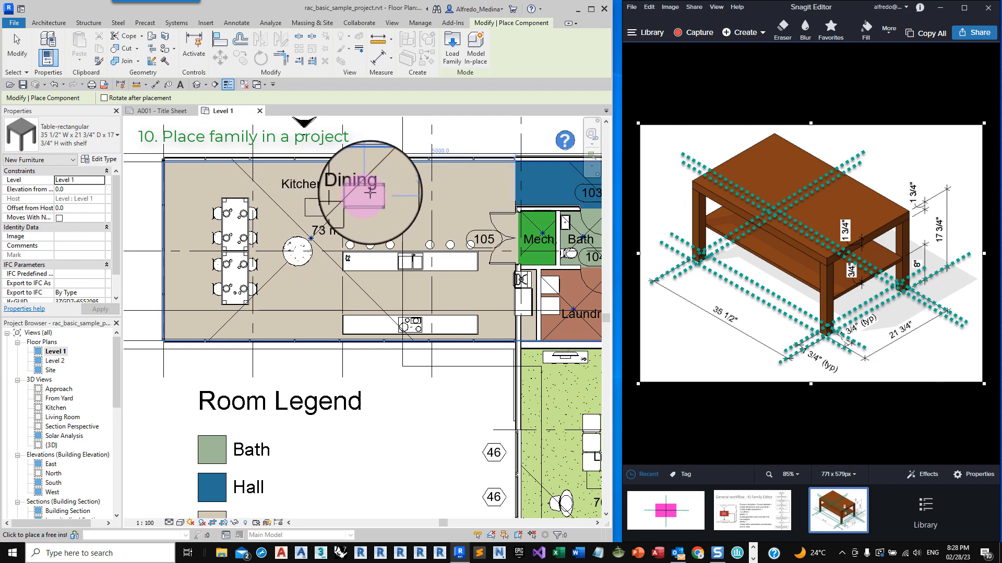
{"action": "left_click", "coordinate": [184, 174]}
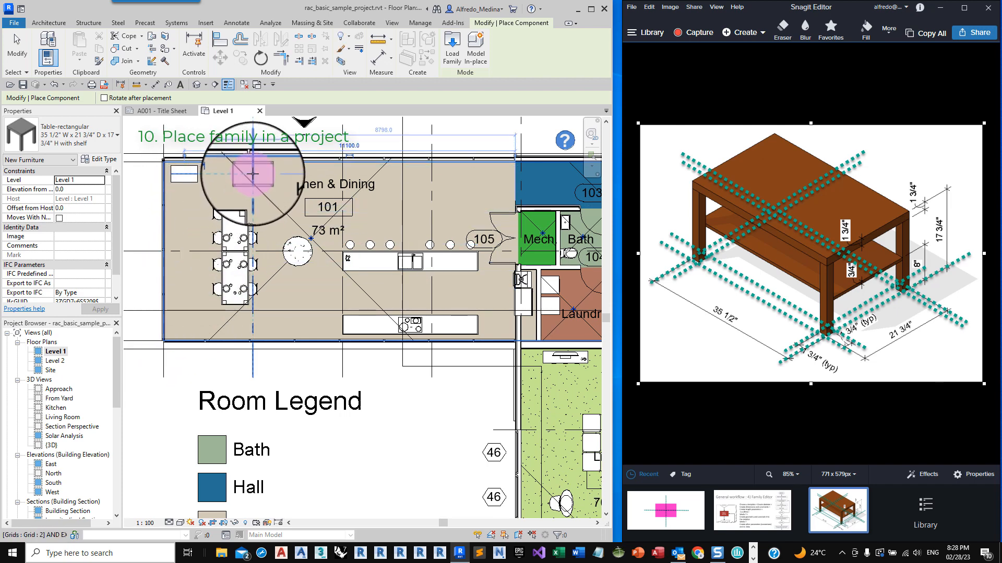
{"action": "left_click", "coordinate": [268, 171]}
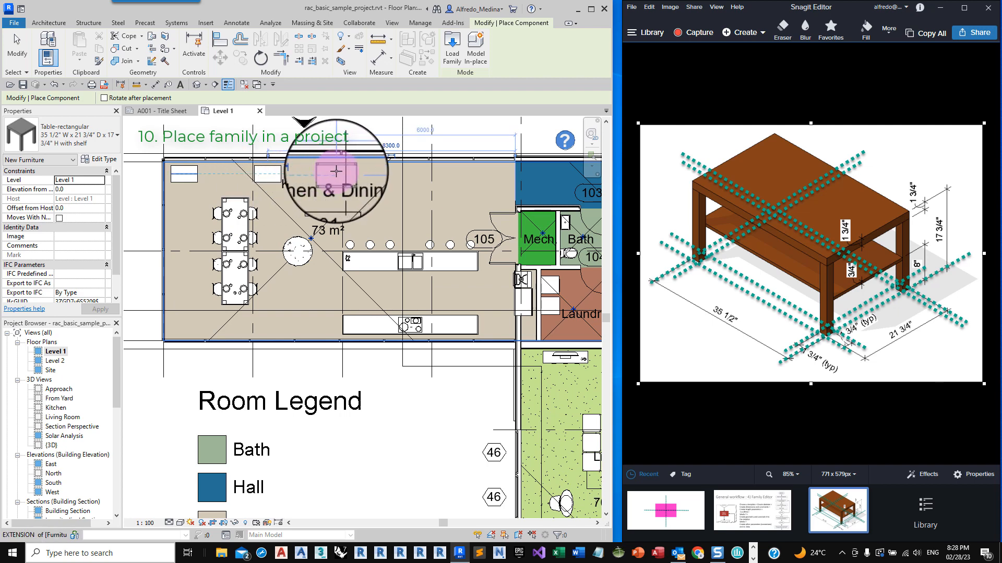
{"action": "left_click", "coordinate": [336, 171]}
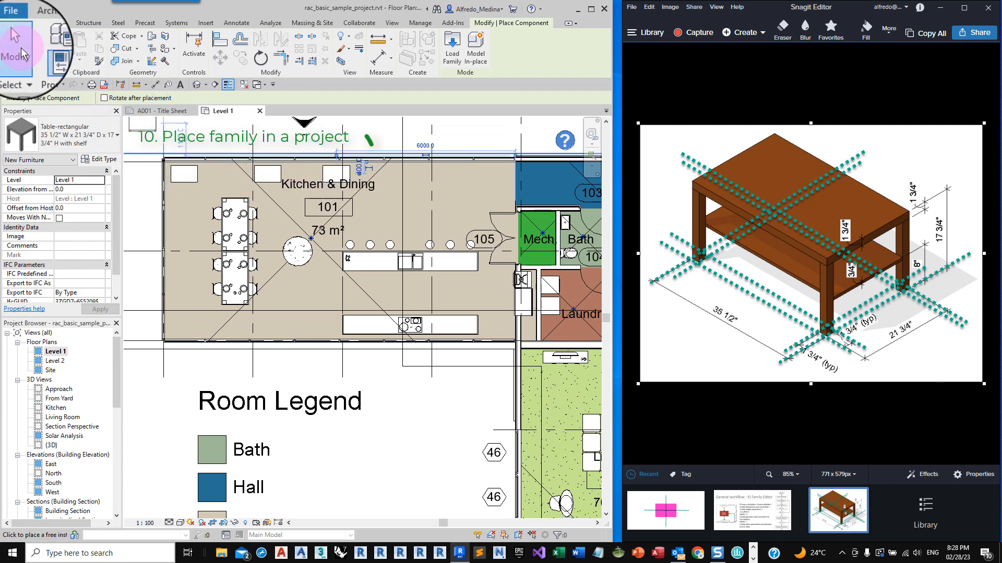
{"action": "left_click", "coordinate": [21, 48]}
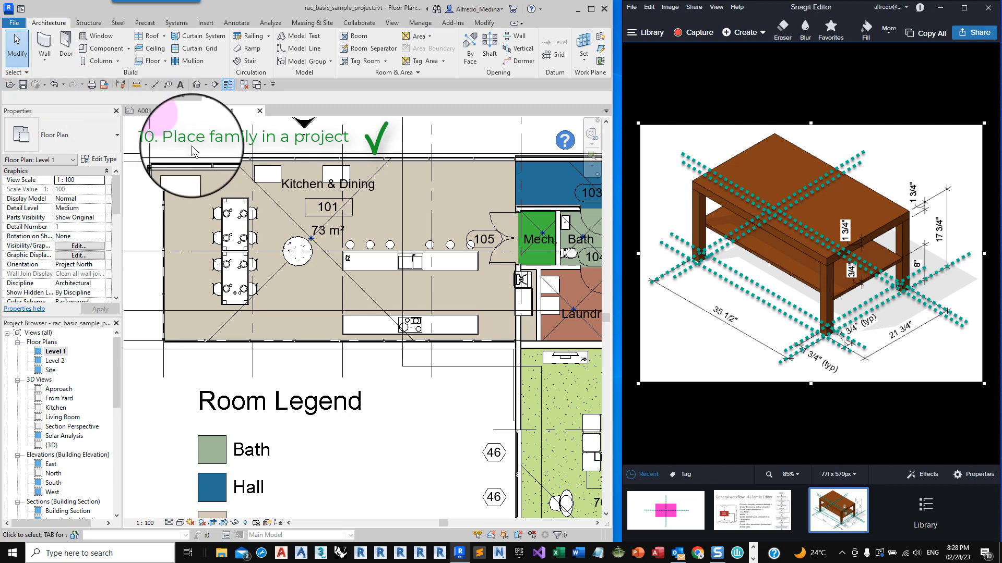
- Change the middle placed table to the 16" x 16" x 16" without shelf type
{"action": "left_click", "coordinate": [189, 181]}
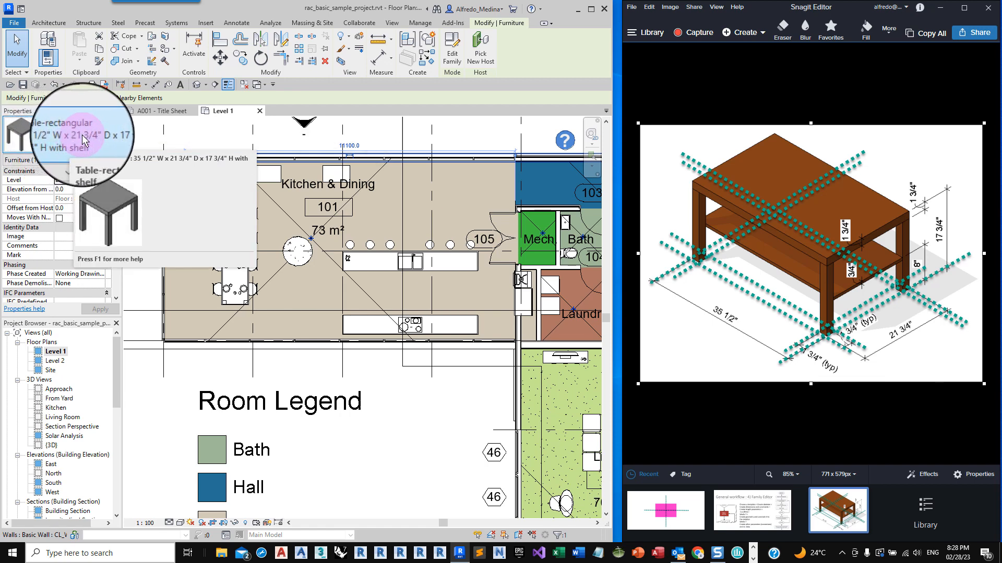
{"action": "left_click", "coordinate": [280, 177]}
{"action": "left_click", "coordinate": [267, 180]}
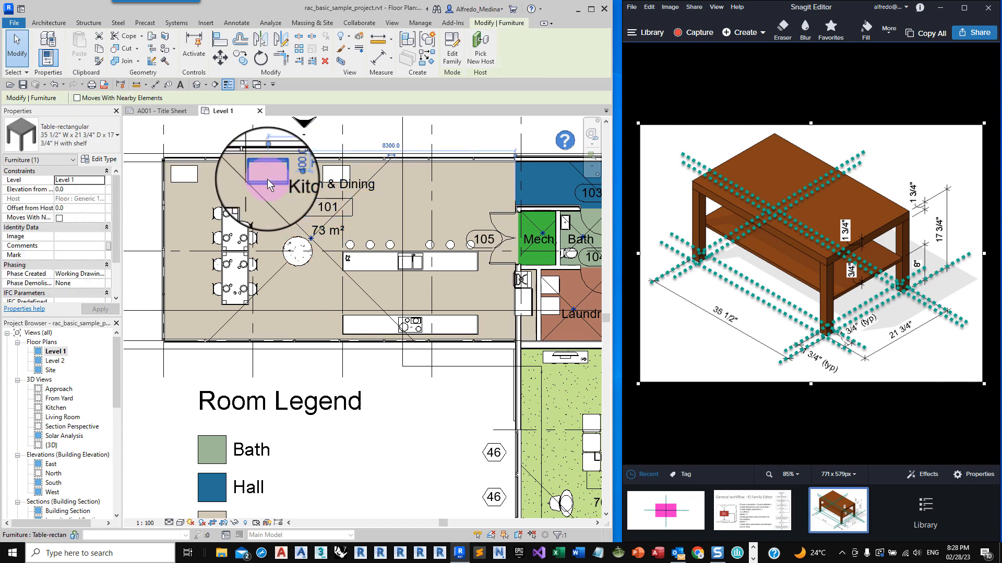
{"action": "left_click", "coordinate": [76, 137]}
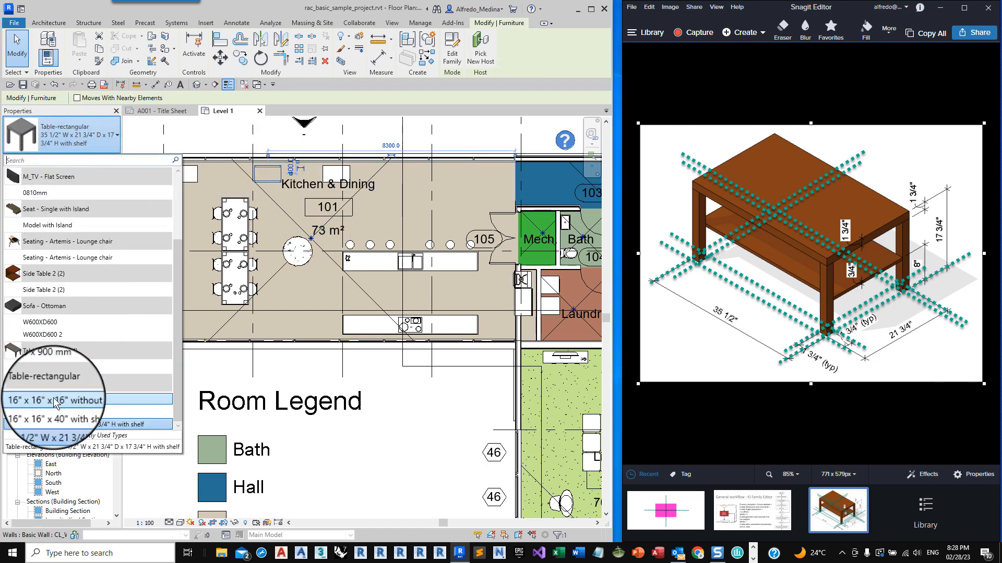
{"action": "left_click", "coordinate": [78, 400]}
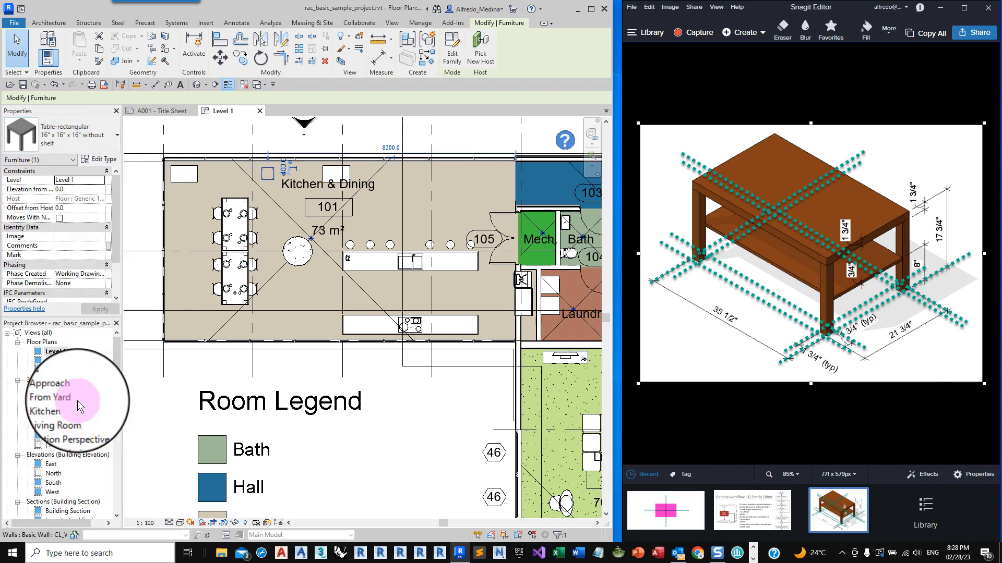
- Change the placed table nearest the Mech. room to the 16" x 16" x 40" with shelf type
{"action": "left_click", "coordinate": [326, 164]}
{"action": "left_click", "coordinate": [98, 139]}
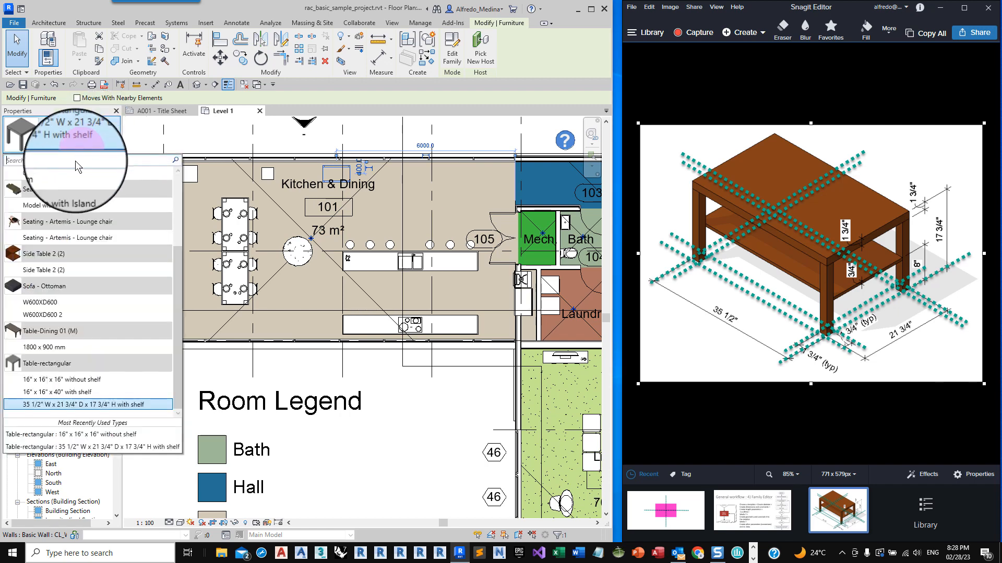
{"action": "left_click", "coordinate": [65, 391]}
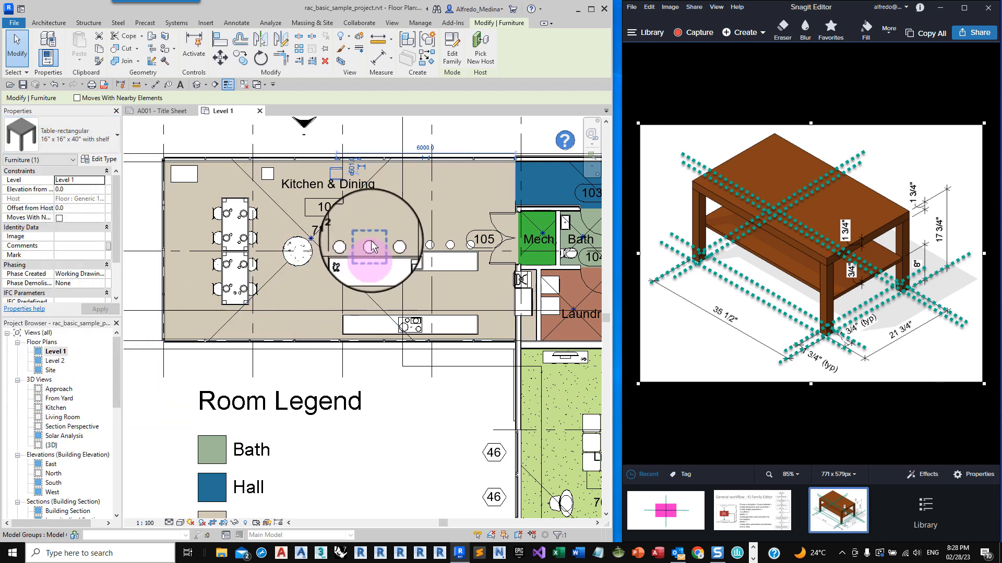
- Create a perspective camera view from beside the kitchen stools, aimed past the three tables beyond the room's upper-left corner
{"action": "left_click", "coordinate": [393, 24]}
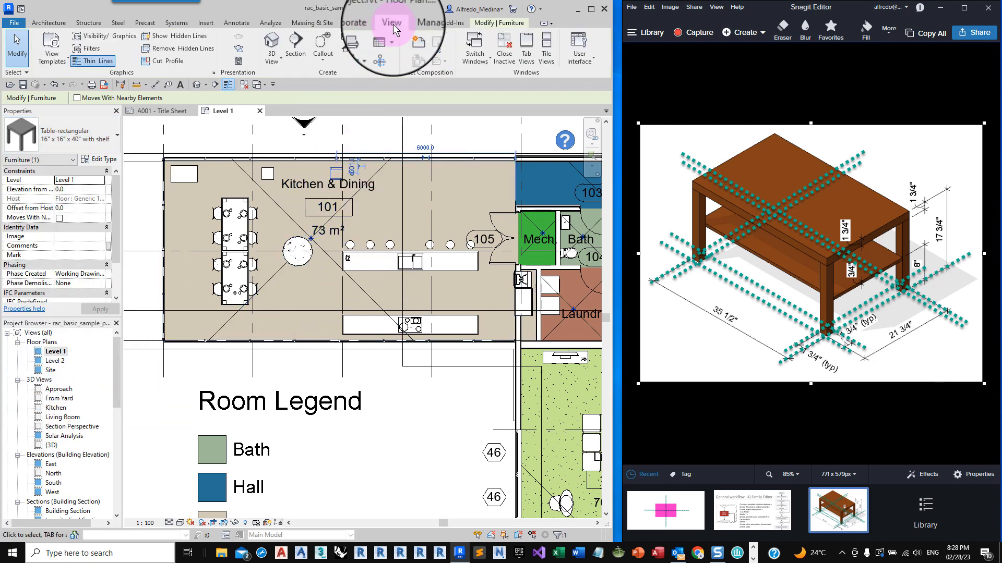
{"action": "left_click", "coordinate": [273, 58]}
{"action": "left_click", "coordinate": [274, 99]}
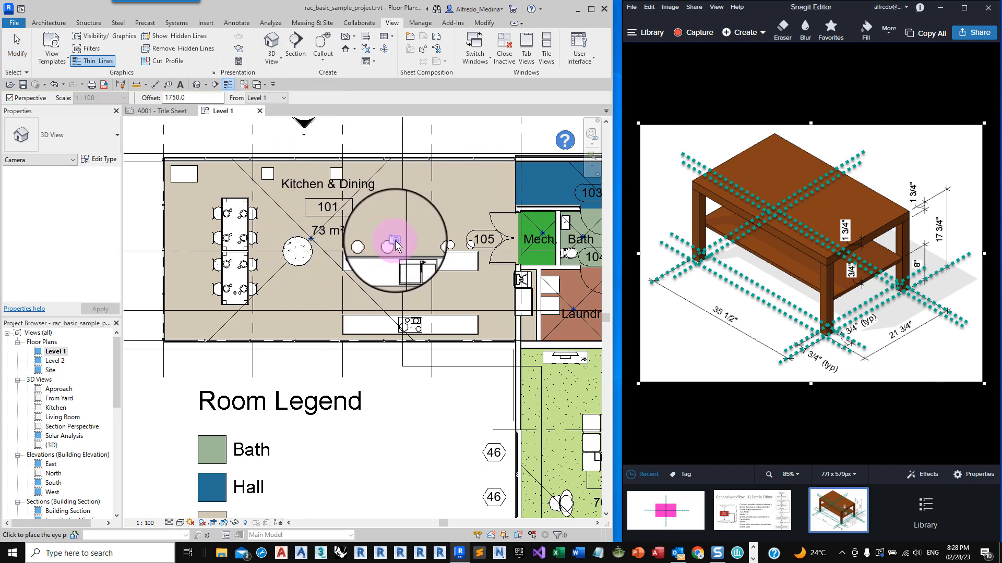
{"action": "left_click", "coordinate": [380, 235]}
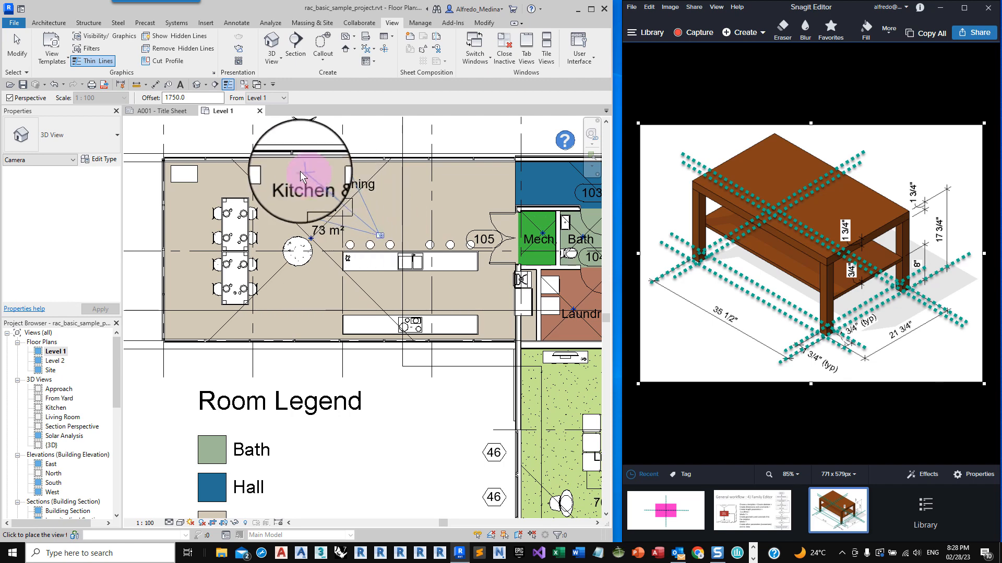
{"action": "scroll", "coordinate": [225, 131], "scroll_direction": "down", "scroll_amount": 1}
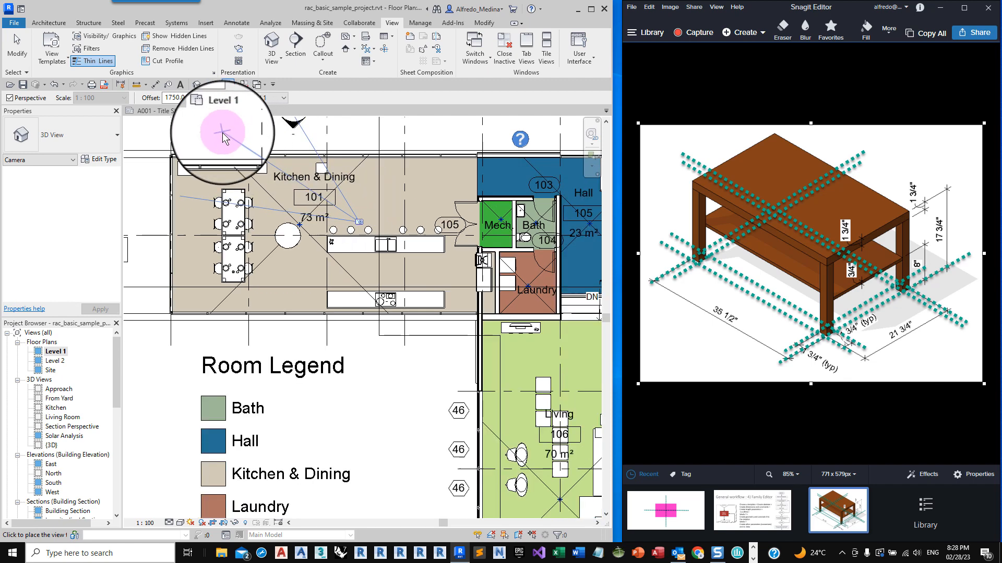
{"action": "scroll", "coordinate": [223, 132], "scroll_direction": "down", "scroll_amount": 1}
{"action": "scroll", "coordinate": [227, 146], "scroll_direction": "up", "scroll_amount": 4}
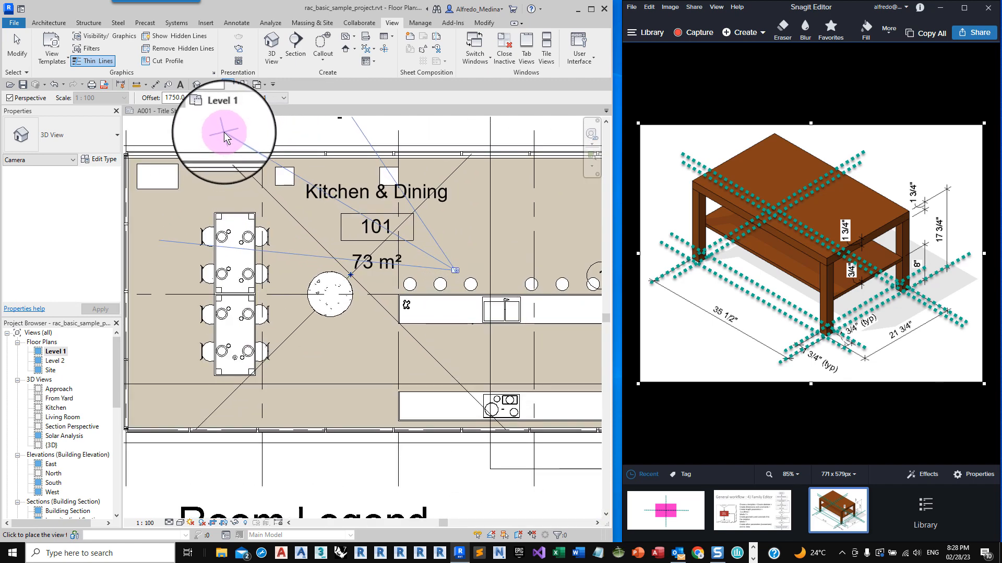
{"action": "left_click", "coordinate": [193, 121]}
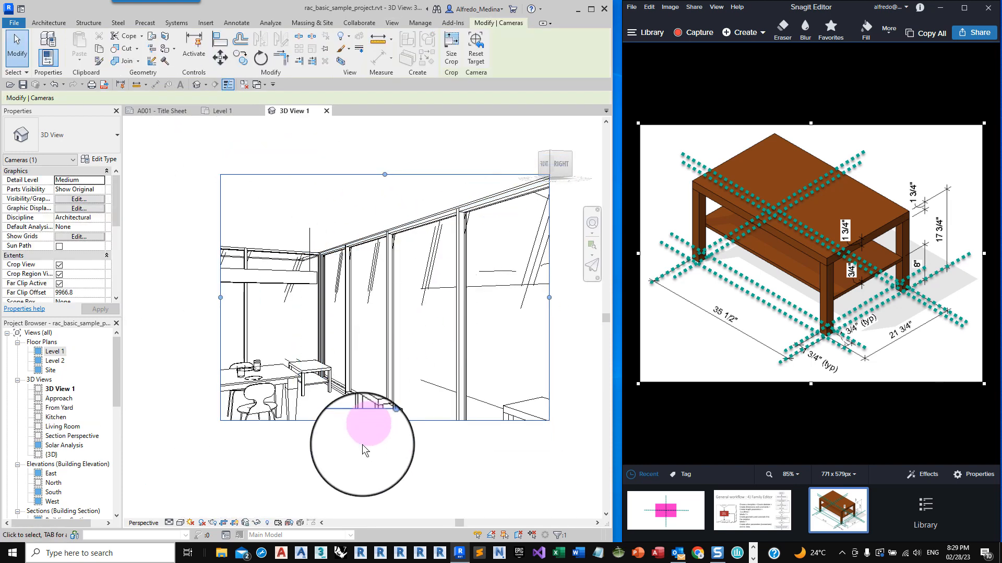
- Turn off the camera view's crop and crop region, and set its visual style to Shaded
{"action": "left_click", "coordinate": [223, 524]}
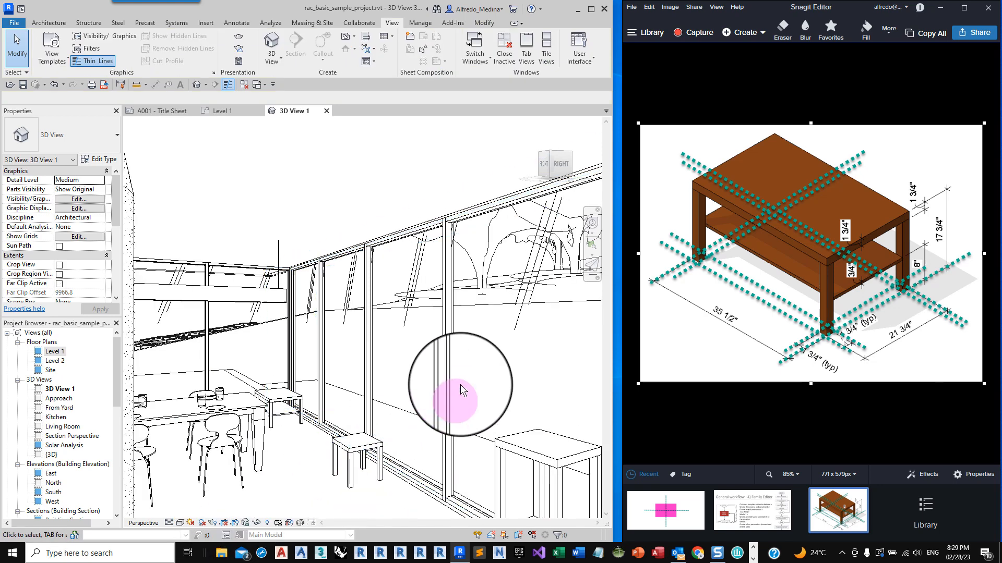
{"action": "scroll", "coordinate": [461, 373], "scroll_direction": "up", "scroll_amount": 5}
{"action": "mouse_move", "coordinate": [493, 436]}
{"action": "middle_mouse_down", "text": "shift"}
{"action": "mouse_move", "coordinate": [577, 494]}
{"action": "mouse_move", "coordinate": [495, 366]}
{"action": "mouse_move", "coordinate": [506, 444]}
{"action": "middle_mouse_up", "text": "shift"}
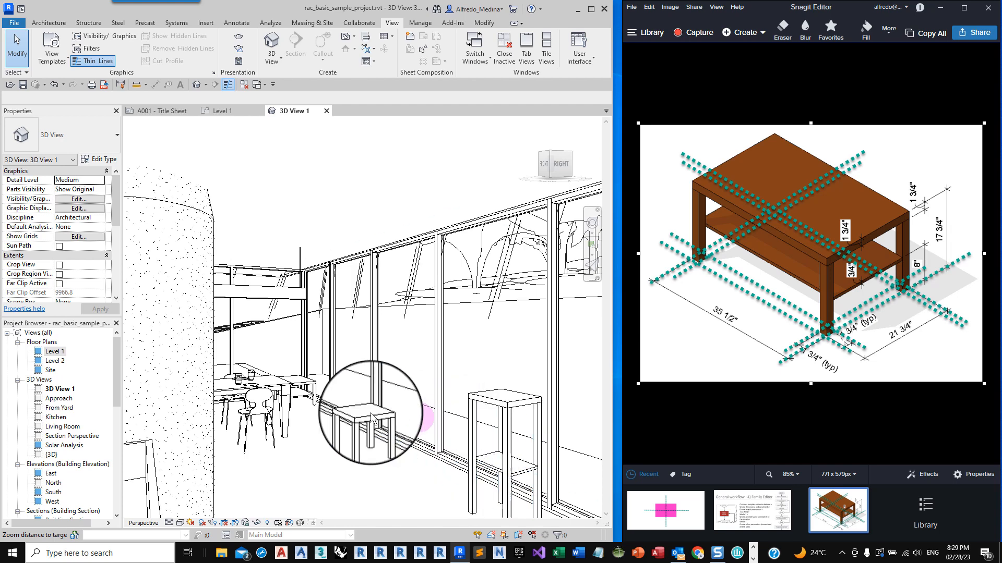
{"action": "left_click", "coordinate": [180, 525]}
{"action": "left_click", "coordinate": [190, 496]}
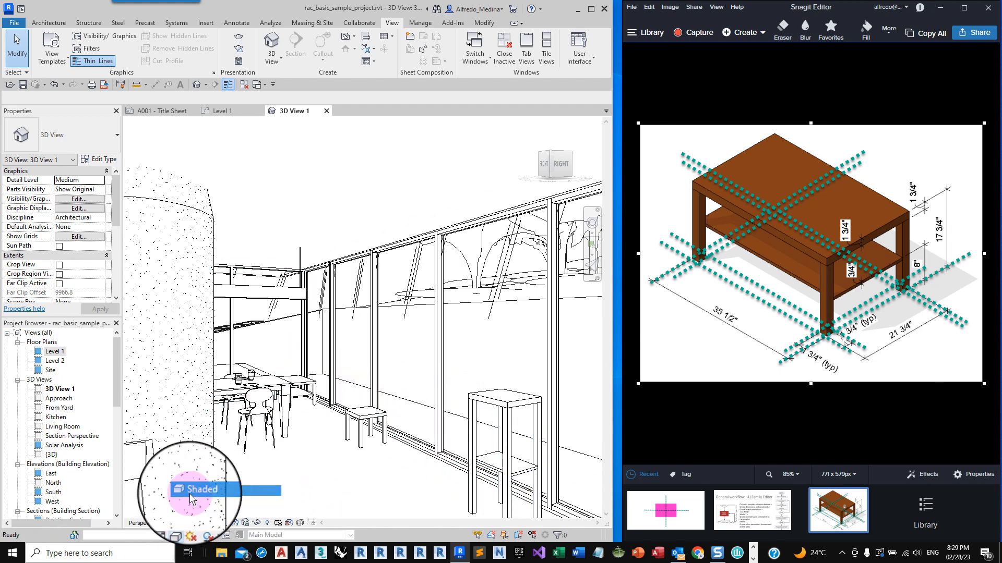
- Set the Material of the low middle table's 16" x 16" x 16" without shelf type to Chair wood, found by searching for "wood"
{"action": "scroll", "coordinate": [523, 497], "scroll_direction": "up", "scroll_amount": 3}
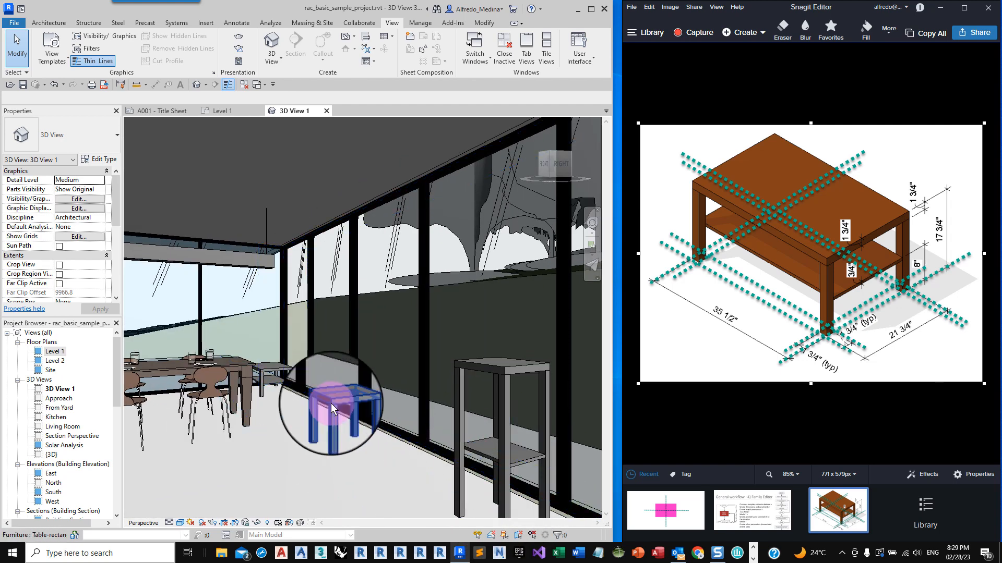
{"action": "scroll", "coordinate": [271, 381], "scroll_direction": "up", "scroll_amount": 3}
{"action": "scroll", "coordinate": [263, 384], "scroll_direction": "up", "scroll_amount": 2}
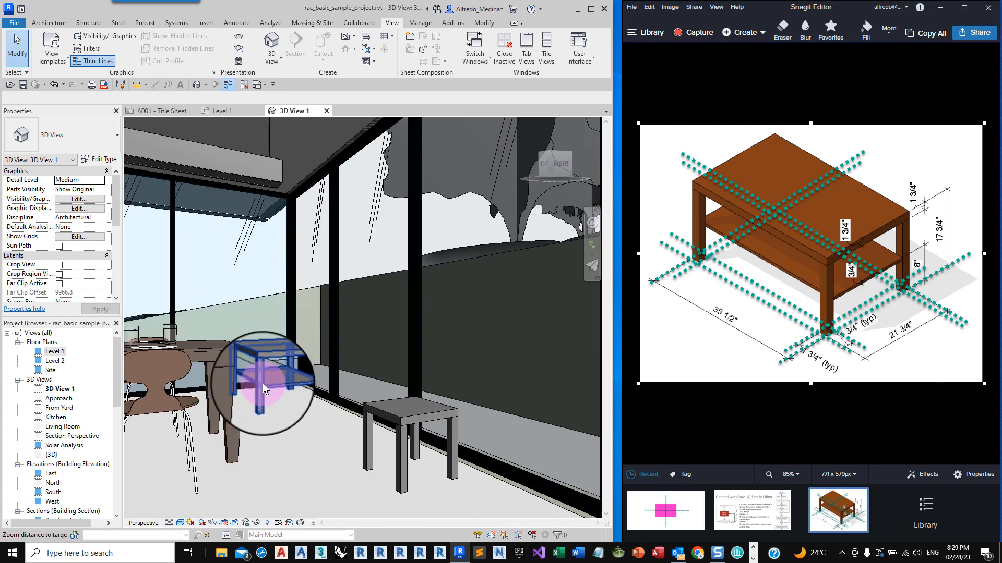
{"action": "scroll", "coordinate": [274, 405], "scroll_direction": "down", "scroll_amount": 2}
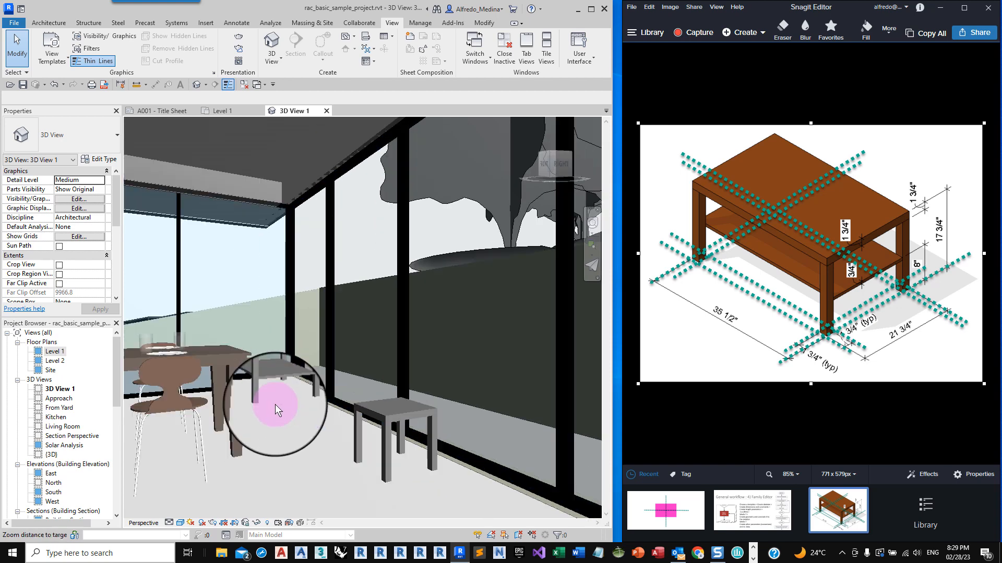
{"action": "scroll", "coordinate": [277, 380], "scroll_direction": "down", "scroll_amount": 2}
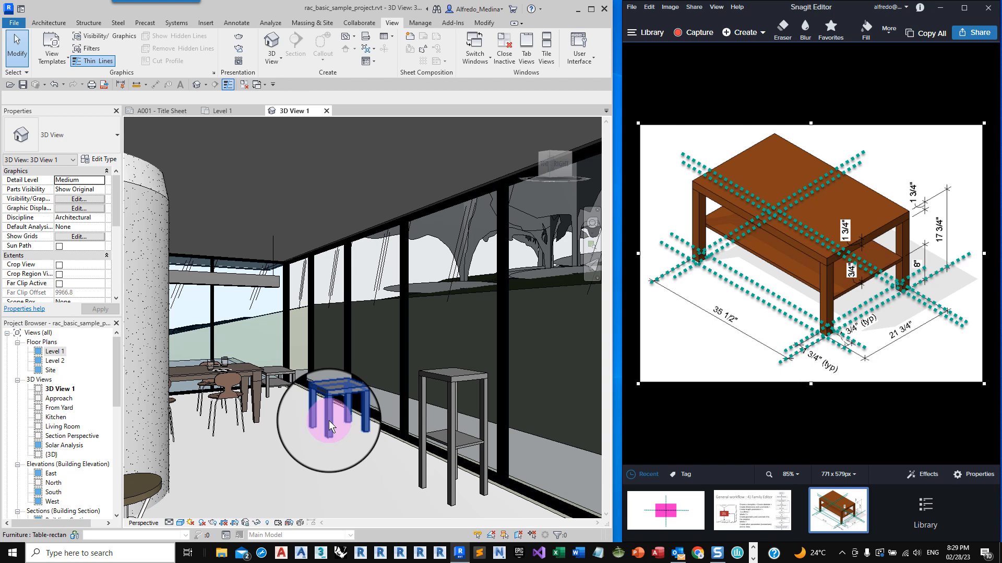
{"action": "scroll", "coordinate": [329, 421], "scroll_direction": "up", "scroll_amount": 1}
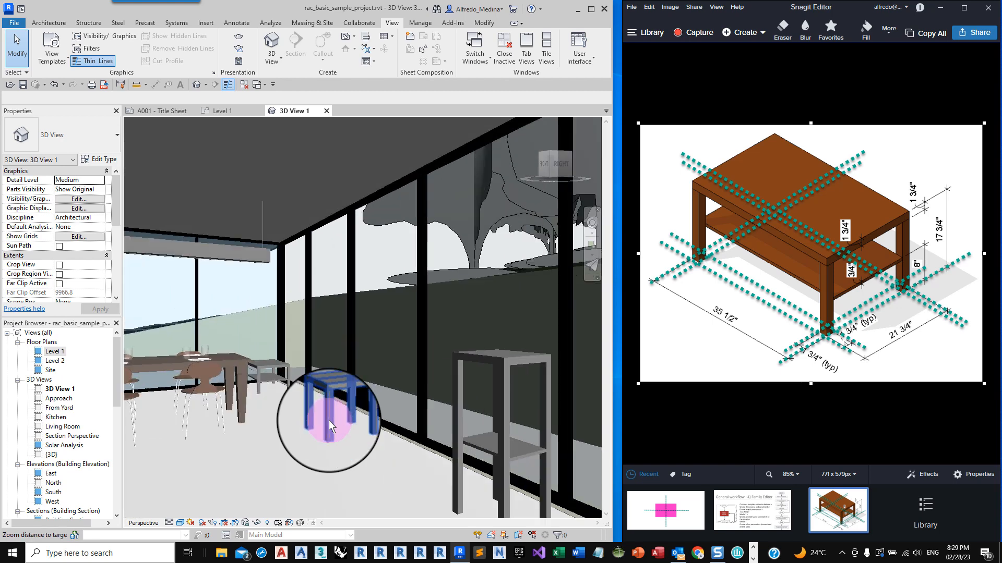
{"action": "left_click", "coordinate": [328, 421]}
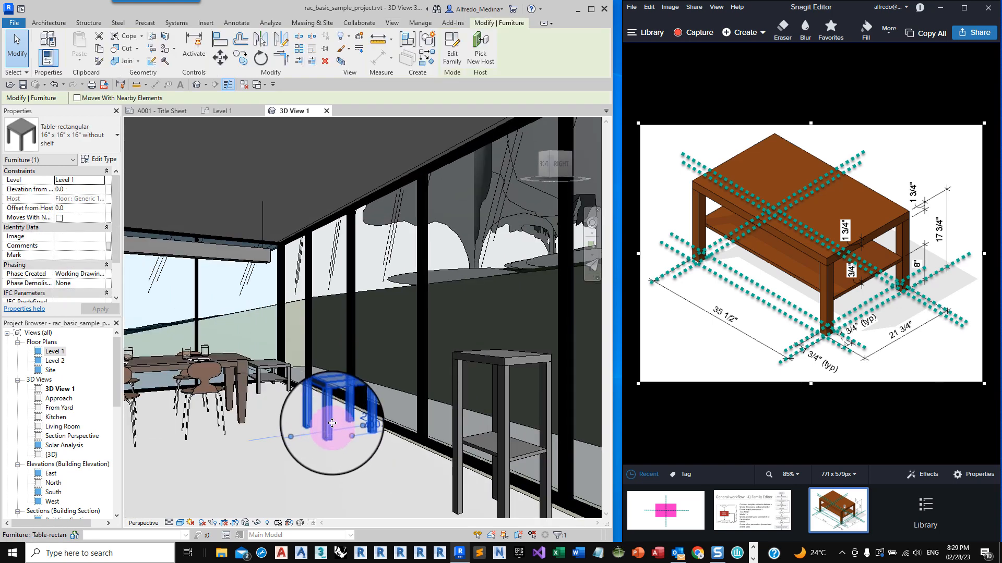
{"action": "left_click", "coordinate": [104, 158]}
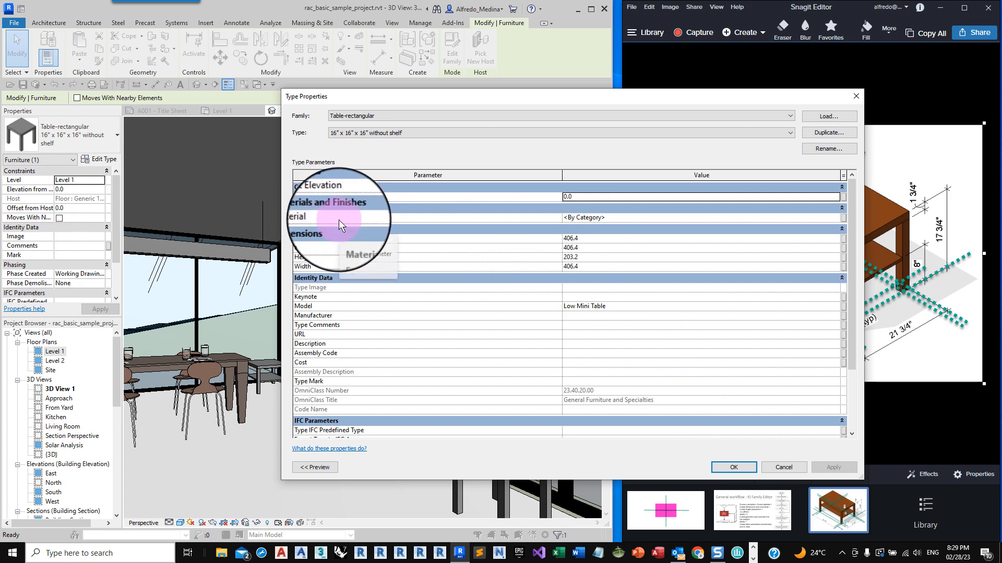
{"action": "left_click", "coordinate": [619, 218]}
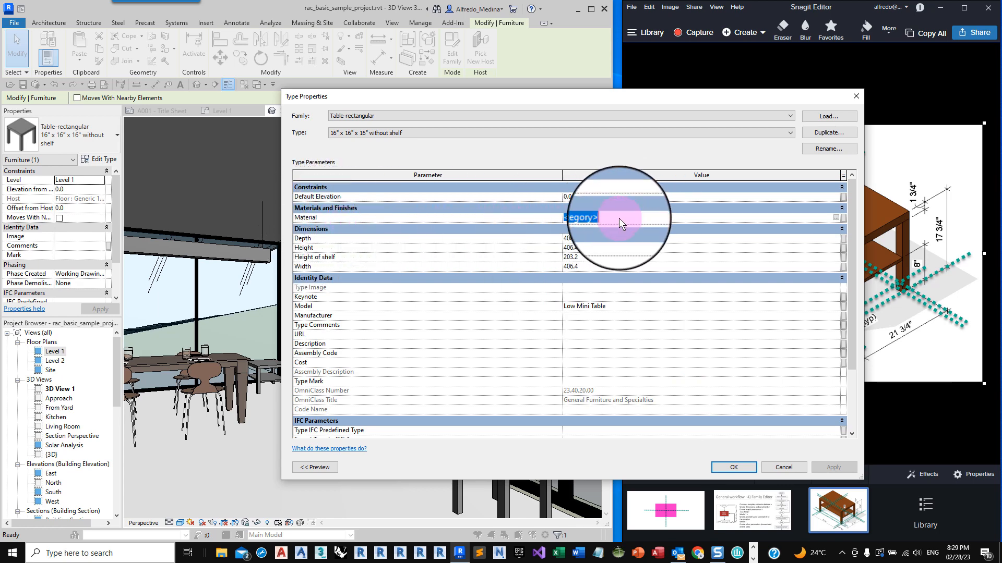
{"action": "left_click", "coordinate": [836, 217]}
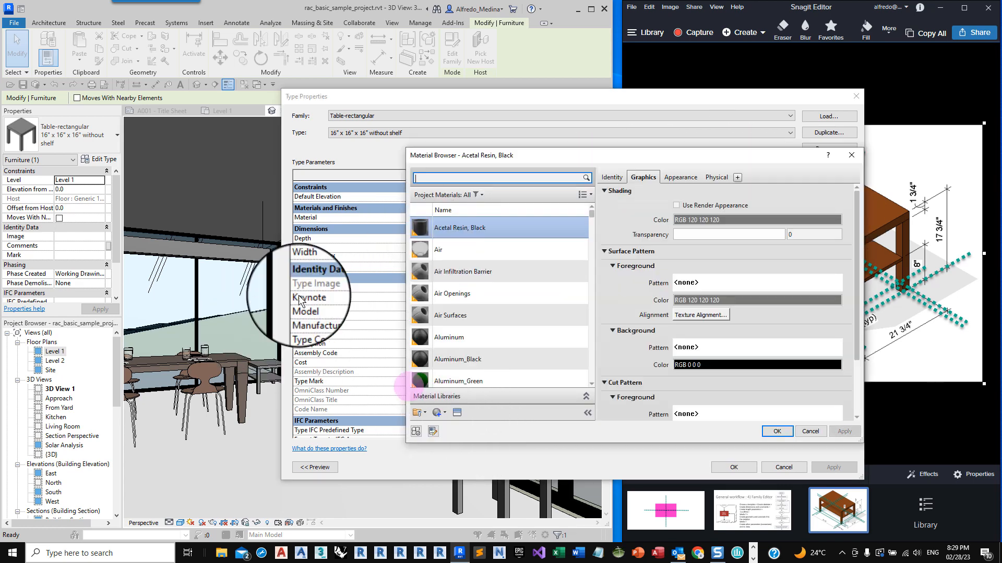
{"action": "type", "text": "wood"}
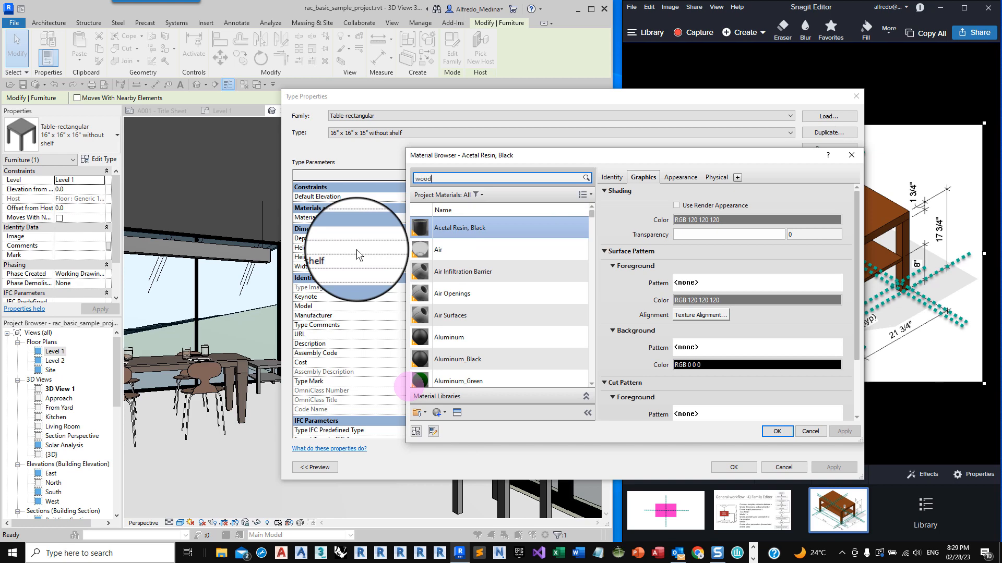
{"action": "left_click", "coordinate": [431, 245]}
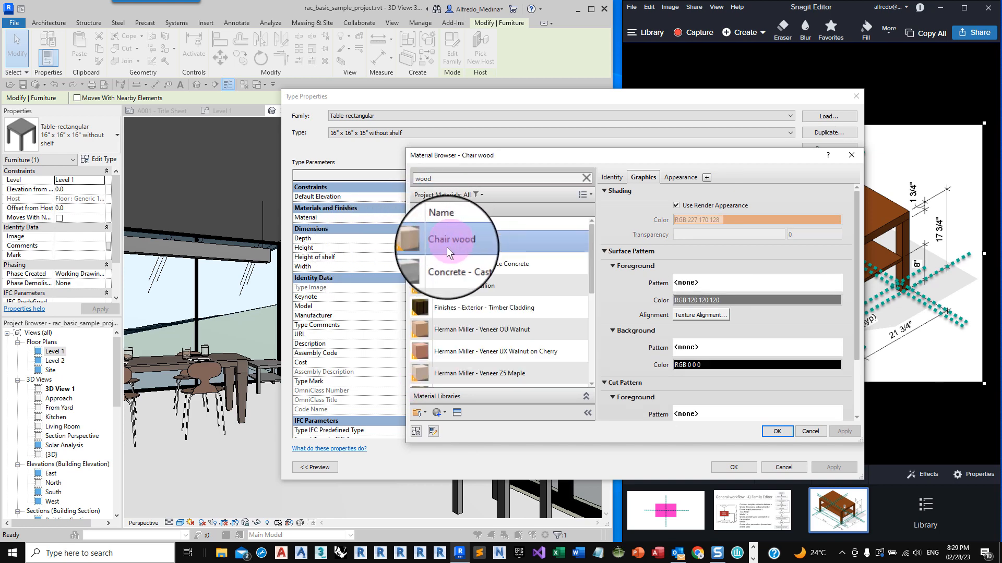
{"action": "left_click", "coordinate": [685, 177]}
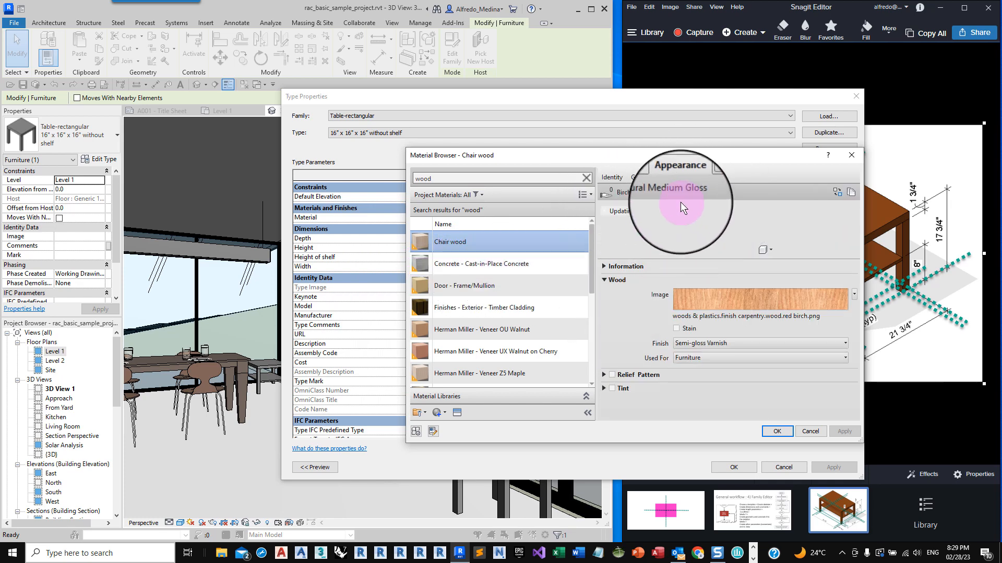
{"action": "left_click", "coordinate": [775, 431]}
{"action": "left_click", "coordinate": [733, 468]}
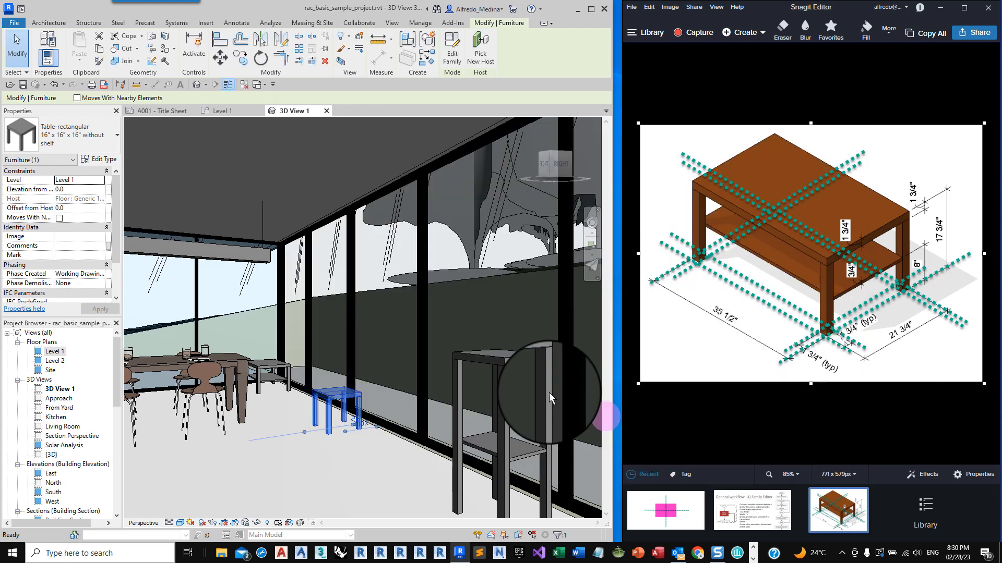
- Set the Material of the tall table's 16" x 16" x 40" with shelf type to Herman Miller - Veneer OU Walnut, found by searching for "wood"
{"action": "left_click", "coordinate": [468, 362]}
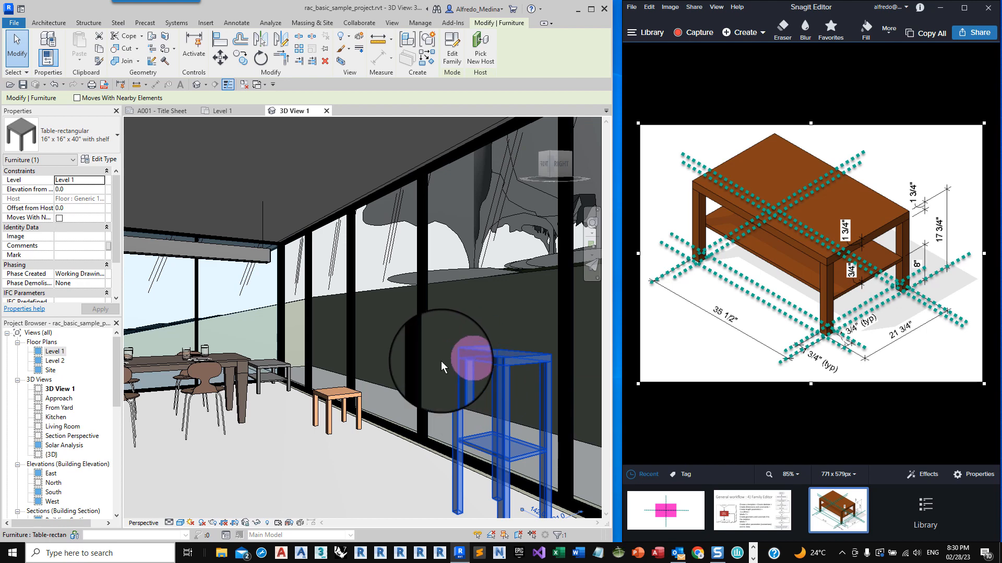
{"action": "left_click", "coordinate": [93, 158]}
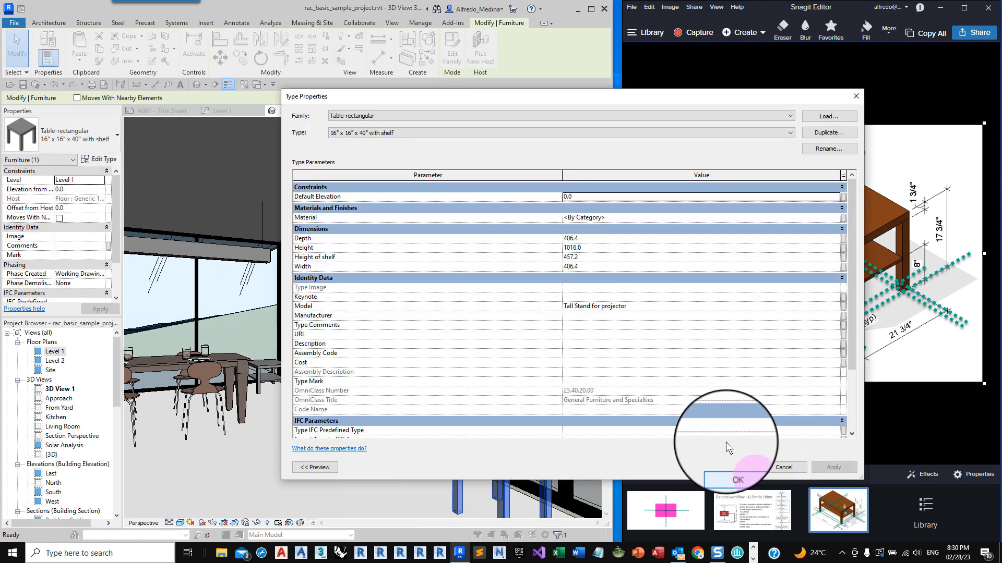
{"action": "left_click", "coordinate": [624, 217]}
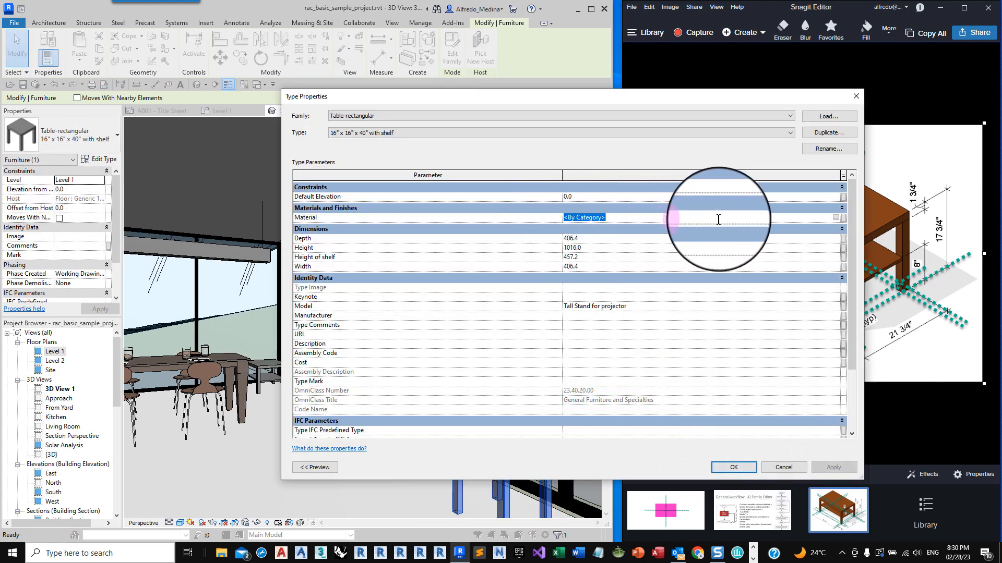
{"action": "left_click", "coordinate": [835, 217]}
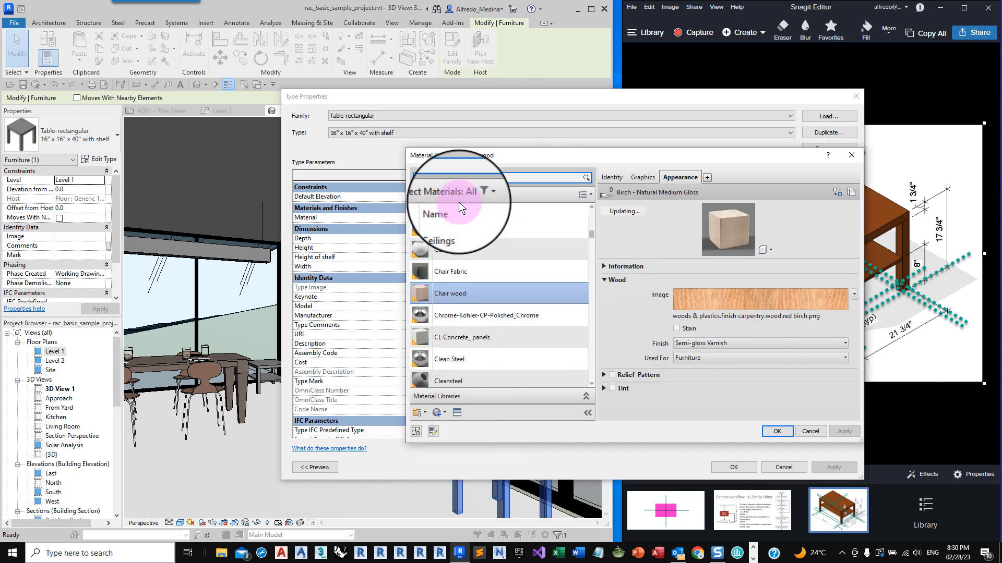
{"action": "type", "text": "woood"}
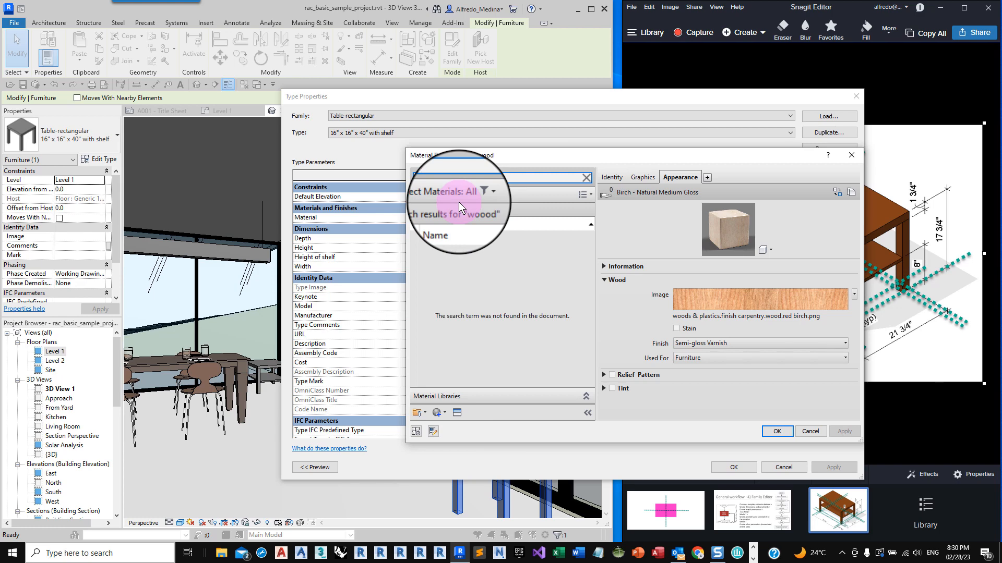
{"action": "key", "text": "BackSpace"}
{"action": "key", "text": "BackSpace"}
{"action": "type", "text": "d"}
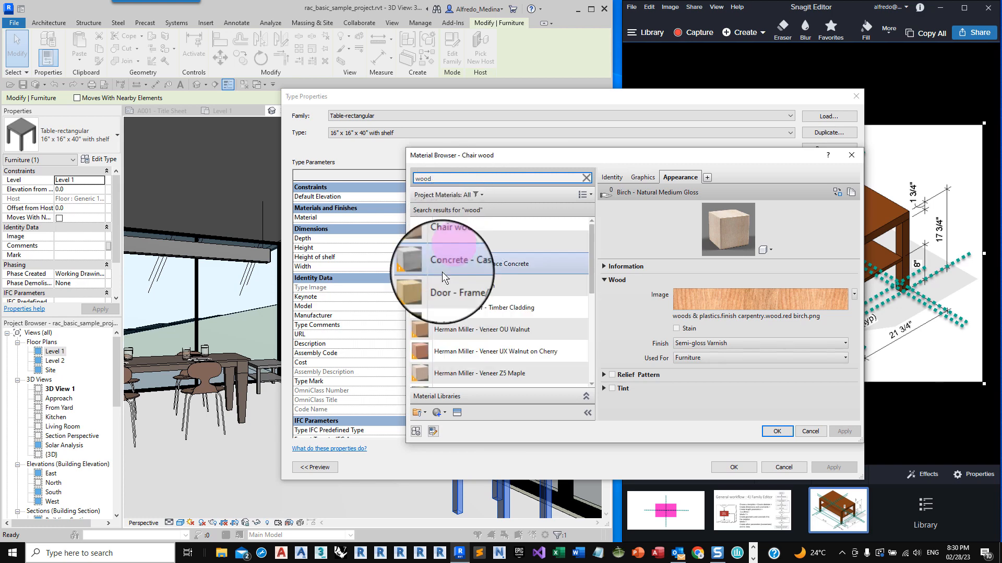
{"action": "left_click", "coordinate": [424, 333]}
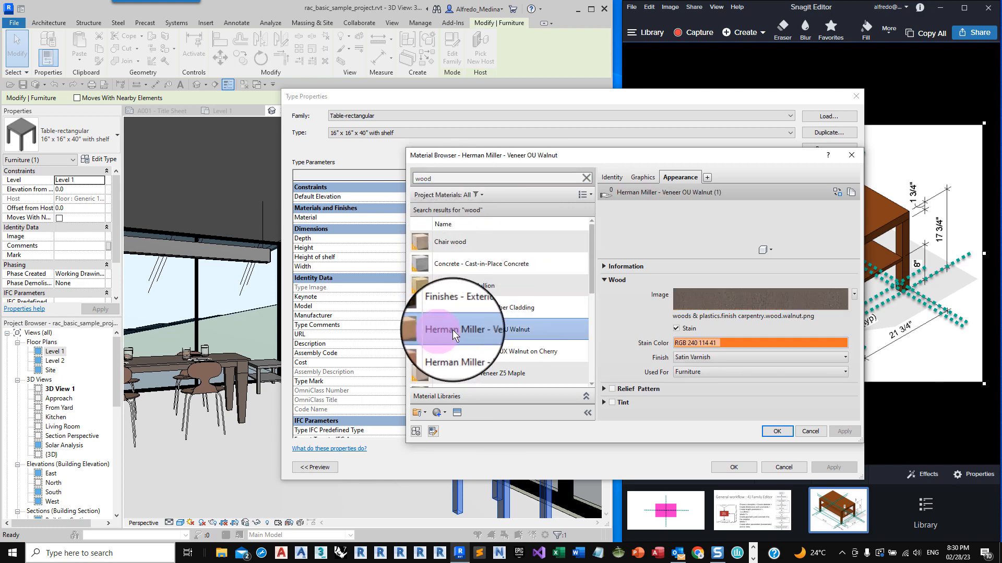
{"action": "left_click", "coordinate": [784, 437]}
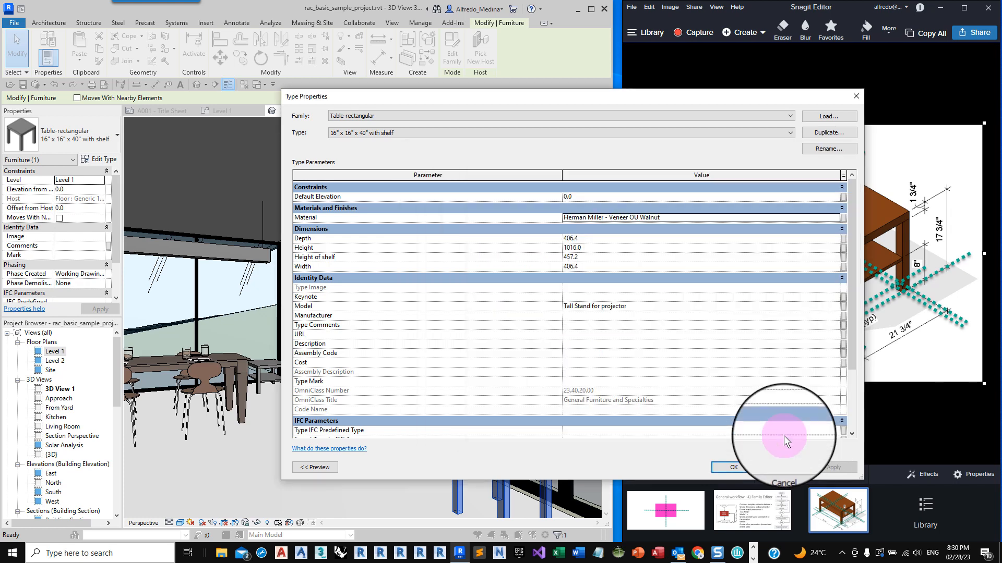
{"action": "left_click", "coordinate": [733, 467]}
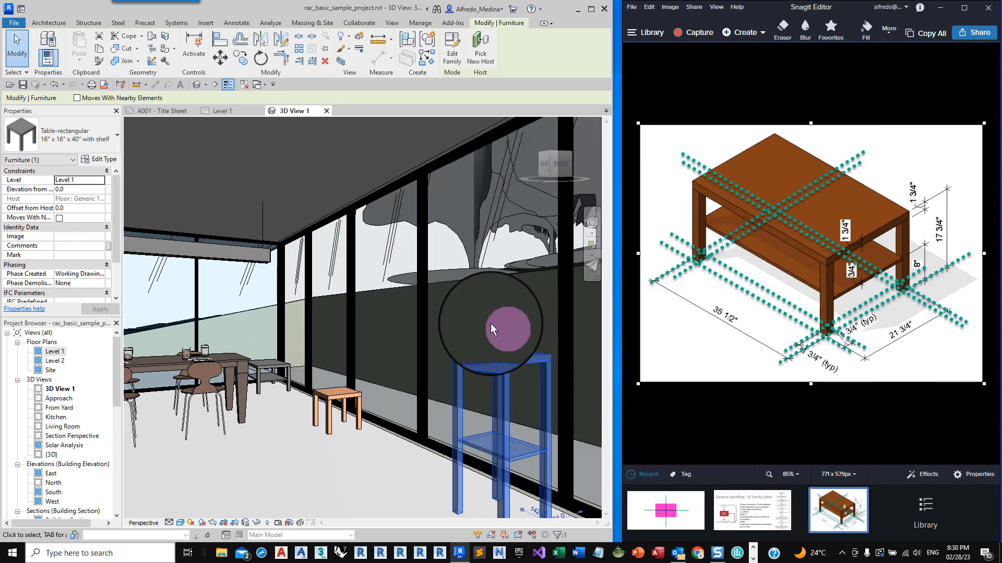
- Set the Material of the coffee table type beside the dining table to Wood - Medium Brown, found by searching for "wood"
{"action": "left_click", "coordinate": [267, 364]}
{"action": "left_click", "coordinate": [96, 158]}
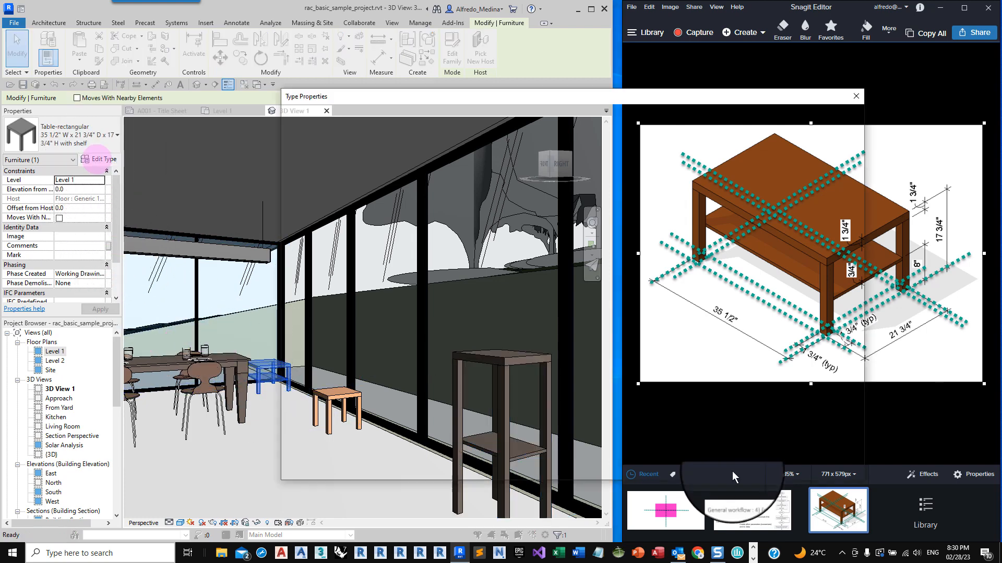
{"action": "left_click", "coordinate": [832, 217]}
{"action": "left_click", "coordinate": [447, 178]}
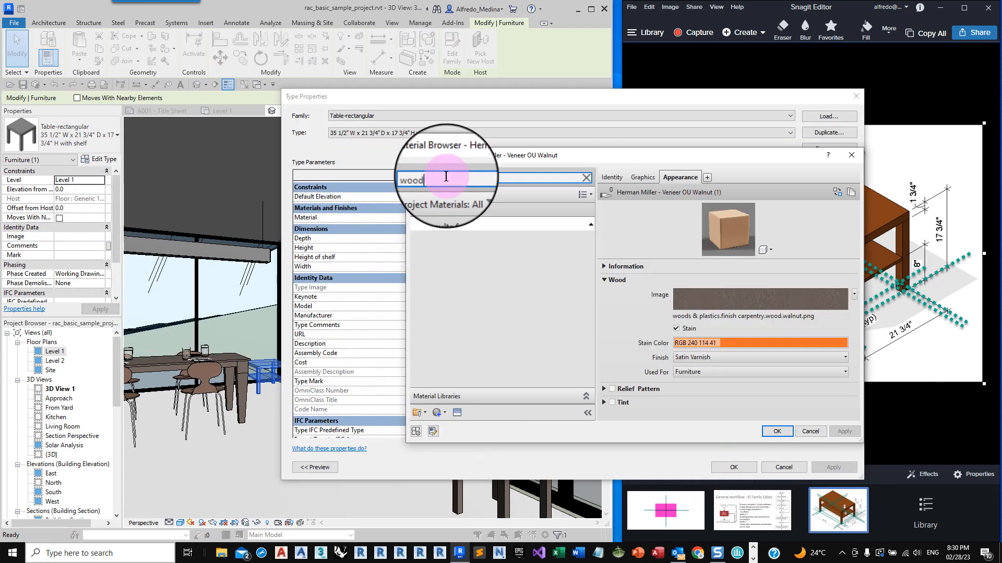
{"action": "type", "text": "wood"}
{"action": "scroll", "coordinate": [470, 317], "scroll_direction": "down", "scroll_amount": 2}
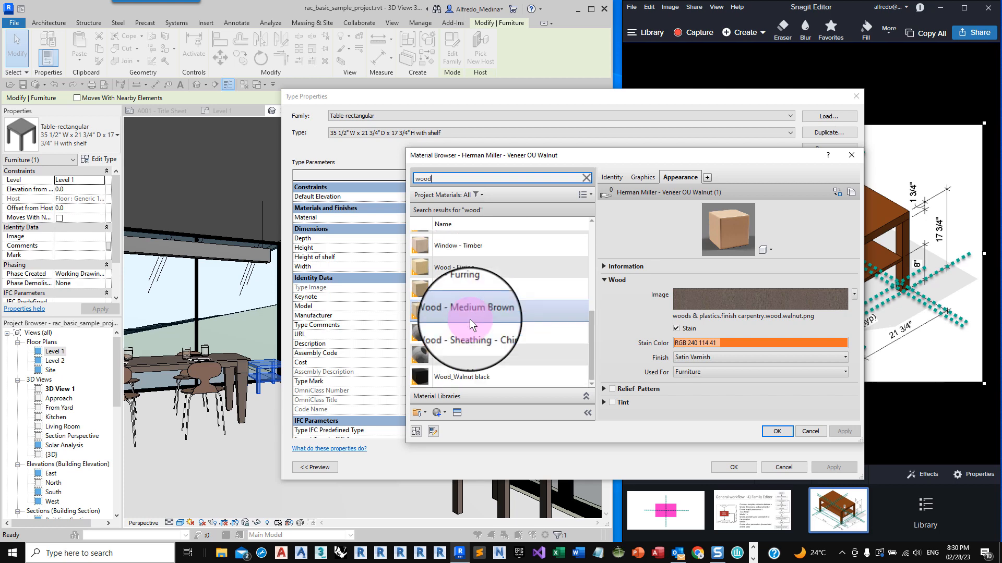
{"action": "left_click", "coordinate": [417, 311]}
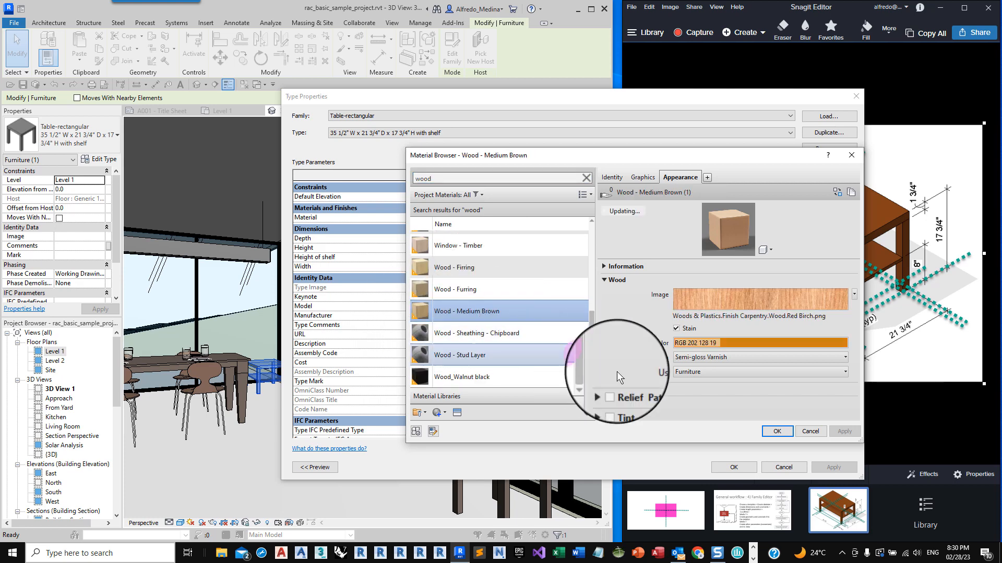
{"action": "left_click", "coordinate": [781, 436]}
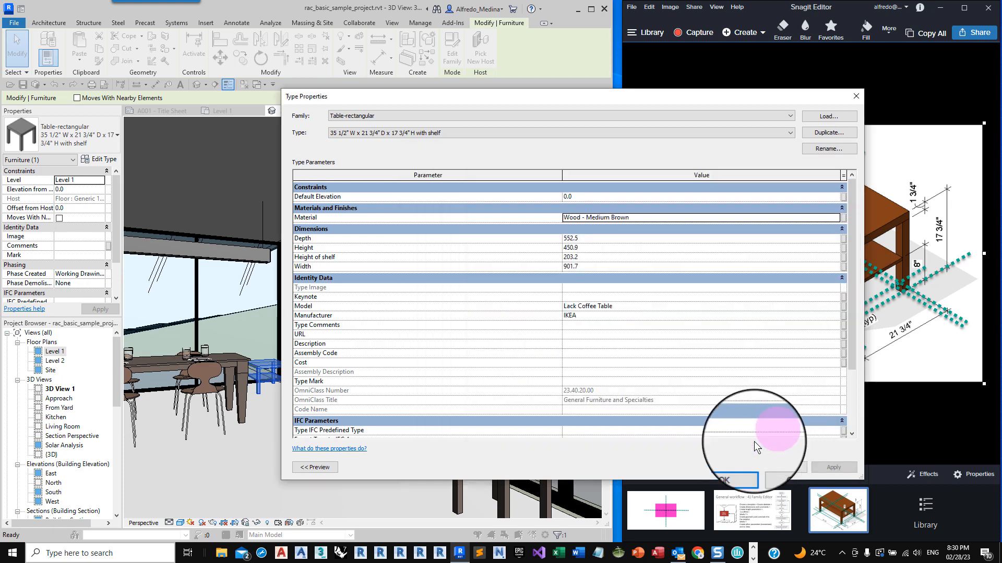
{"action": "left_click", "coordinate": [734, 479]}
- Clear the selection and set the camera view's visual style to Realistic
{"action": "left_click", "coordinate": [325, 480]}
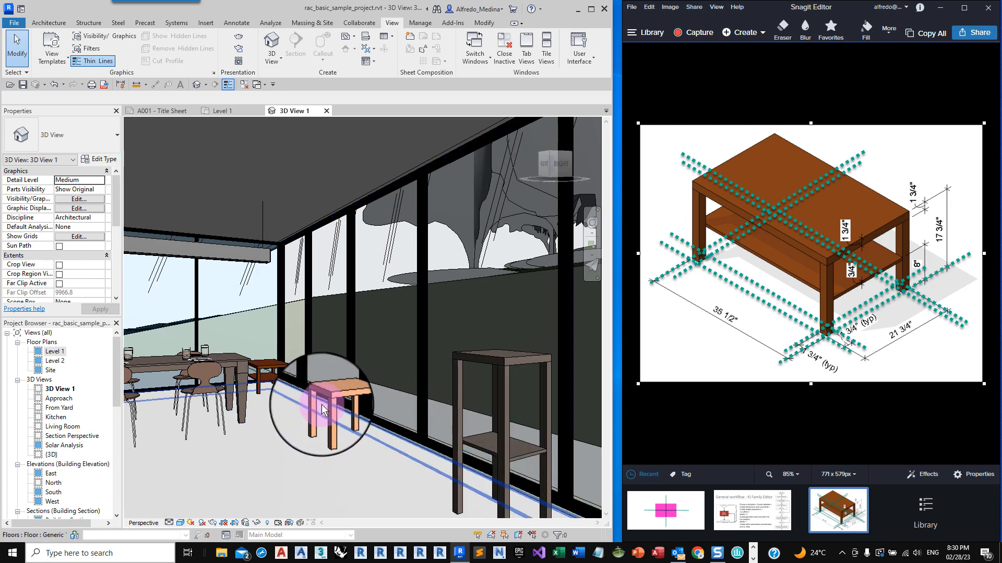
{"action": "left_click", "coordinate": [178, 521]}
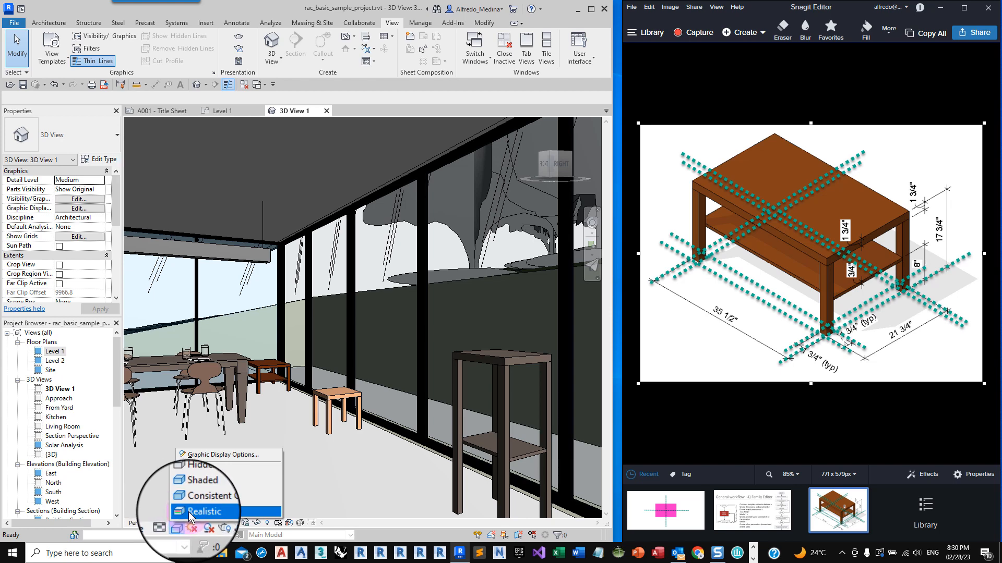
{"action": "left_click", "coordinate": [189, 512]}
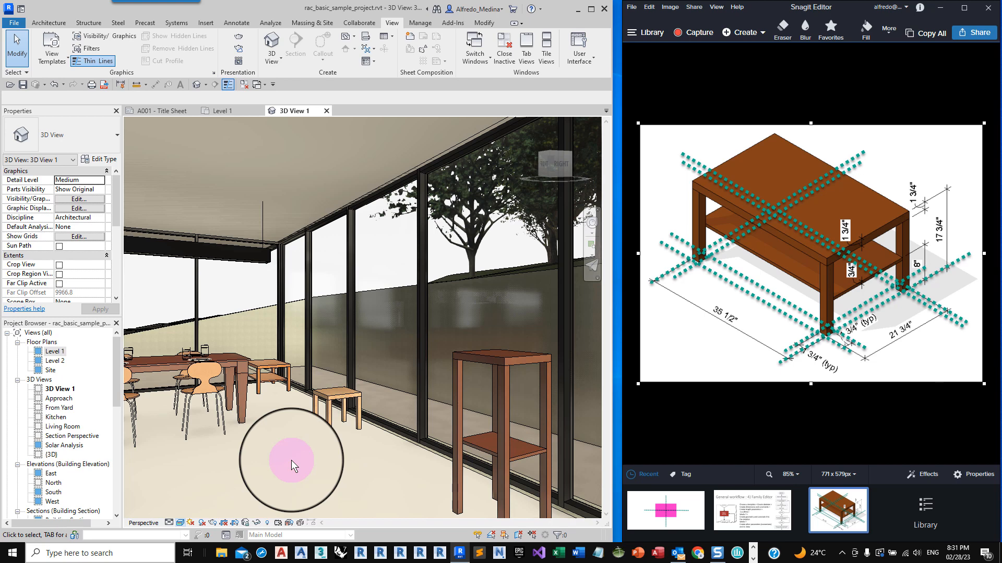
- Duplicate the low middle table's type and name the copy 16" x 16" x 16" with shelf
{"action": "left_click", "coordinate": [331, 394]}
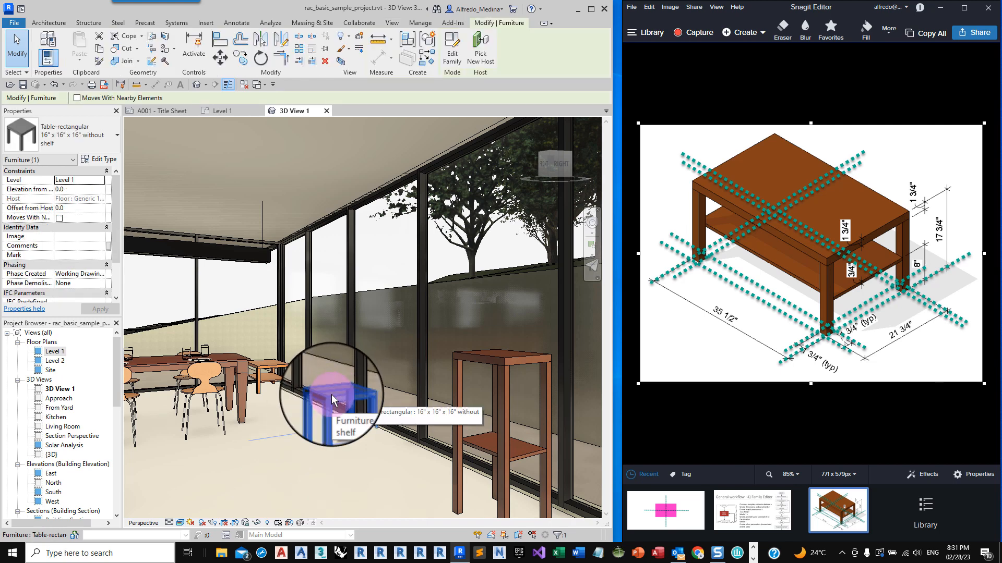
{"action": "left_click", "coordinate": [106, 158]}
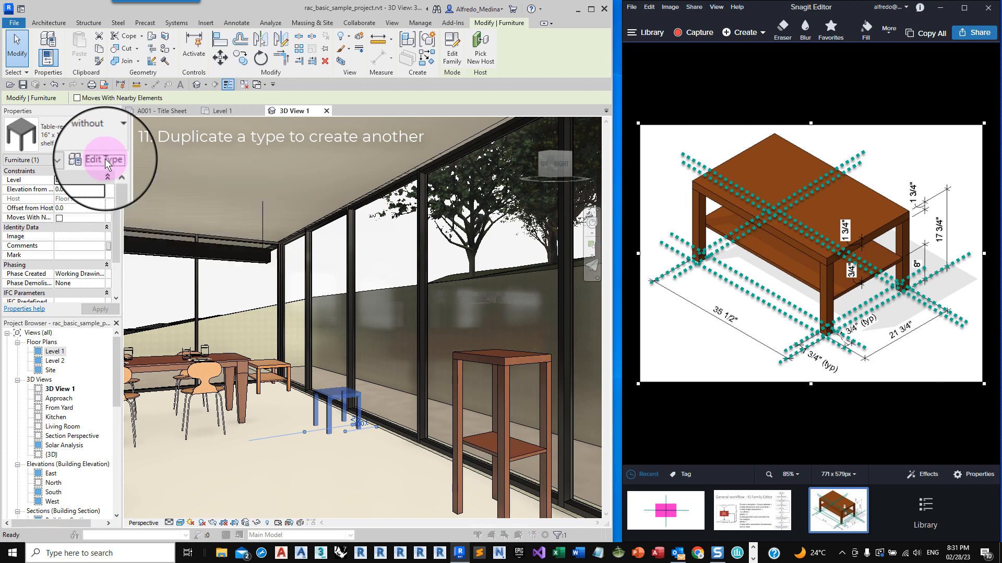
{"action": "left_click_drag", "start_coordinate": [747, 101], "coordinate": [682, 111]}
{"action": "left_click", "coordinate": [729, 131]}
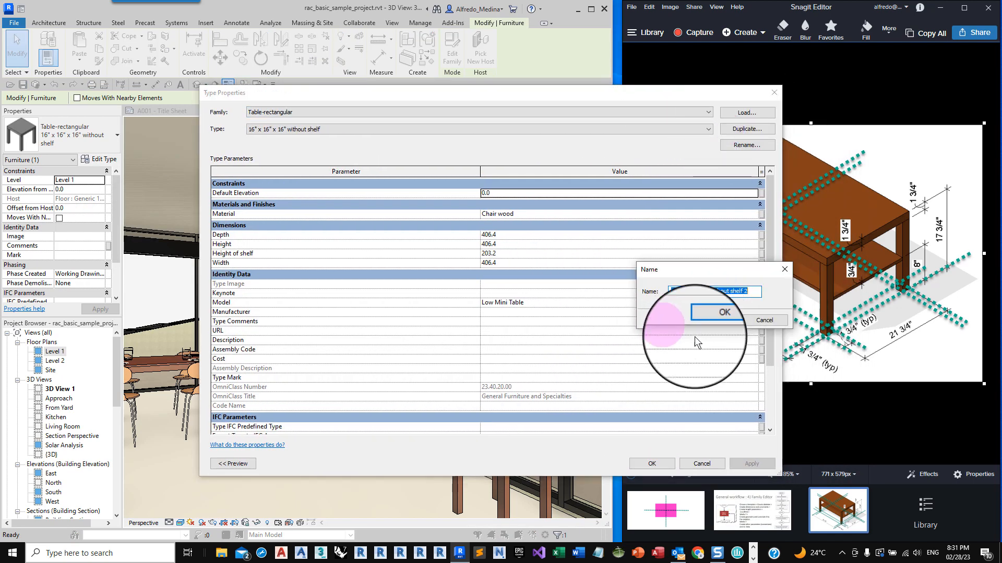
{"action": "left_click", "coordinate": [728, 291]}
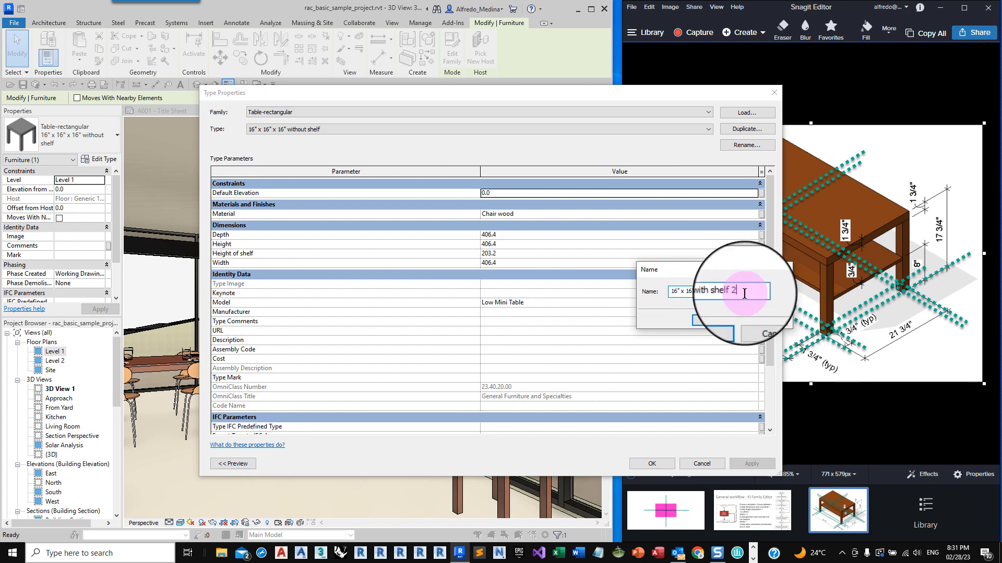
{"action": "left_click", "coordinate": [703, 324]}
- Turn on Show shelf for the duplicated type and apply it to the low middle table
{"action": "scroll", "coordinate": [471, 302], "scroll_direction": "down", "scroll_amount": 3}
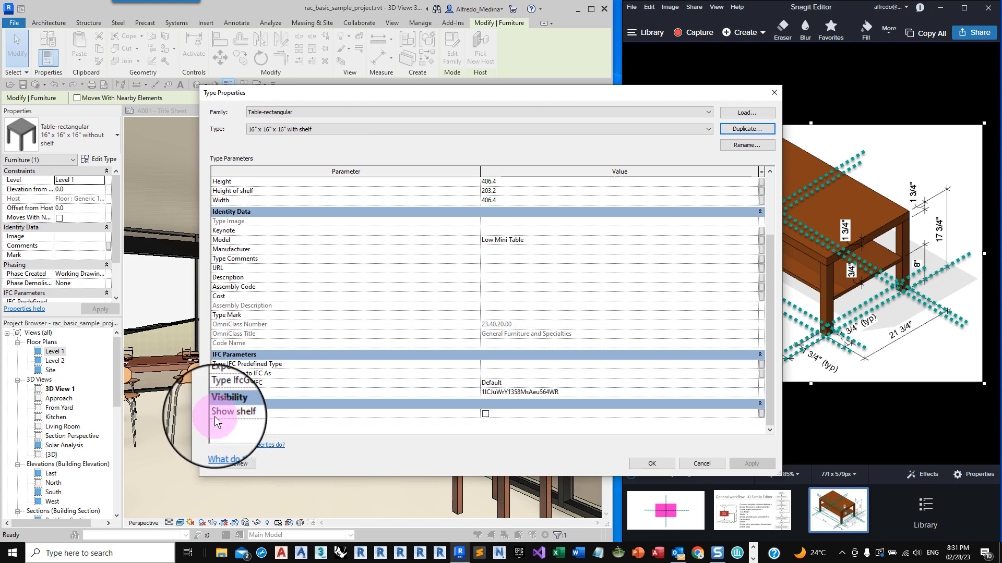
{"action": "left_click", "coordinate": [487, 415]}
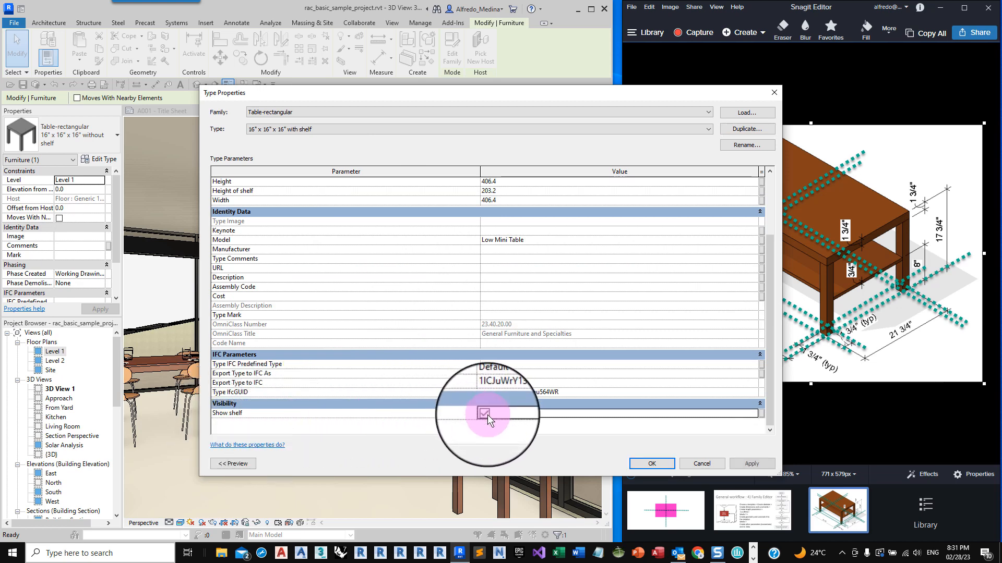
{"action": "scroll", "coordinate": [504, 198], "scroll_direction": "up", "scroll_amount": 3}
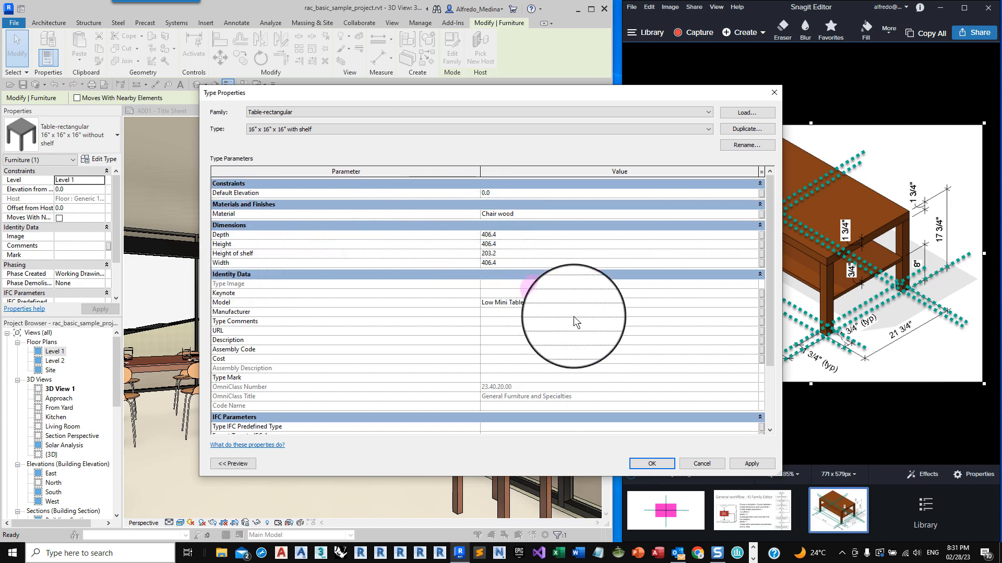
{"action": "left_click", "coordinate": [644, 463]}
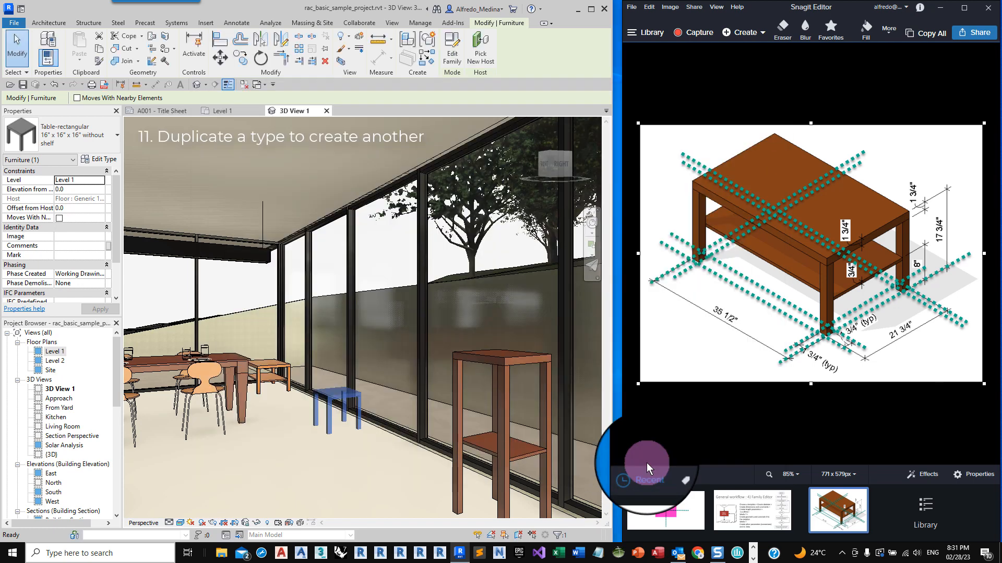
{"action": "left_click", "coordinate": [329, 459]}
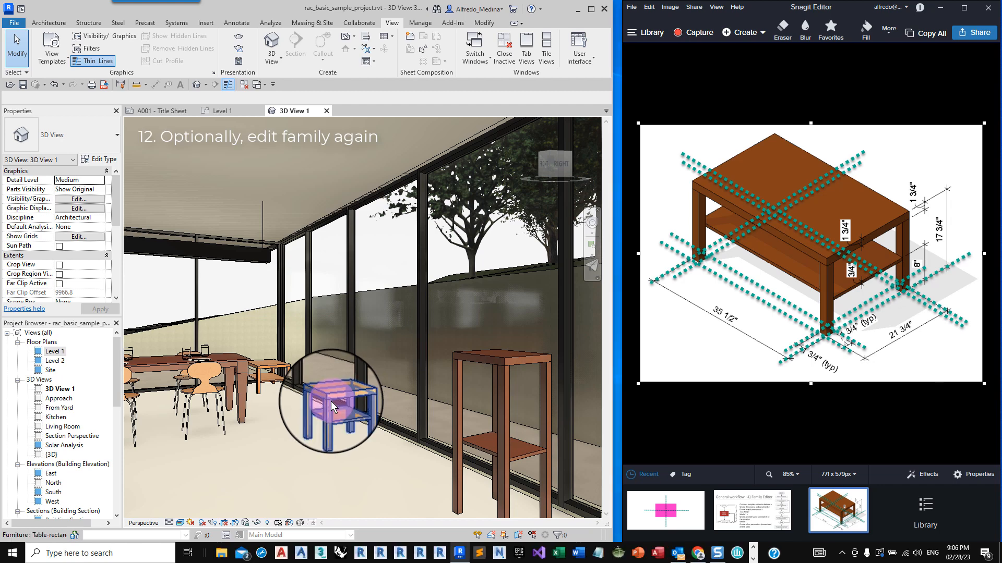
- Open the low middle table's Table-rectangular family for editing
{"action": "left_click", "coordinate": [331, 401]}
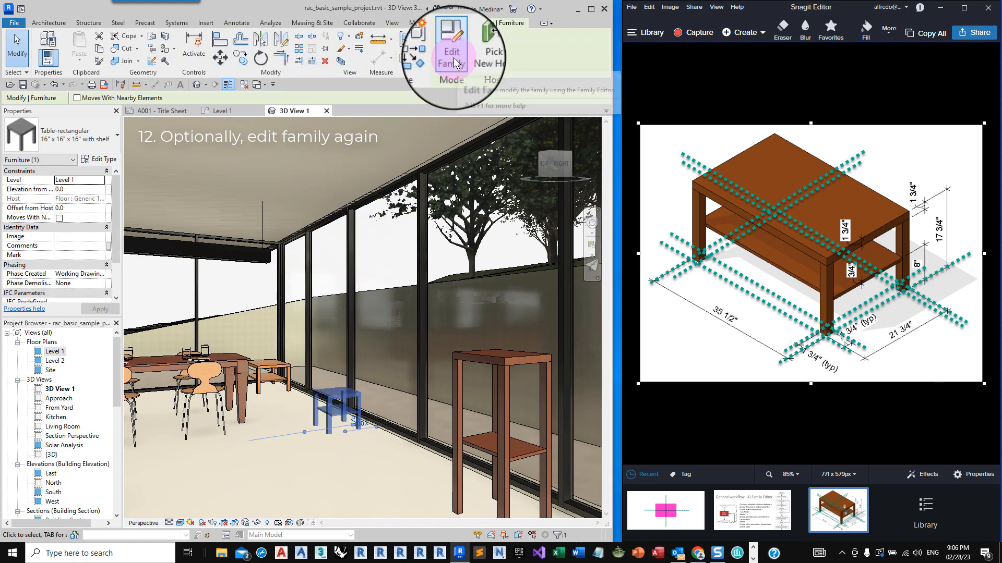
{"action": "left_click", "coordinate": [14, 23]}
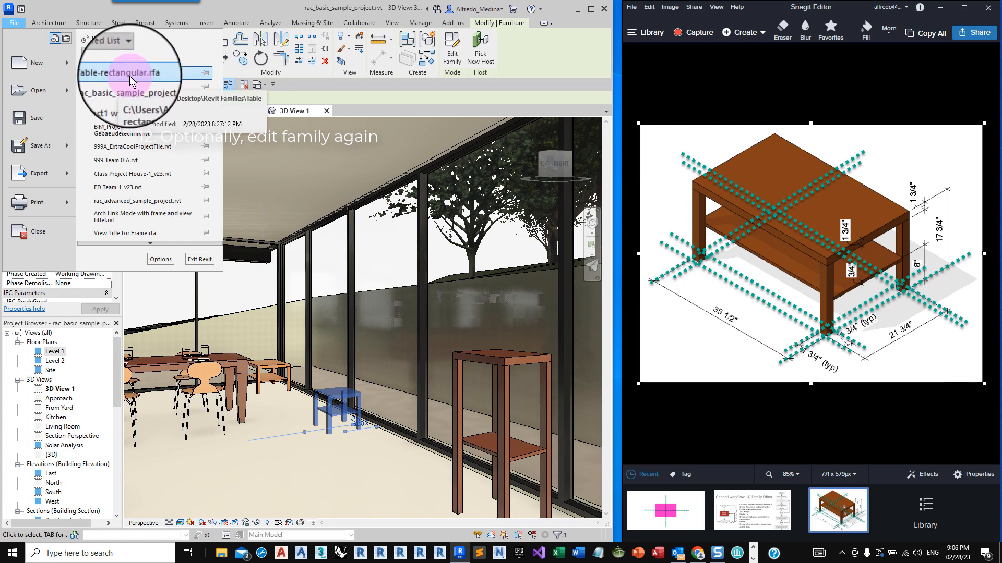
{"action": "left_click", "coordinate": [450, 61]}
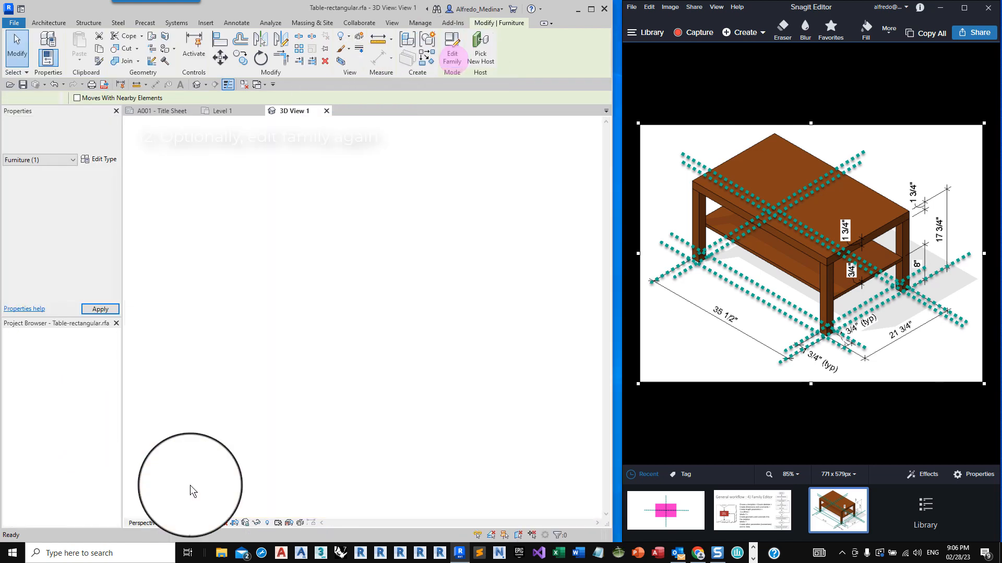
{"action": "left_click", "coordinate": [425, 270]}
{"action": "left_click", "coordinate": [336, 456]}
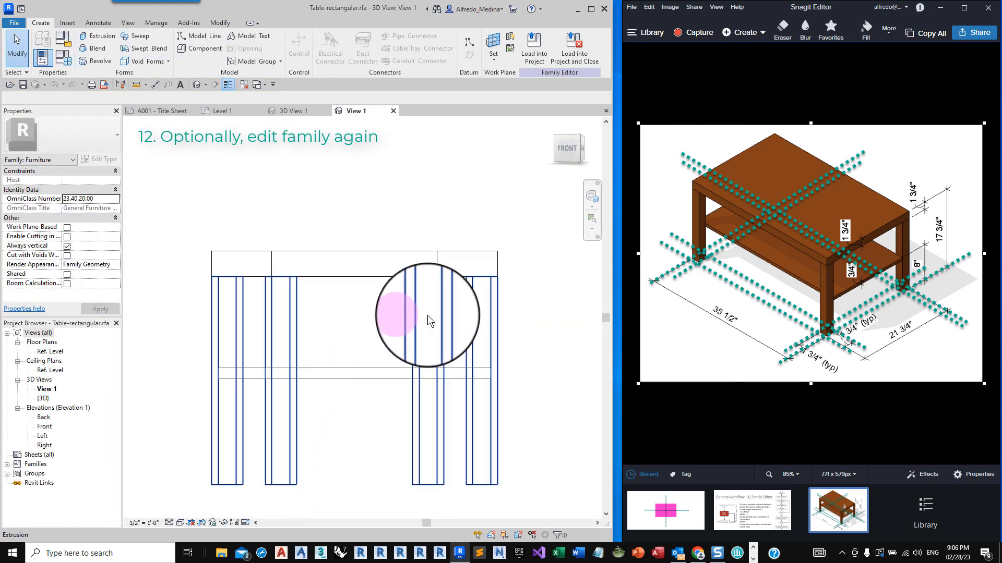
- Add the formula Height / 2 to the family's Height of shelf parameter, narrowing the Value column to make room for formulas
{"action": "left_click", "coordinate": [67, 60]}
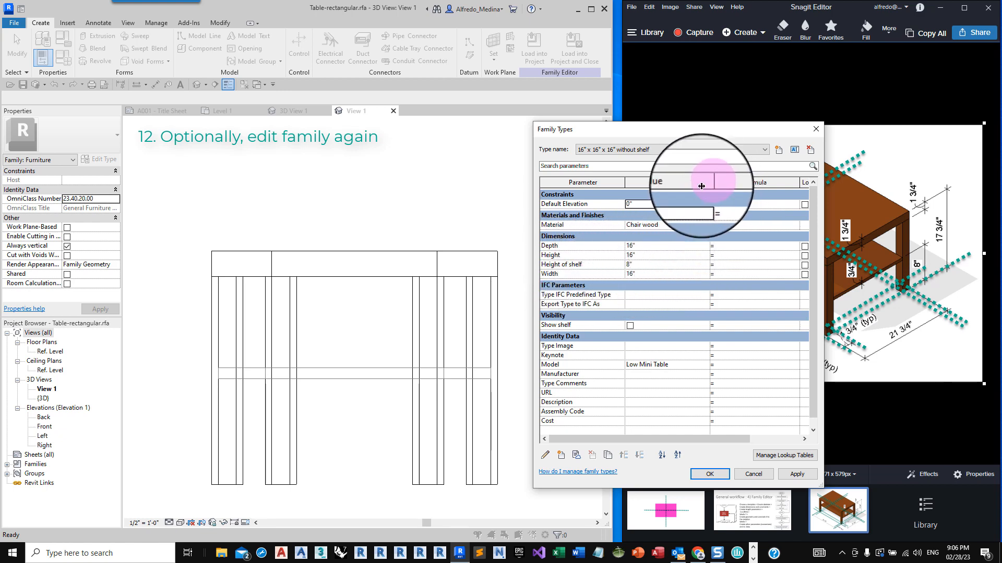
{"action": "left_click_drag", "start_coordinate": [708, 183], "coordinate": [695, 183]}
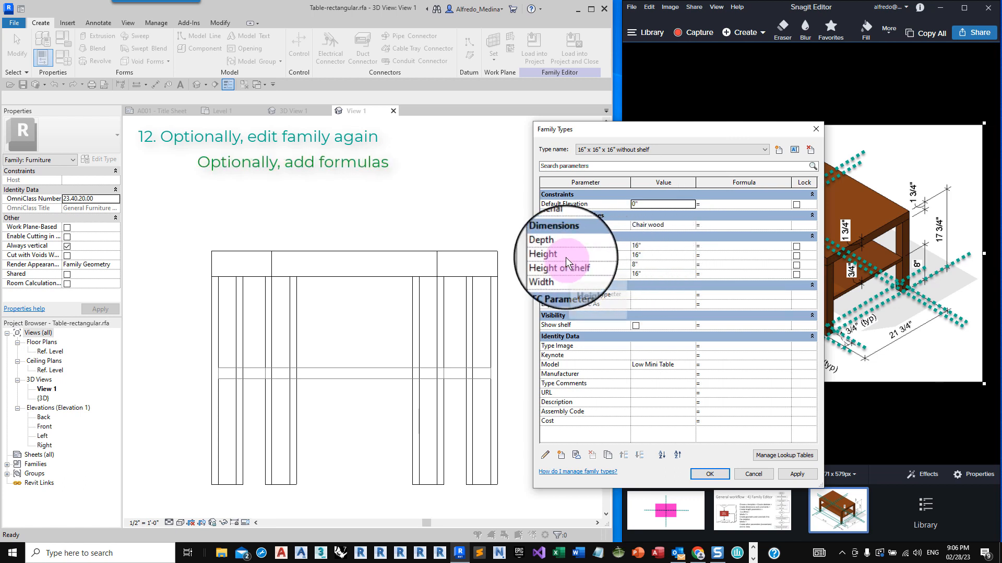
{"action": "left_click", "coordinate": [706, 264]}
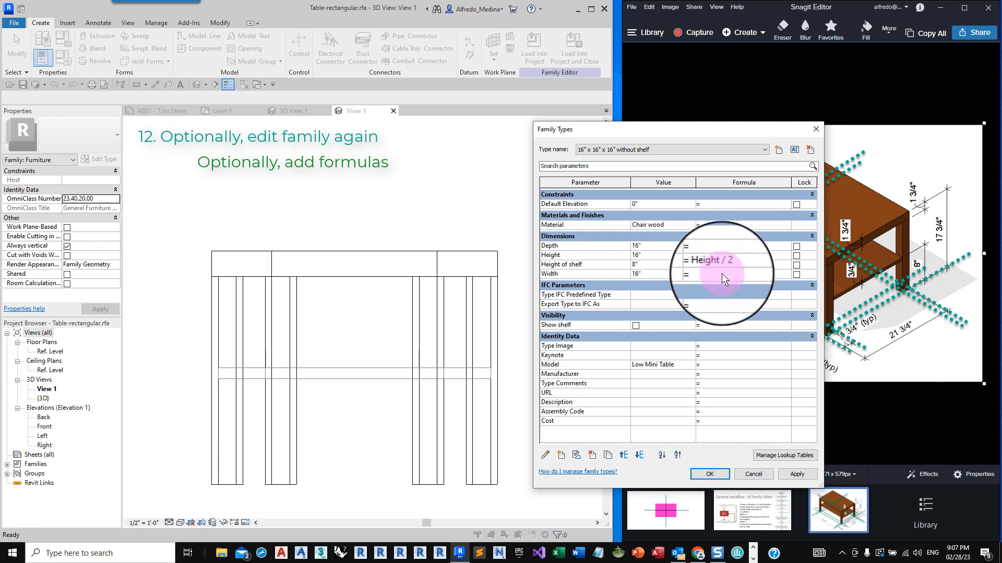
{"action": "left_click", "coordinate": [719, 275]}
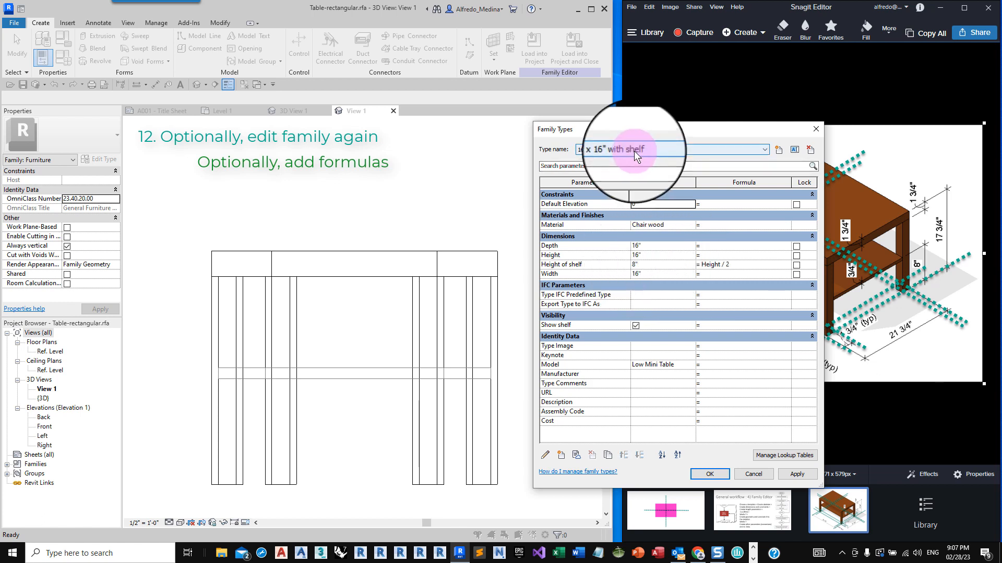
- Make 16" x 16" x 40" with shelf the family's current type and apply it to the table model
{"action": "left_click", "coordinate": [634, 152]}
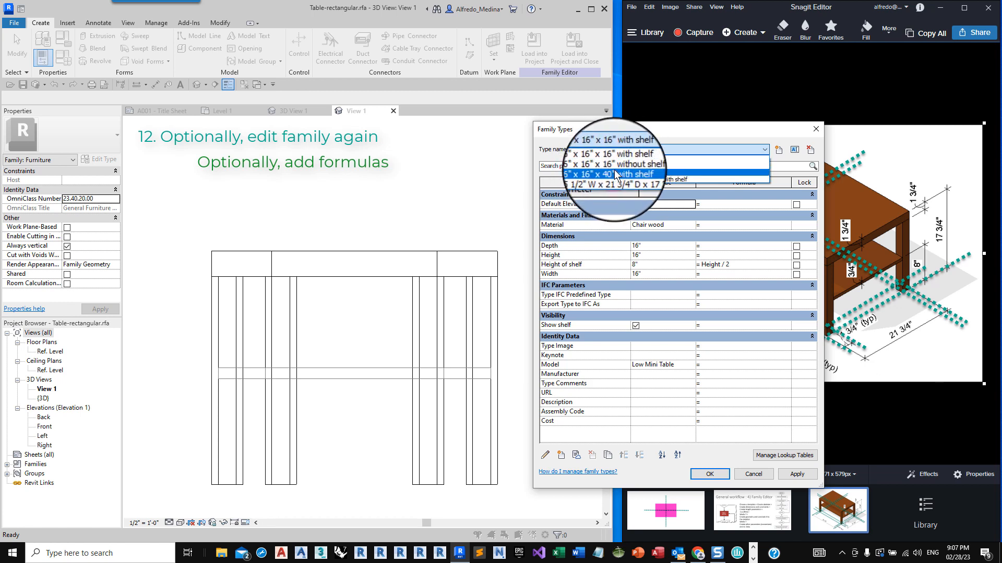
{"action": "left_click", "coordinate": [616, 174]}
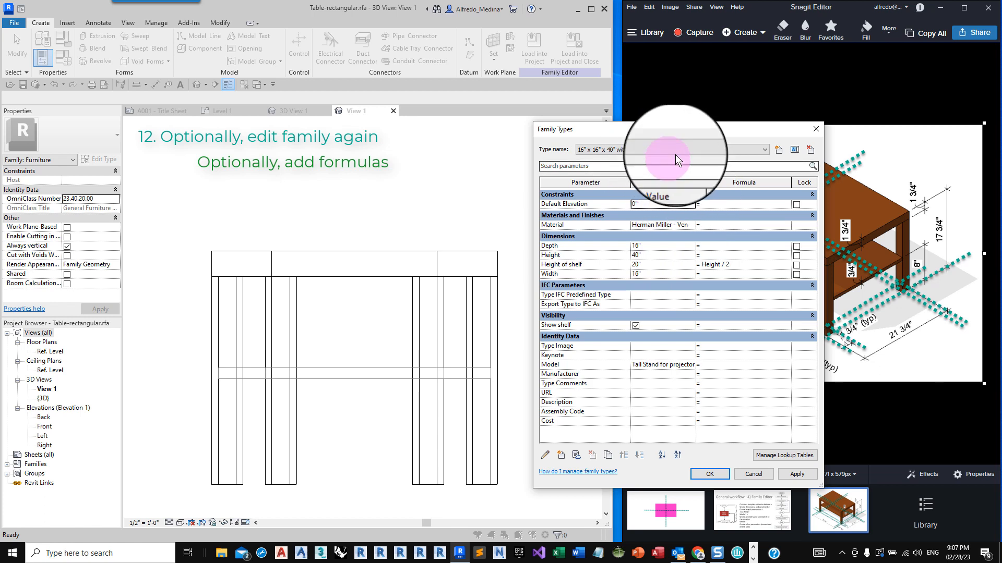
{"action": "left_click", "coordinate": [758, 150]}
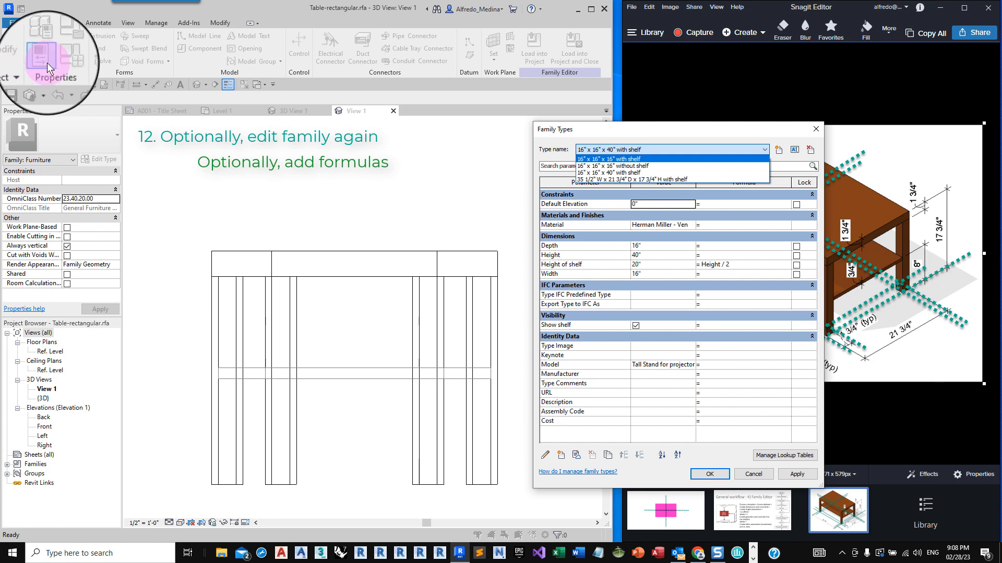
{"action": "left_click", "coordinate": [644, 133]}
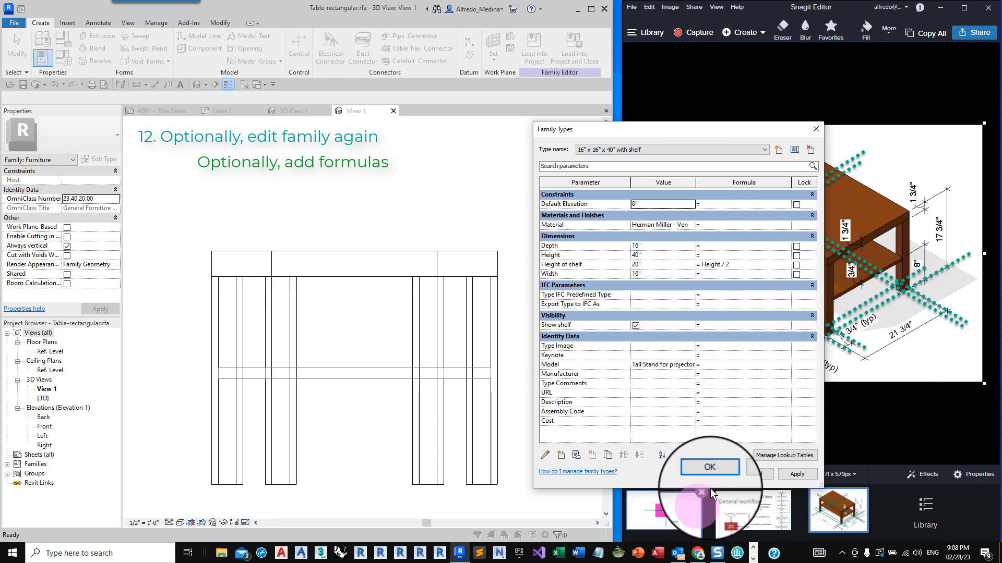
{"action": "left_click", "coordinate": [710, 474]}
{"action": "scroll", "coordinate": [355, 365], "scroll_direction": "down", "scroll_amount": 5}
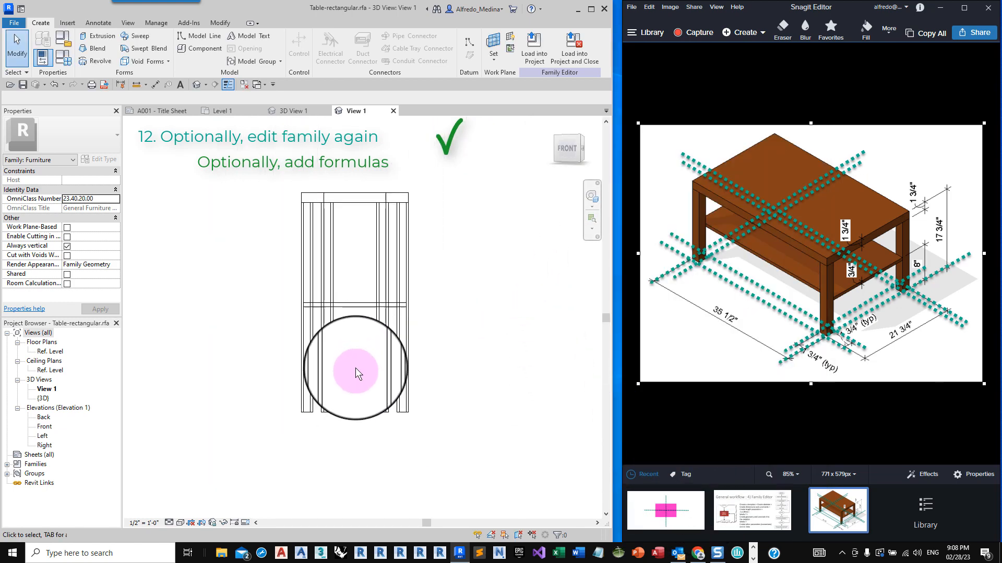
- Load the family into the project and close it, replacing the saved Table-rectangular.rfa and overwriting the project's existing version without its parameter values
{"action": "left_click", "coordinate": [566, 59]}
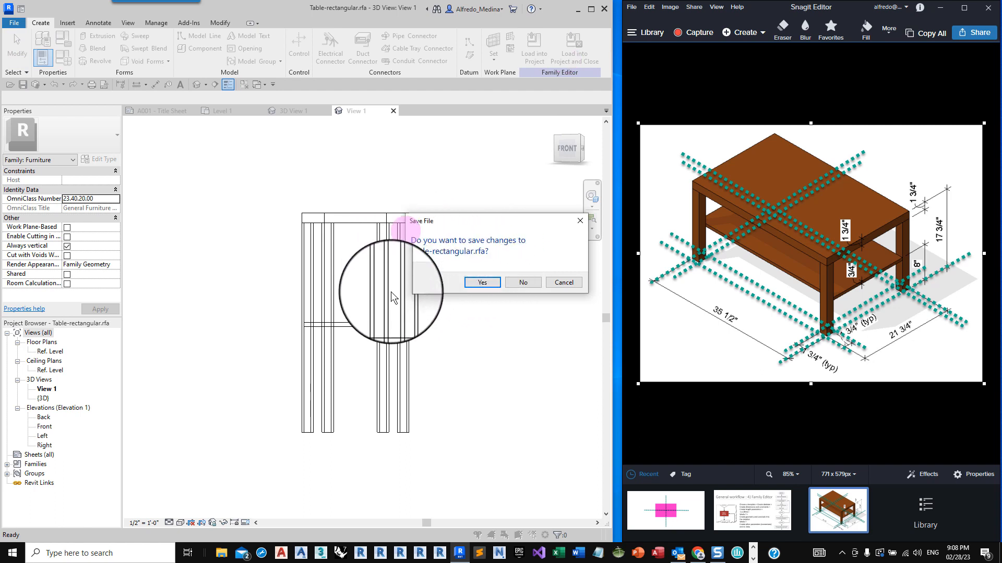
{"action": "left_click", "coordinate": [483, 283]}
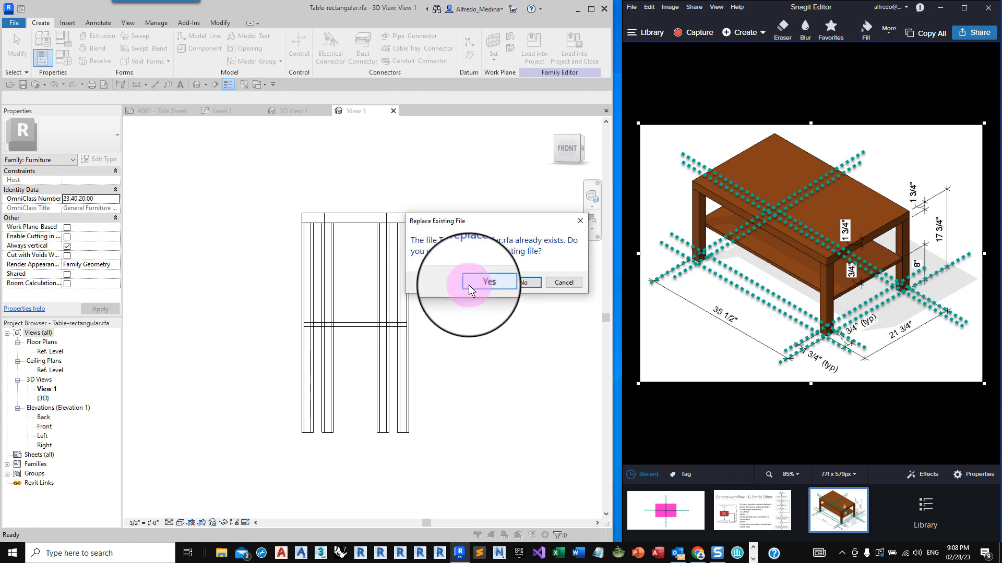
{"action": "left_click", "coordinate": [480, 283]}
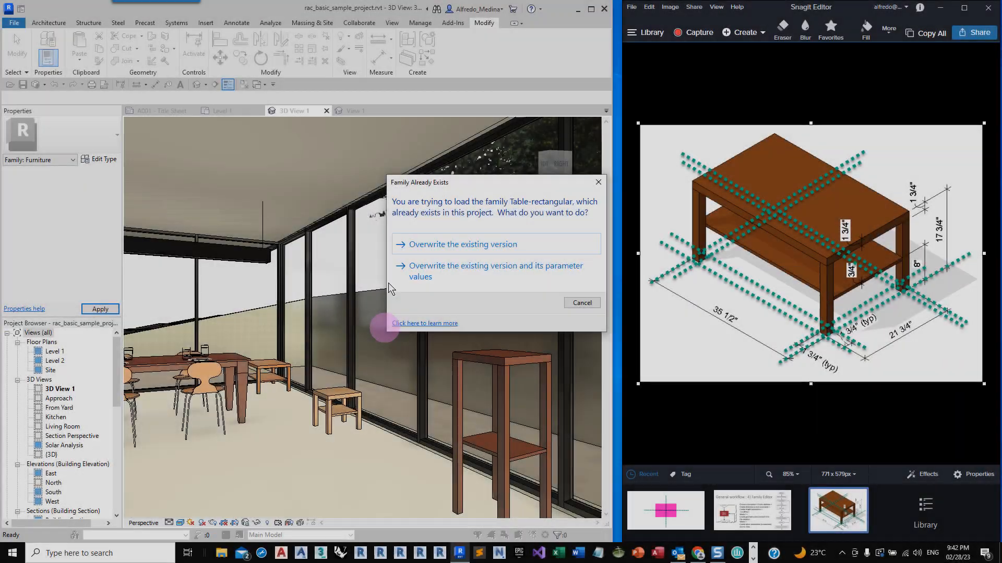
{"action": "left_click", "coordinate": [431, 246]}
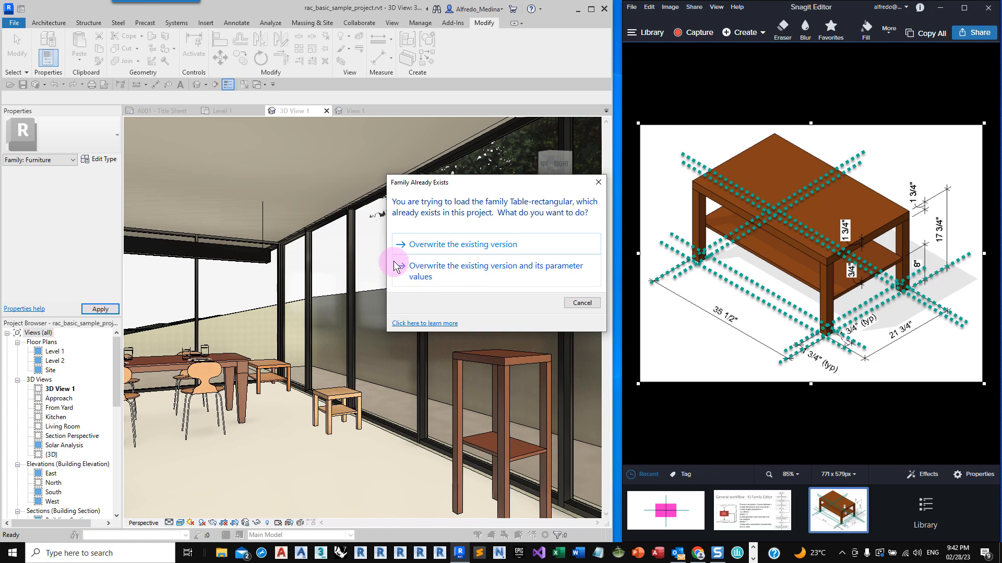
{"action": "left_click", "coordinate": [443, 245]}
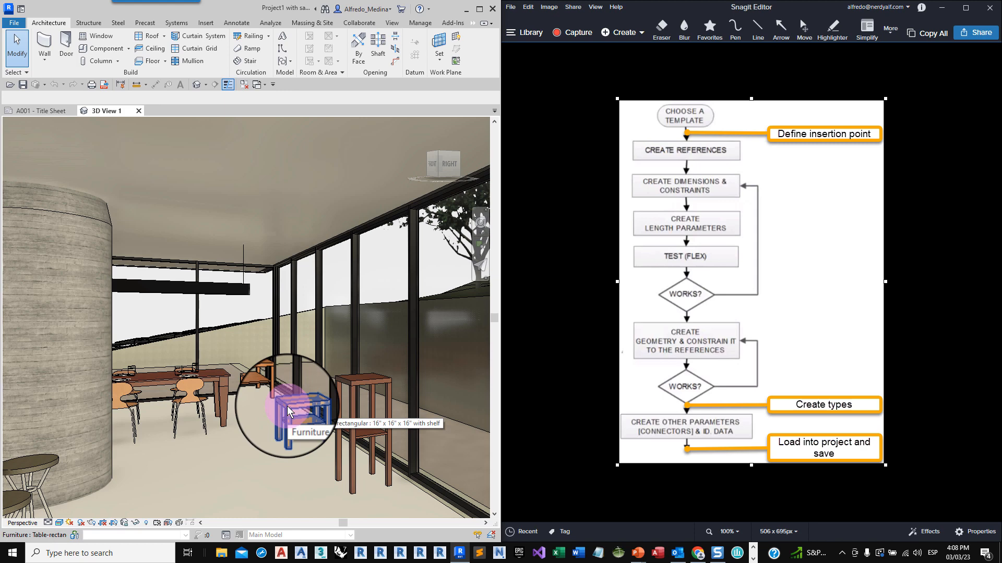
- Select the low 16" x 16" x 16" with shelf table in the project's camera view
{"action": "left_click", "coordinate": [286, 406]}
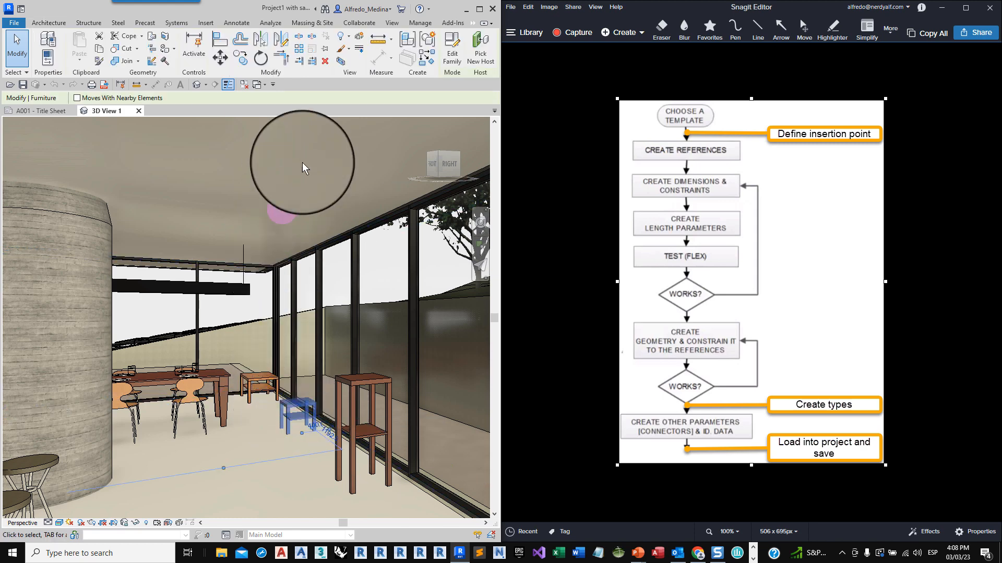